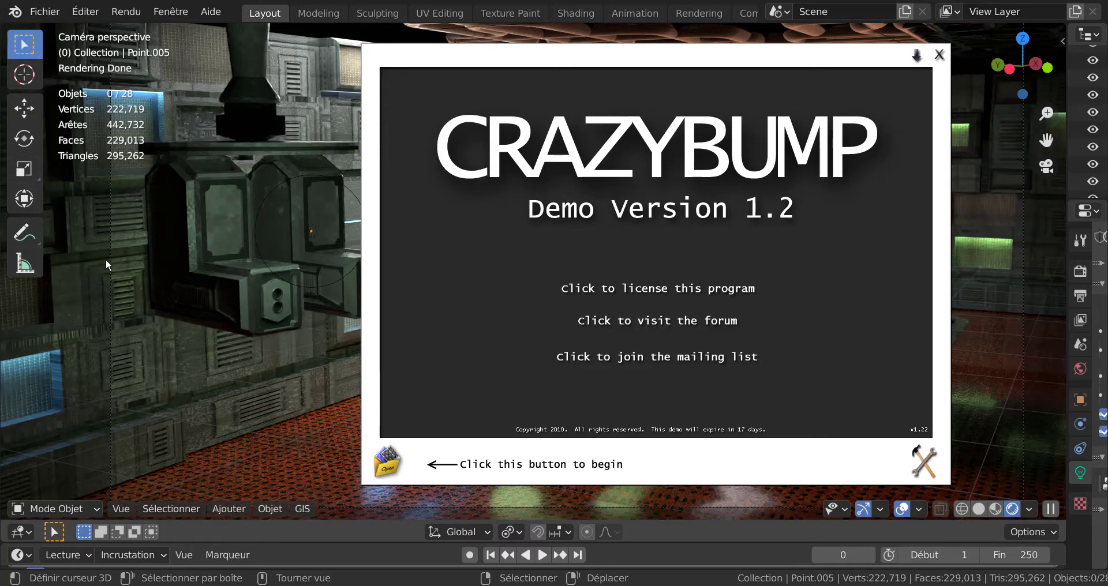
# Switch to the Blender window containing the untextured robot and inspect its model.
pyautogui.click(286, 374)
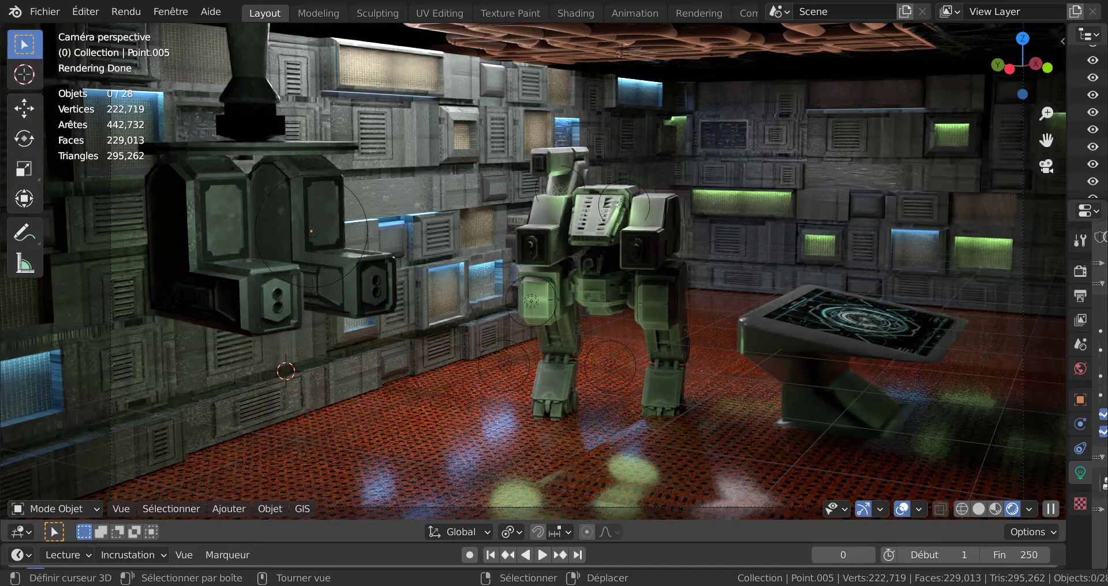
pyautogui.click(926, 551)
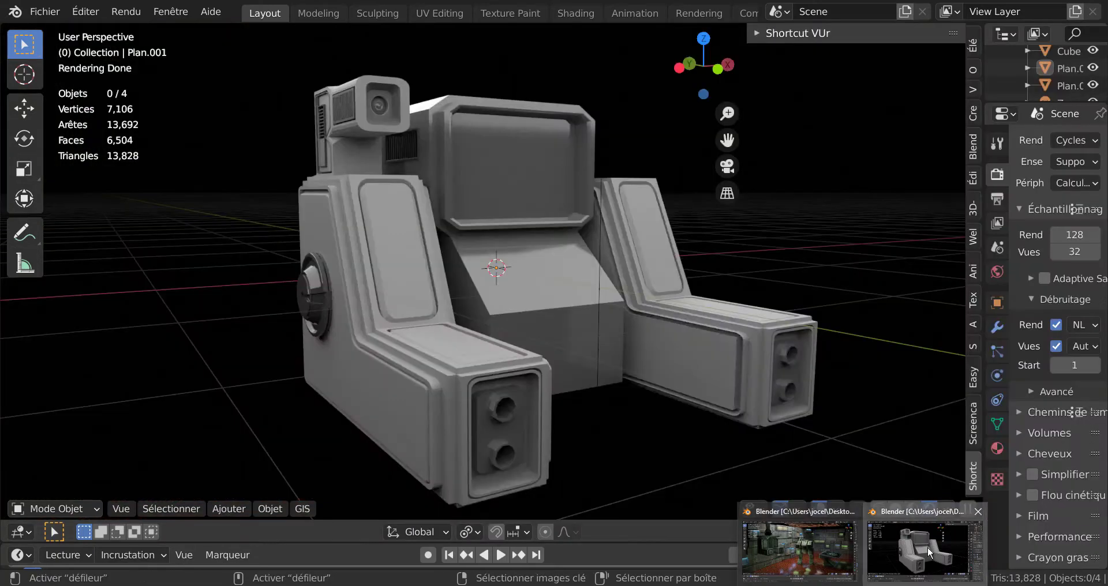
pyautogui.scroll(-3, 549, 234)
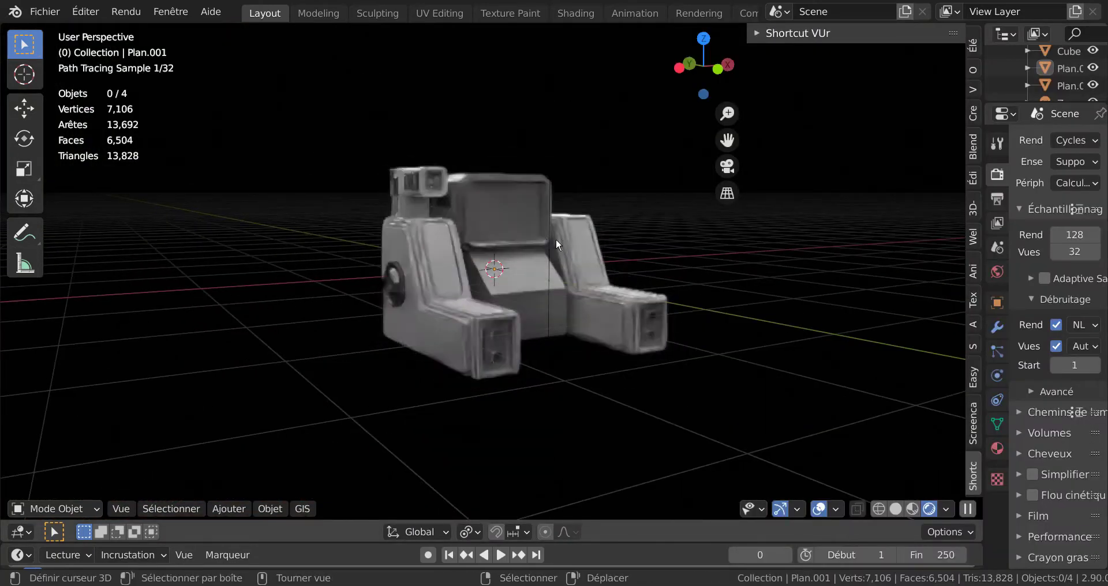
pyautogui.scroll(3, 559, 237)
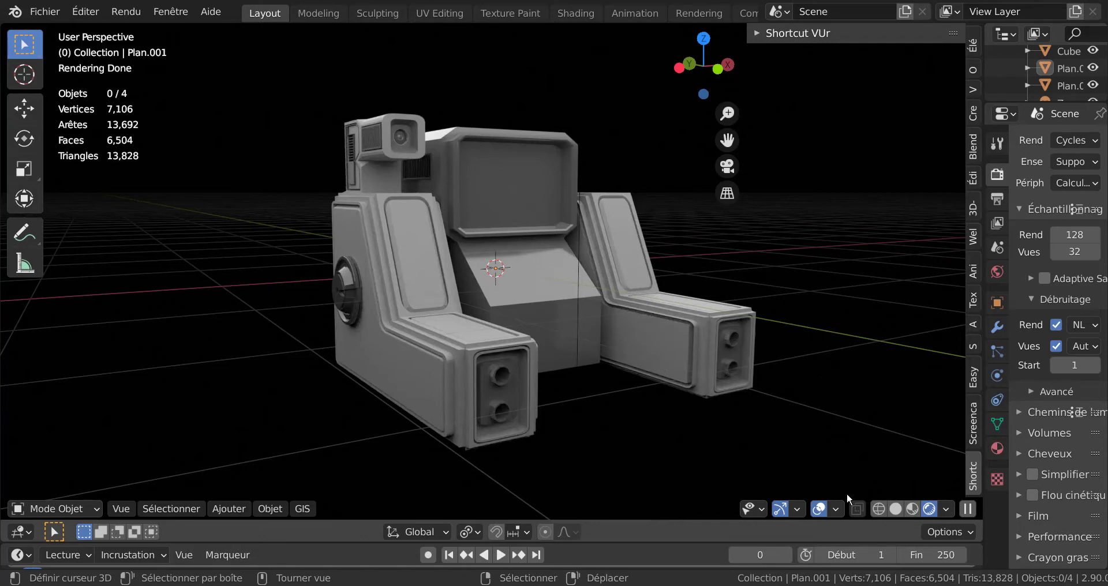
# Switch to CrazyBump and reposition its start window over the Blender viewport.
pyautogui.moveTo(861, 585)
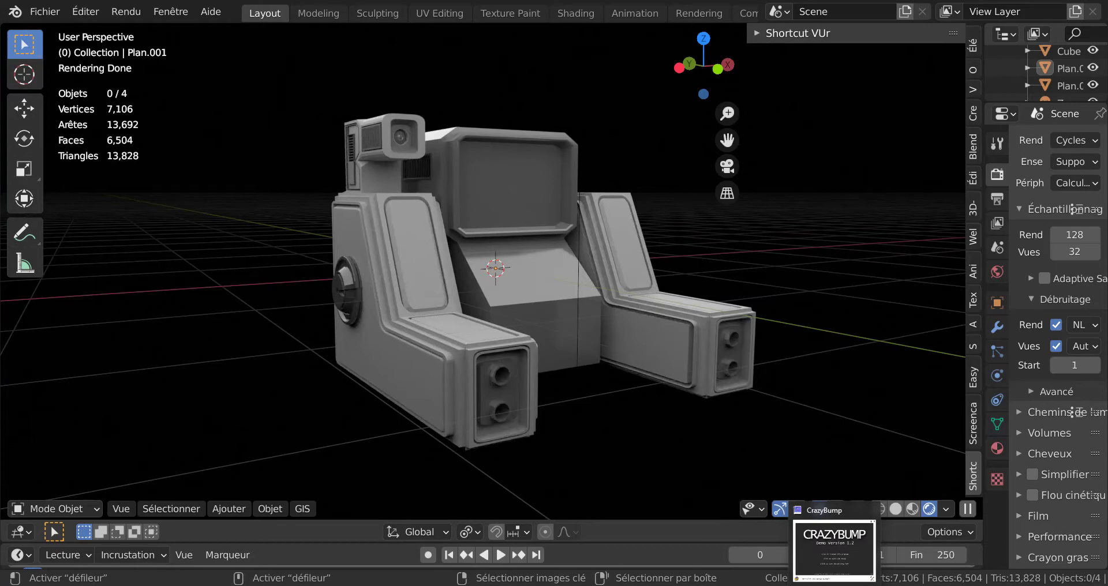
pyautogui.click(834, 548)
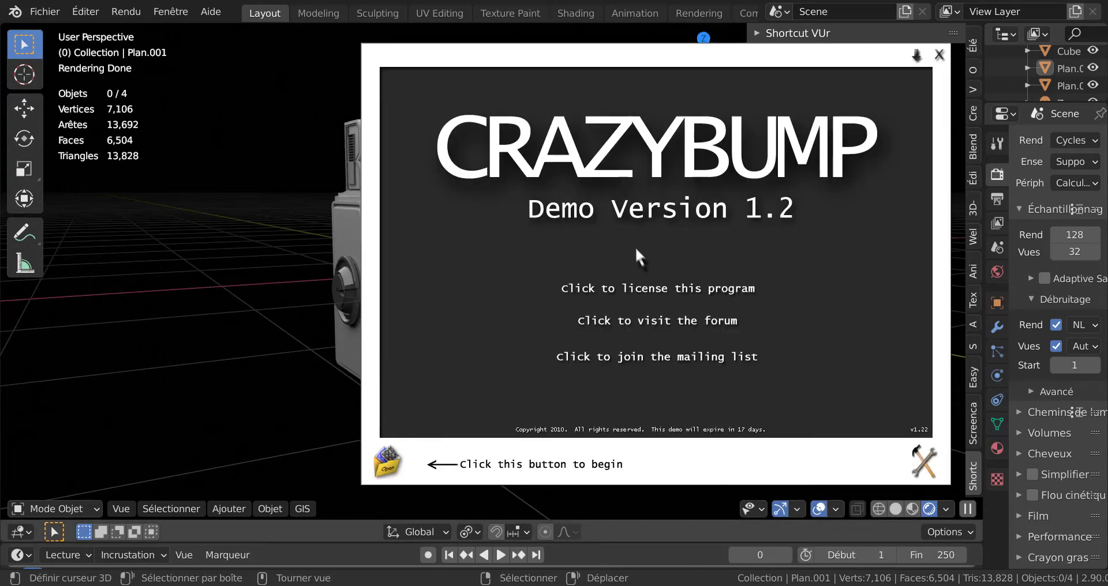
pyautogui.moveTo(674, 61); pyautogui.dragTo(512, 68)
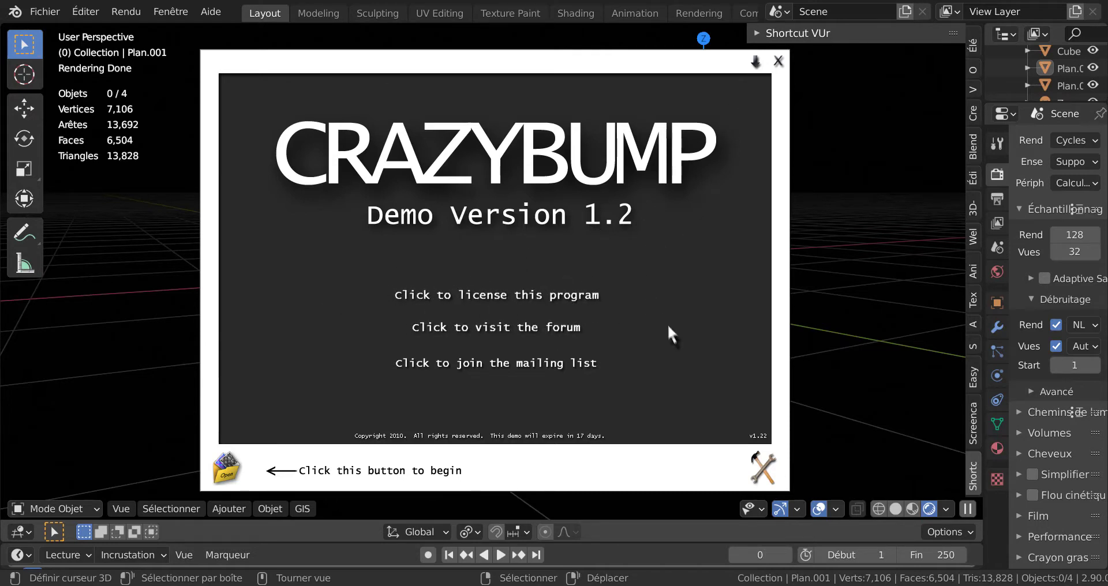
# Open the Texture robot image from the Bureau folder as a photograph and accept the first proposed shape.
pyautogui.click(224, 479)
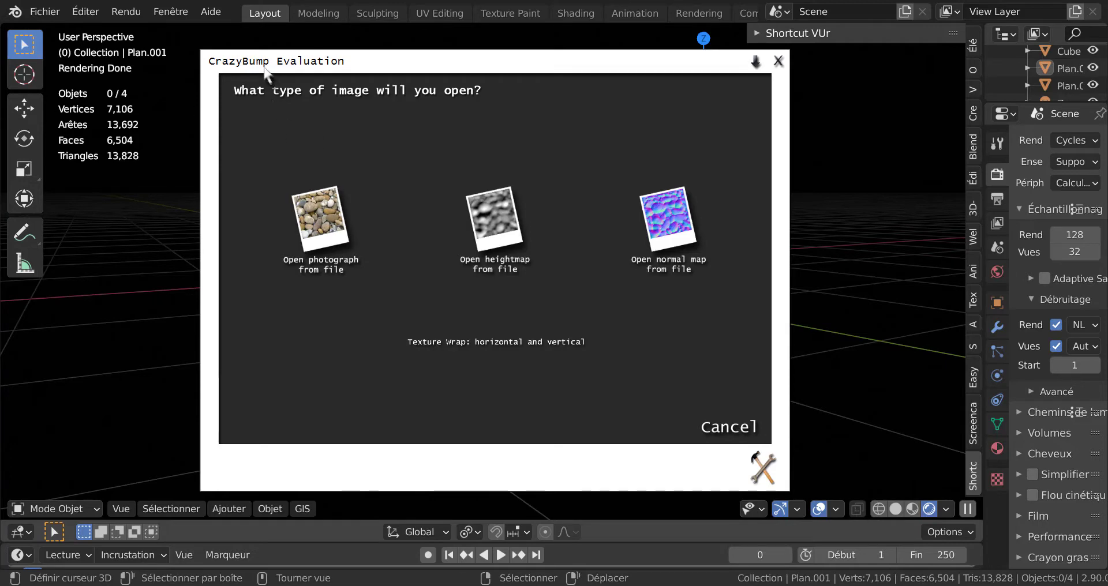
pyautogui.click(319, 222)
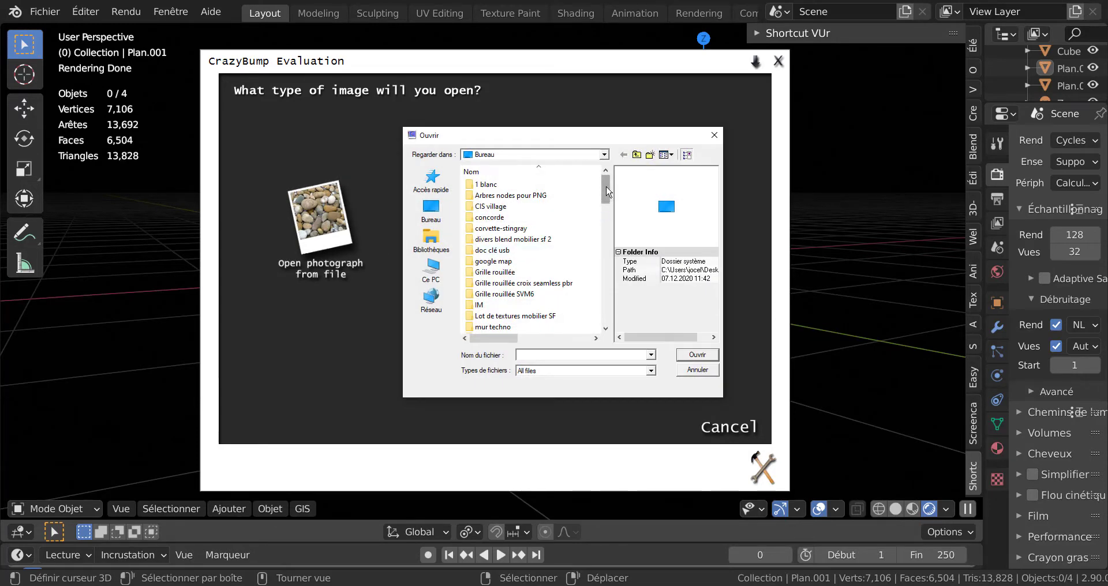
pyautogui.moveTo(607, 191); pyautogui.dragTo(611, 295)
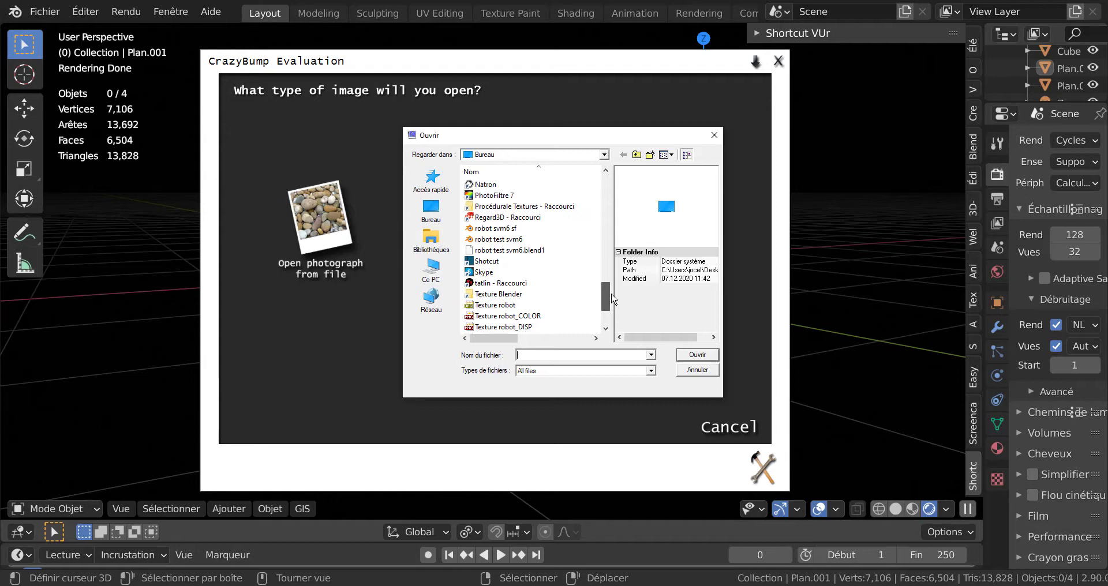
pyautogui.moveTo(612, 298); pyautogui.dragTo(612, 319)
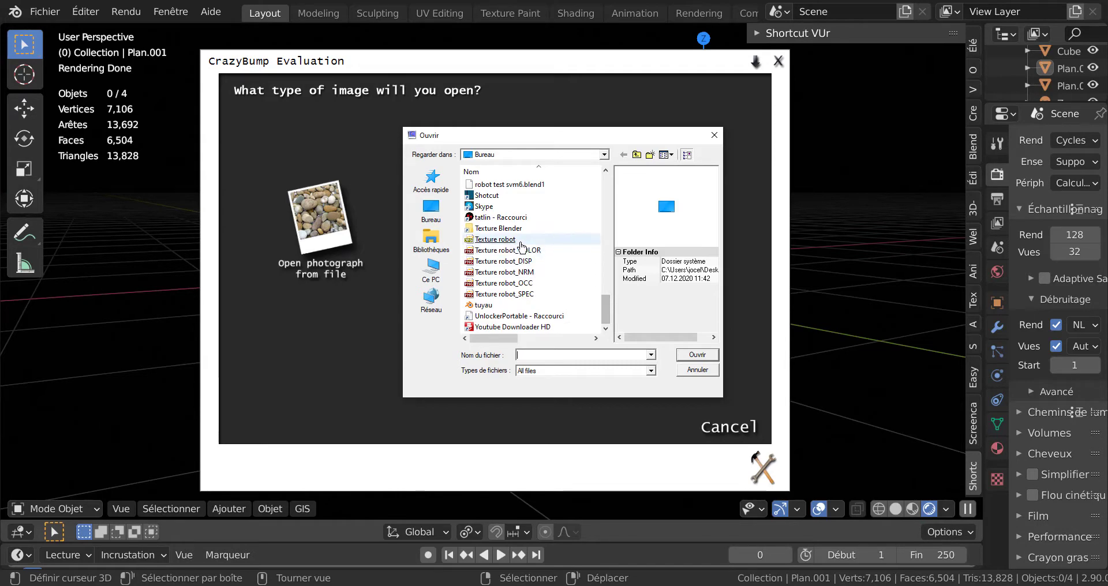
pyautogui.doubleClick(488, 240)
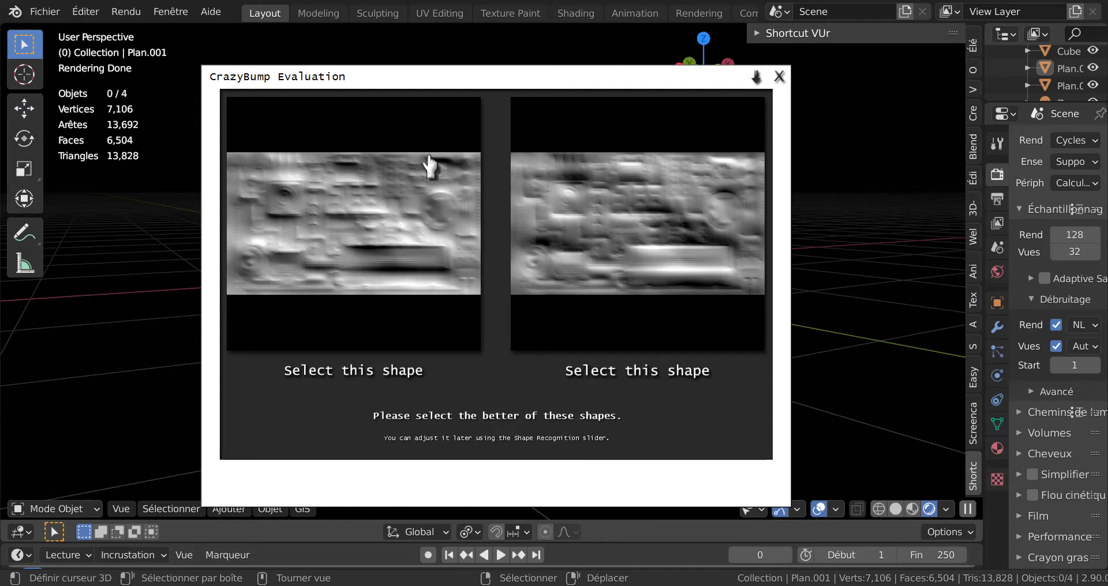
pyautogui.click(378, 235)
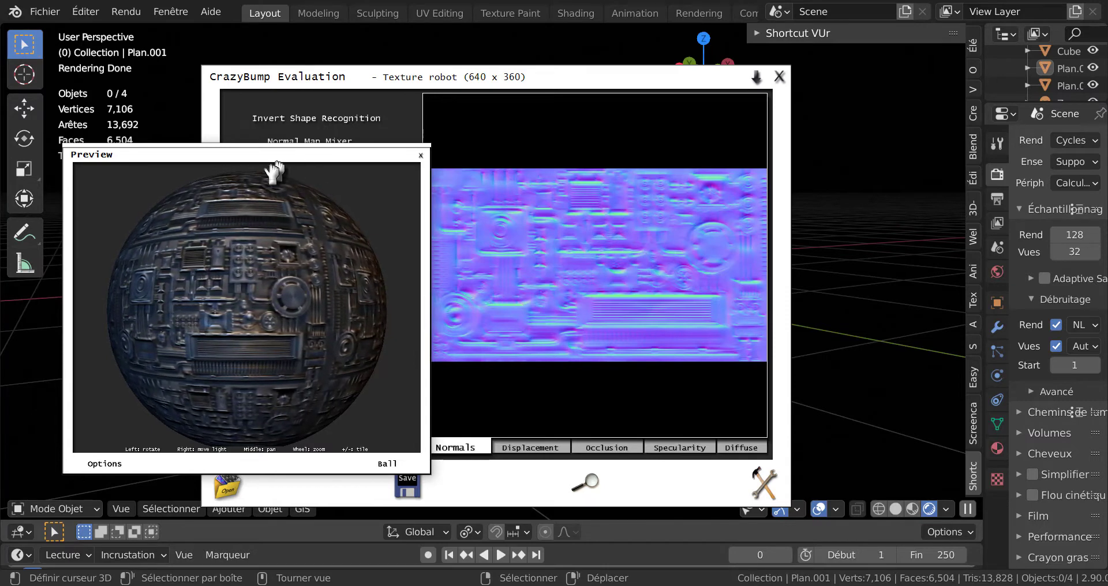
# Examine the texture's relief on the preview ball from close up and from several sides.
pyautogui.moveTo(275, 167); pyautogui.dragTo(250, 149)
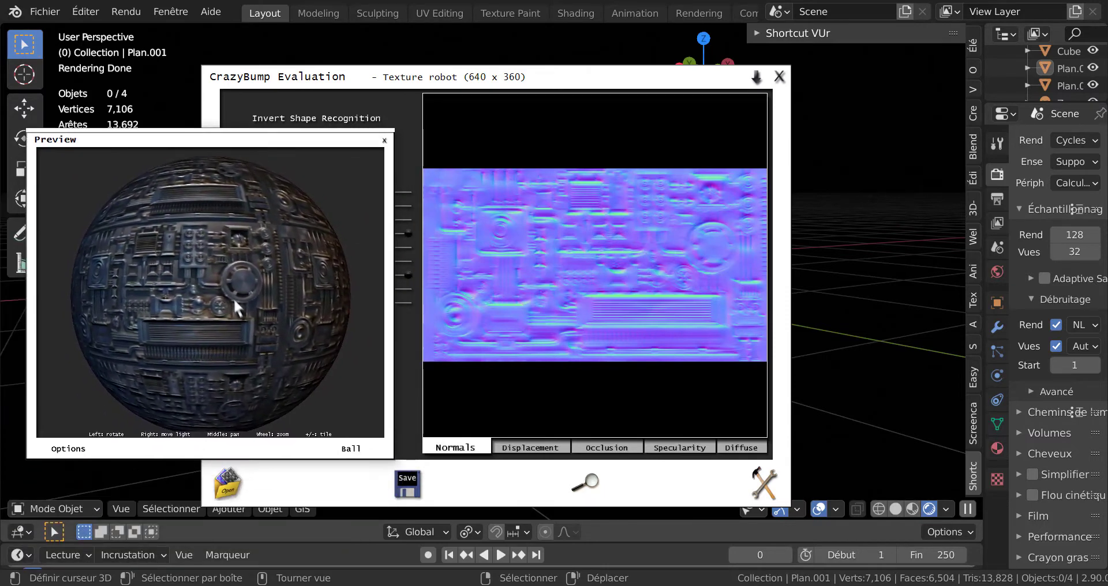
pyautogui.scroll(5, 224, 297)
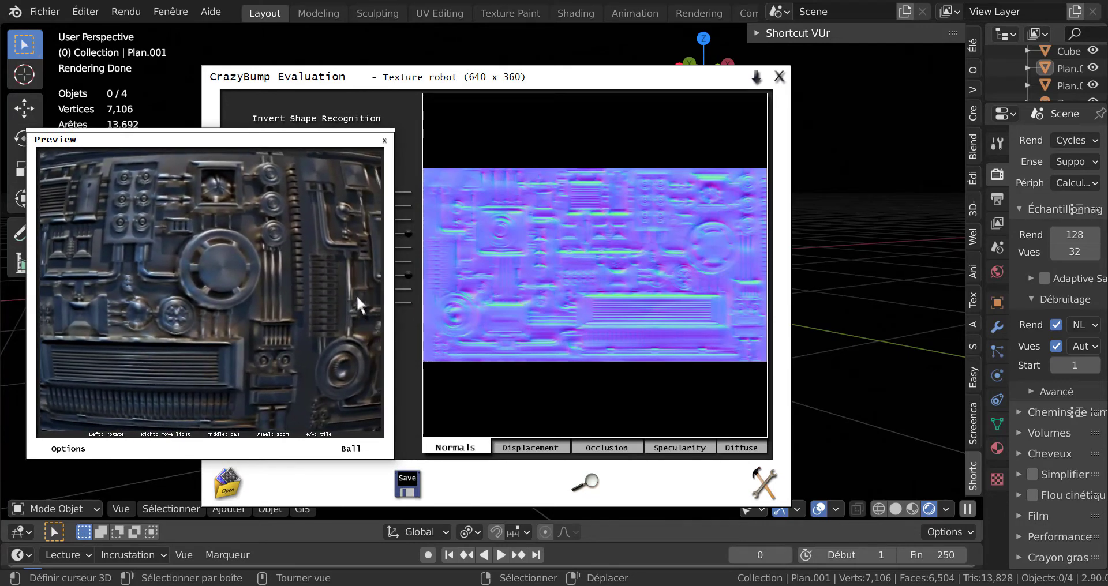
pyautogui.moveTo(356, 297); pyautogui.dragTo(334, 321)
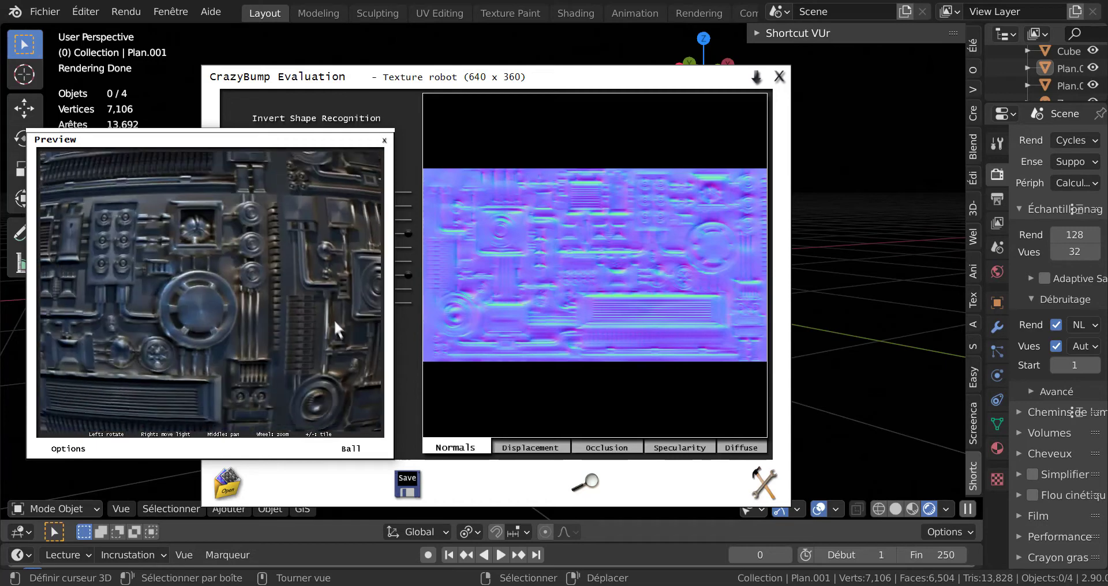
pyautogui.scroll(-5, 334, 319)
pyautogui.scroll(5, 238, 313)
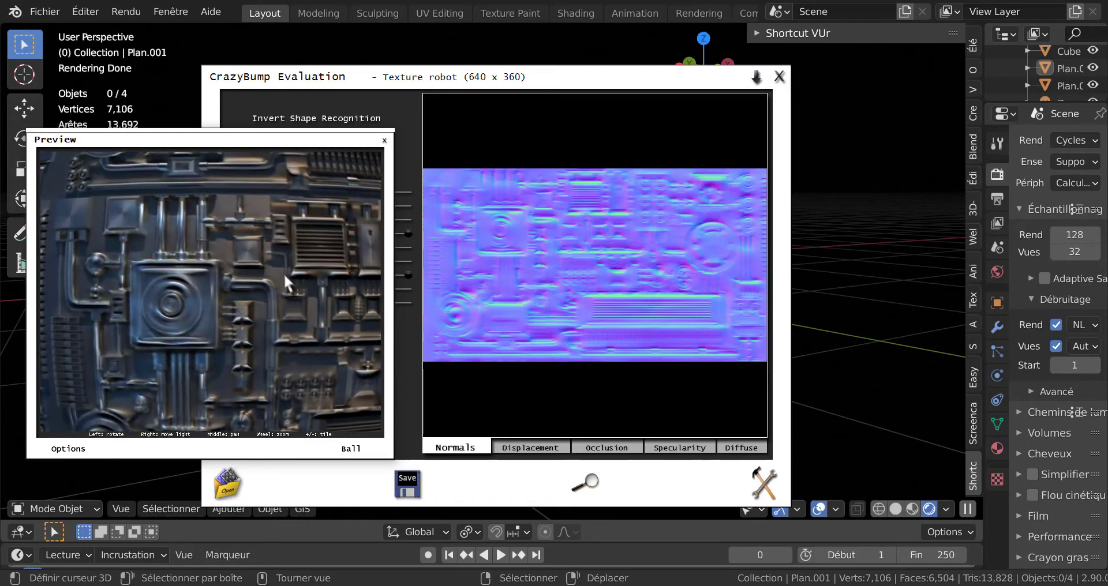
pyautogui.scroll(2, 283, 273)
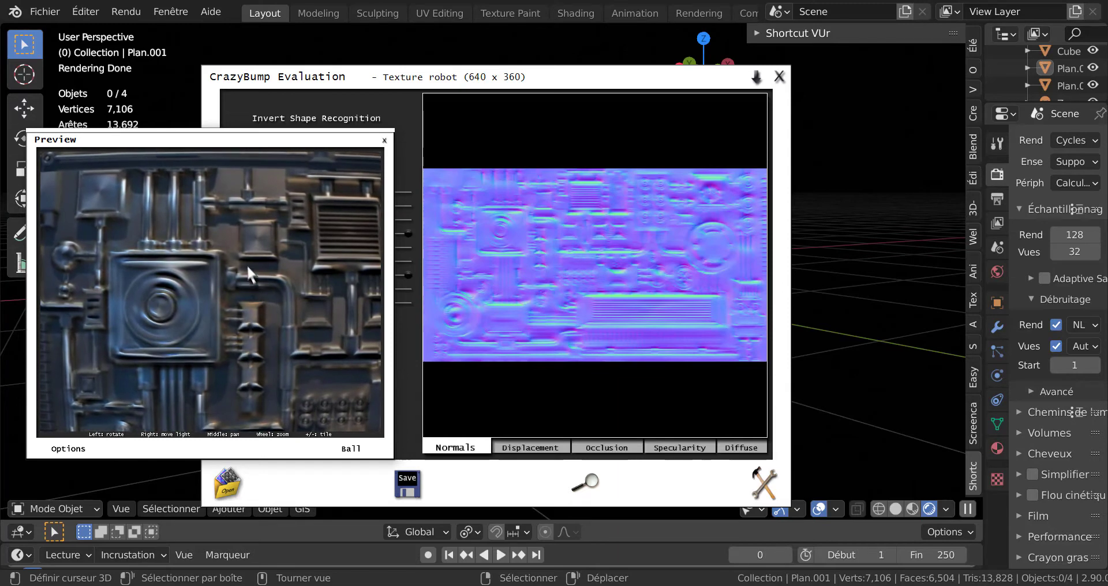
pyautogui.scroll(-5, 247, 264)
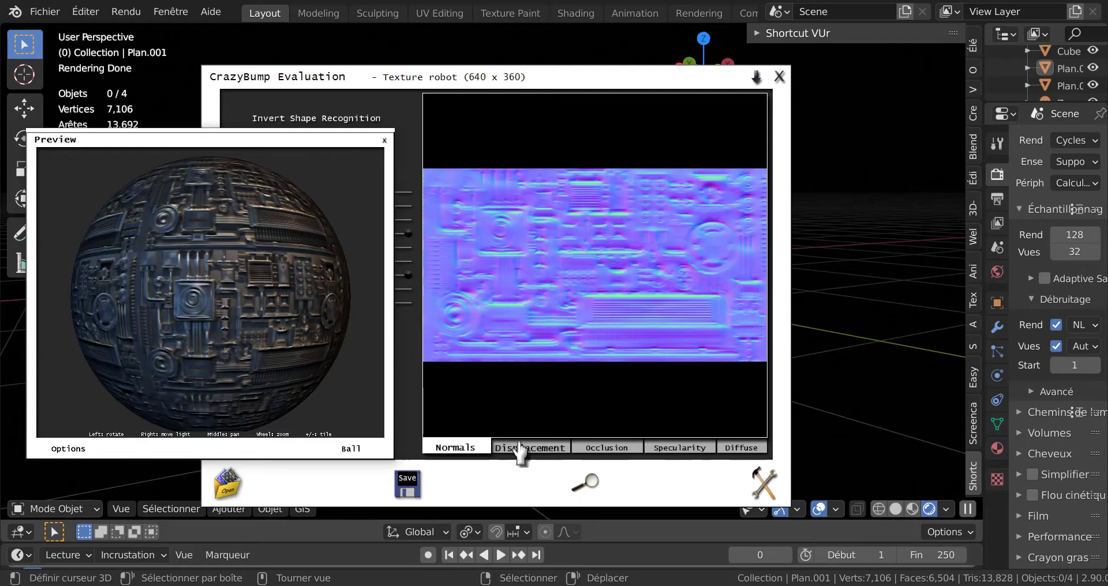
# Uncover the map settings and review the Displacement, Occlusion, Specularity and Diffuse maps, ending on Normals.
pyautogui.moveTo(323, 144); pyautogui.dragTo(204, 139)
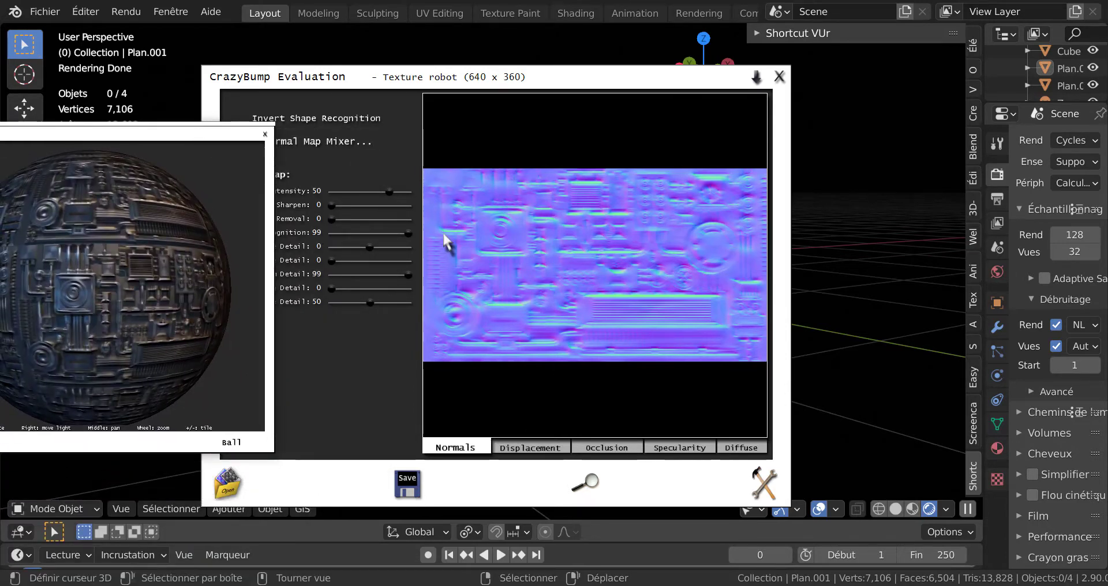
pyautogui.moveTo(563, 81); pyautogui.dragTo(654, 71)
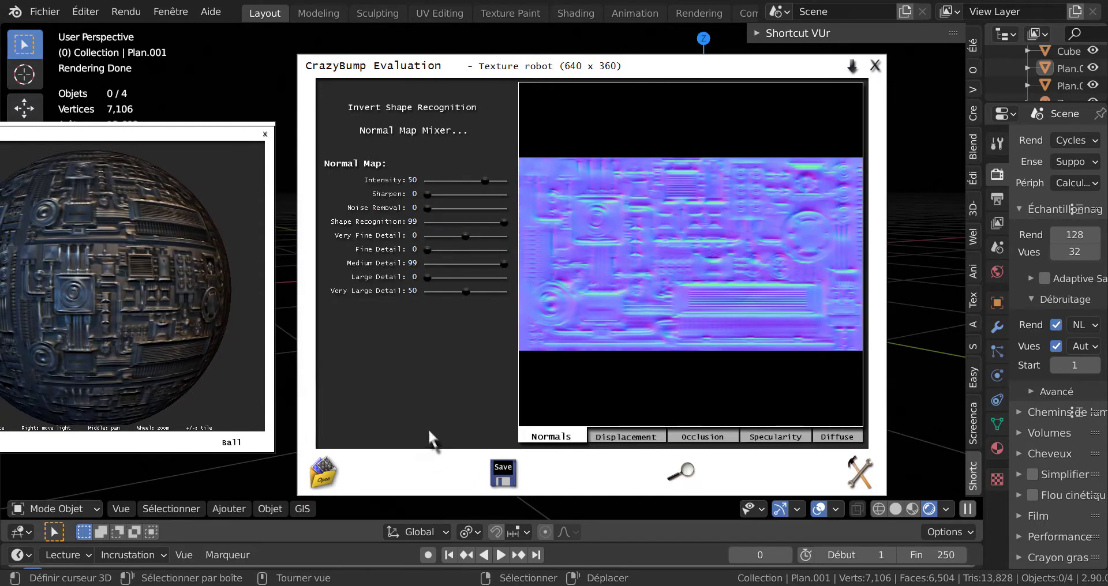
pyautogui.click(626, 436)
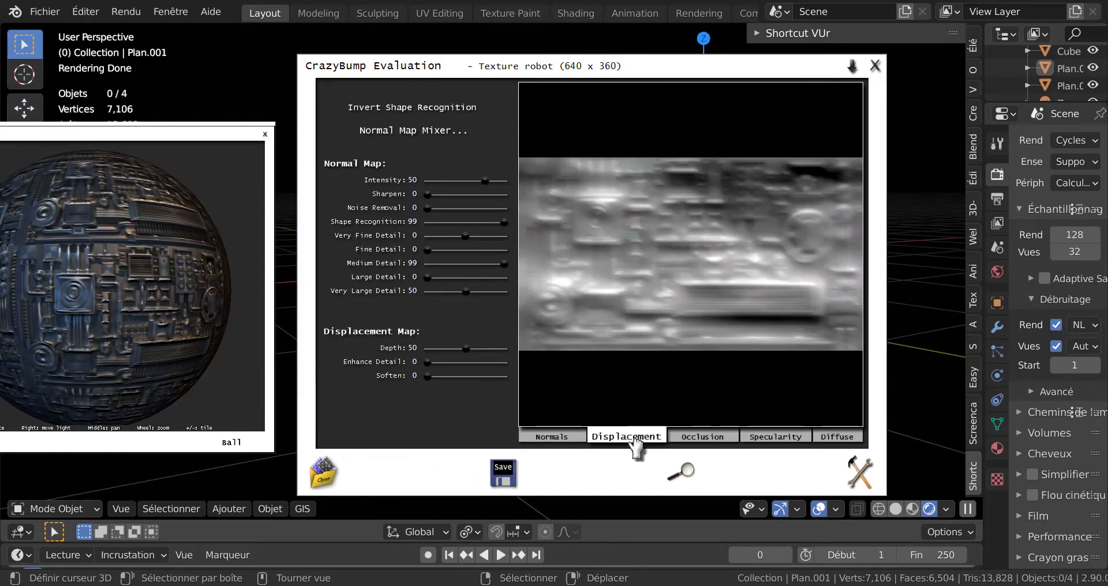
pyautogui.click(701, 437)
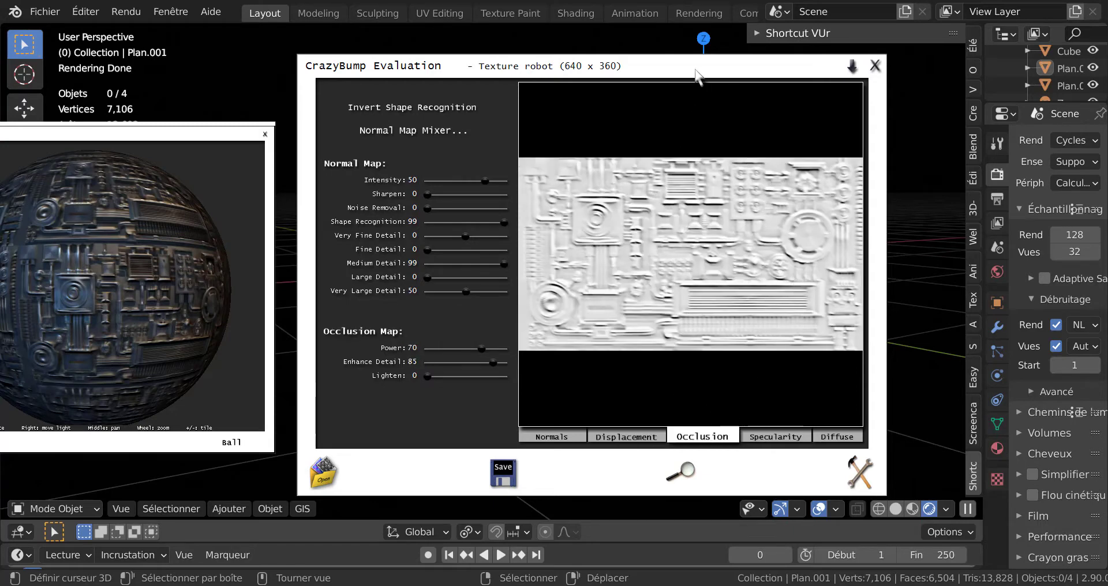
pyautogui.moveTo(696, 75)
pyautogui.mouseDown()
pyautogui.moveTo(667, 74)
pyautogui.moveTo(677, 74)
pyautogui.mouseUp()
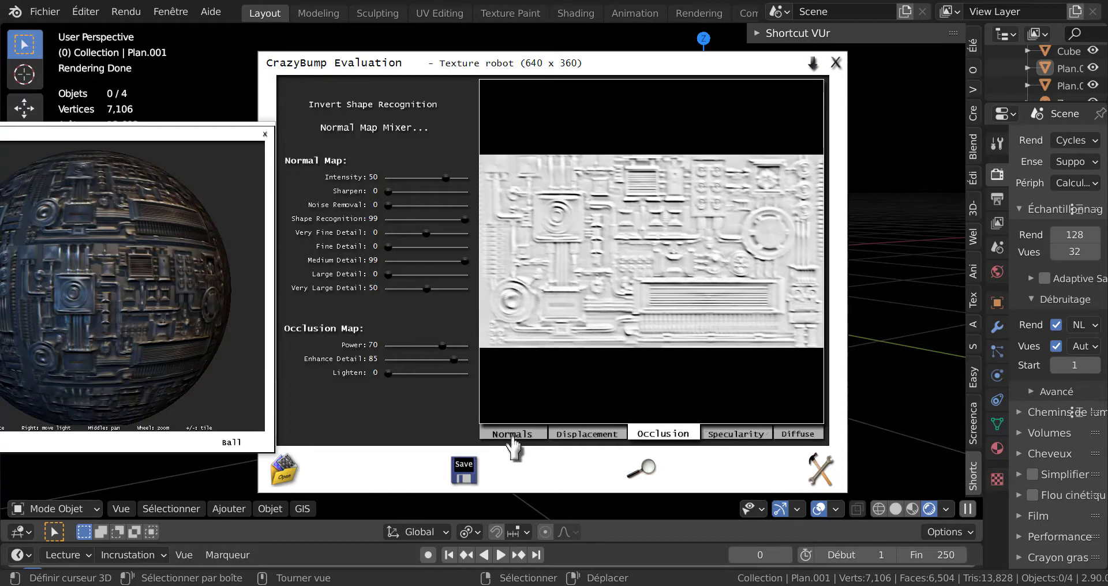
pyautogui.click(738, 443)
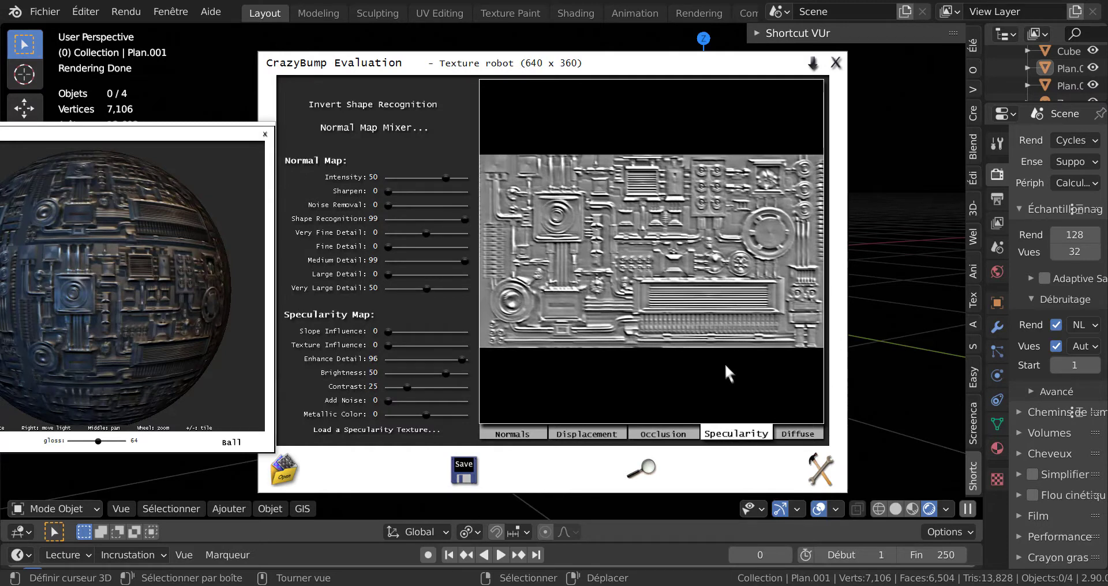
pyautogui.click(800, 437)
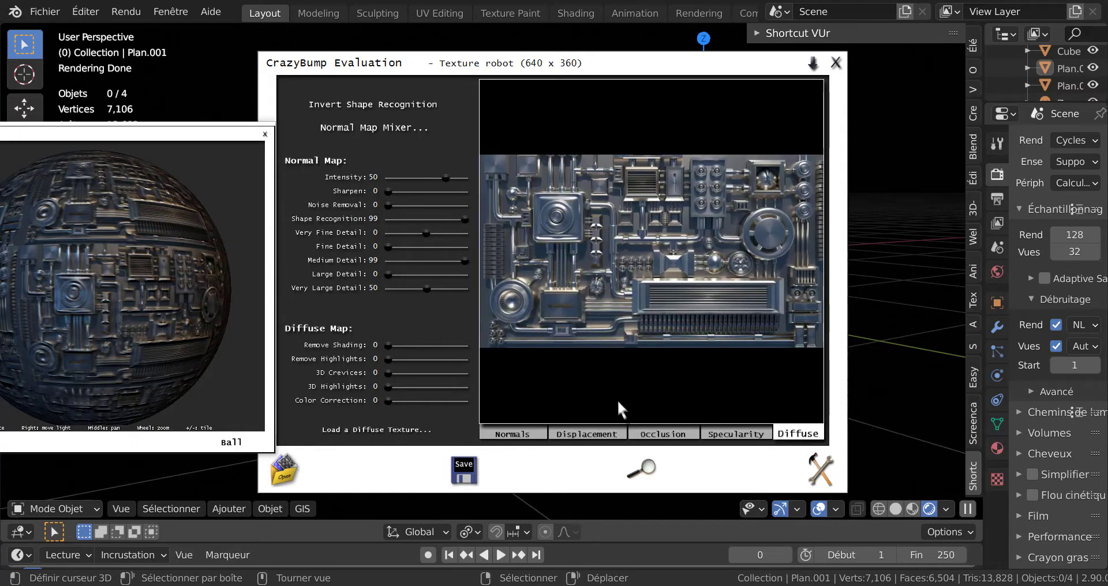
pyautogui.click(520, 433)
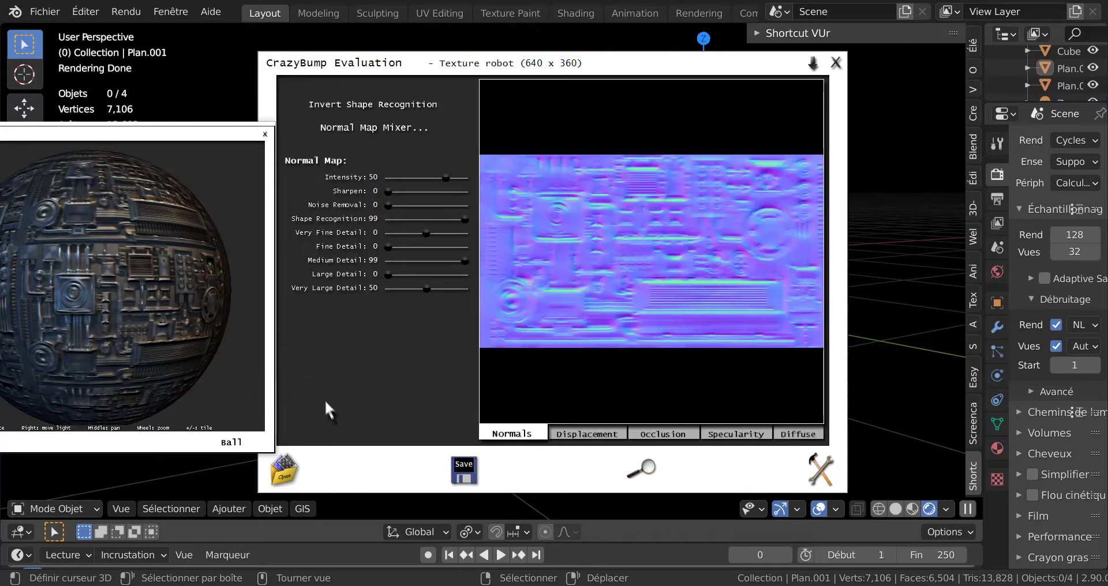
# Save all generated textures to the Bureau folder as PNG files with the base name Texture robot.
pyautogui.click(460, 468)
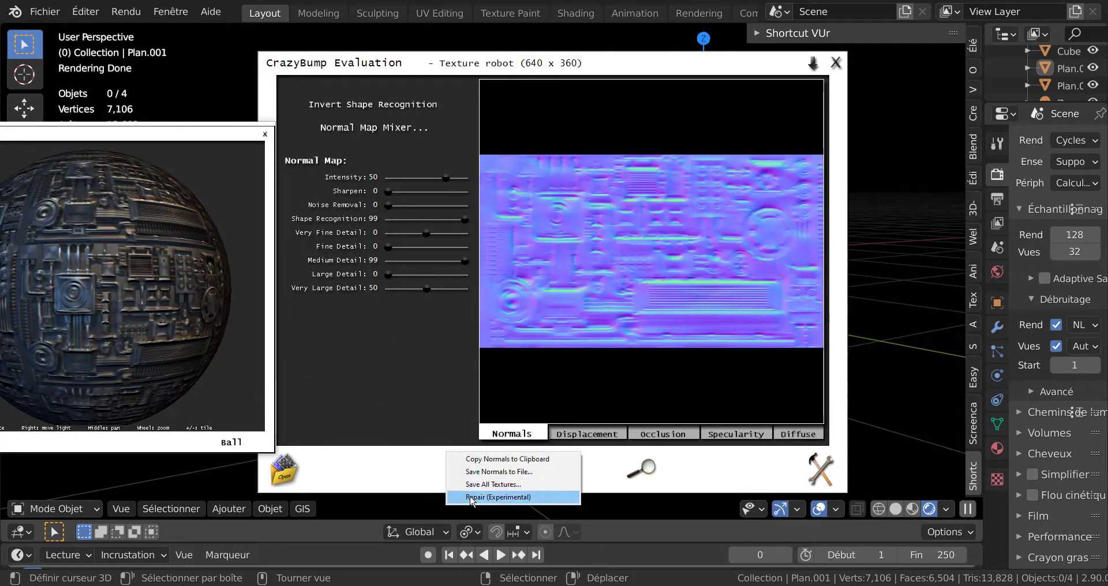
pyautogui.click(500, 489)
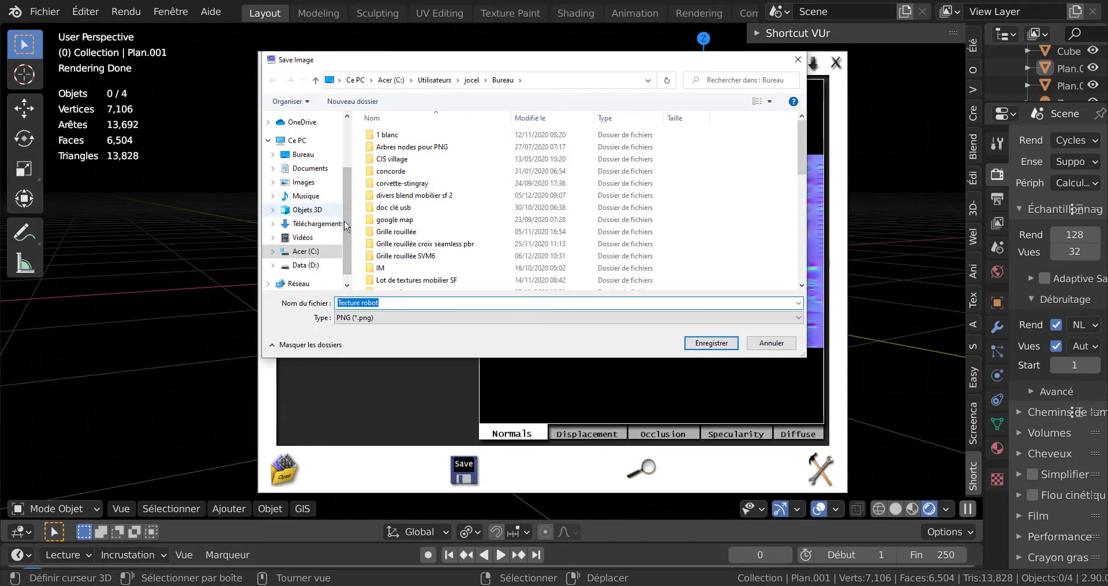
pyautogui.scroll(1, 346, 225)
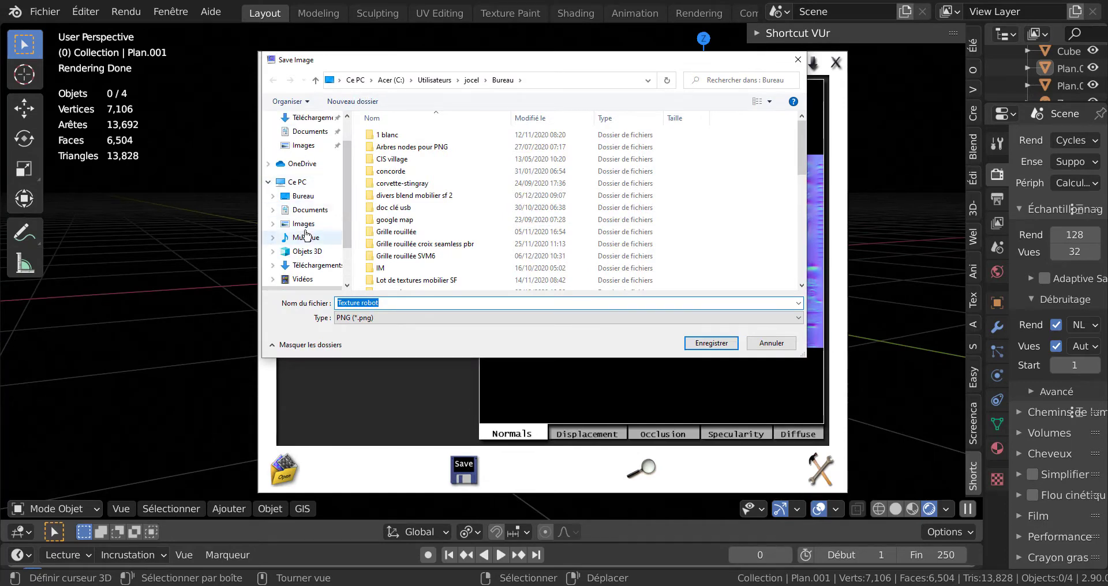
pyautogui.click(300, 197)
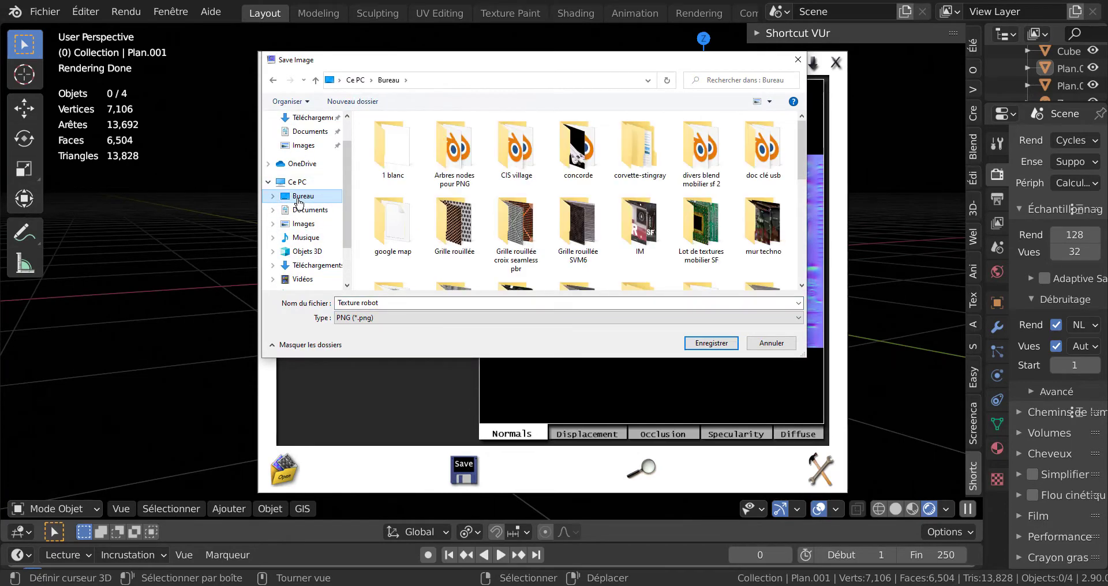
pyautogui.click(712, 344)
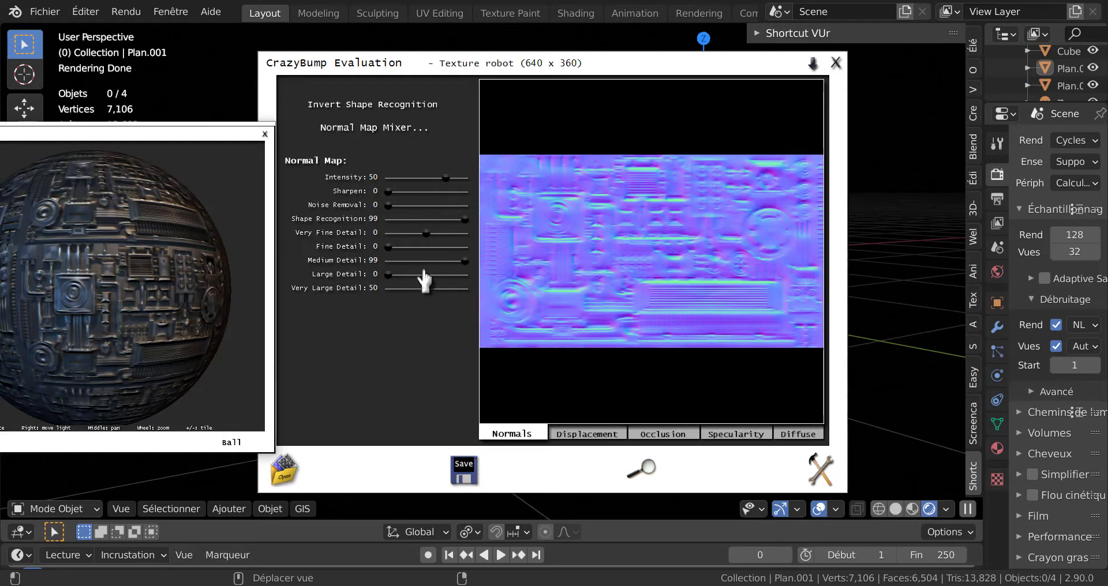
# Raise the normal map's Intensity, Sharpen and Large Detail to 99, lower Very Fine Detail to -50 and set Very Large Detail to 71.
pyautogui.moveTo(389, 191); pyautogui.dragTo(469, 185)
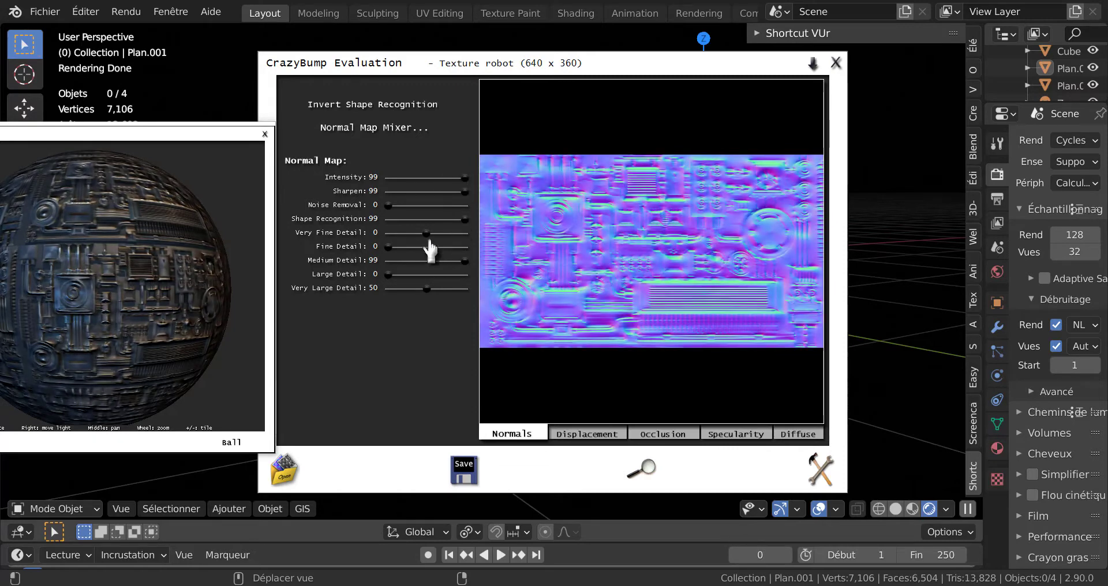
pyautogui.moveTo(428, 235); pyautogui.dragTo(386, 236)
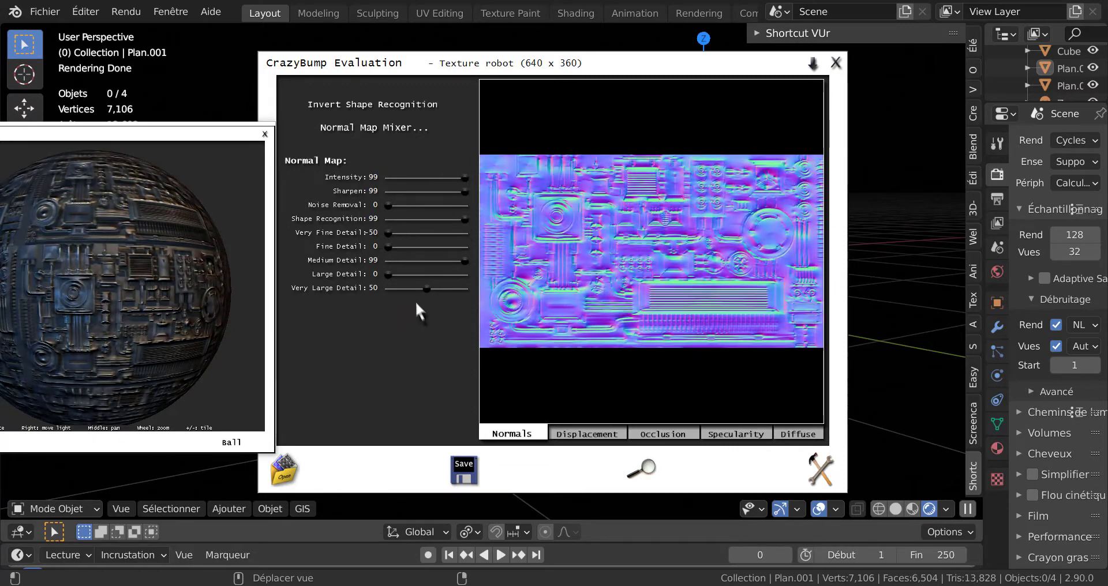
pyautogui.moveTo(387, 273); pyautogui.dragTo(443, 289)
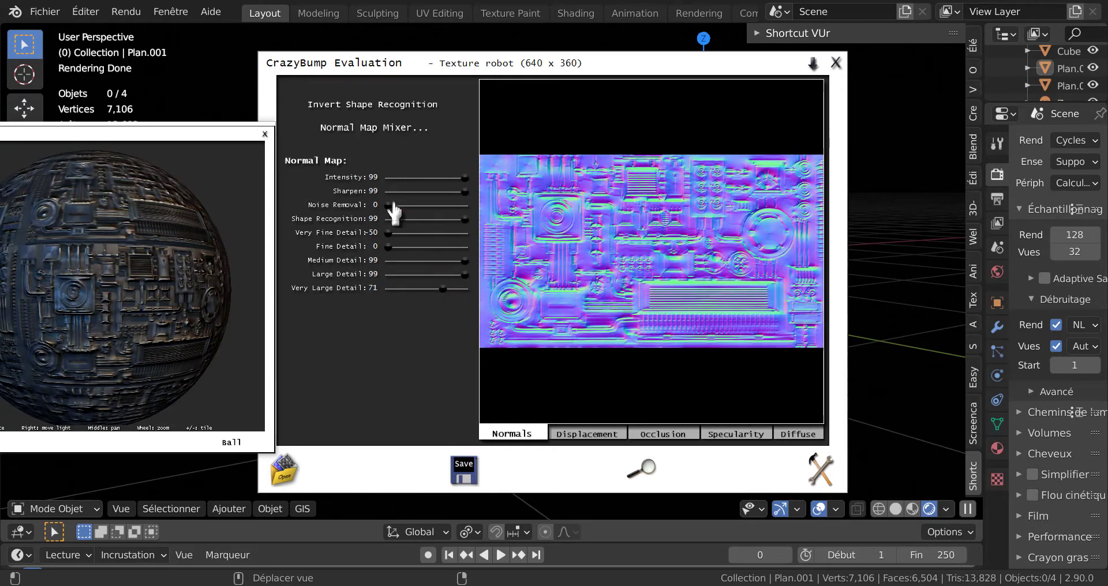
# Set the normal map's Noise Removal to 3, Fine Detail to 99, Very Fine Detail to -50, Intensity to 47 and Shape Recognition to 48.
pyautogui.moveTo(398, 212); pyautogui.dragTo(465, 233)
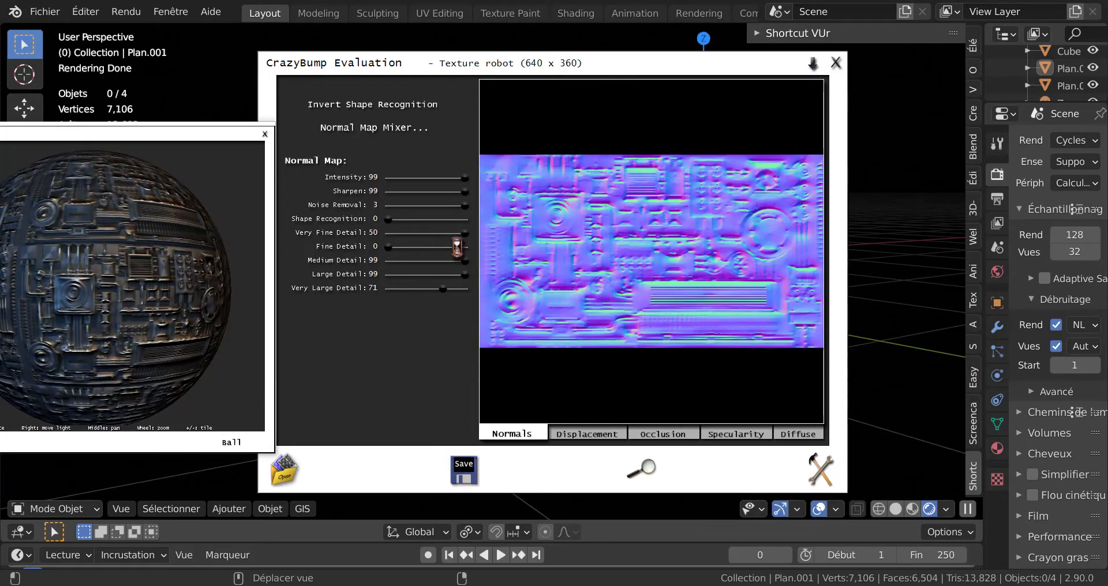
pyautogui.moveTo(389, 249)
pyautogui.mouseDown()
pyautogui.moveTo(465, 248)
pyautogui.moveTo(372, 242)
pyautogui.moveTo(390, 228)
pyautogui.moveTo(465, 231)
pyautogui.moveTo(387, 230)
pyautogui.mouseUp()
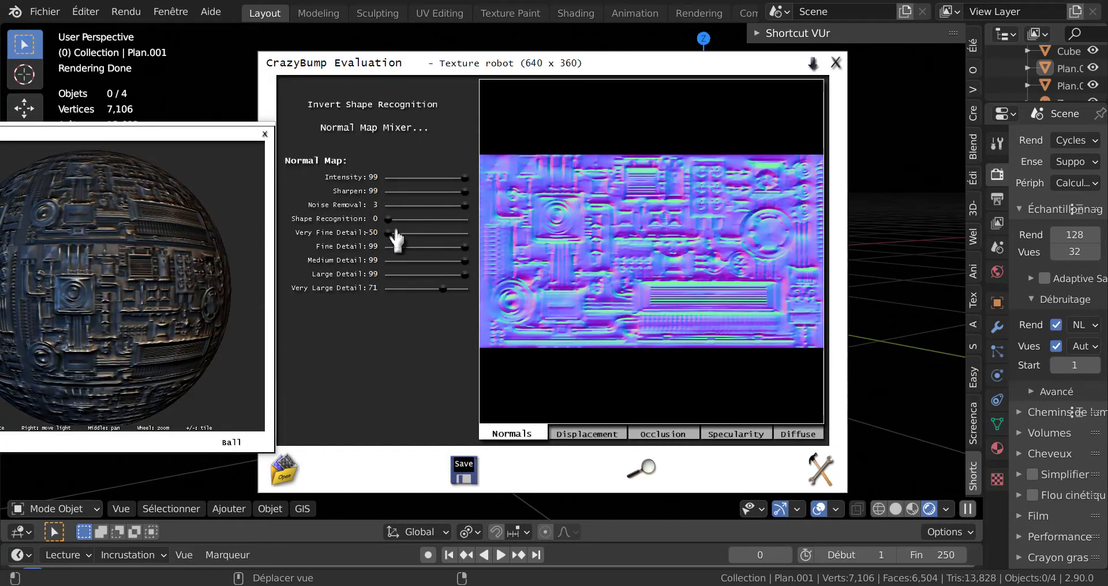
pyautogui.moveTo(463, 179)
pyautogui.mouseDown()
pyautogui.moveTo(413, 184)
pyautogui.moveTo(445, 183)
pyautogui.mouseUp()
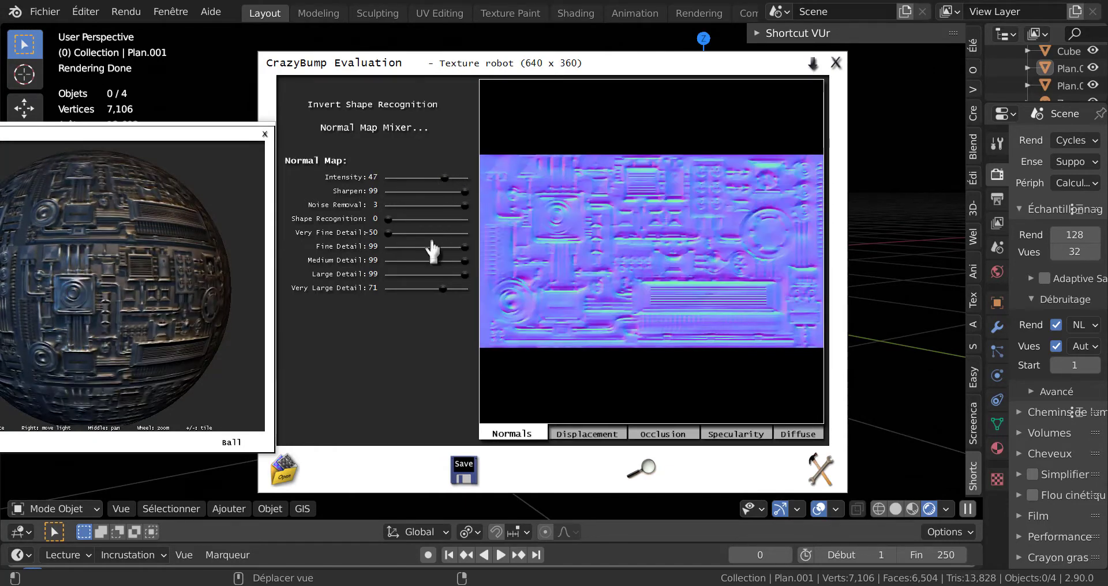
pyautogui.moveTo(389, 221); pyautogui.dragTo(475, 227)
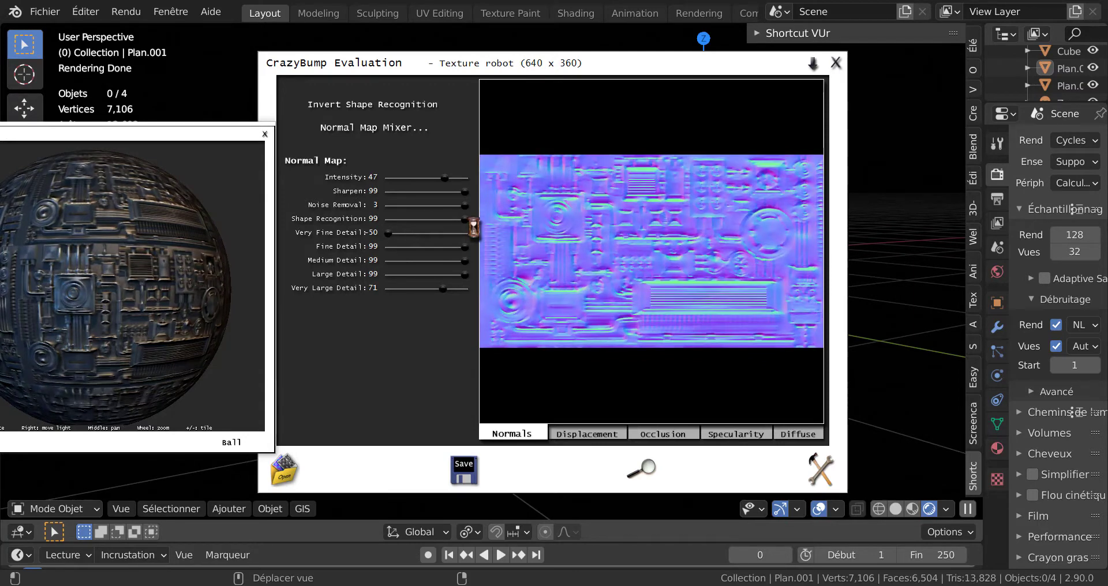
pyautogui.moveTo(465, 220); pyautogui.dragTo(425, 219)
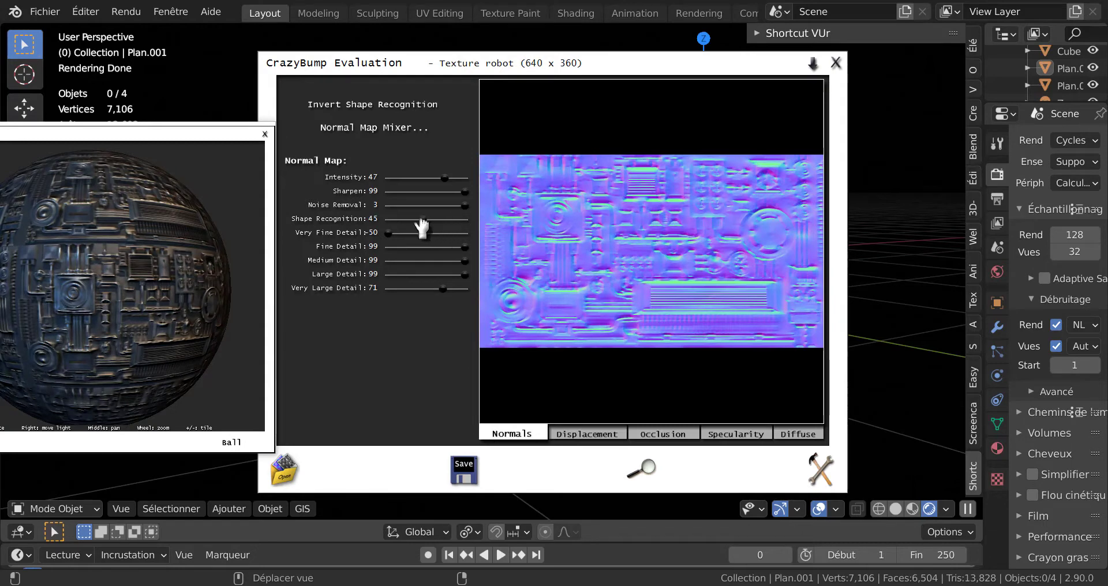
# Set Noise Removal to 1, try Intensity at -96 and 99, and lower Very Large Detail to 24, judging the relief on the preview ball.
pyautogui.scroll(3, 88, 275)
pyautogui.scroll(3, 87, 275)
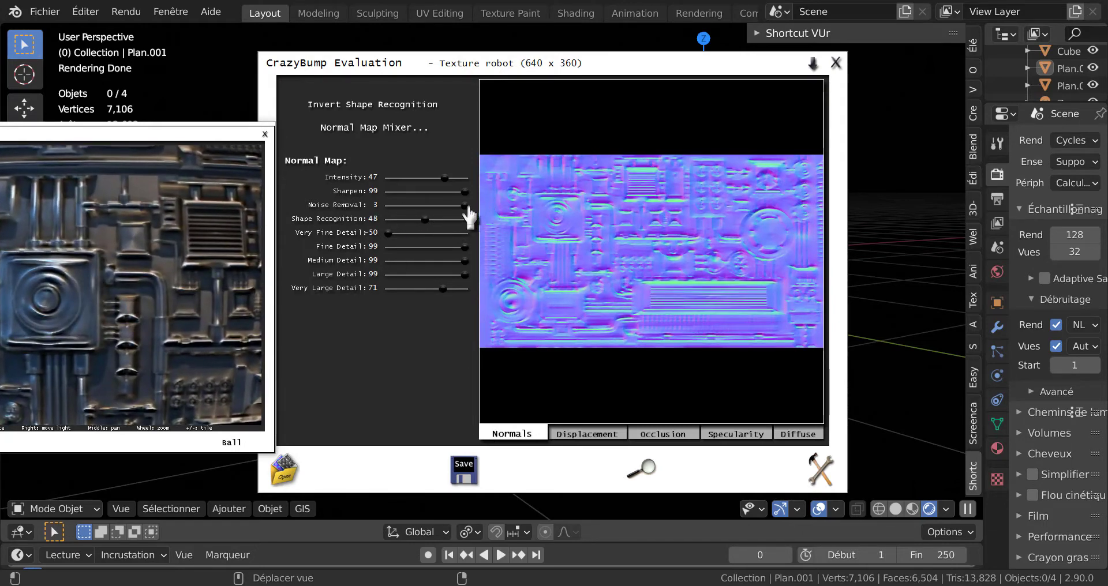
pyautogui.moveTo(468, 208); pyautogui.dragTo(411, 209)
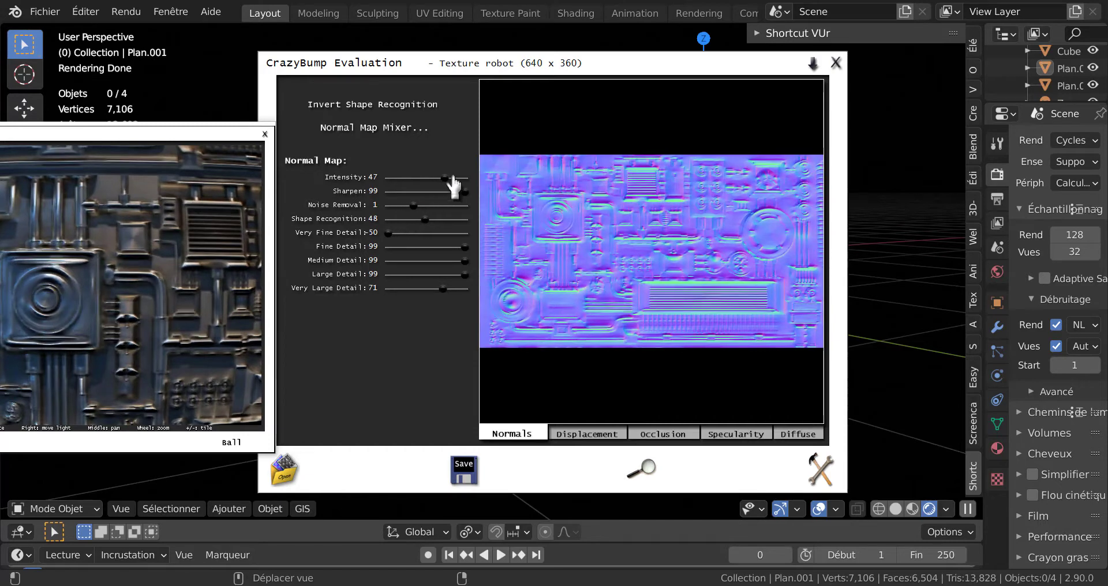
pyautogui.moveTo(447, 179); pyautogui.dragTo(387, 185)
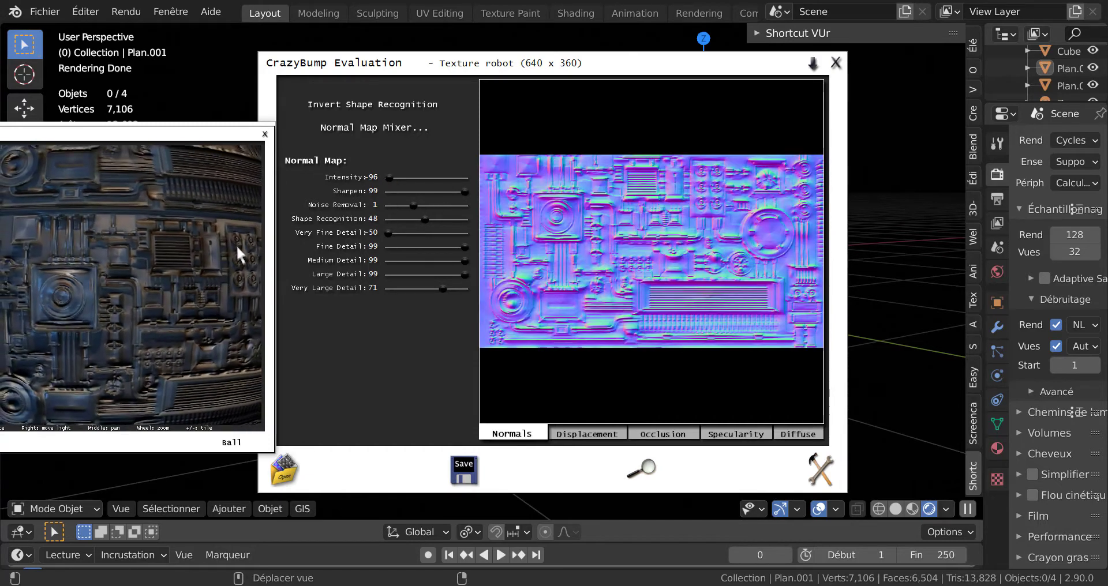
pyautogui.moveTo(386, 179); pyautogui.dragTo(493, 187)
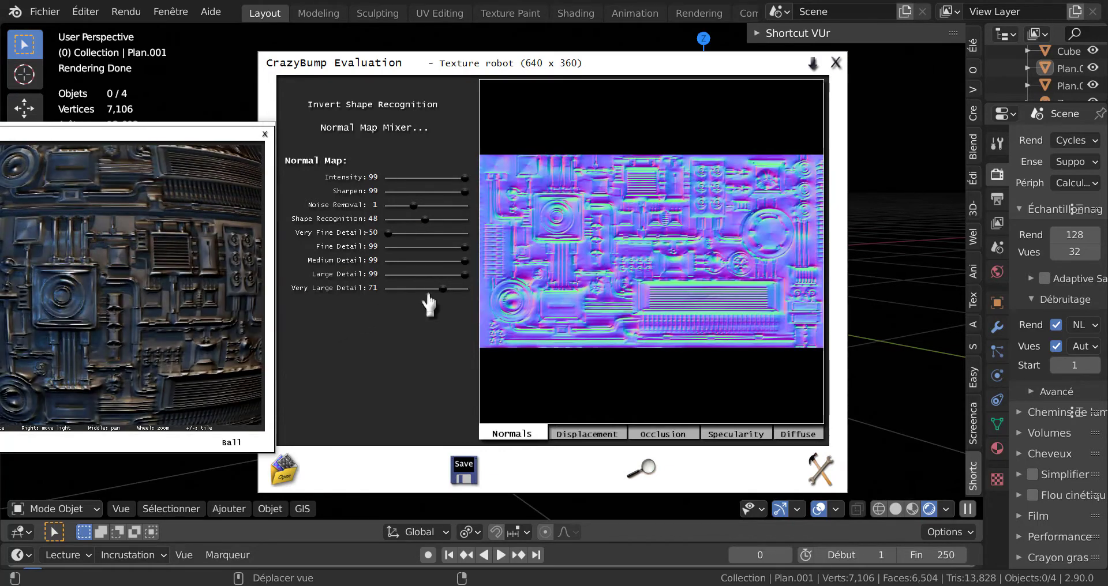
pyautogui.moveTo(442, 289); pyautogui.dragTo(405, 291)
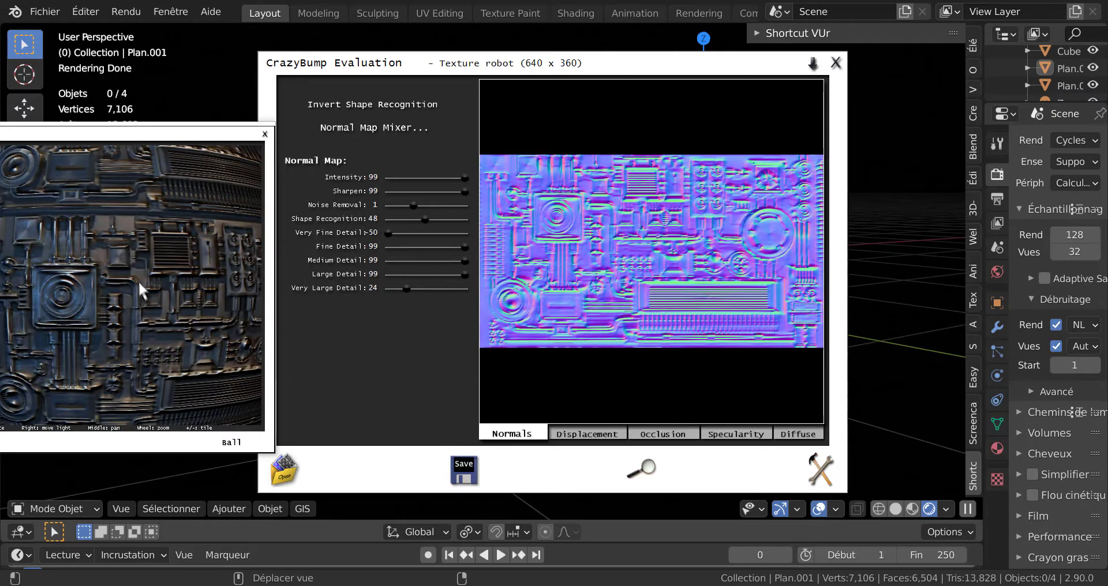
# Close CrazyBump and review the exported displacement, normal and specularity images of Texture robot in the Nouveau dossier (2) folder.
pyautogui.click(834, 62)
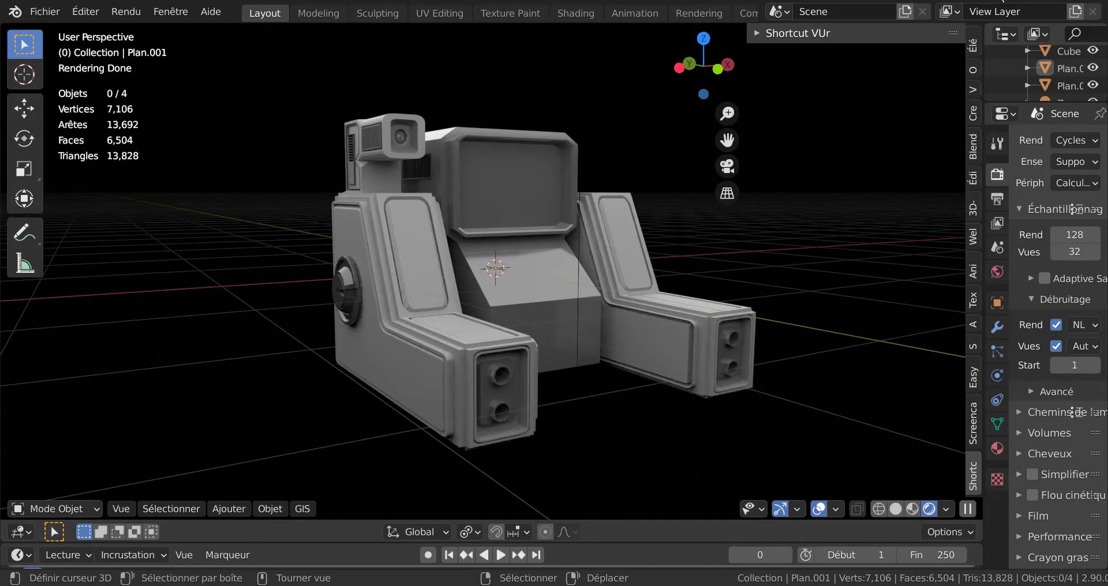
pyautogui.click(1002, 0)
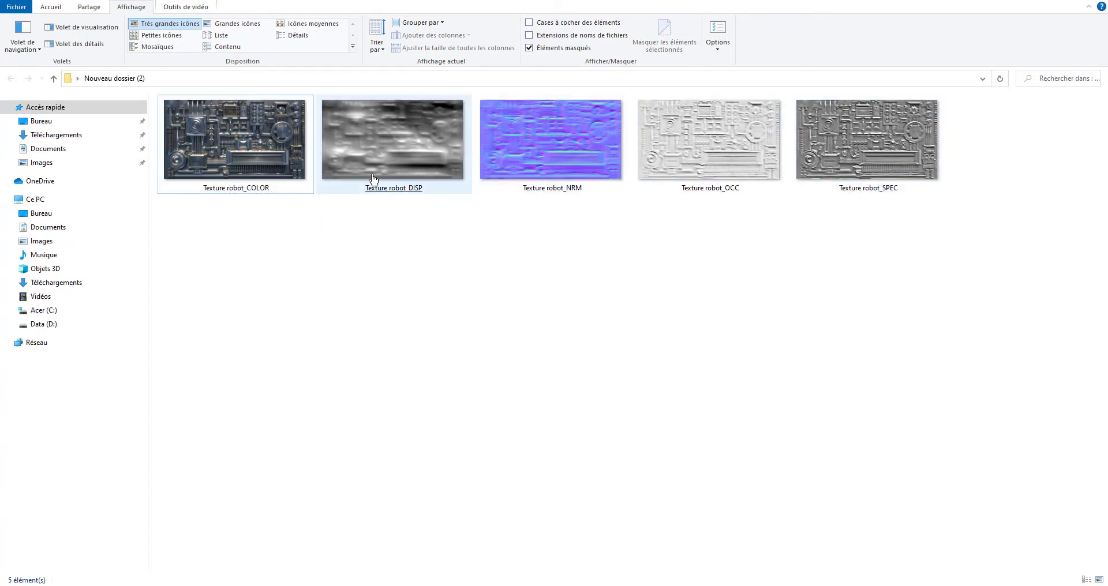
pyautogui.click(397, 165)
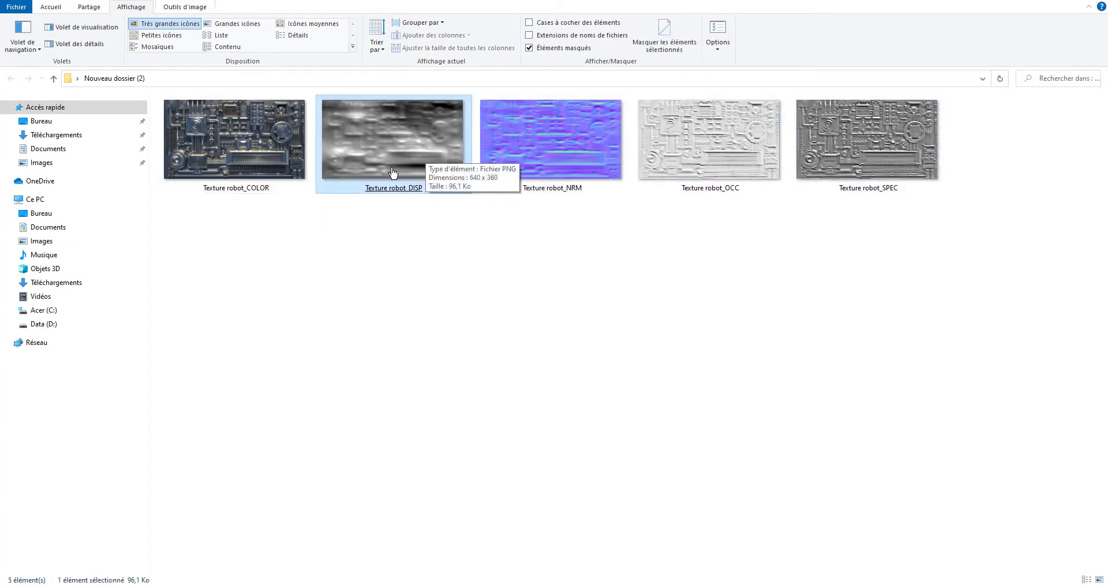
pyautogui.click(553, 148)
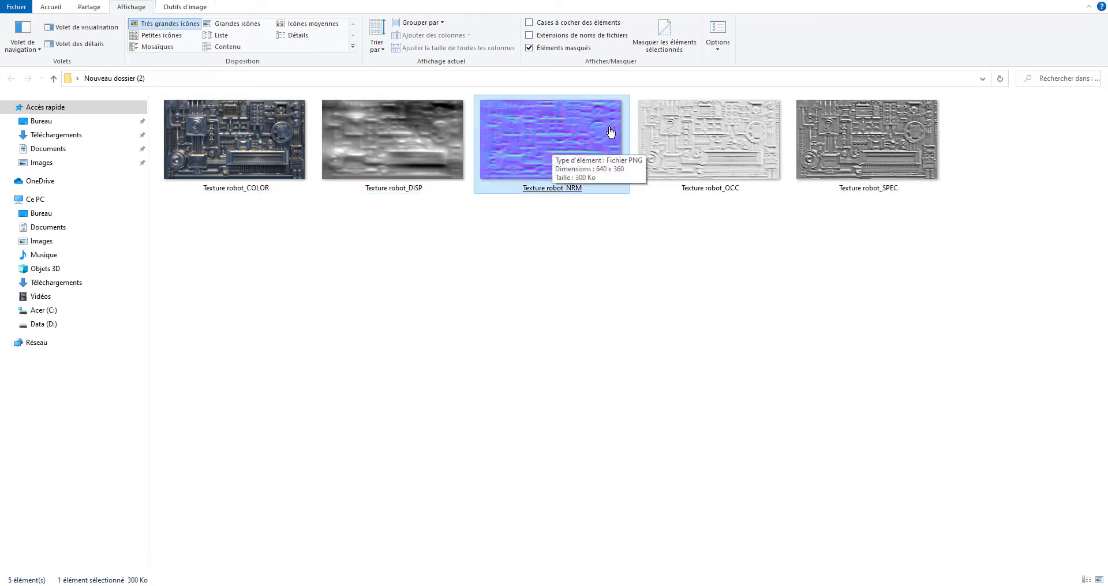
pyautogui.click(897, 168)
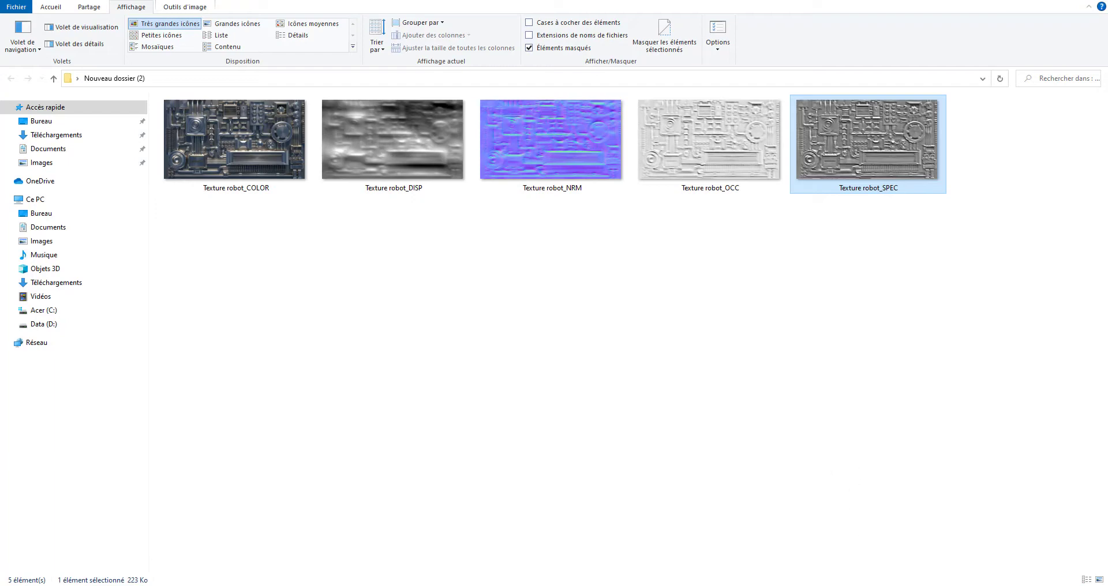
# Switch to the empty Blender scene and dismiss its splash screen.
pyautogui.click(864, 563)
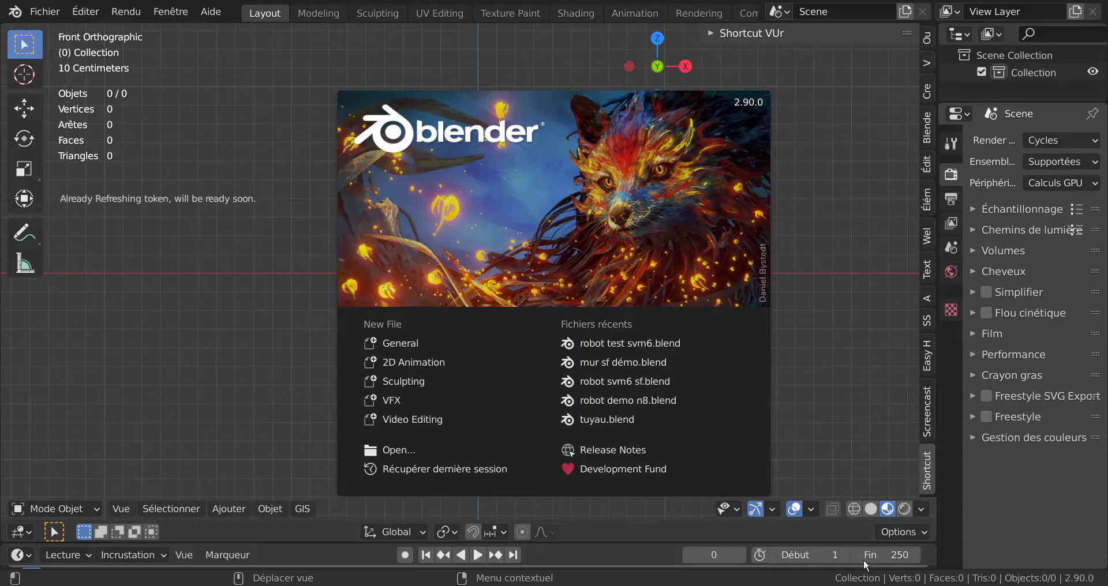
pyautogui.click(823, 294)
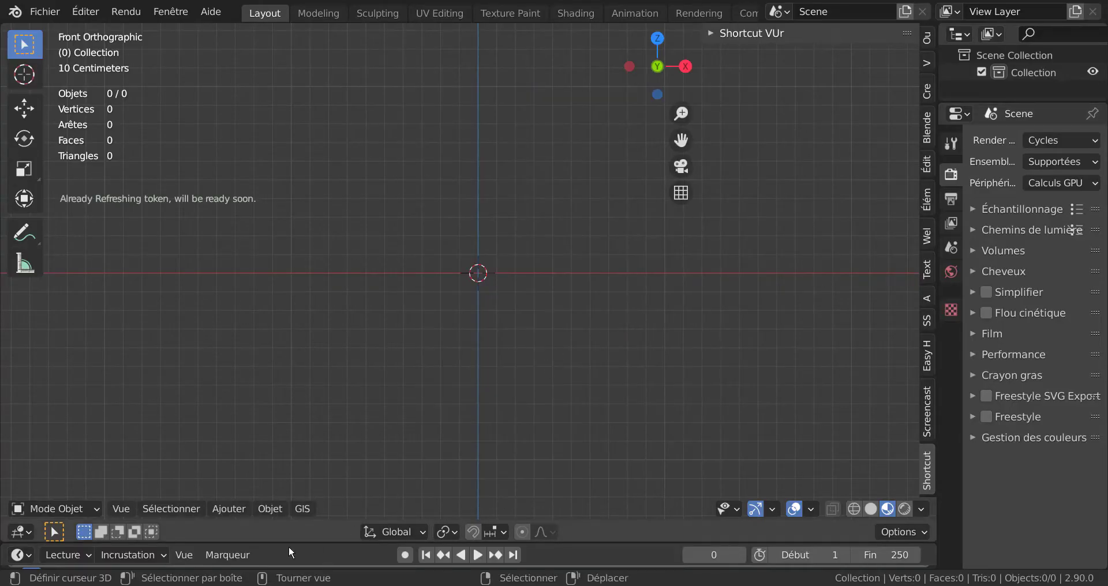
pyautogui.click(230, 509)
pyautogui.moveTo(237, 489)
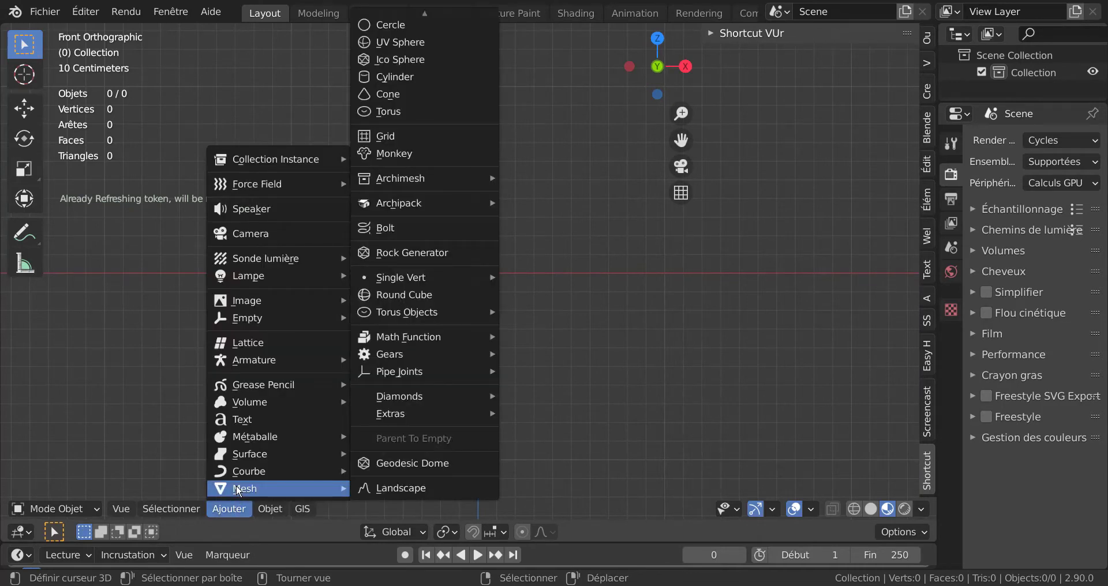
pyautogui.click(266, 507)
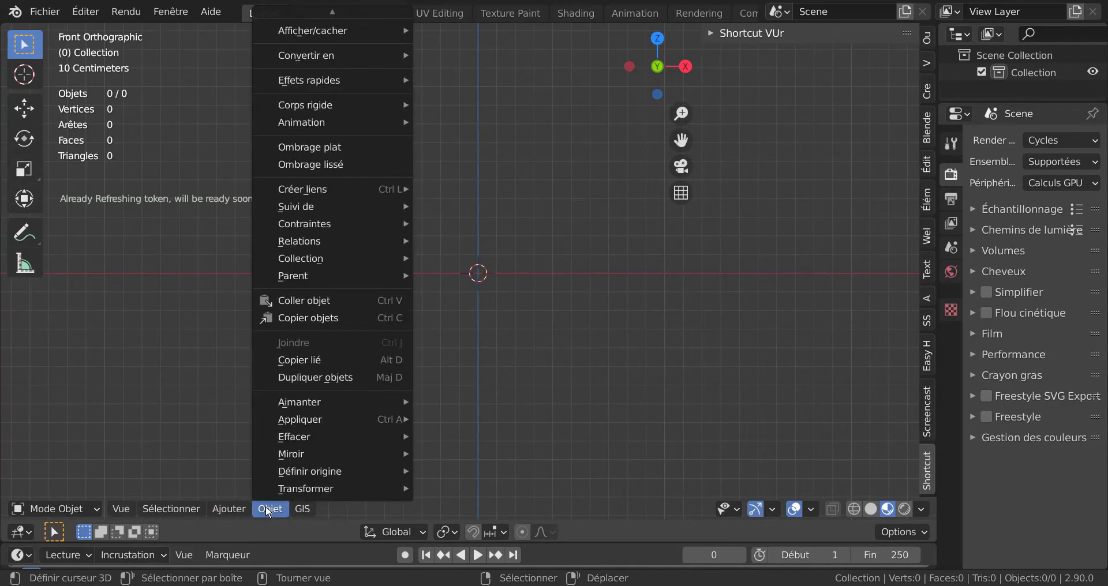
pyautogui.moveTo(276, 489)
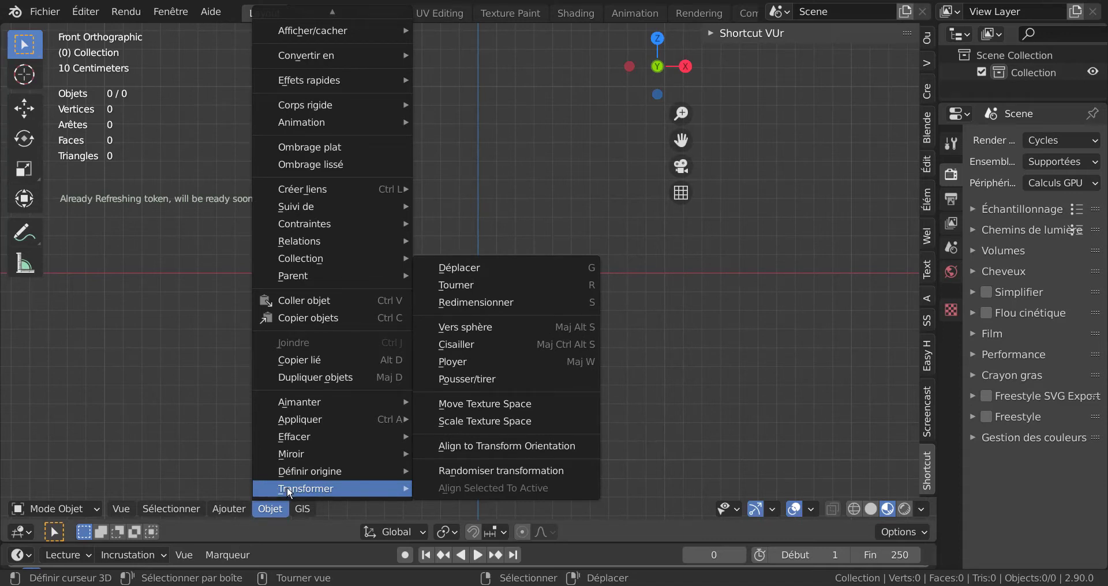
pyautogui.moveTo(306, 6)
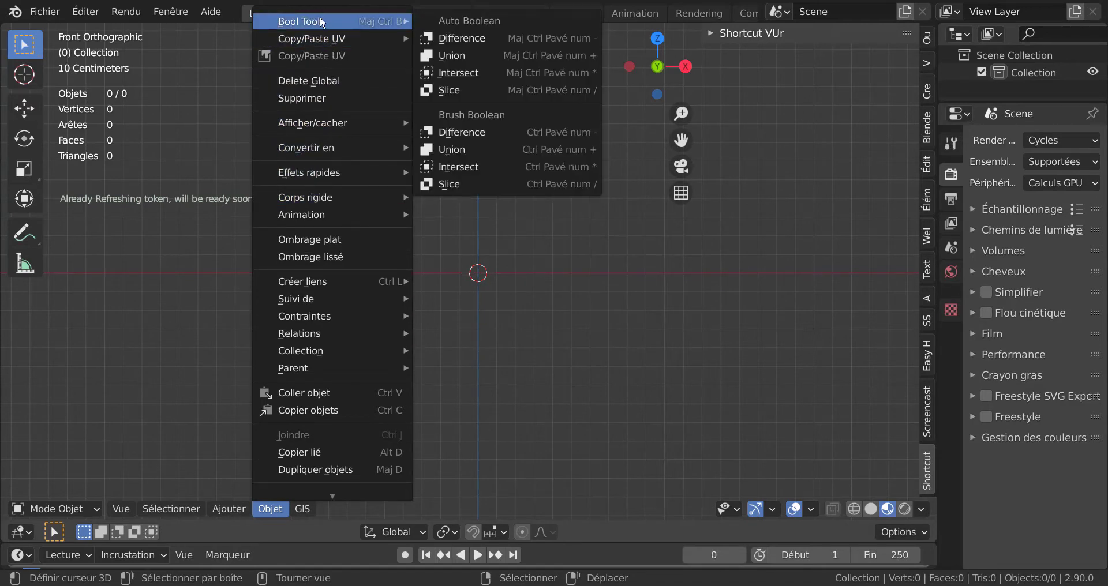
# Add a mesh plane at the origin and rotate it 90° about the X axis so it faces the front view.
pyautogui.click(221, 510)
pyautogui.moveTo(237, 489)
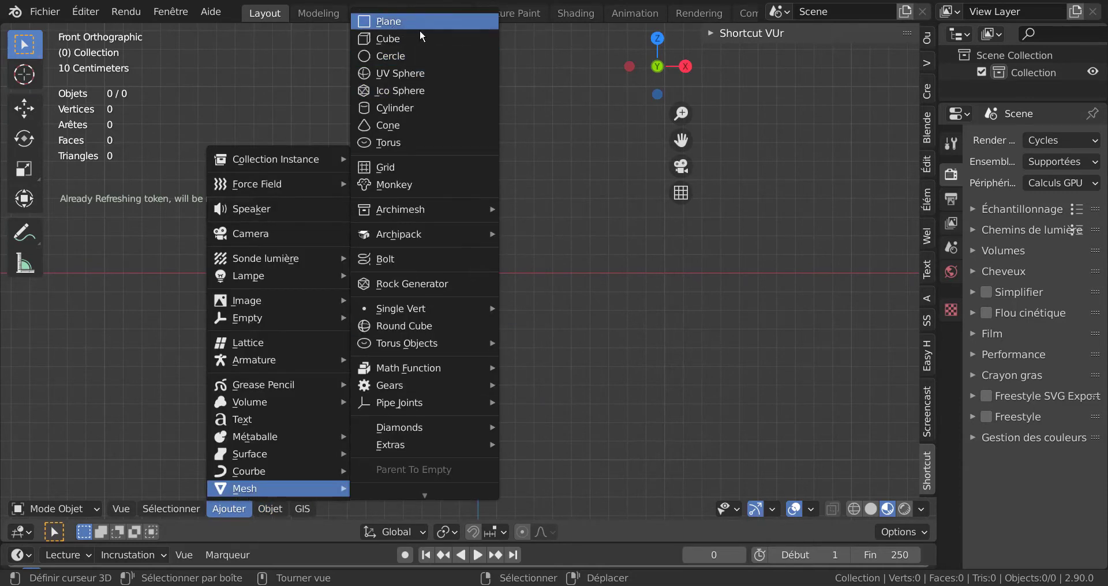
pyautogui.click(420, 26)
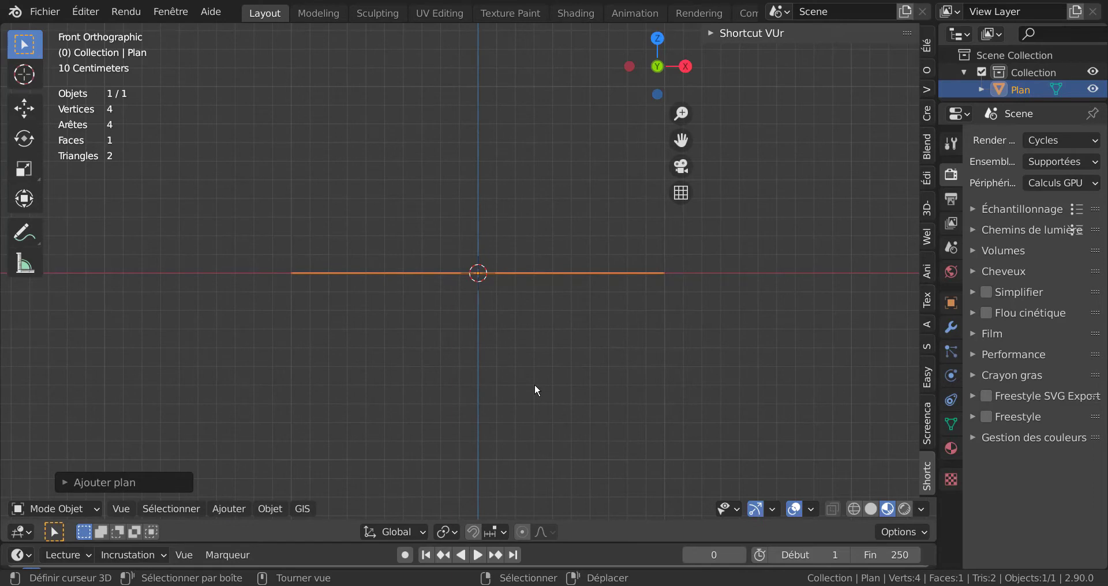
pyautogui.write('rx')
pyautogui.write('9')
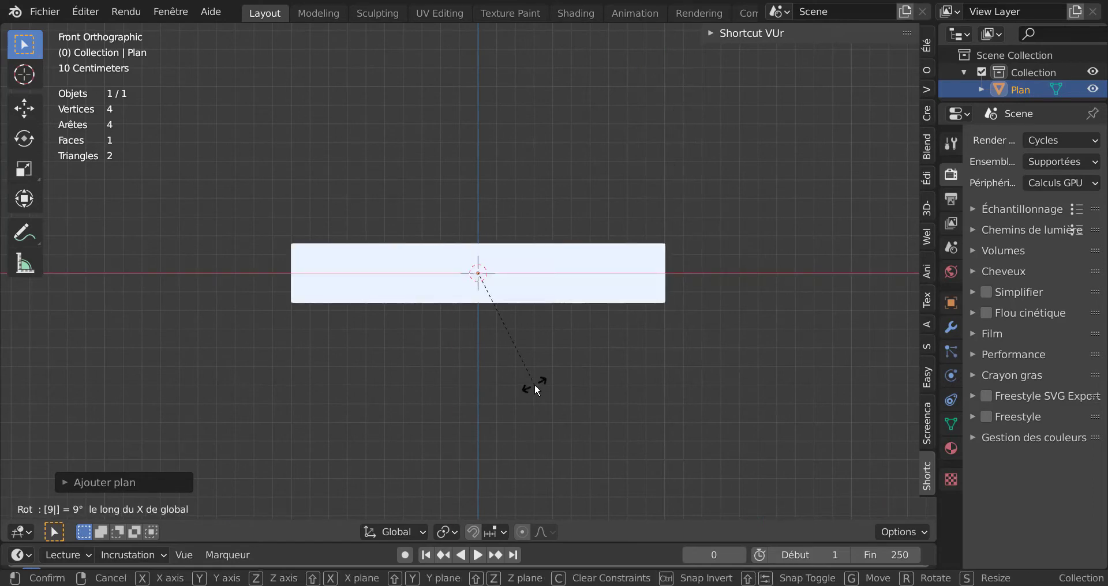
pyautogui.write('0')
pyautogui.press('Return')
pyautogui.scroll(-5, 557, 385)
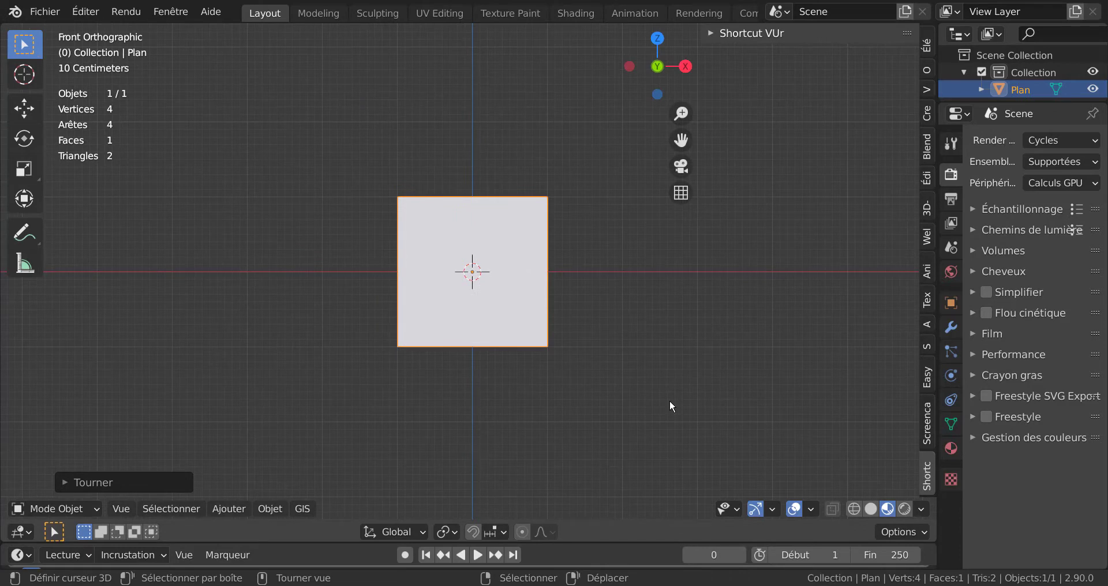
# Enable Screencast Keys for the 3D viewport and hide the viewport's sidebar.
pyautogui.click(927, 427)
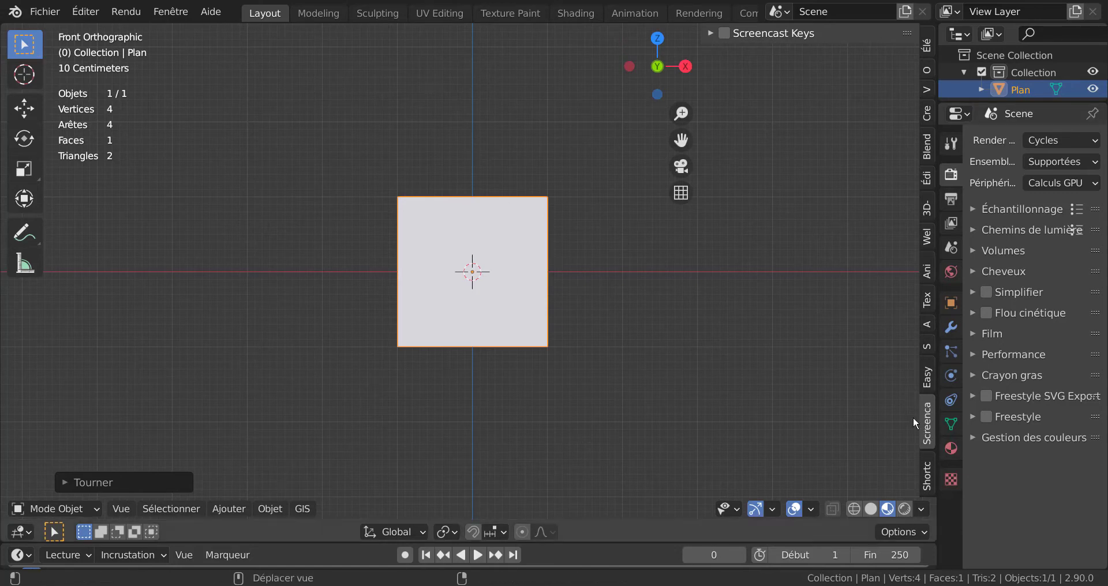
pyautogui.click(724, 33)
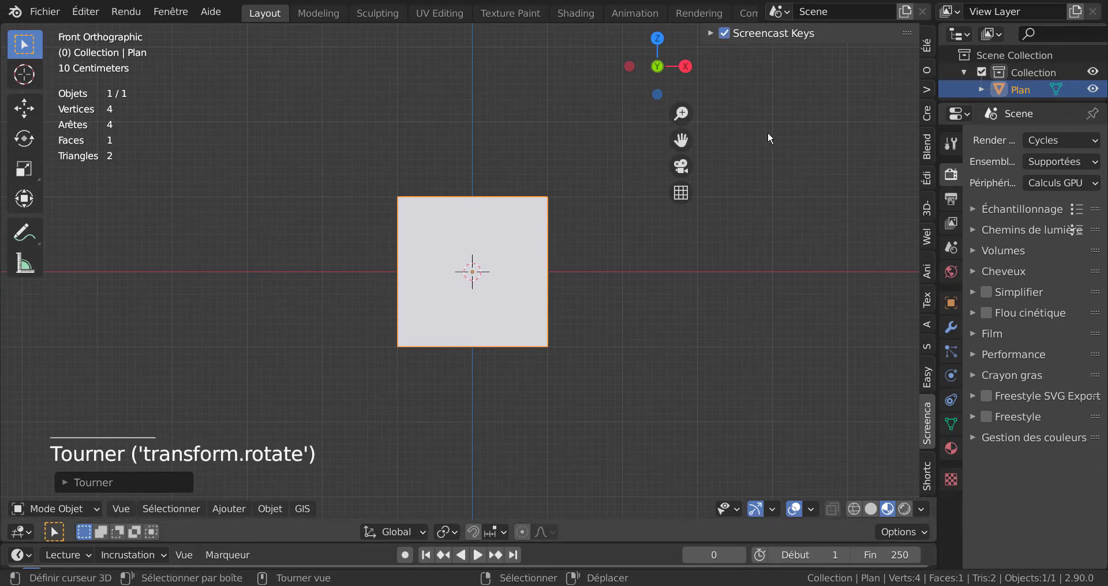
pyautogui.press('n')
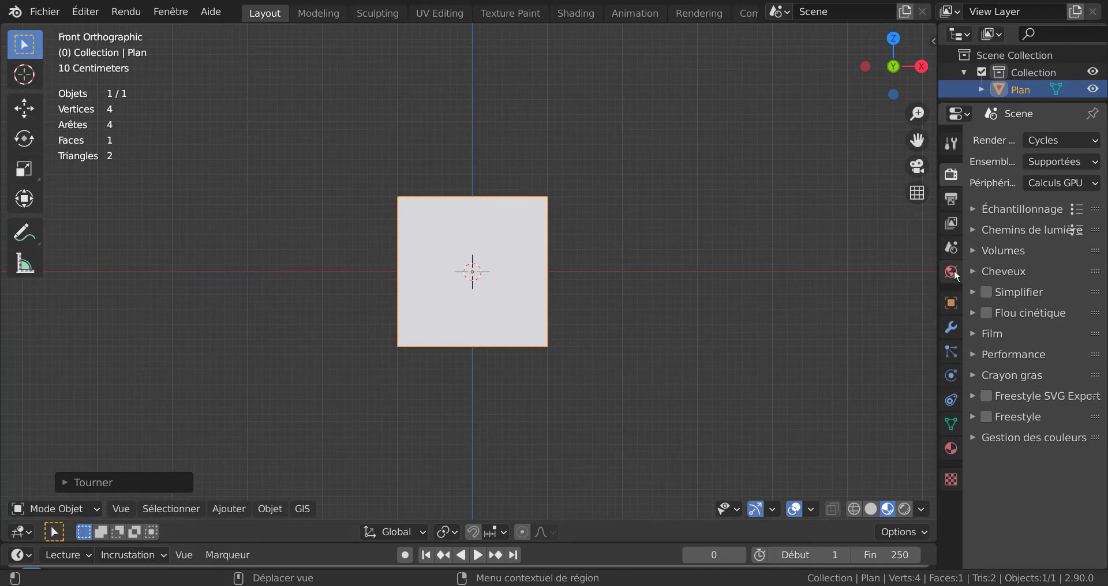
# Show the plane's material properties, widen the properties area and create a new material.
pyautogui.click(950, 449)
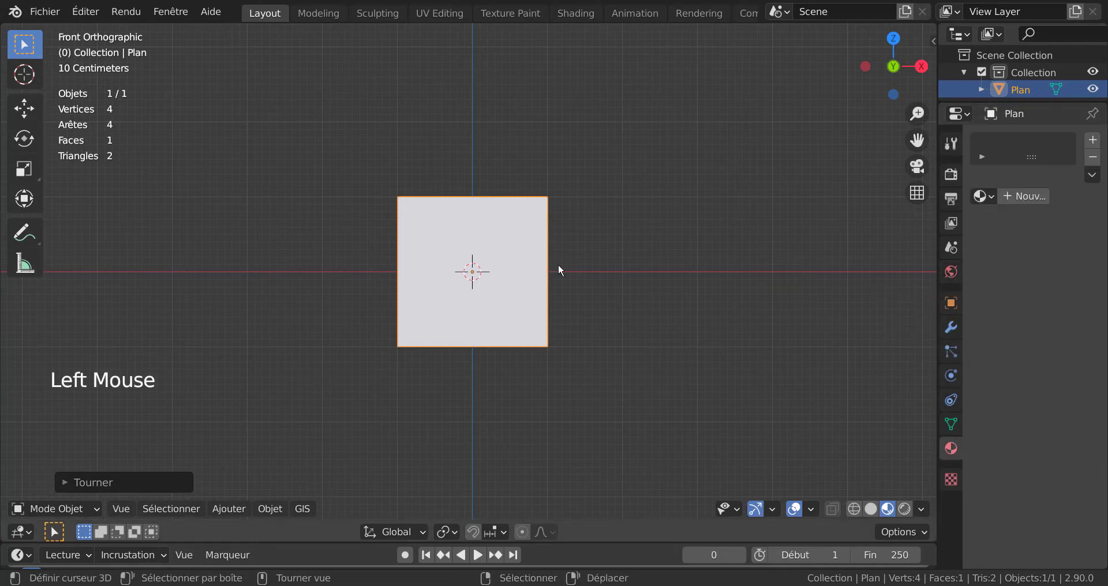
pyautogui.moveTo(937, 228); pyautogui.dragTo(816, 228)
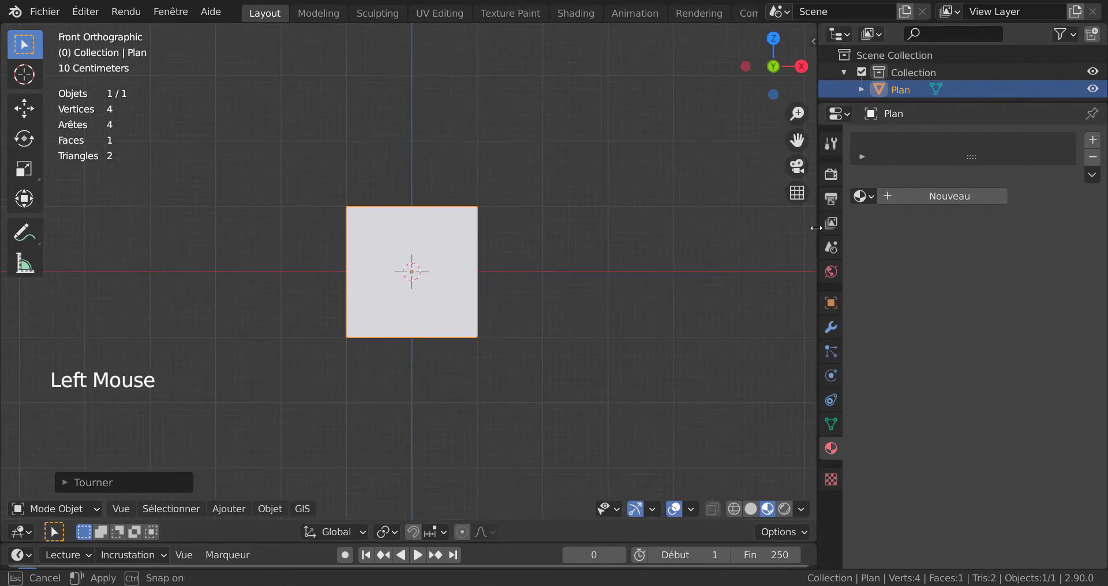
pyautogui.doubleClick(926, 196)
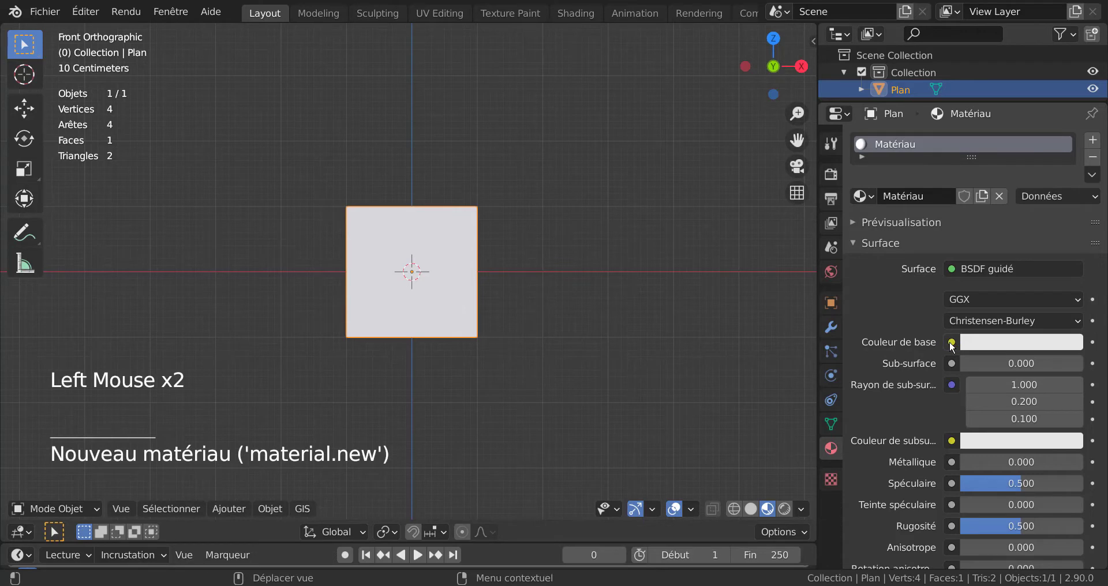
# Use an image texture as the material's base colour and load Texture robot_COLOR.png from the Desktop folder Nouveau dossier (2).
pyautogui.click(951, 343)
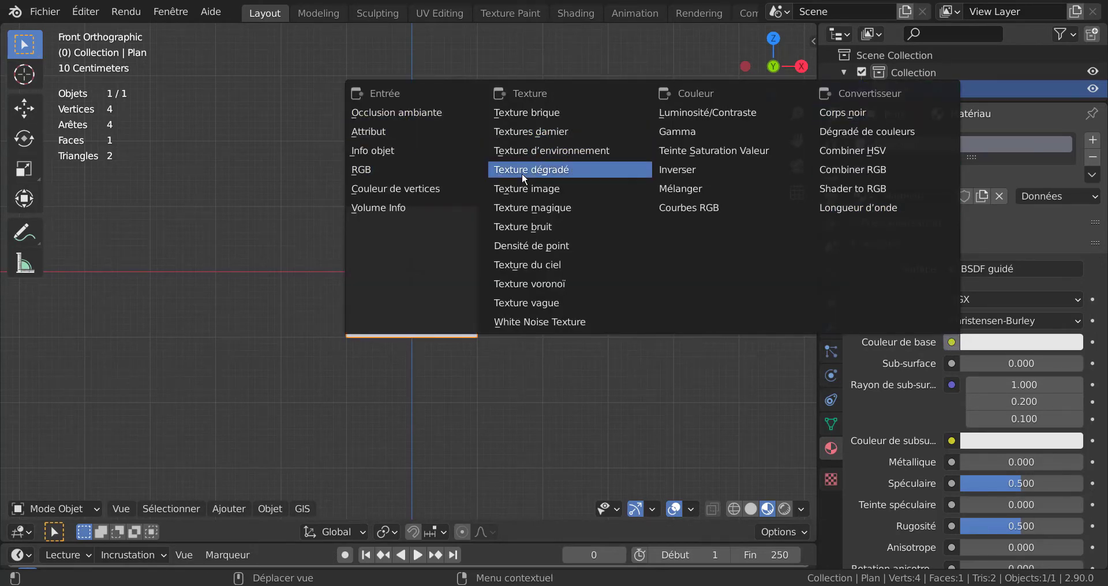
pyautogui.click(522, 189)
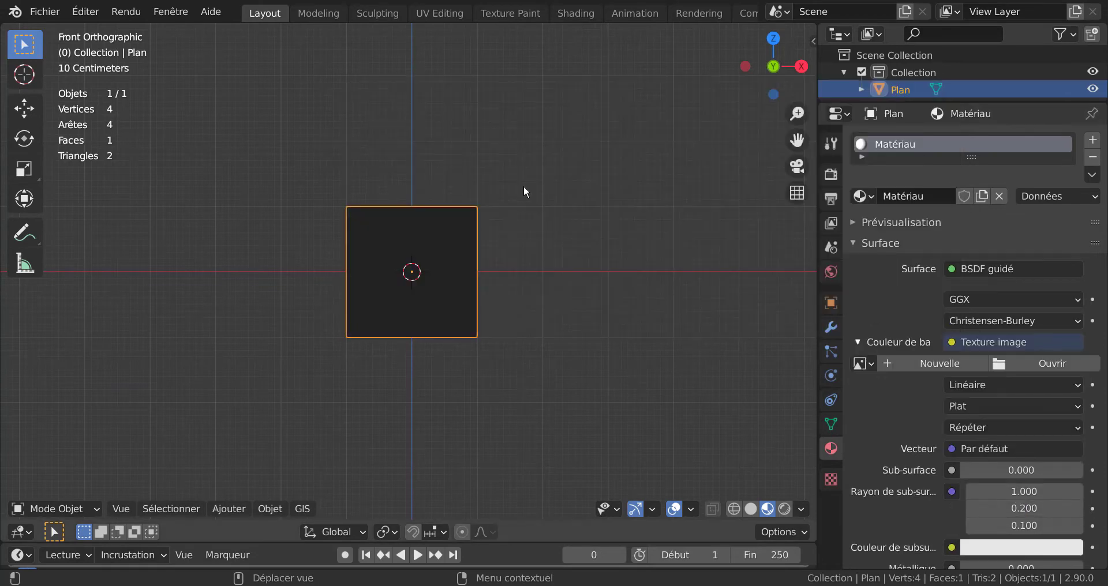
pyautogui.click(1058, 364)
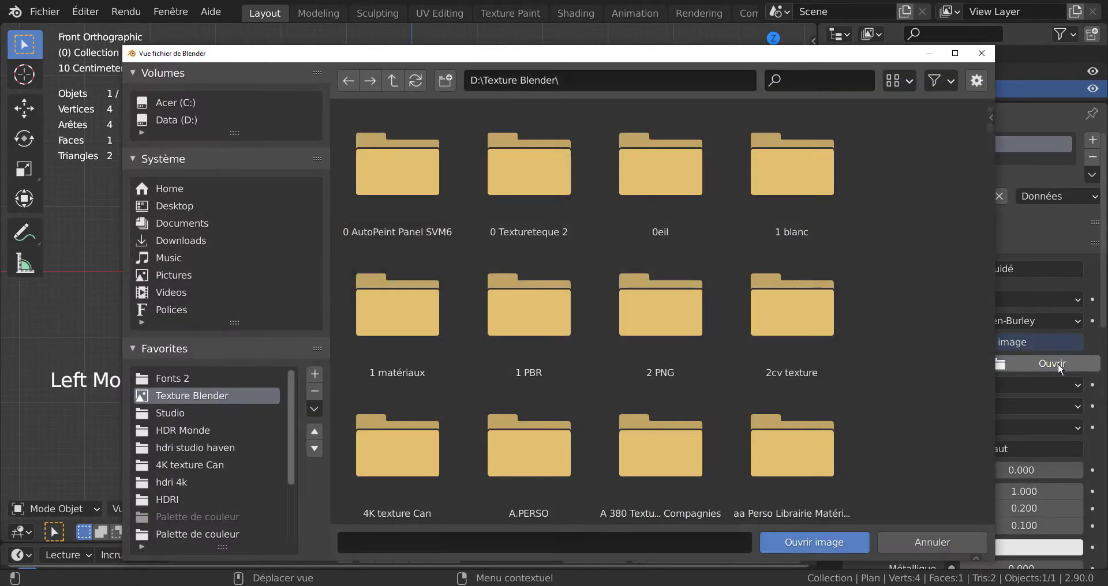
pyautogui.click(160, 208)
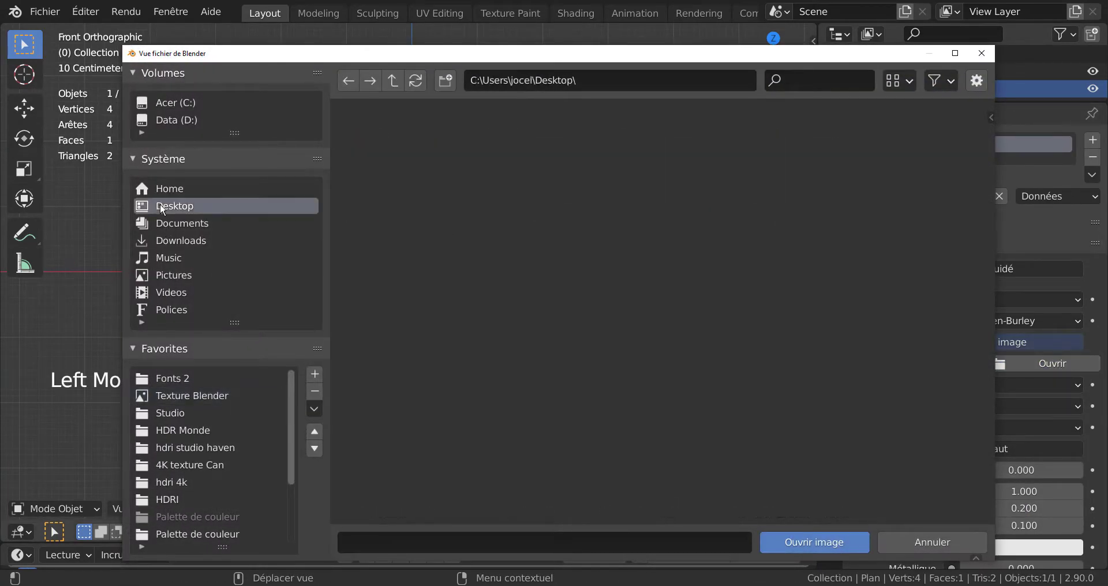
pyautogui.scroll(-5, 900, 364)
pyautogui.scroll(-3, 916, 358)
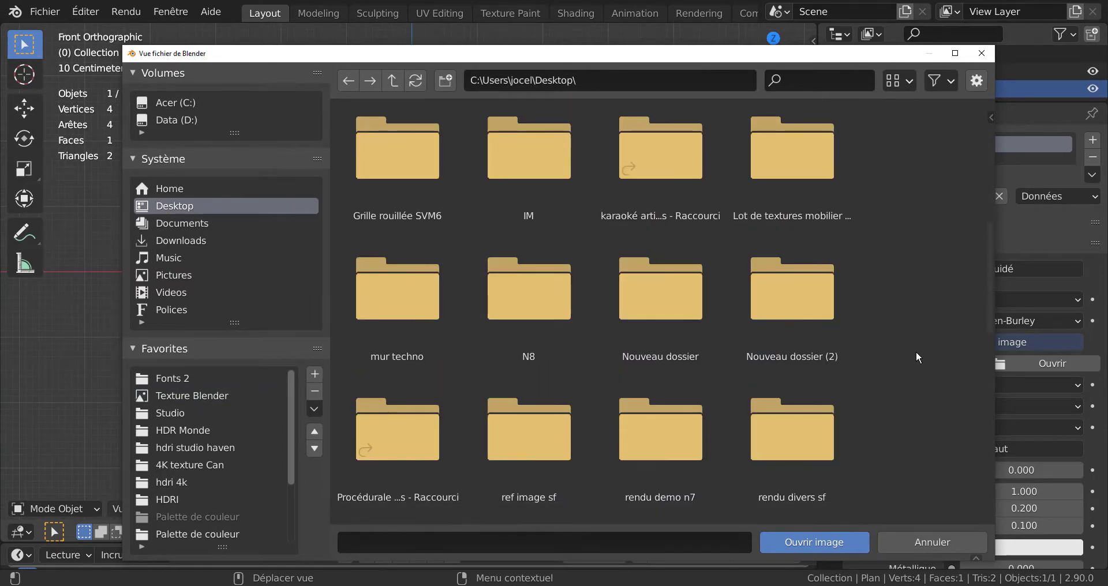
pyautogui.scroll(-2, 916, 357)
pyautogui.click(806, 232)
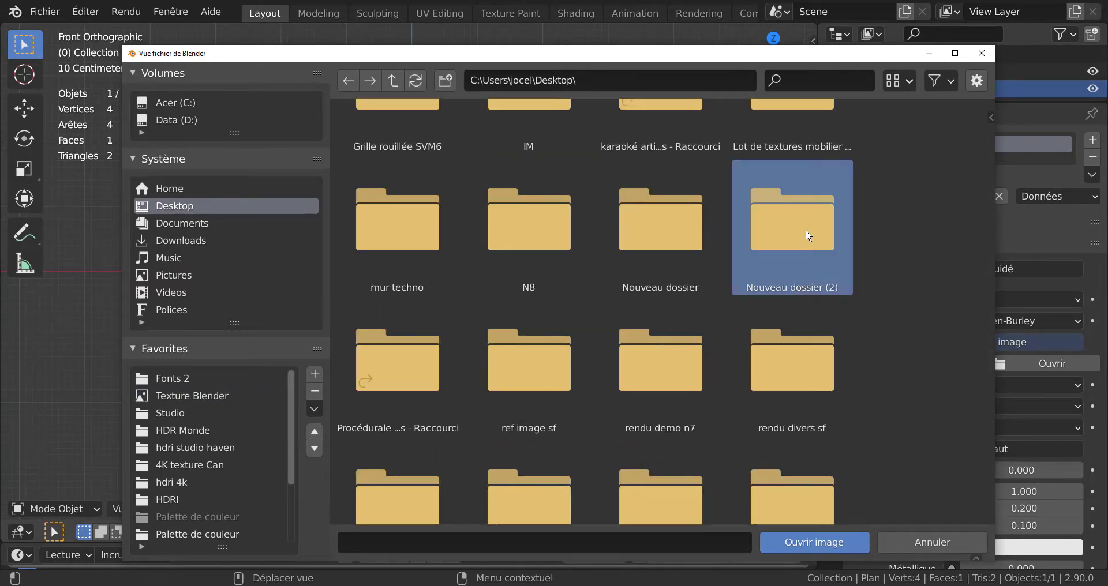
pyautogui.click(814, 541)
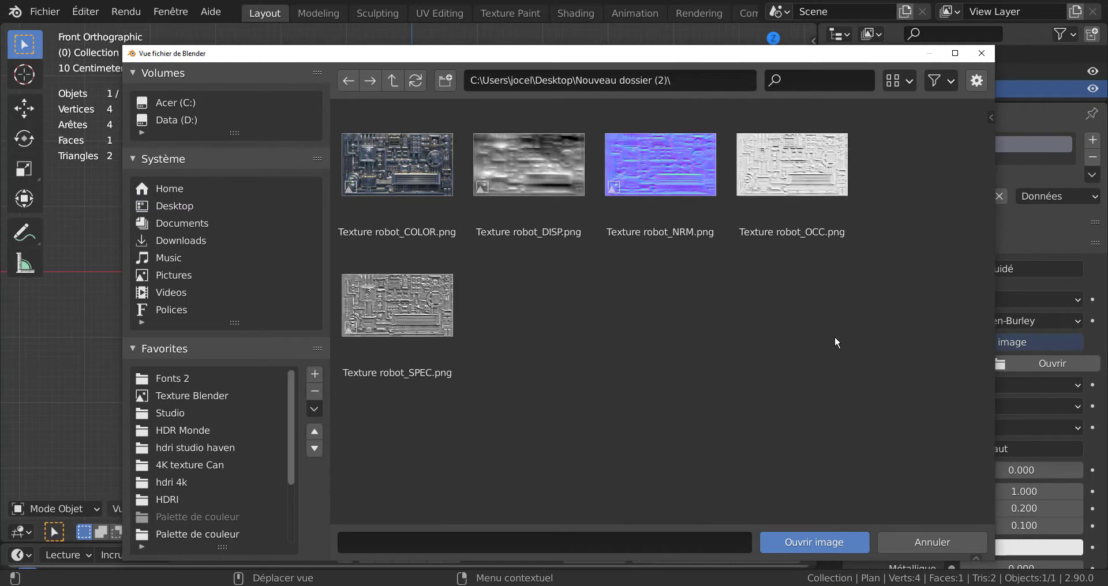
pyautogui.click(387, 180)
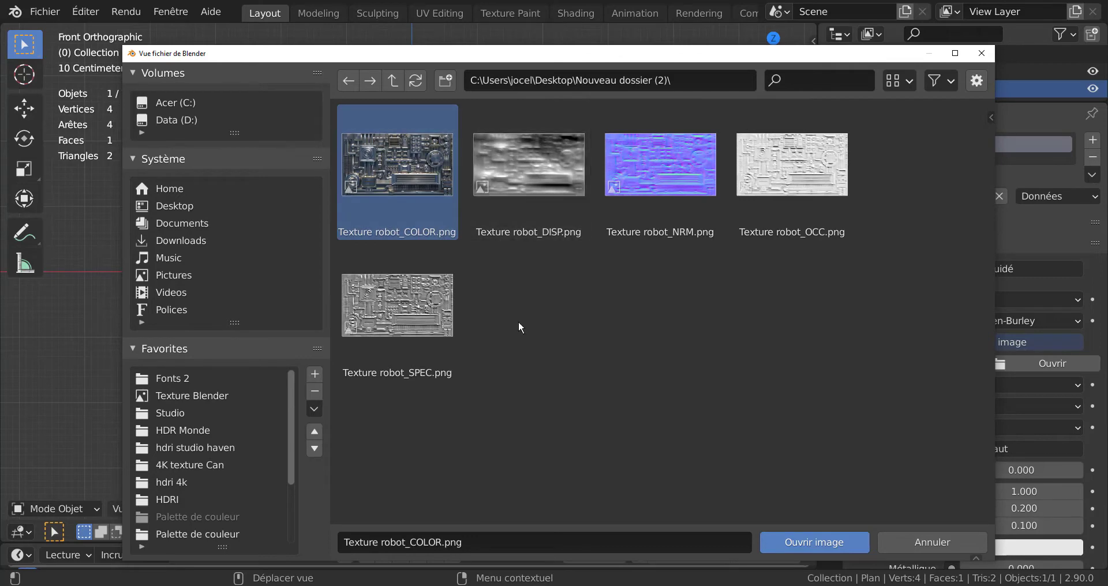
pyautogui.click(813, 540)
# Stretch the plane along the X axis to match the wide proportions of the robot texture.
pyautogui.scroll(5, 489, 364)
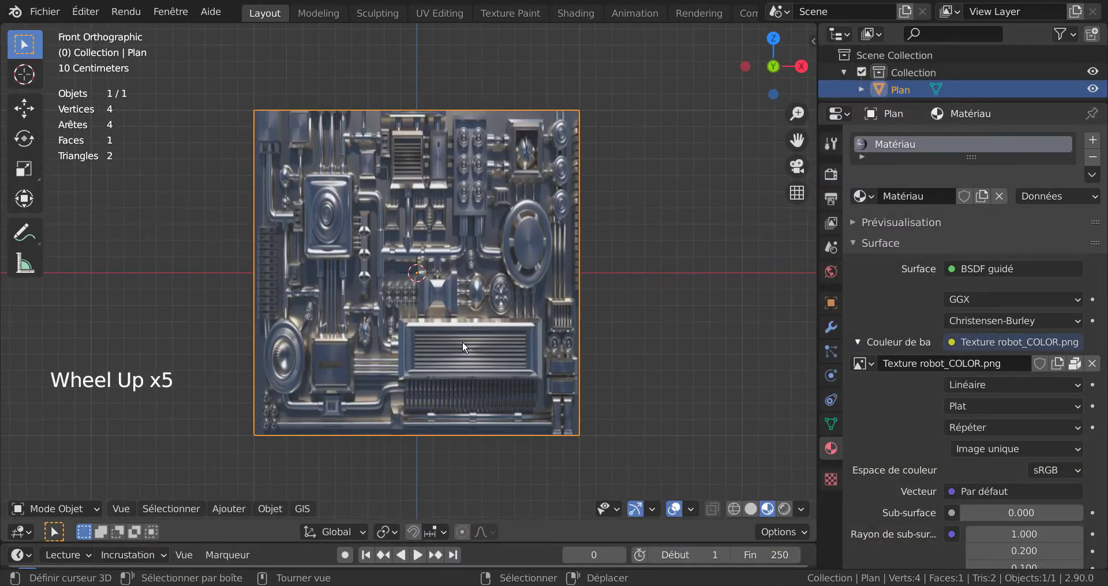
pyautogui.scroll(-2, 537, 387)
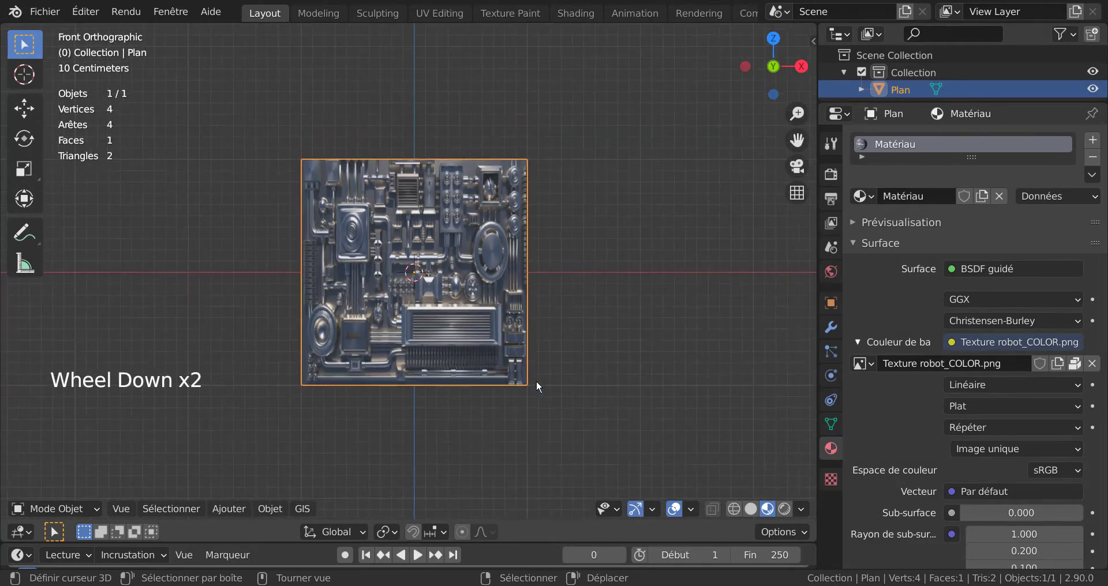
pyautogui.press('s')
pyautogui.press('x')
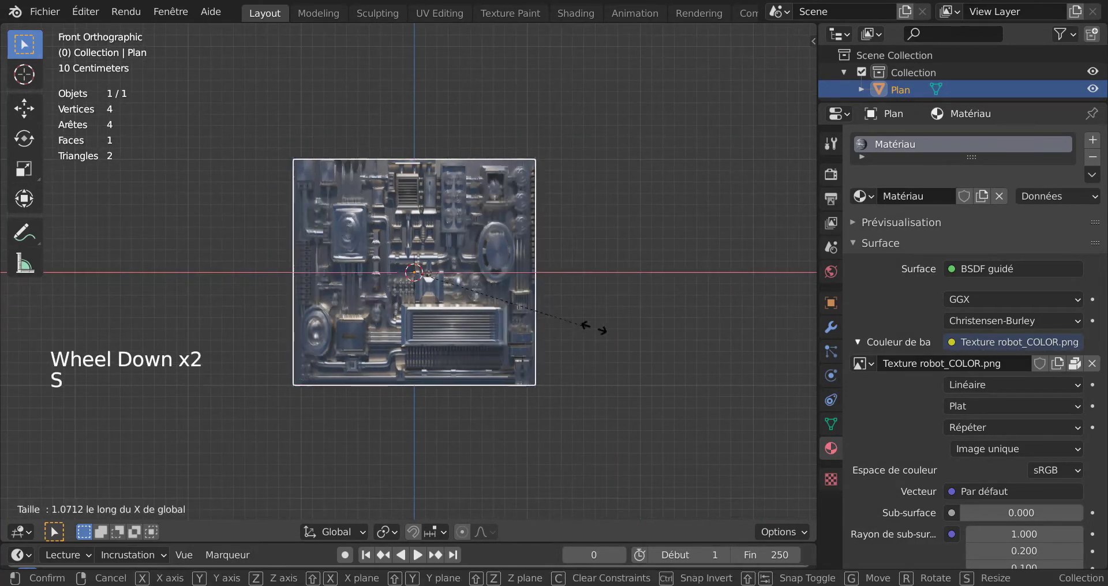
pyautogui.click(701, 324)
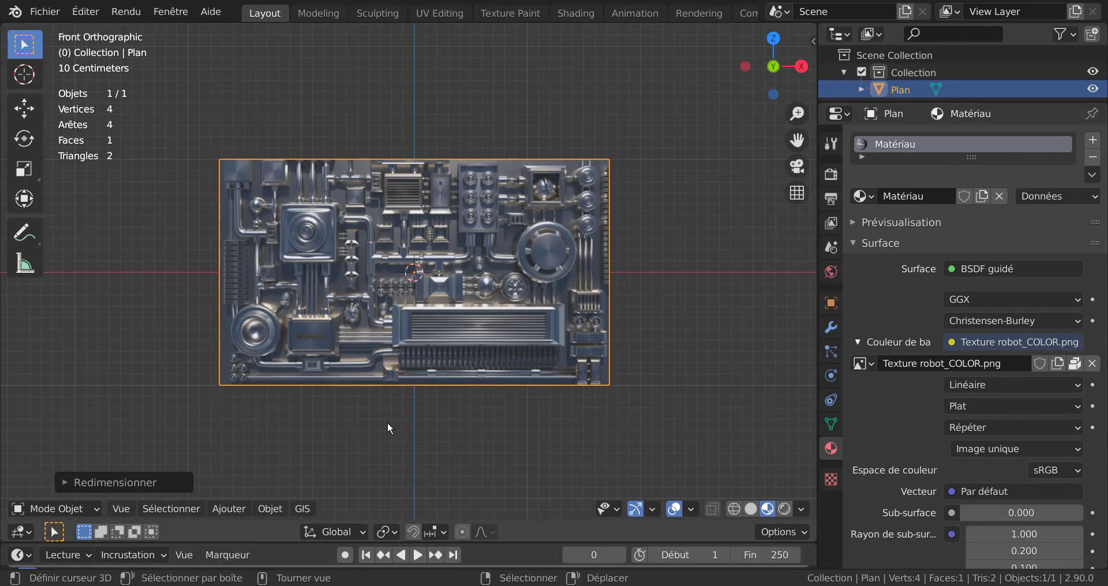
pyautogui.click(576, 12)
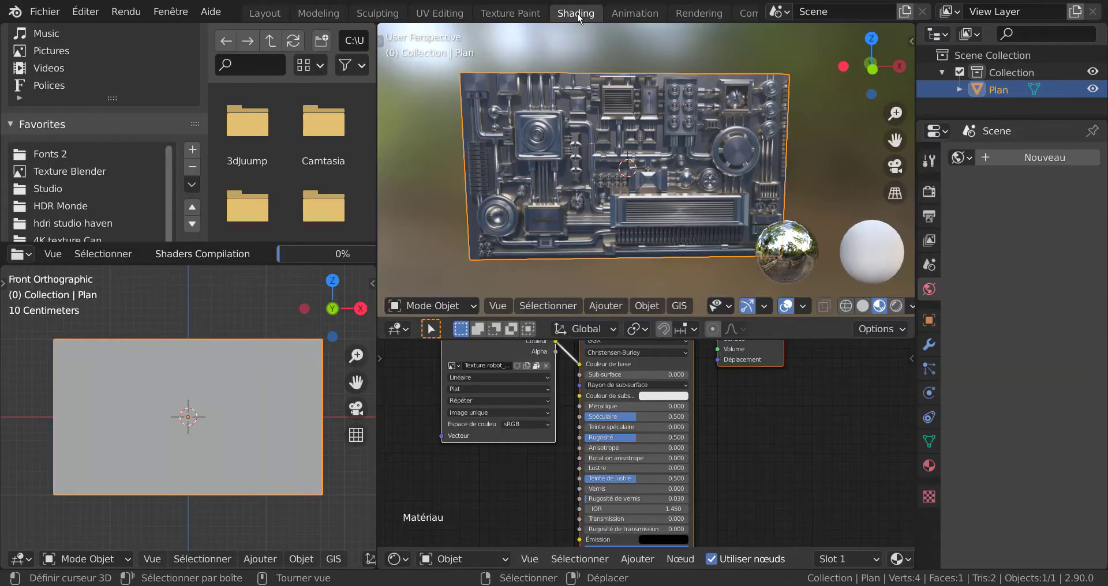
pyautogui.click(521, 13)
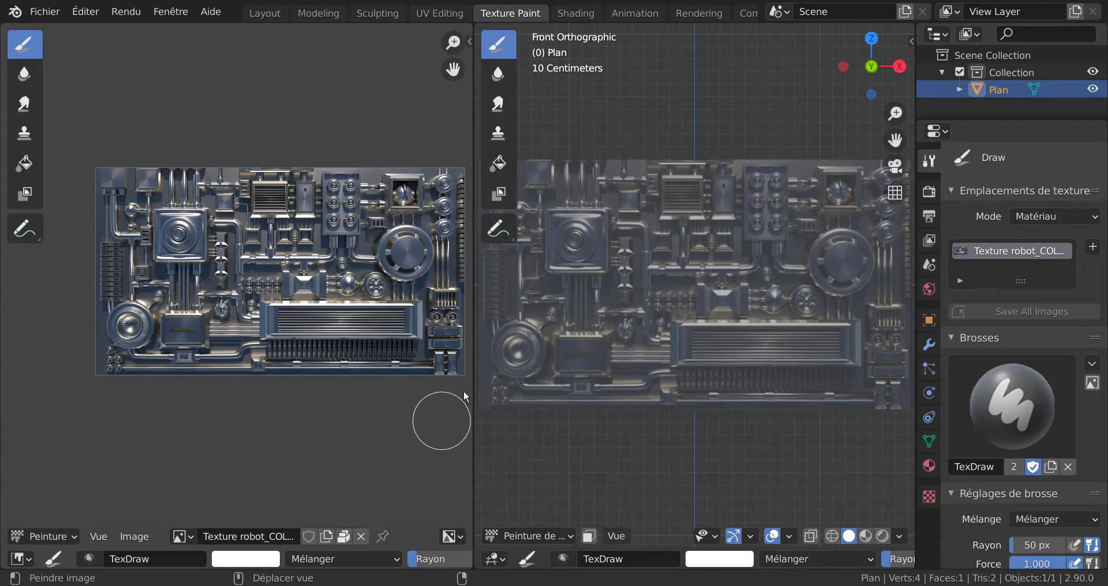
pyautogui.click(271, 16)
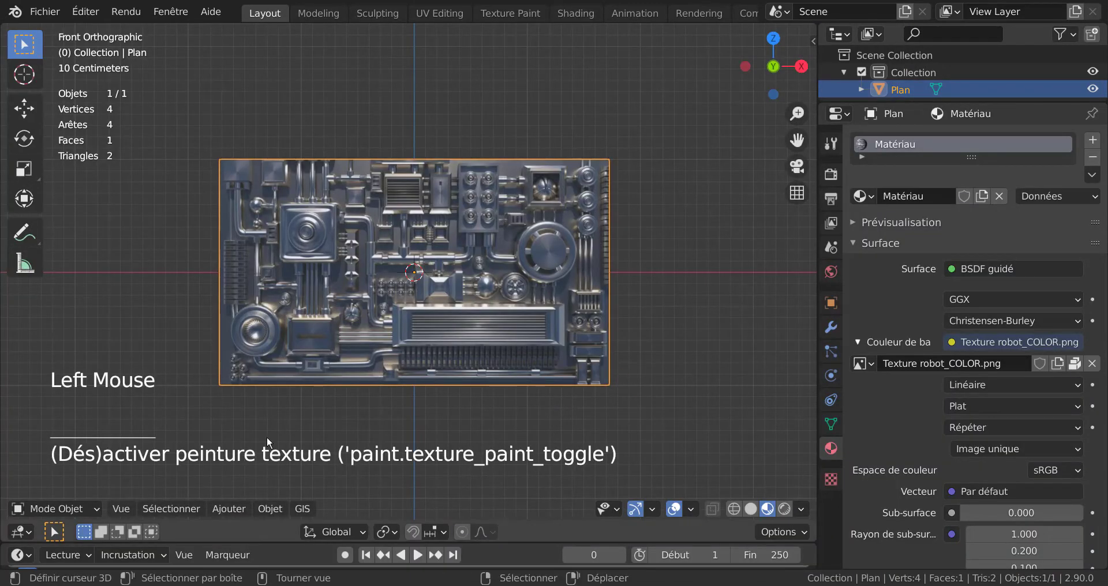
# Add an area light (Zone) to the scene at the origin.
pyautogui.click(239, 512)
pyautogui.moveTo(238, 491)
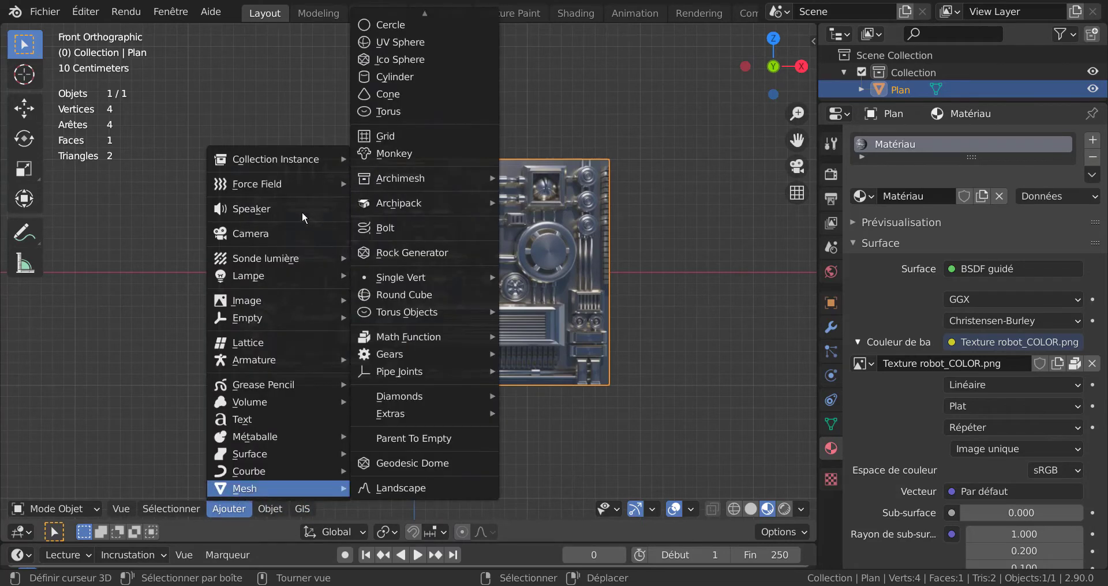
pyautogui.moveTo(259, 280)
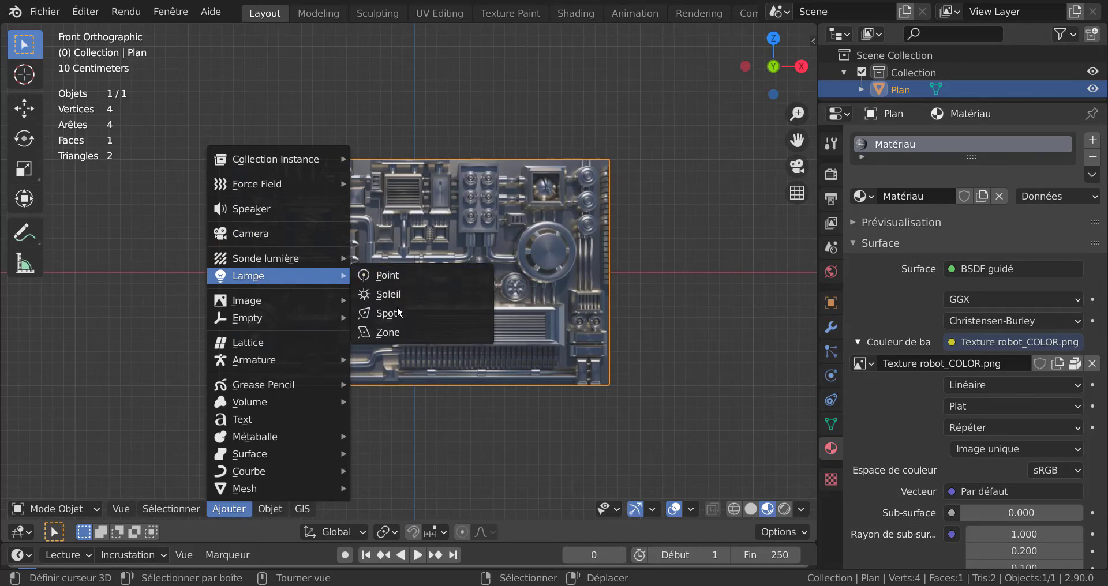
pyautogui.click(398, 332)
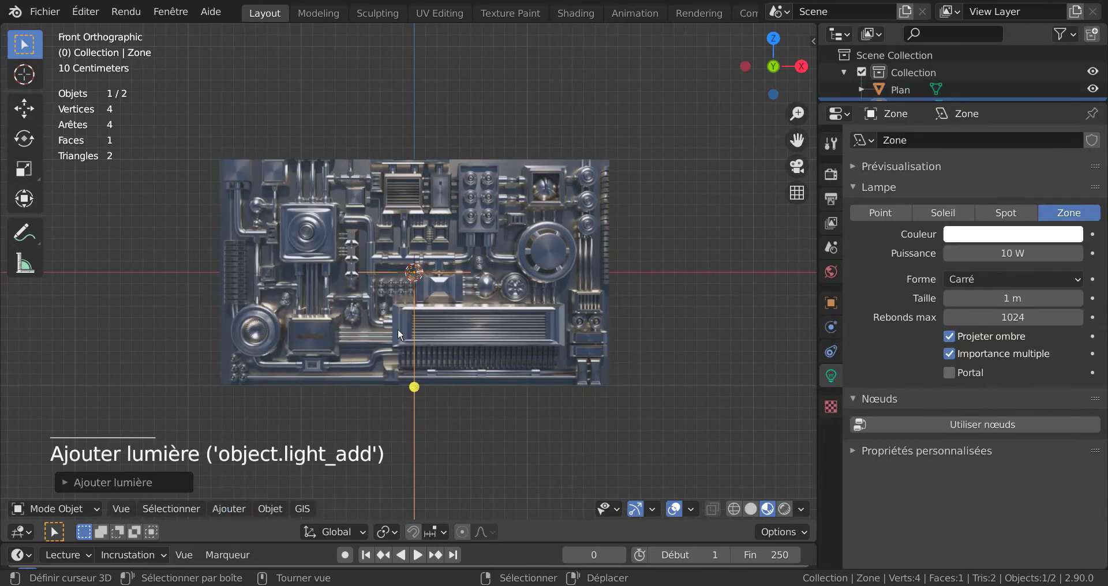
# Raise the area light along the Z axis to just above the plane and scale it up about 5 times.
pyautogui.scroll(-4, 481, 428)
pyautogui.moveTo(479, 423); pyautogui.dragTo(503, 314, button='middle')
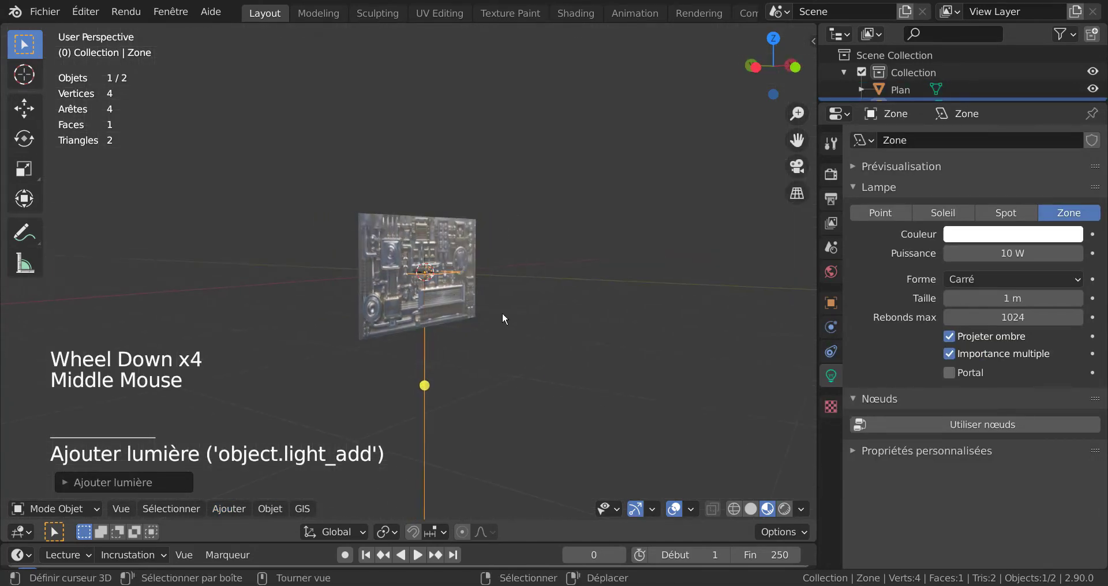
pyautogui.press('g')
pyautogui.press('z')
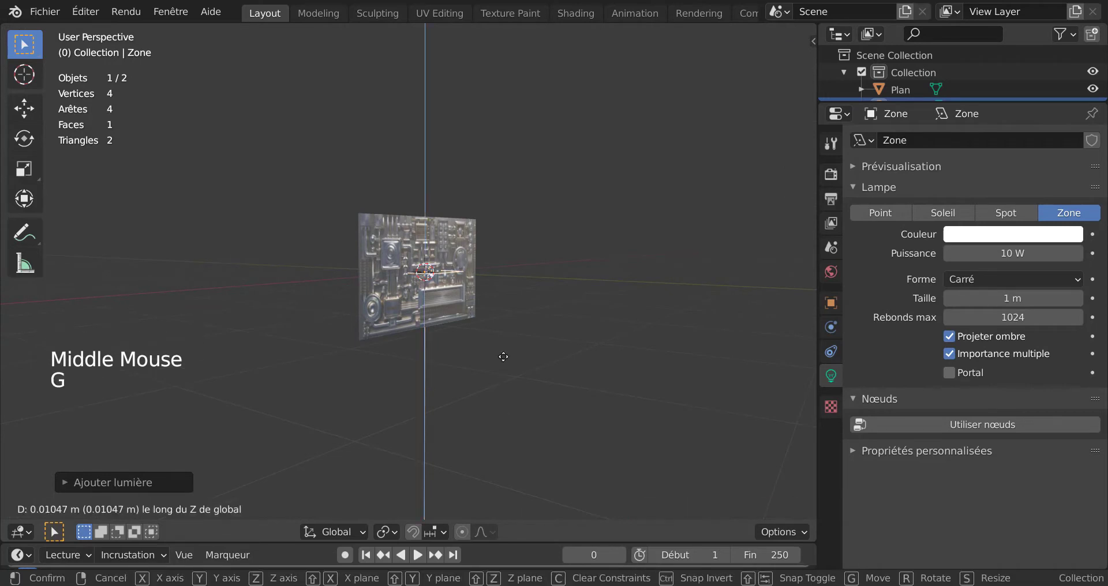
pyautogui.click(503, 337)
pyautogui.press('s')
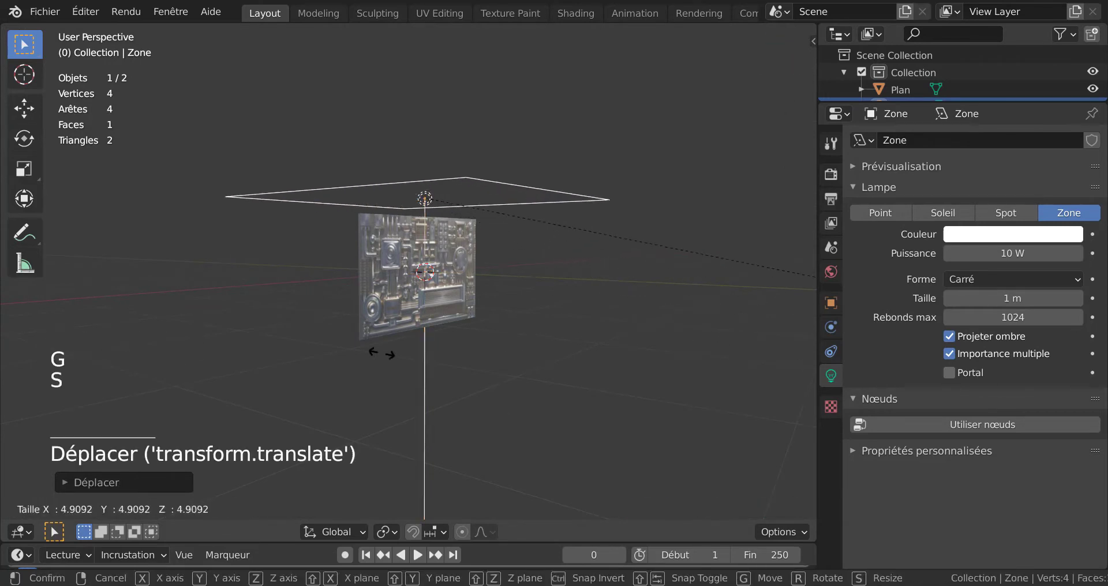
pyautogui.click(425, 312)
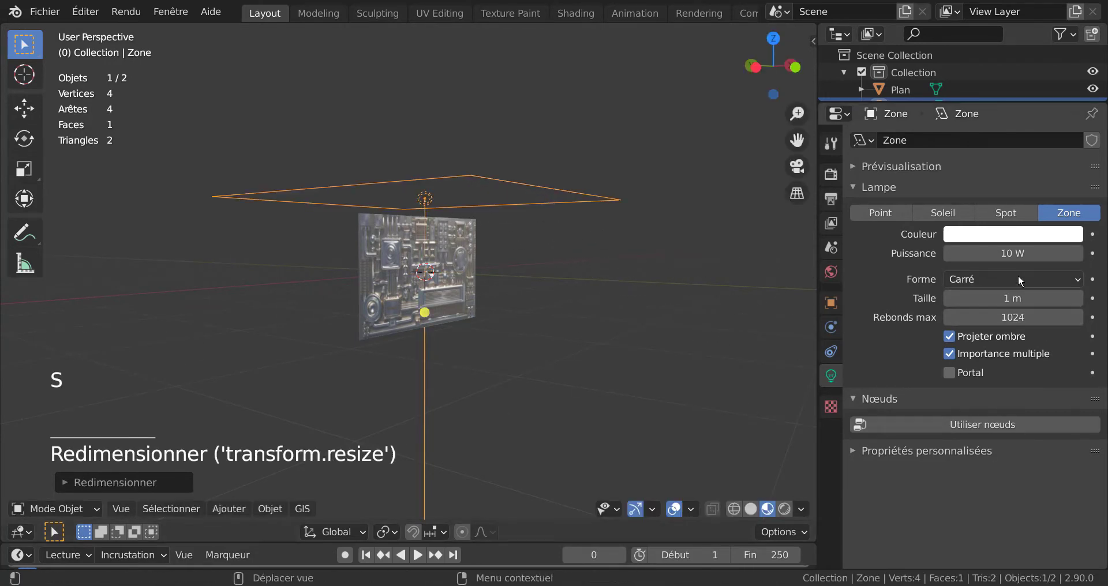
# Show the 3D viewport in rendered shading and raise the area light's power to about 418 W.
pyautogui.moveTo(1012, 253)
pyautogui.mouseDown()
pyautogui.moveTo(1036, 253)
pyautogui.moveTo(1010, 255)
pyautogui.mouseUp()
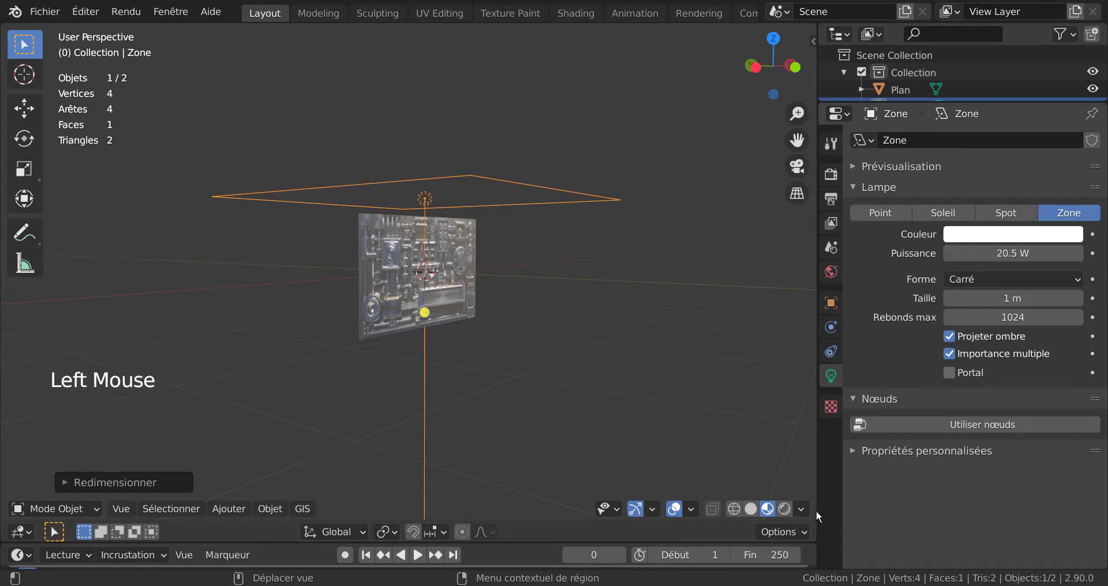
pyautogui.click(785, 510)
pyautogui.click(780, 509)
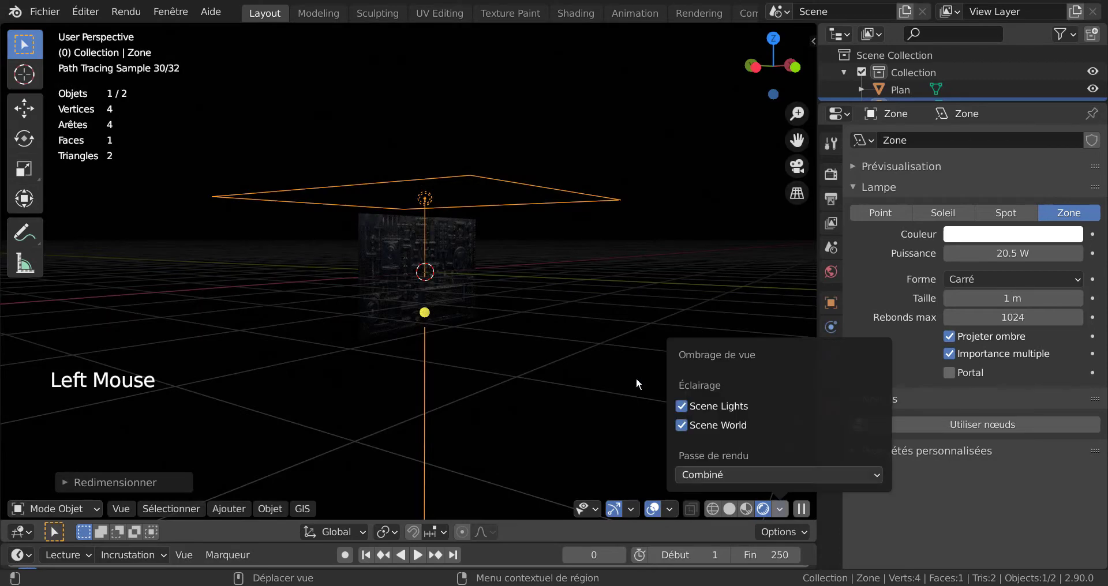
pyautogui.moveTo(998, 256); pyautogui.dragTo(1049, 256)
pyautogui.moveTo(593, 348); pyautogui.dragTo(527, 328, button='middle')
pyautogui.scroll(3, 414, 344)
pyautogui.scroll(1, 415, 344)
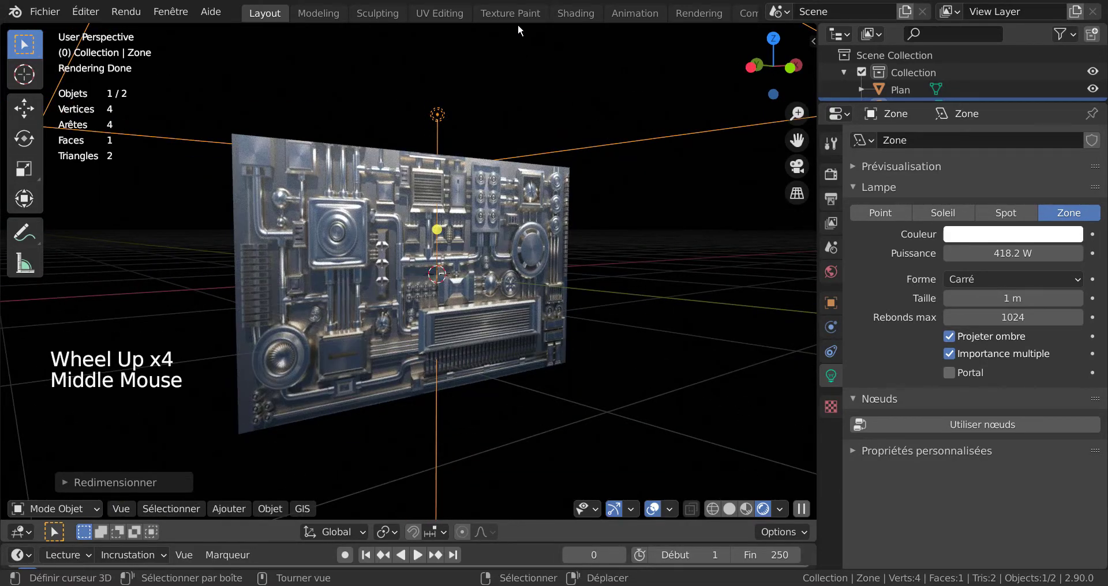
# Switch to the Shading workspace and set both 3D viewports to rendered shading, with the smaller one viewing the plane at an angle.
pyautogui.click(577, 13)
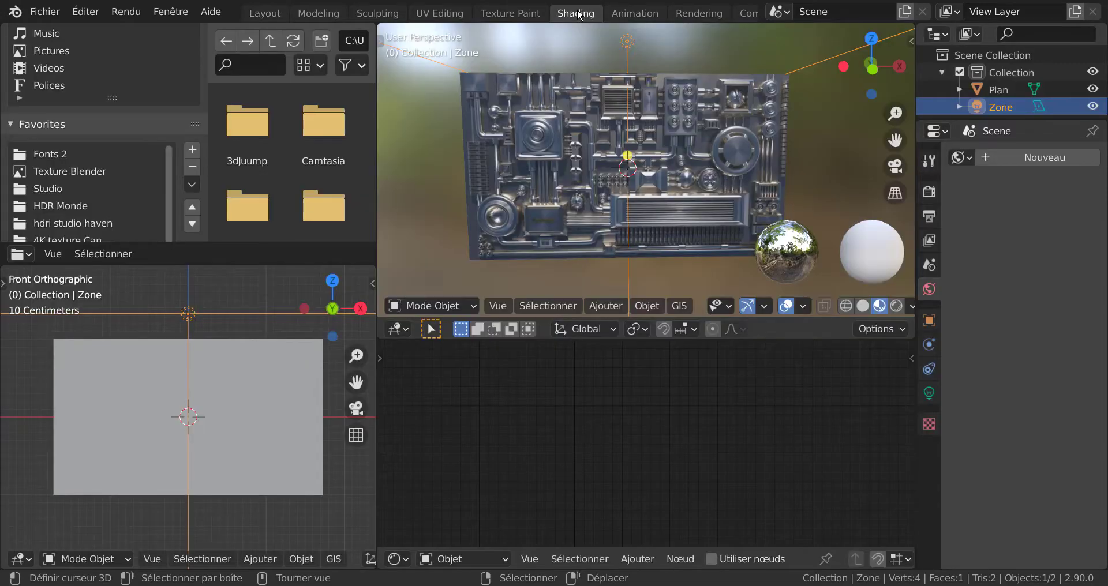
pyautogui.click(896, 306)
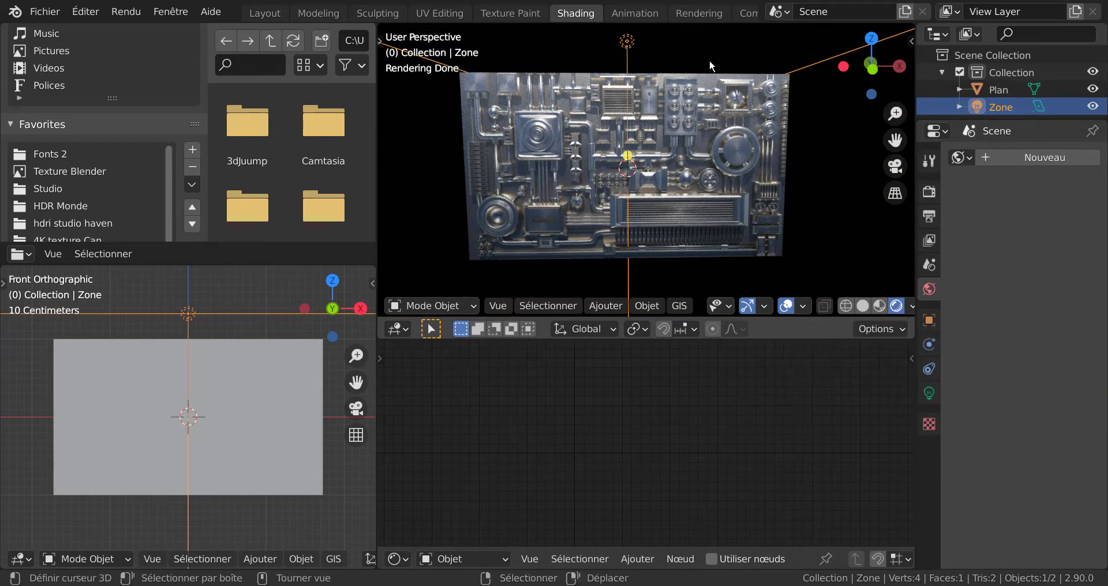
pyautogui.scroll(-3, 295, 525)
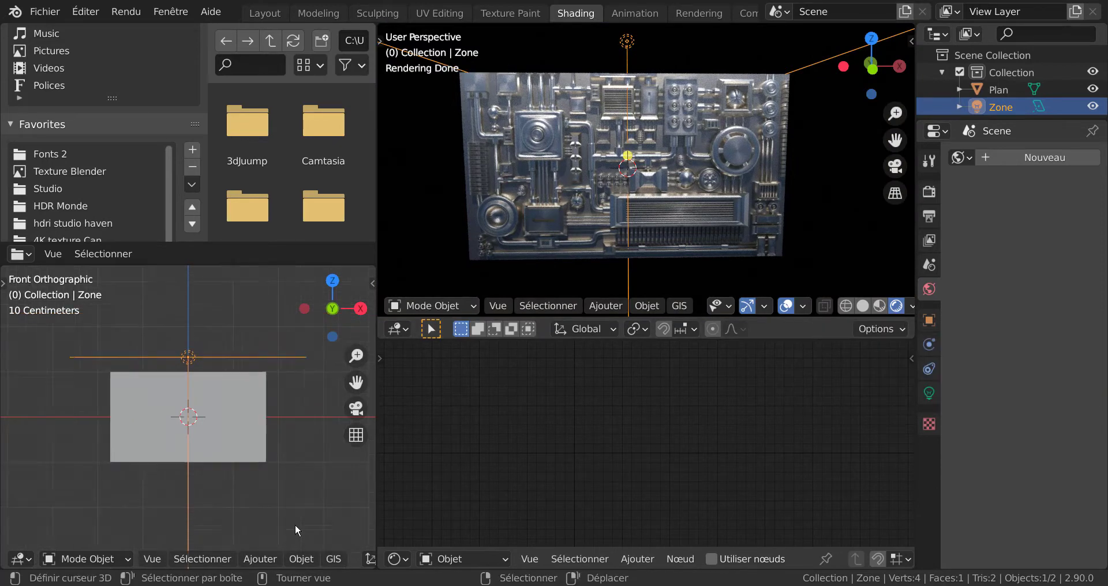
pyautogui.scroll(1, 296, 523)
pyautogui.scroll(-2, 303, 560)
pyautogui.scroll(-5, 305, 560)
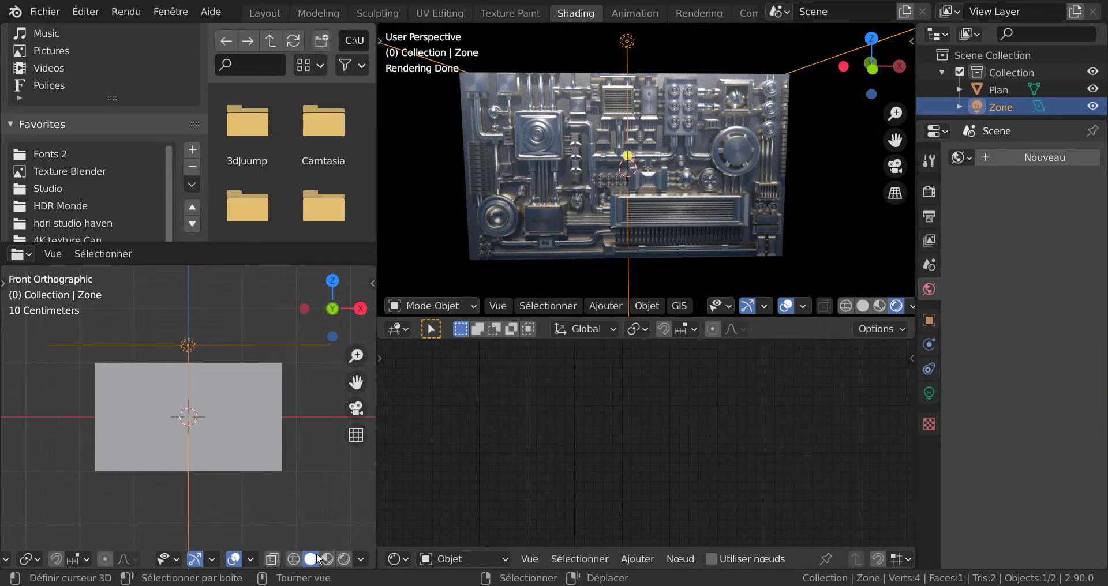
pyautogui.click(344, 559)
pyautogui.moveTo(257, 487); pyautogui.dragTo(346, 496, button='middle')
pyautogui.scroll(2, 215, 502)
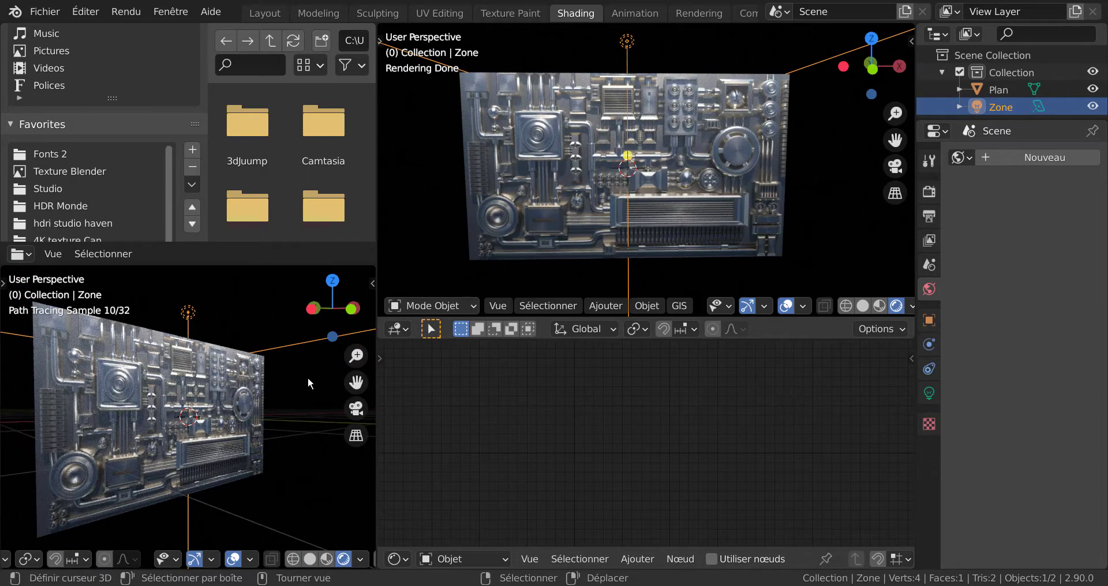
pyautogui.moveTo(245, 474); pyautogui.dragTo(248, 473, button='middle')
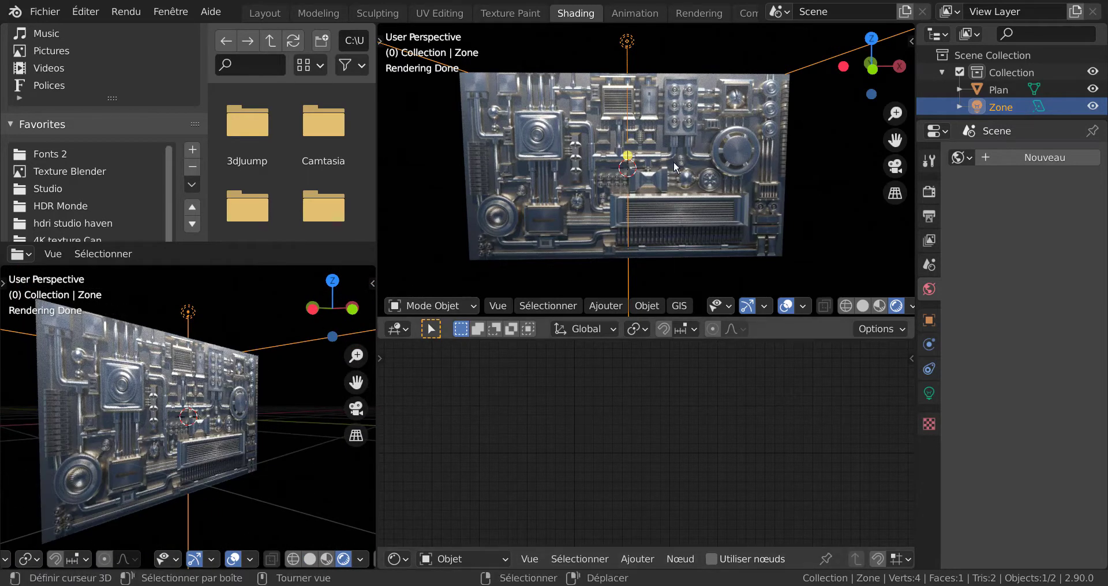
# Select the plane, enlarge the node editor upward and move the colour texture node farther from the BSDF node.
pyautogui.click(678, 146)
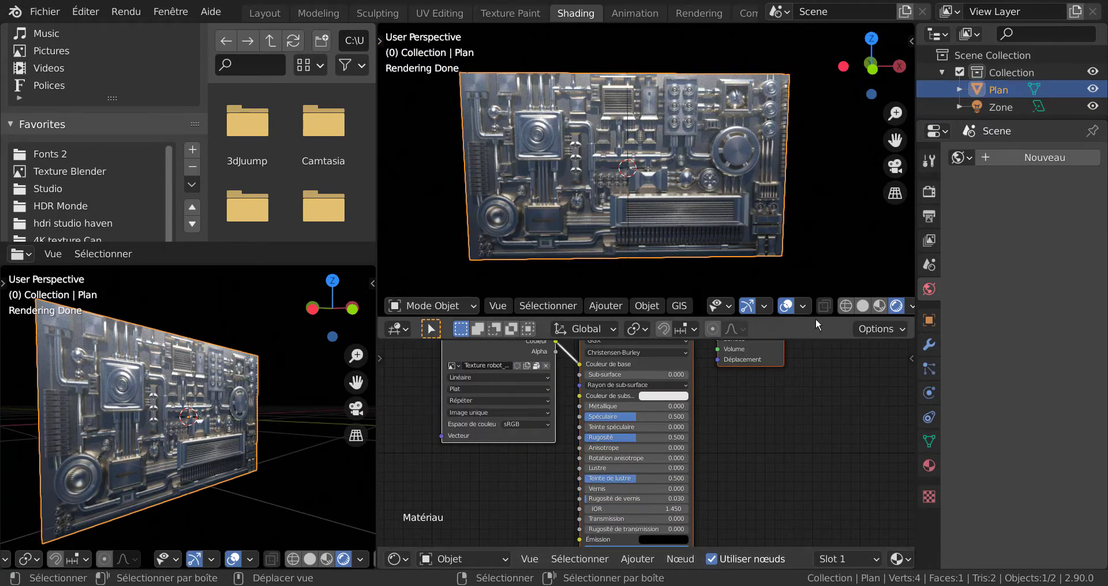
pyautogui.moveTo(820, 339); pyautogui.dragTo(819, 195)
pyautogui.moveTo(500, 265); pyautogui.dragTo(442, 262)
pyautogui.moveTo(480, 444); pyautogui.dragTo(556, 442, button='middle')
pyautogui.scroll(3, 357, 418)
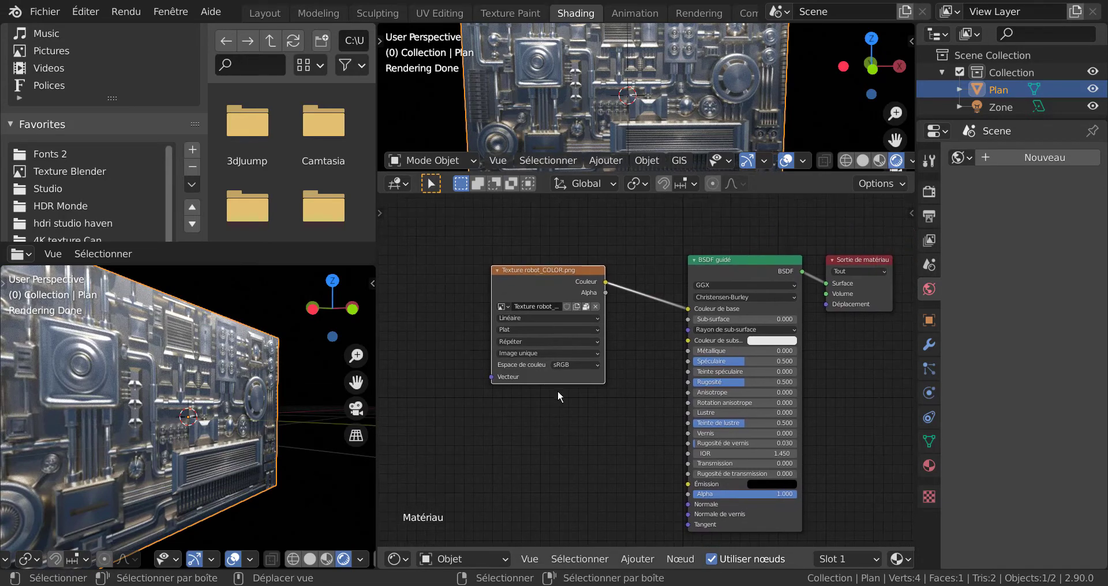
# Move the colour texture node farther from the BSDF node and place a duplicate of it directly below.
pyautogui.moveTo(568, 270); pyautogui.dragTo(530, 284)
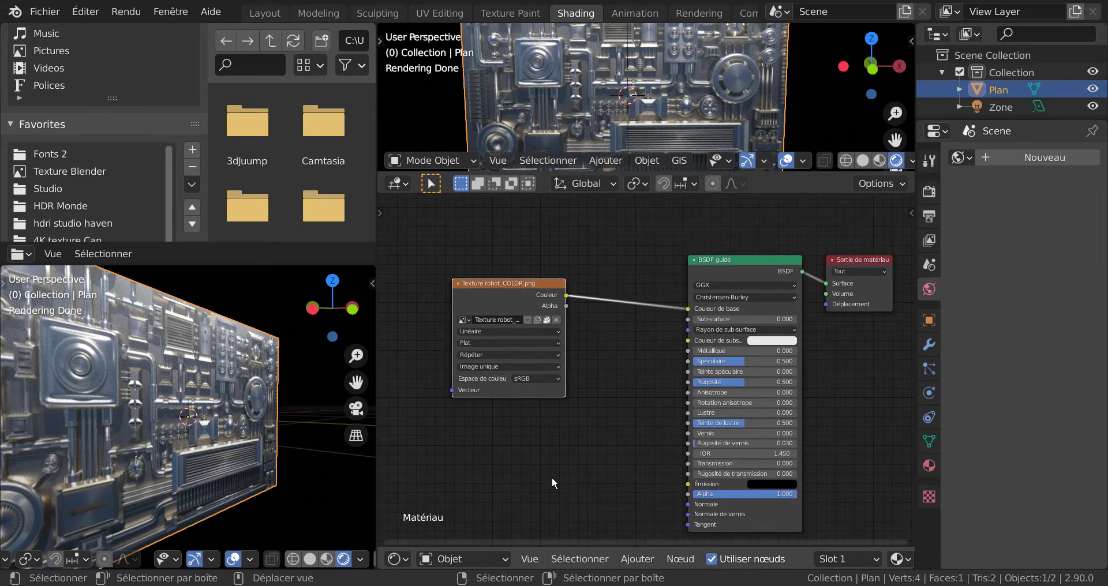
pyautogui.moveTo(505, 283); pyautogui.dragTo(507, 251)
pyautogui.hotkey('shift', 'd')
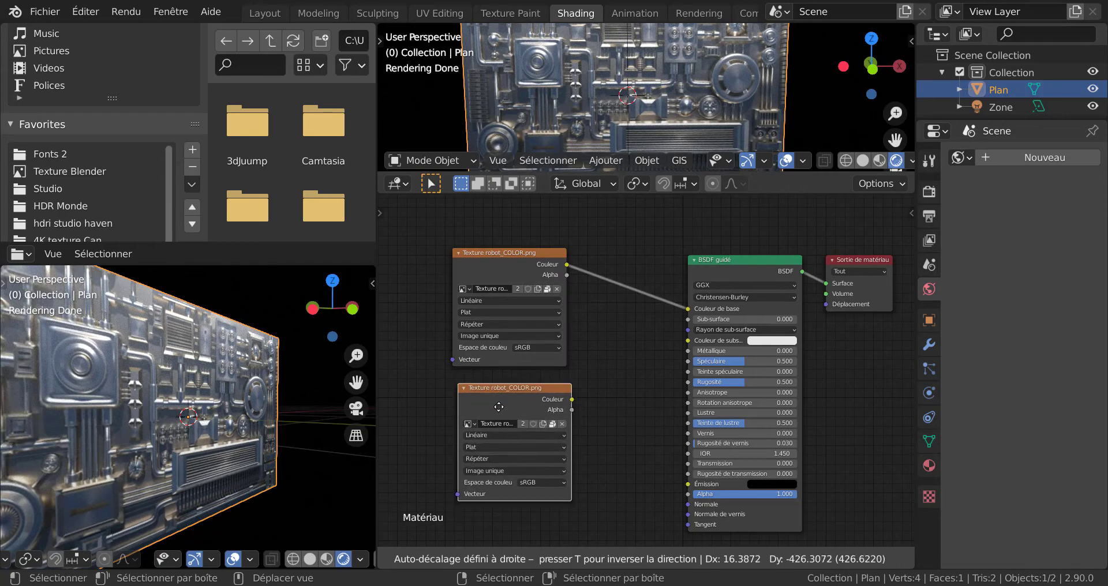
pyautogui.click(499, 407)
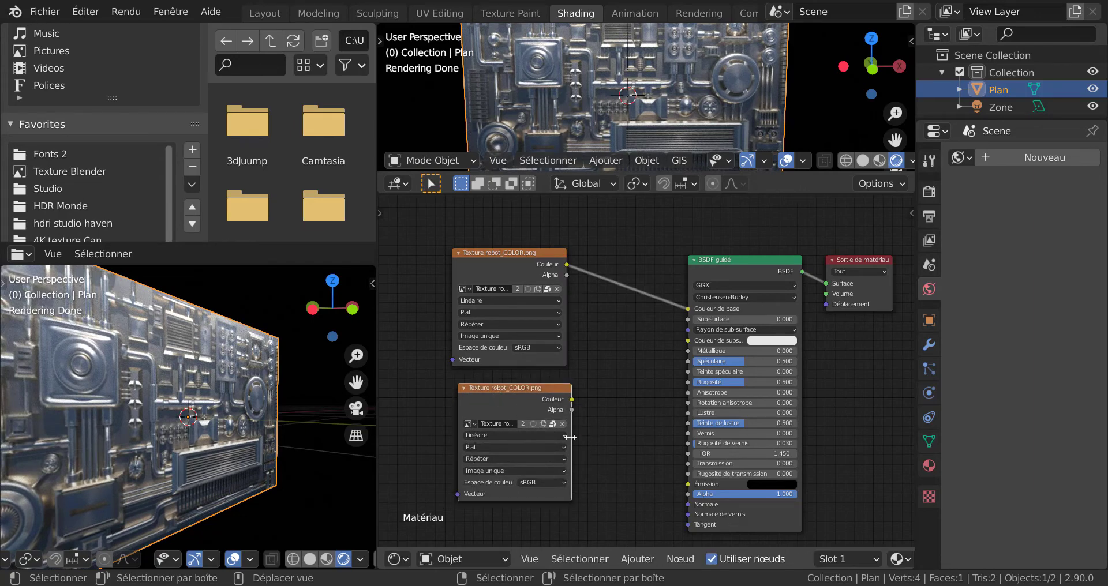
# Make the image in the duplicated colour texture node a single-user copy.
pyautogui.click(552, 425)
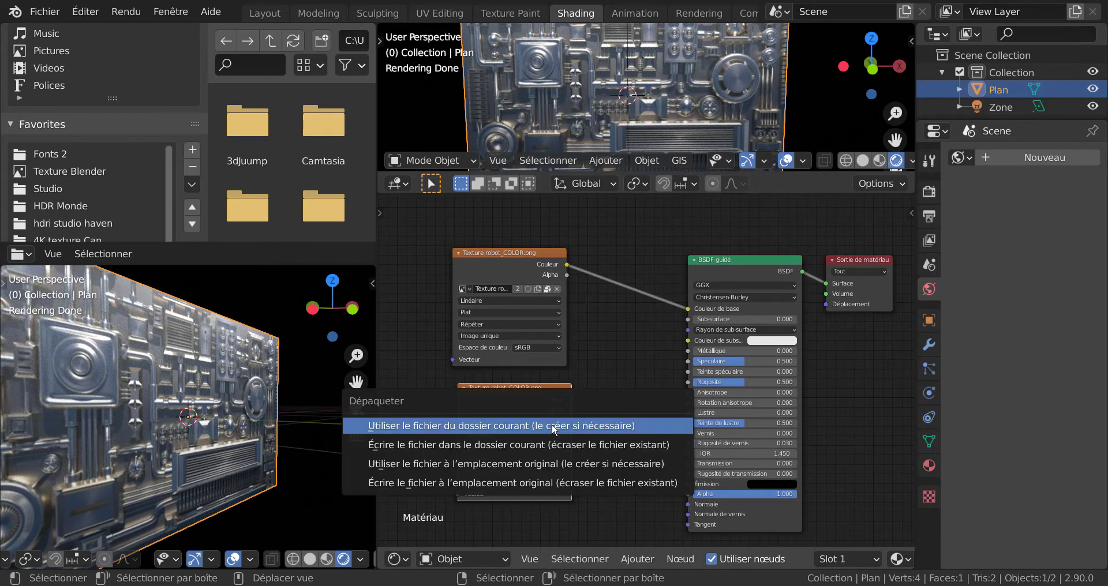
pyautogui.click(552, 428)
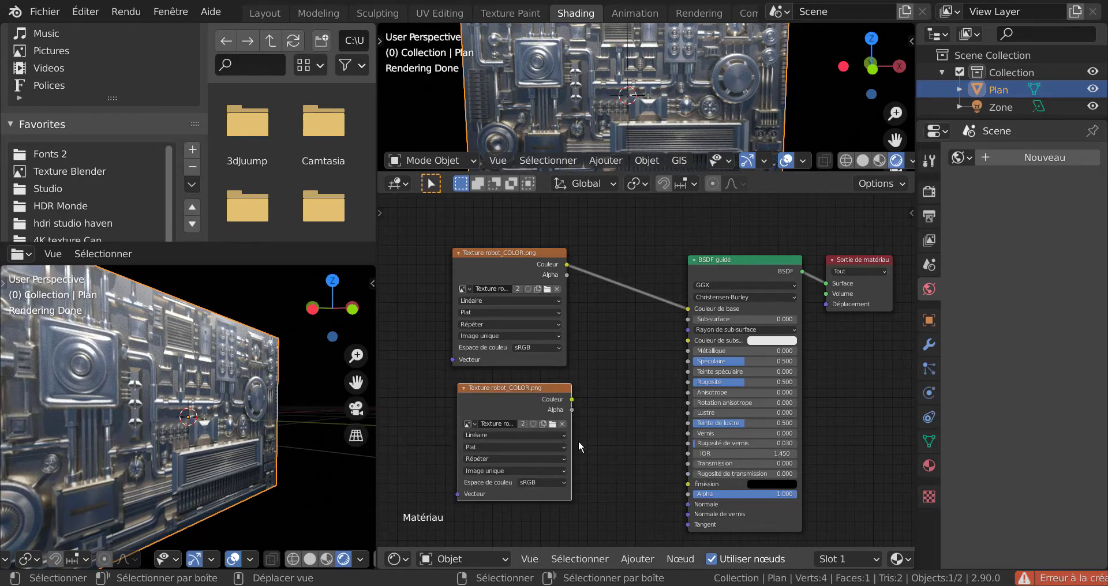
pyautogui.scroll(3, 582, 436)
pyautogui.click(600, 328)
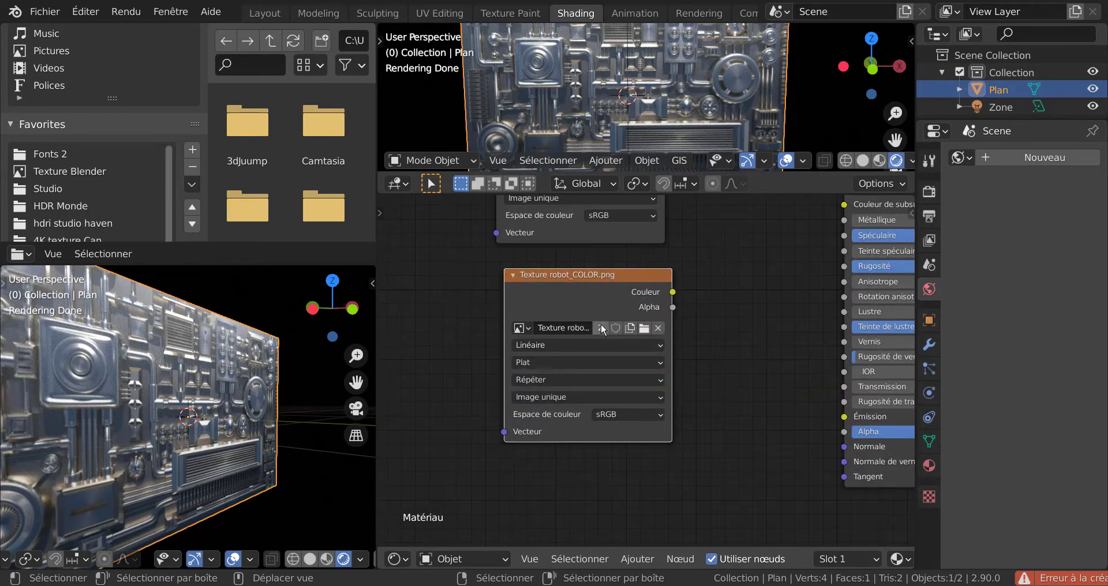
# Load Texture robot_NRM.png into the duplicated texture node and move the node lower, away from the colour texture node.
pyautogui.scroll(-1, 433, 453)
pyautogui.scroll(-2, 620, 377)
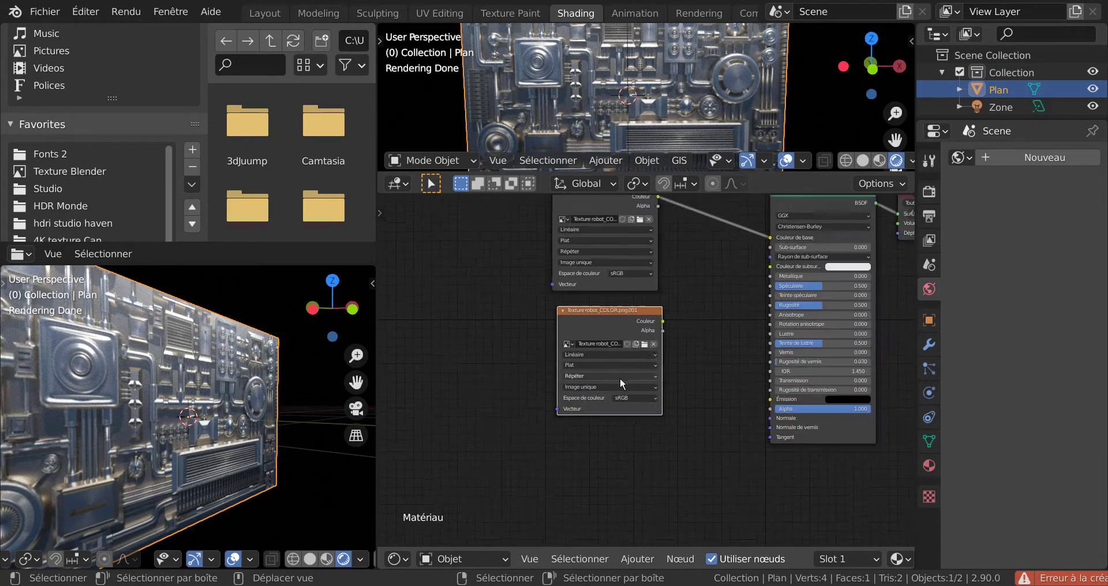
pyautogui.keyDown('shift'); pyautogui.moveTo(683, 380); pyautogui.dragTo(574, 429, button='middle'); pyautogui.keyUp('shift')
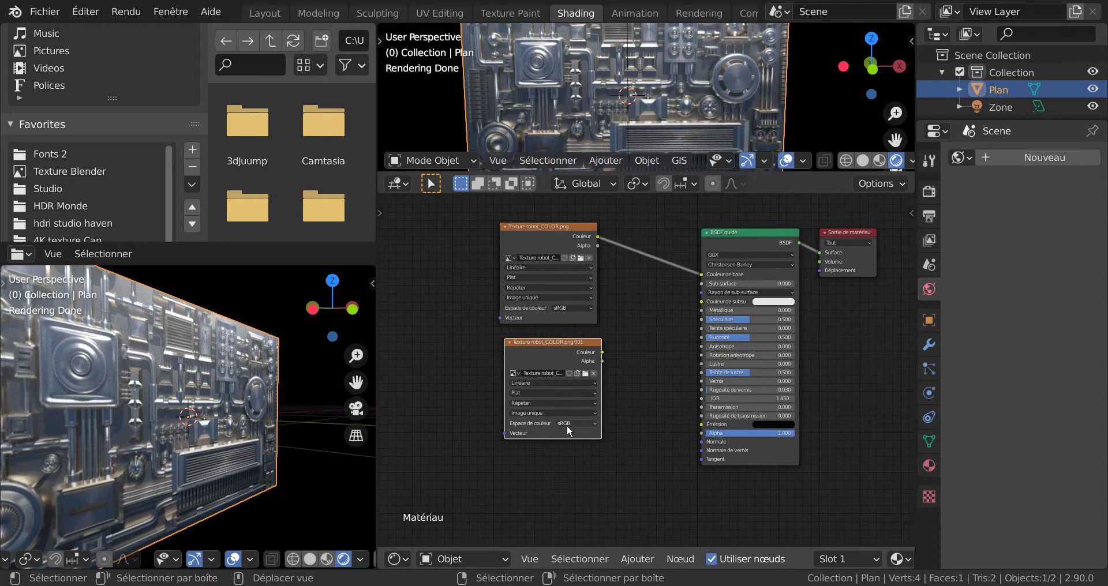
pyautogui.click(586, 373)
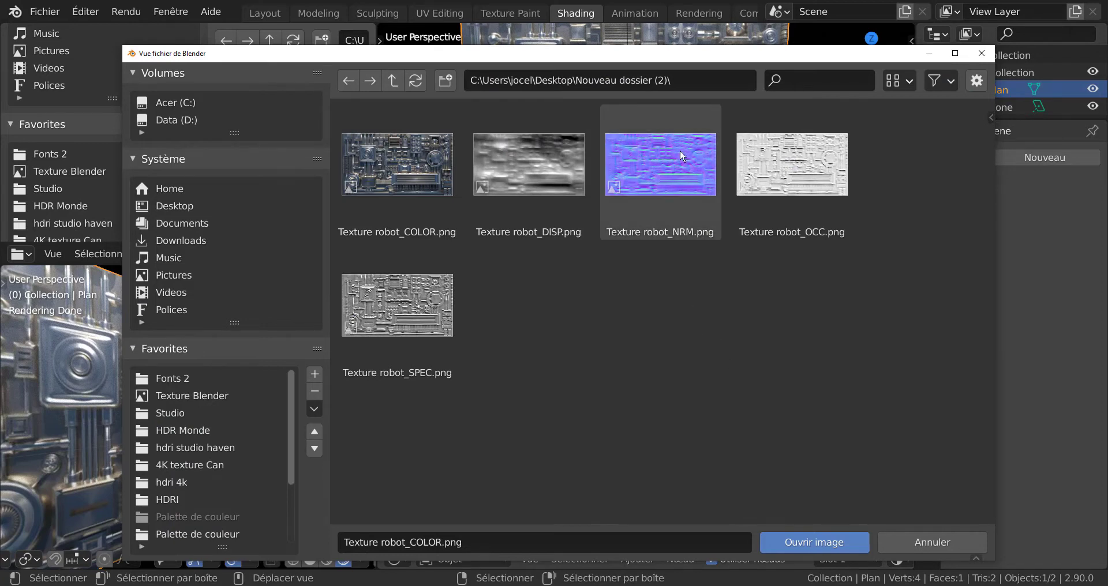
pyautogui.click(659, 169)
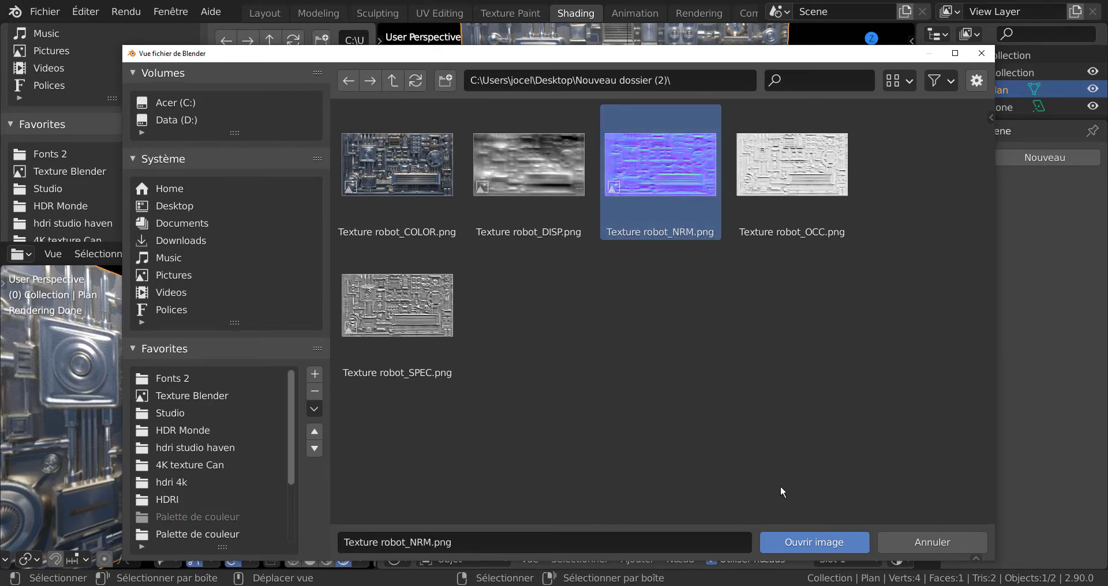
pyautogui.click(815, 545)
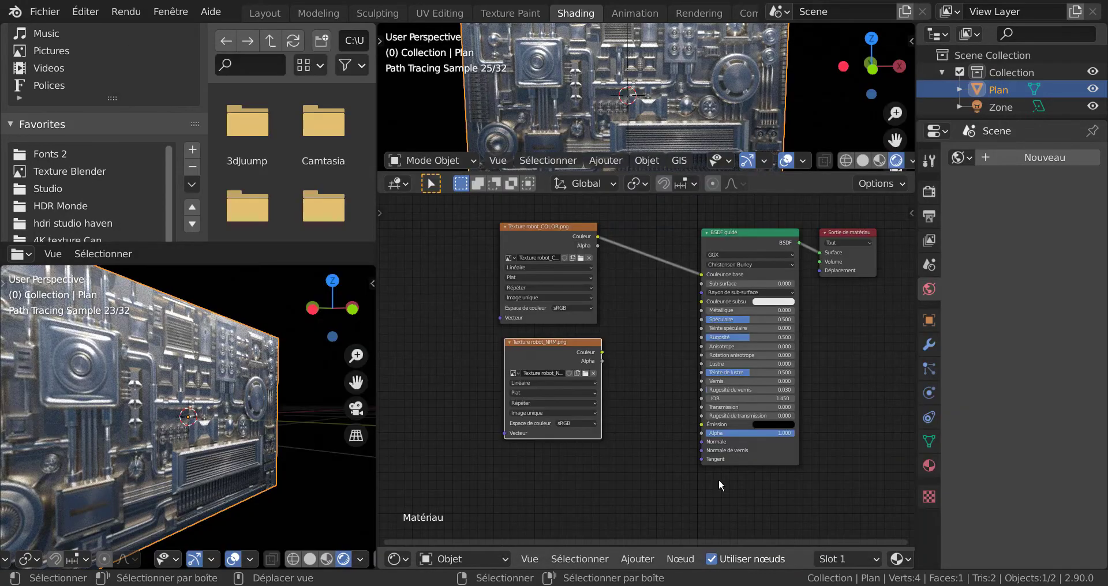
pyautogui.scroll(-1, 718, 479)
pyautogui.moveTo(576, 372); pyautogui.dragTo(571, 414)
# Add a Bump vector node between the NRM texture node and the BSDF node.
pyautogui.moveTo(625, 452); pyautogui.dragTo(654, 389, button='middle')
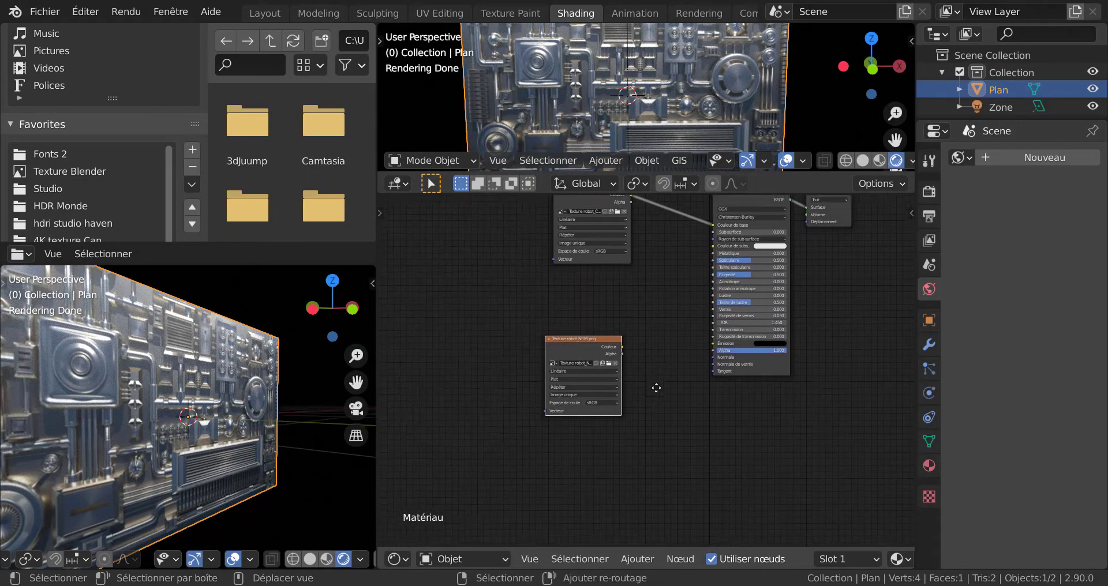
pyautogui.click(641, 561)
pyautogui.moveTo(673, 438)
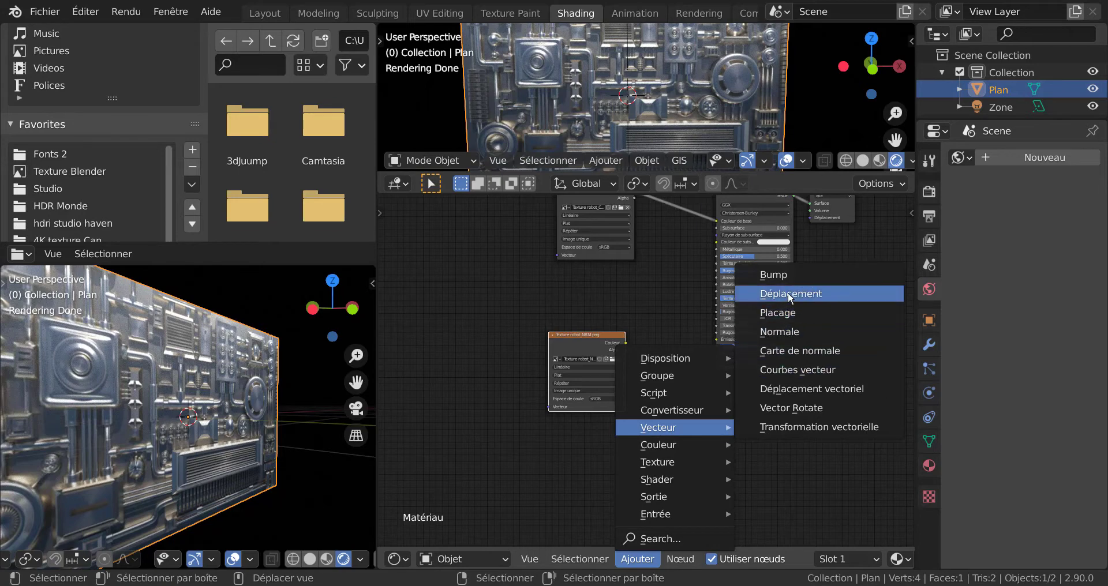
pyautogui.click(788, 276)
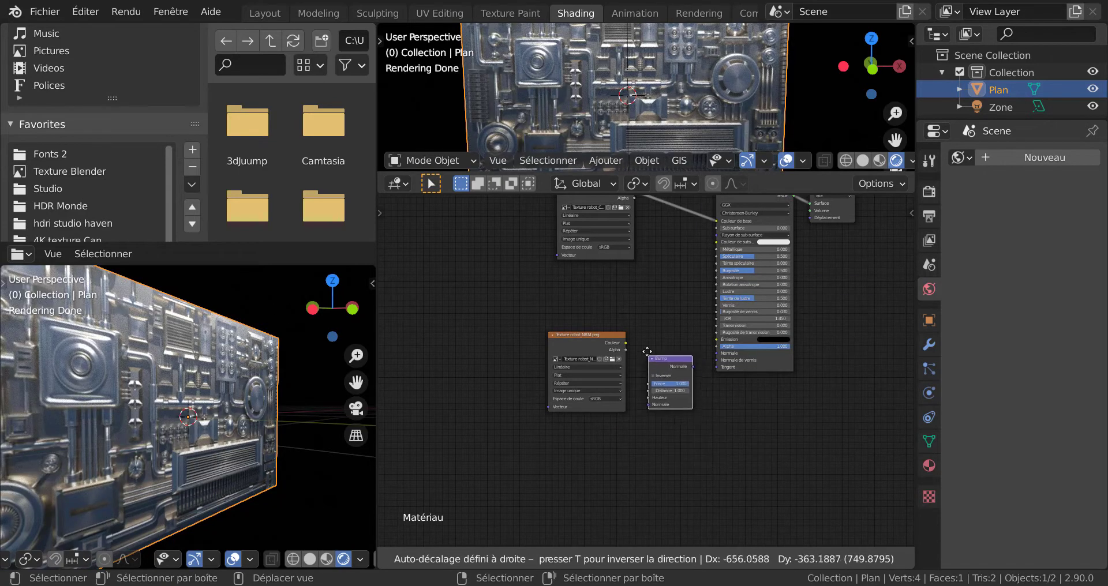
pyautogui.click(667, 375)
# Connect the NRM texture's colour output to the Bump node's height (Hauteur) and the Bump normal output to the BSDF's Normale input.
pyautogui.scroll(4, 611, 482)
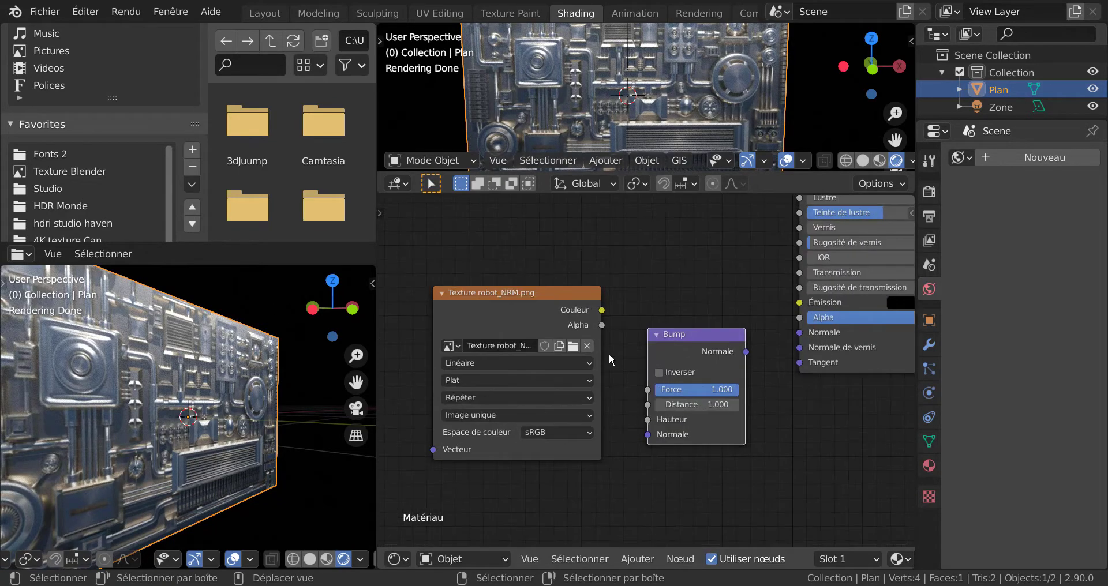
pyautogui.moveTo(601, 310); pyautogui.dragTo(648, 419)
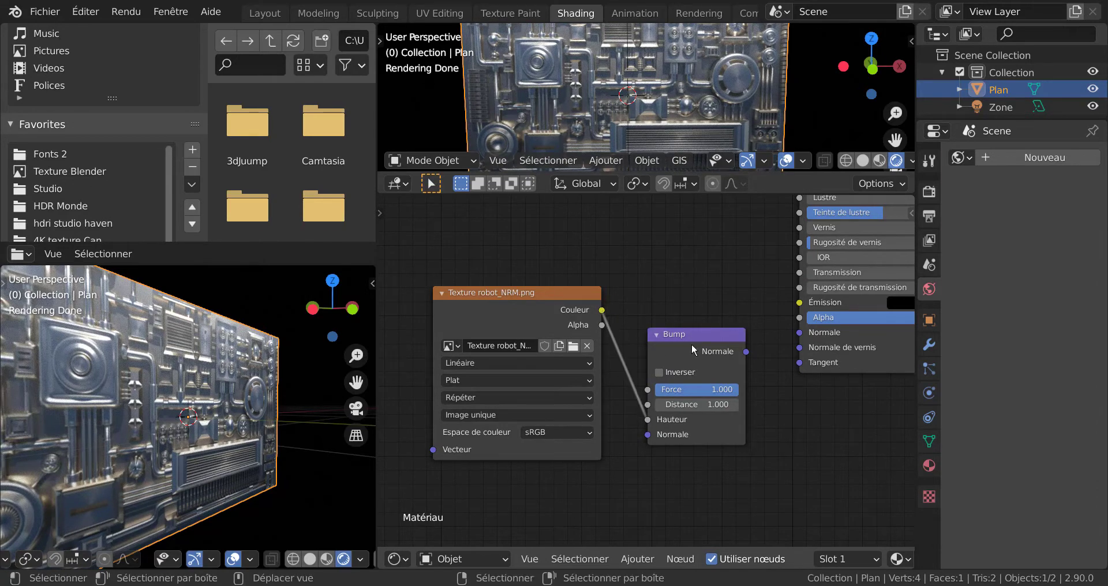
pyautogui.moveTo(747, 352); pyautogui.dragTo(799, 333)
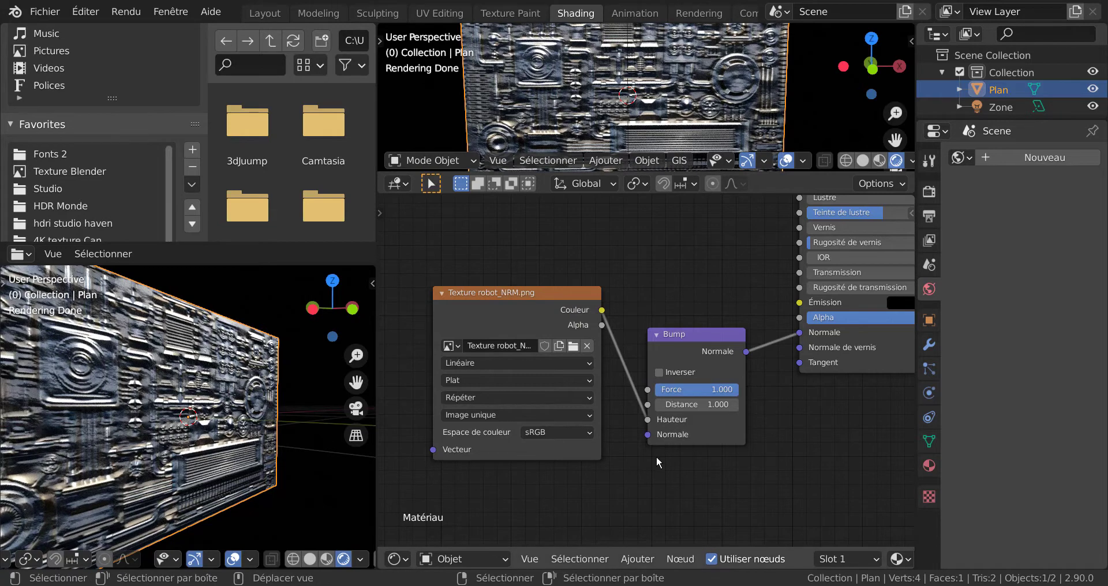
# Set the NRM texture node's colour space to Non-Color.
pyautogui.scroll(1, 673, 463)
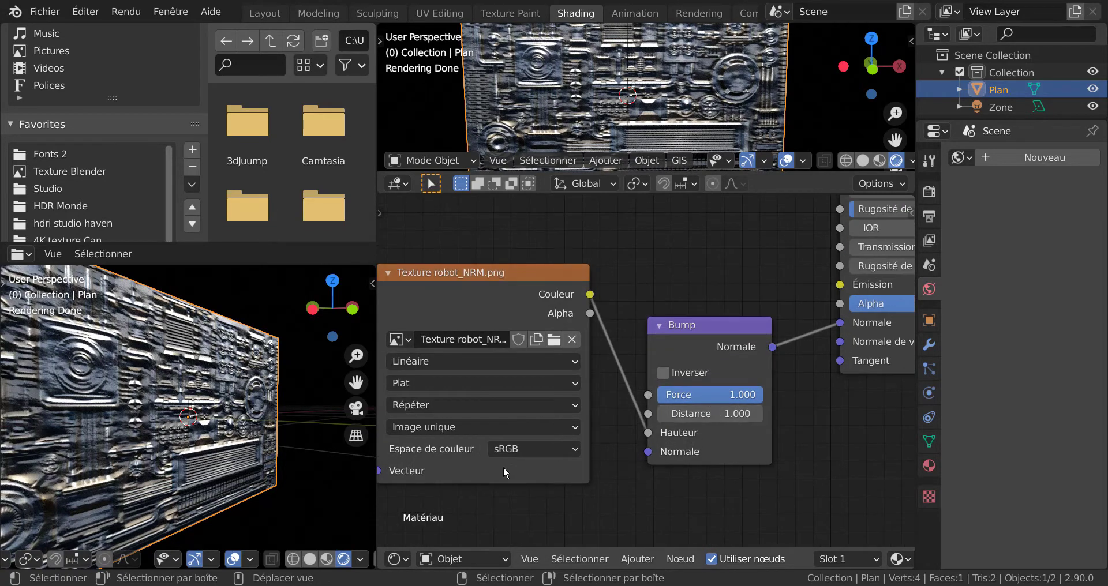
pyautogui.click(520, 448)
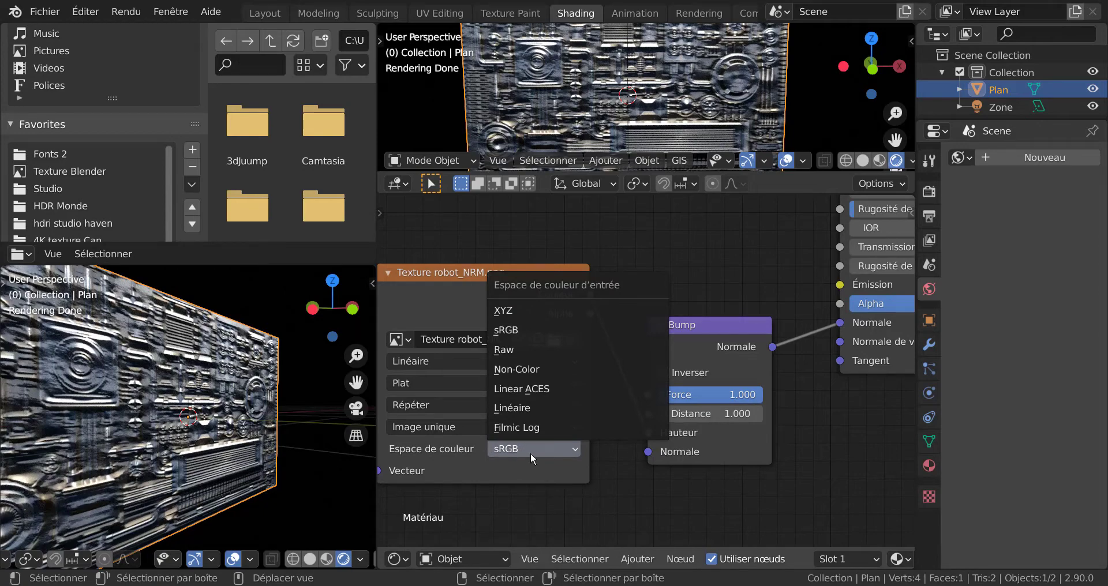
pyautogui.click(523, 369)
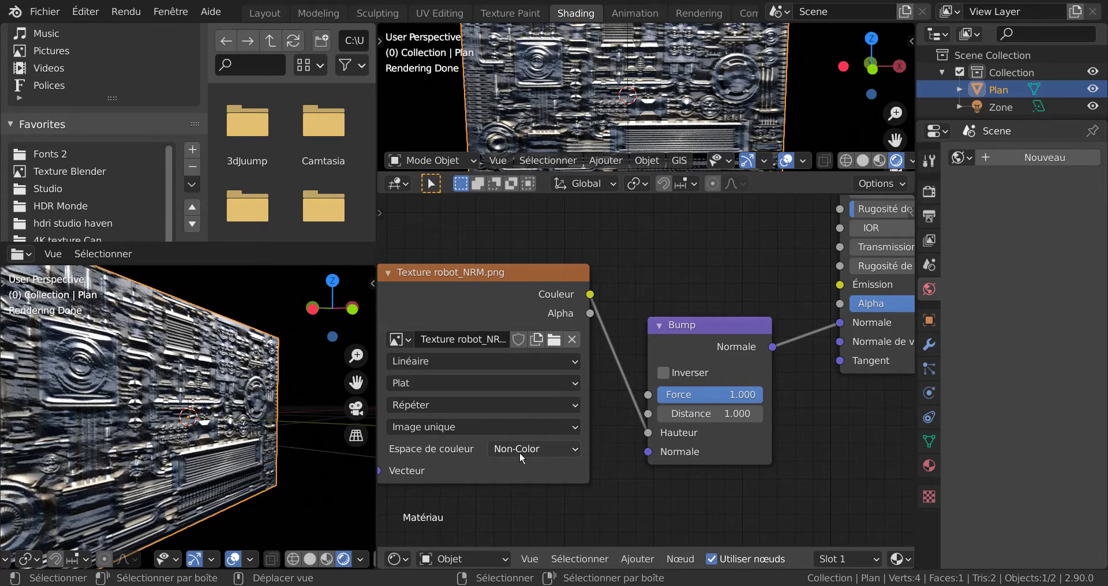
# Move the NRM texture node and the Bump node farther away from the BSDF node.
pyautogui.scroll(-4, 520, 452)
pyautogui.moveTo(604, 257); pyautogui.dragTo(583, 341, button='middle')
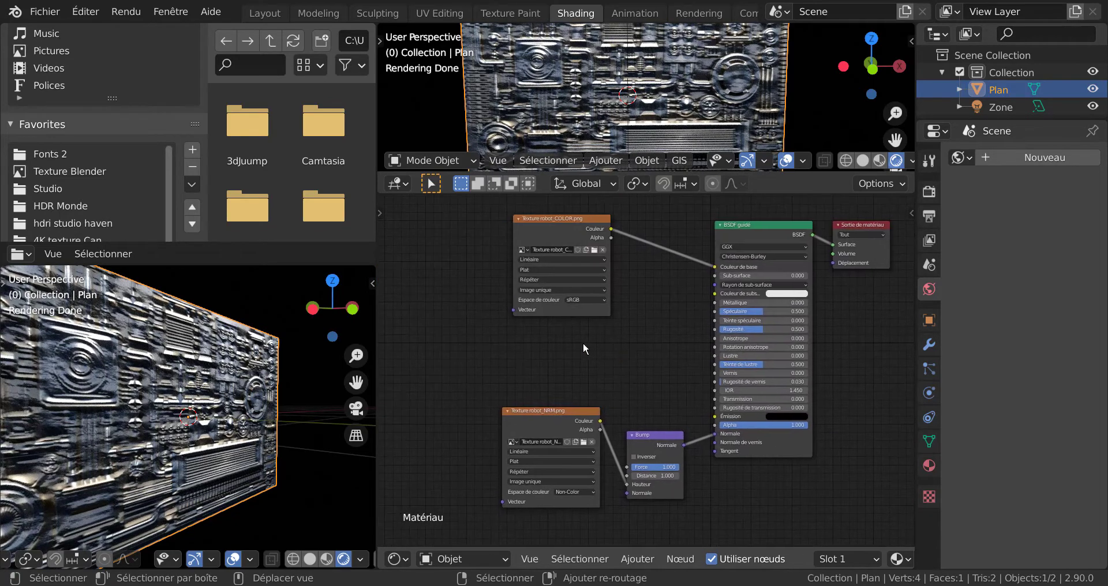
pyautogui.scroll(2, 568, 285)
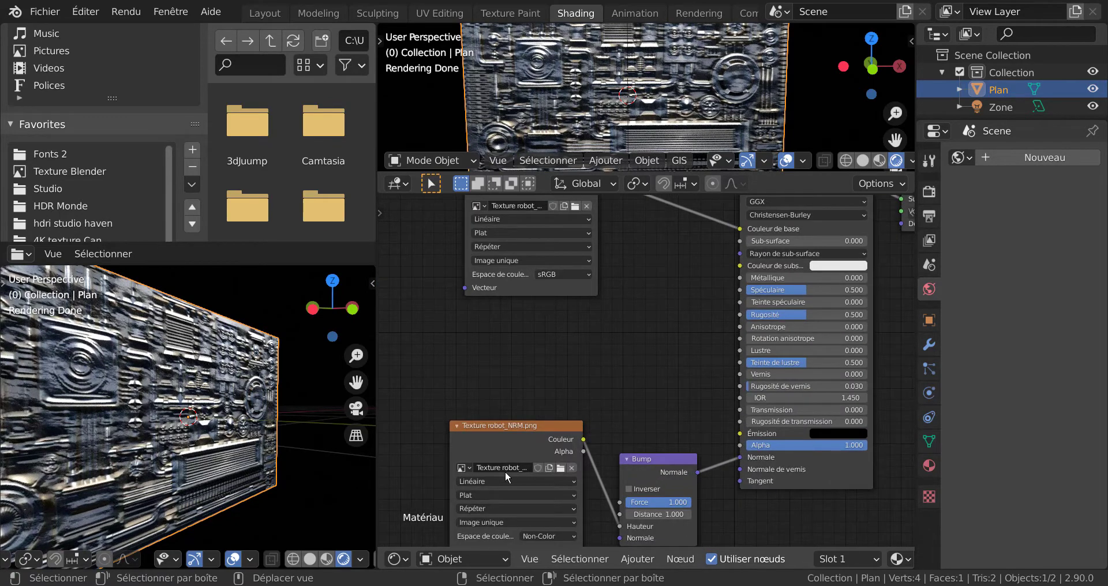
pyautogui.scroll(-1, 543, 438)
pyautogui.moveTo(553, 435); pyautogui.dragTo(574, 364, button='middle')
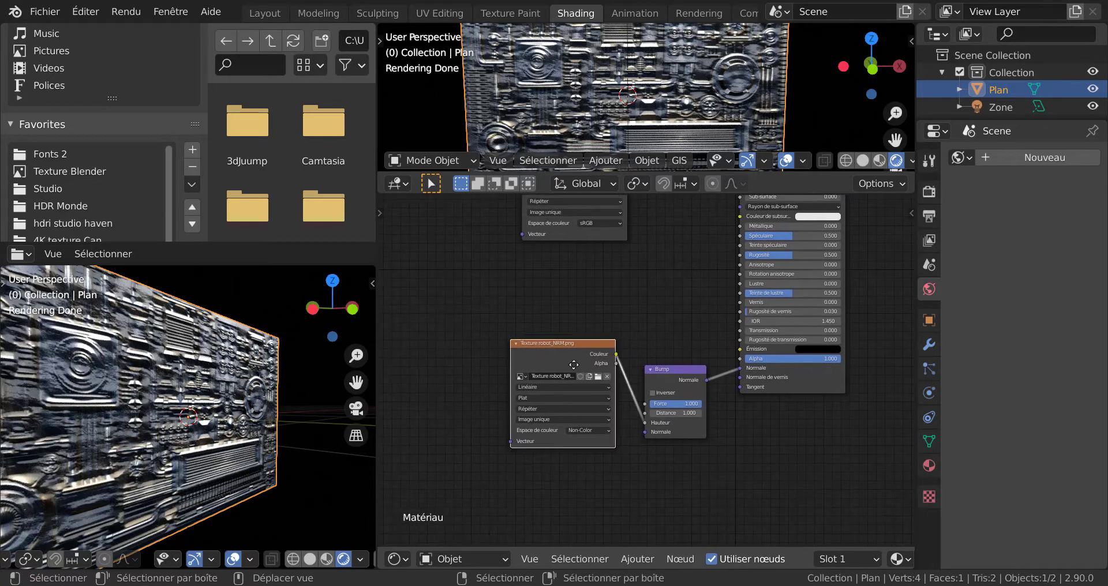
pyautogui.moveTo(573, 365); pyautogui.dragTo(524, 392)
pyautogui.moveTo(673, 373); pyautogui.dragTo(610, 380)
# Compare the rendered relief up close by switching the NRM texture's colour space to sRGB and back to Non-Color.
pyautogui.scroll(1, 500, 452)
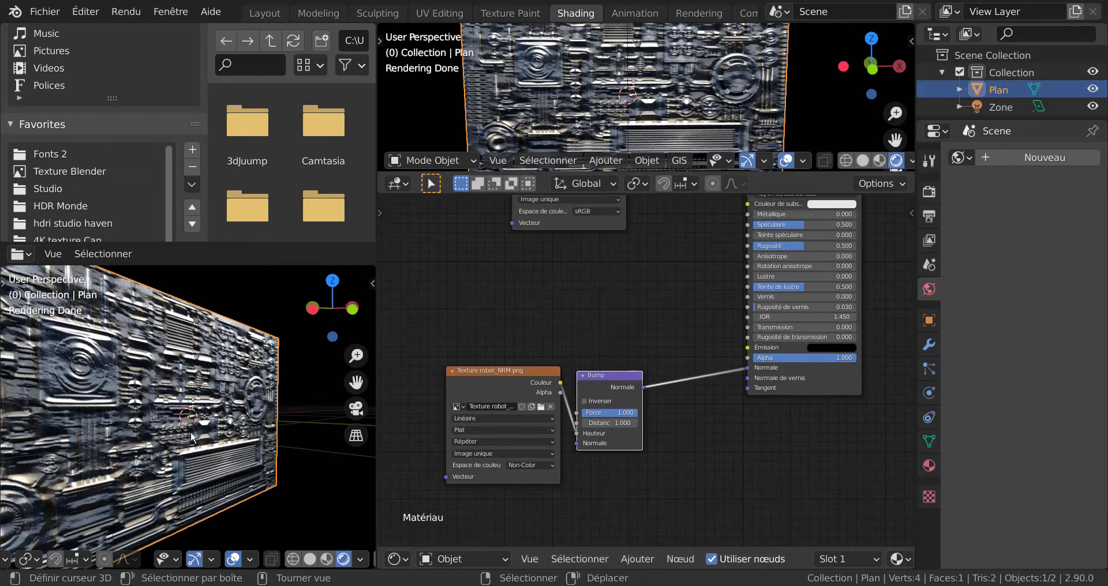
pyautogui.scroll(2, 190, 431)
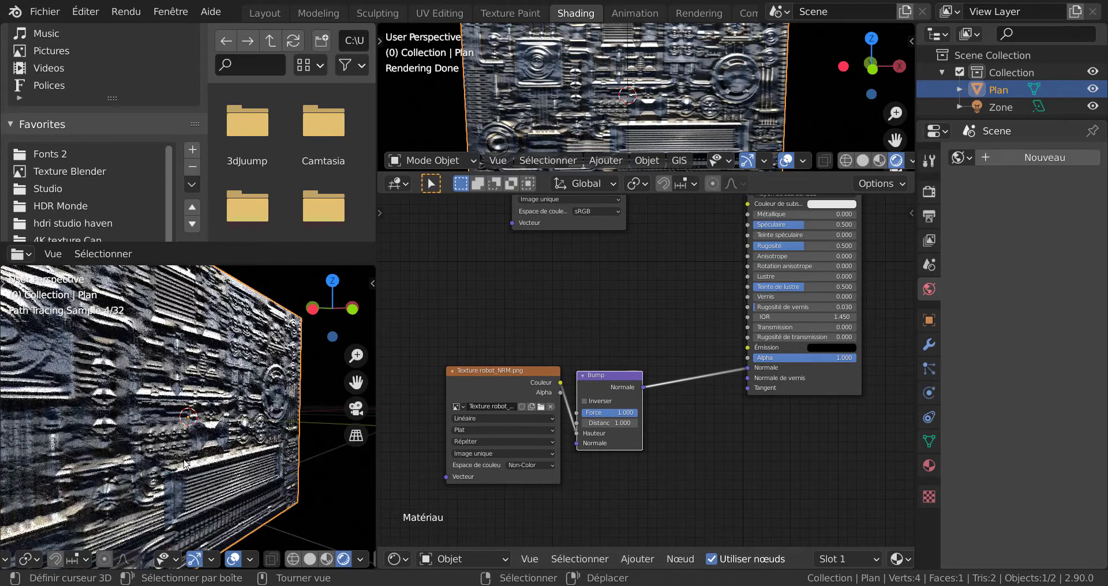
pyautogui.click(528, 464)
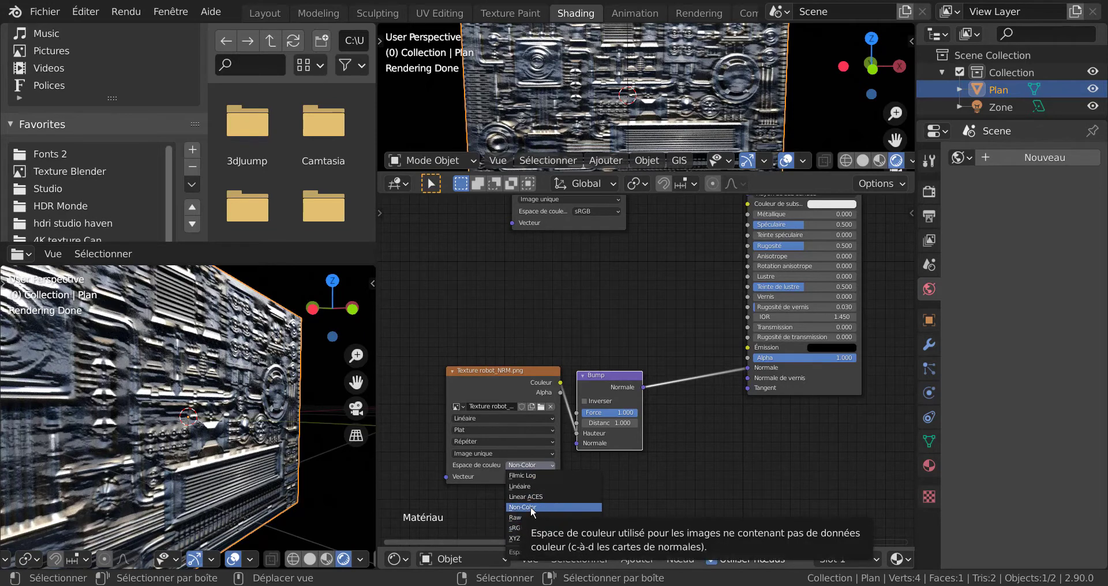
pyautogui.click(528, 527)
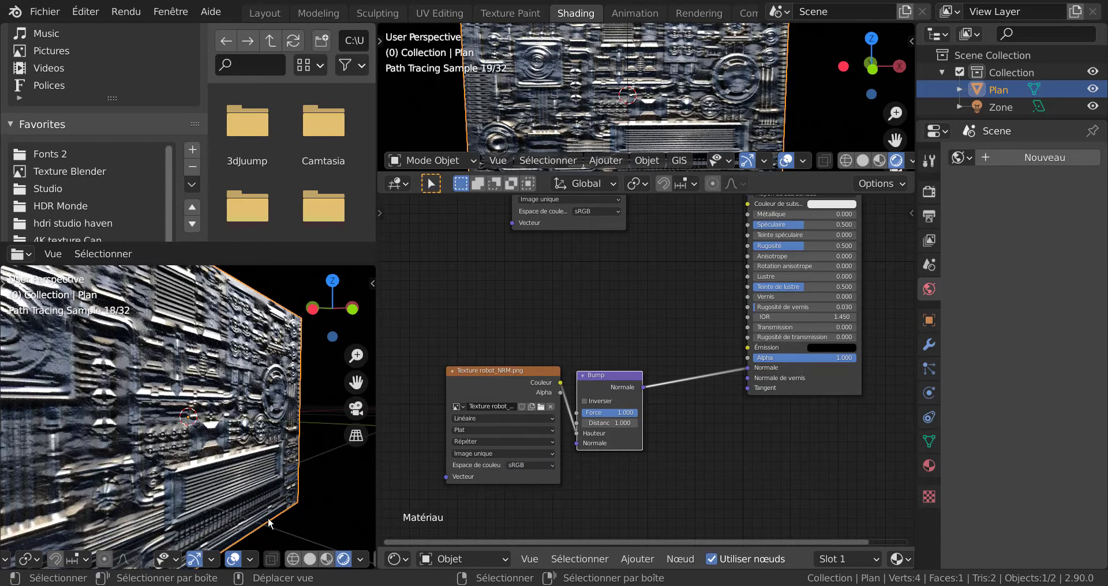
pyautogui.click(525, 465)
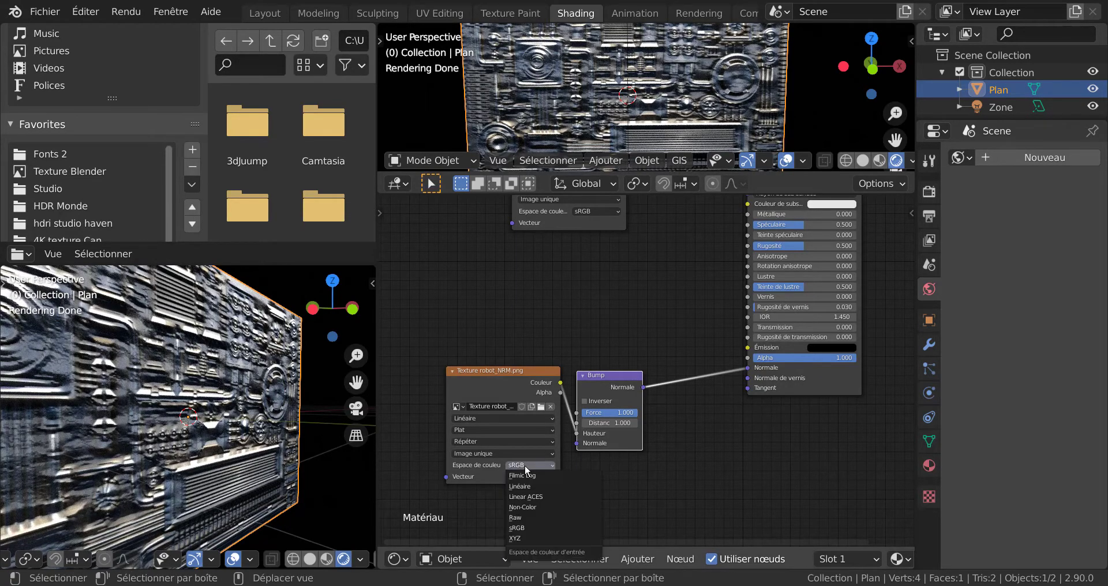
pyautogui.click(528, 506)
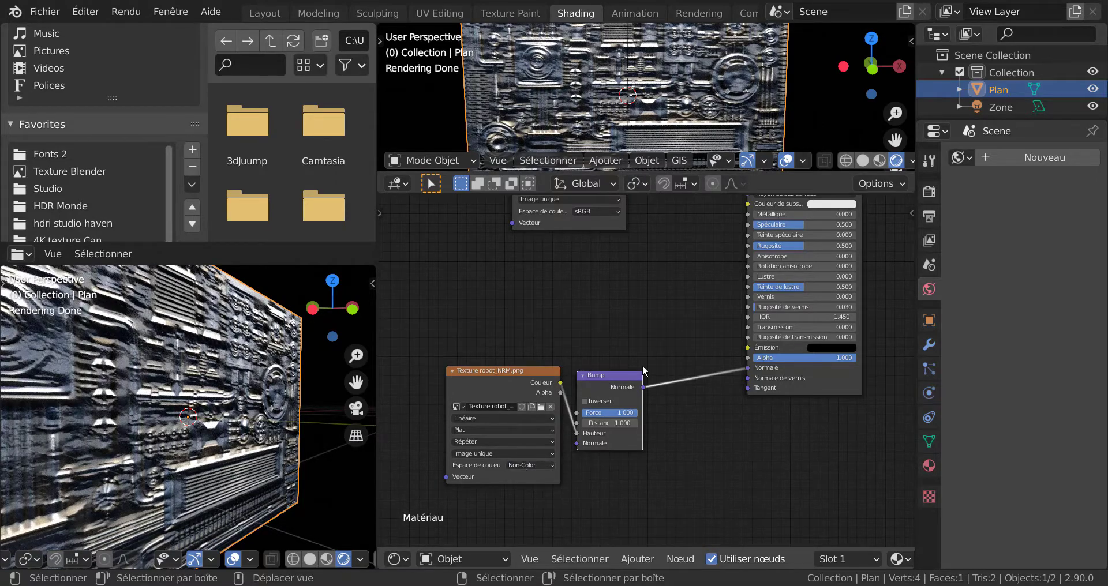
# Move the material output node away from the BSDF node and bring the Bump and NRM texture nodes closer to it.
pyautogui.moveTo(651, 310); pyautogui.dragTo(680, 330, button='middle')
pyautogui.moveTo(528, 419); pyautogui.dragTo(499, 369)
pyautogui.moveTo(649, 396); pyautogui.dragTo(722, 383)
pyautogui.moveTo(552, 340); pyautogui.dragTo(625, 387)
# Duplicate the NRM texture node, place the copy below the colour texture node, and move the original lower to make room.
pyautogui.scroll(-2, 650, 329)
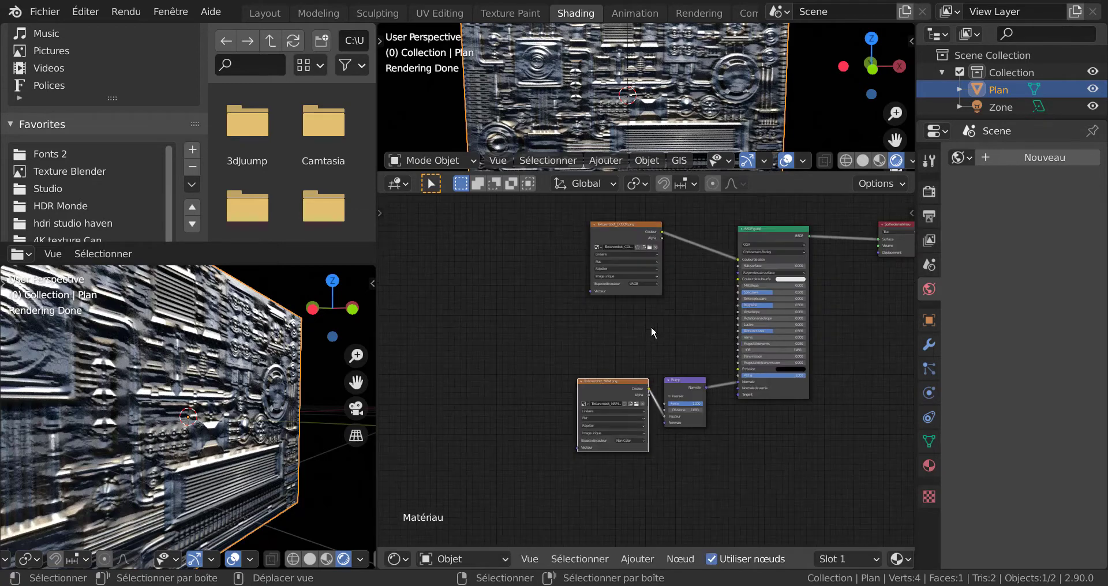
pyautogui.moveTo(650, 329); pyautogui.dragTo(613, 363, button='middle')
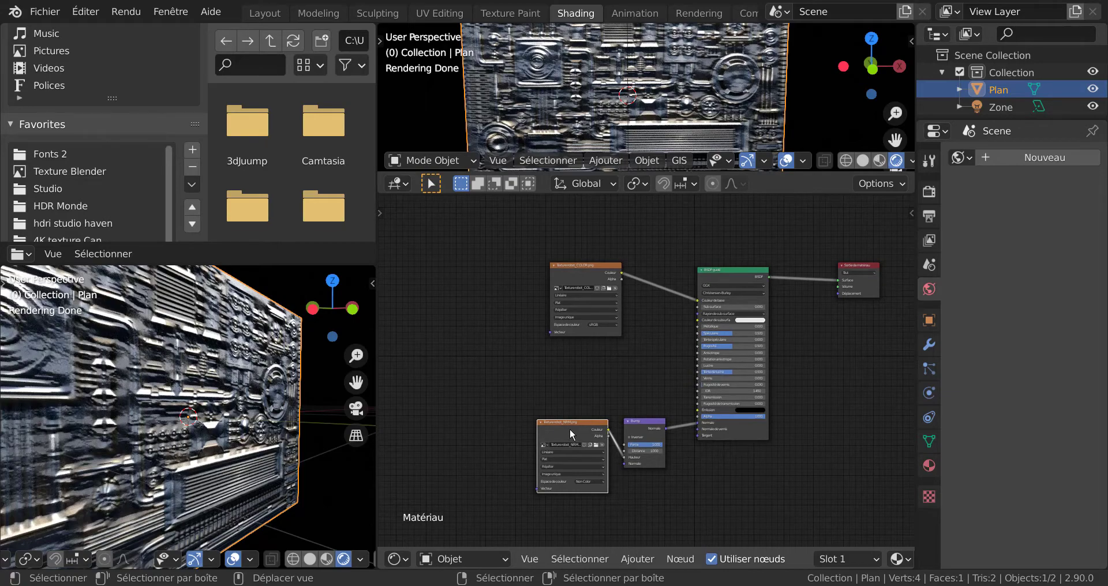
pyautogui.hotkey('shift', 'd')
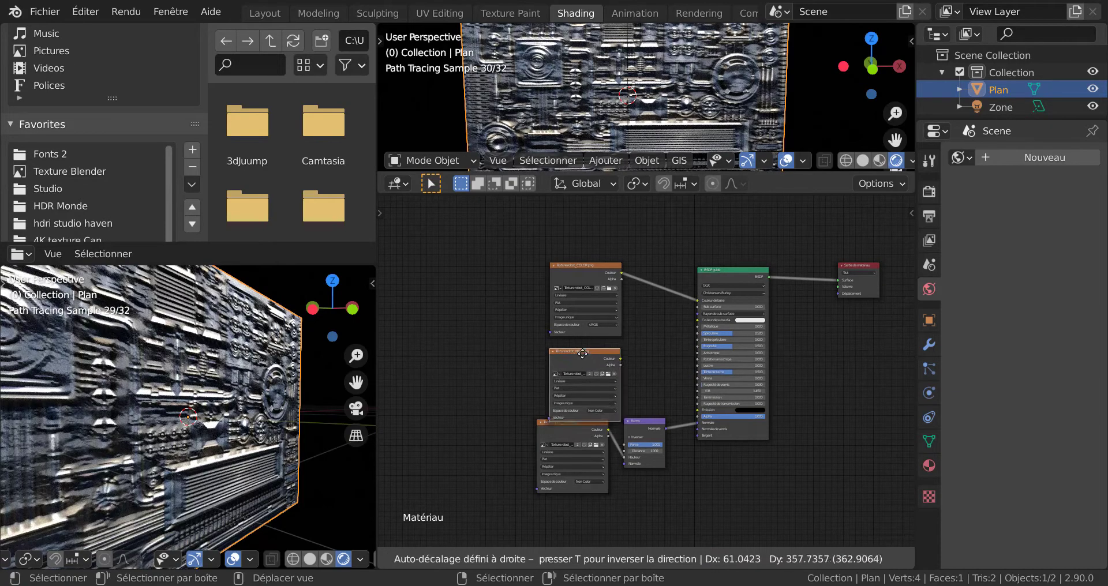
pyautogui.click(582, 353)
pyautogui.moveTo(580, 421); pyautogui.dragTo(594, 442)
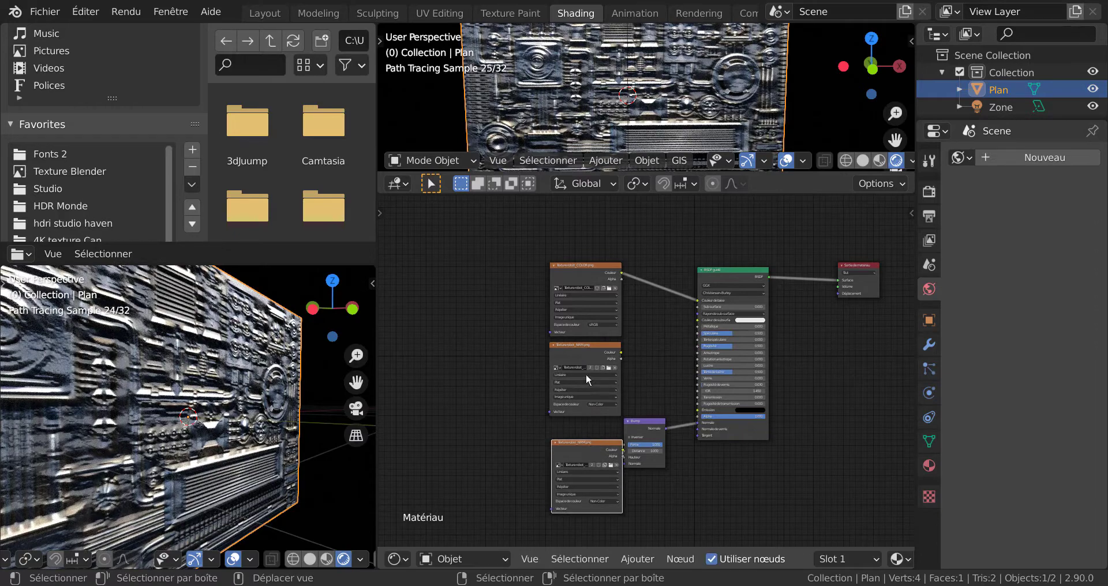
# Adjust the position of the new NRM texture duplicate and make its image a single-user copy.
pyautogui.click(580, 354)
pyautogui.moveTo(580, 354); pyautogui.dragTo(583, 363)
pyautogui.scroll(3, 597, 420)
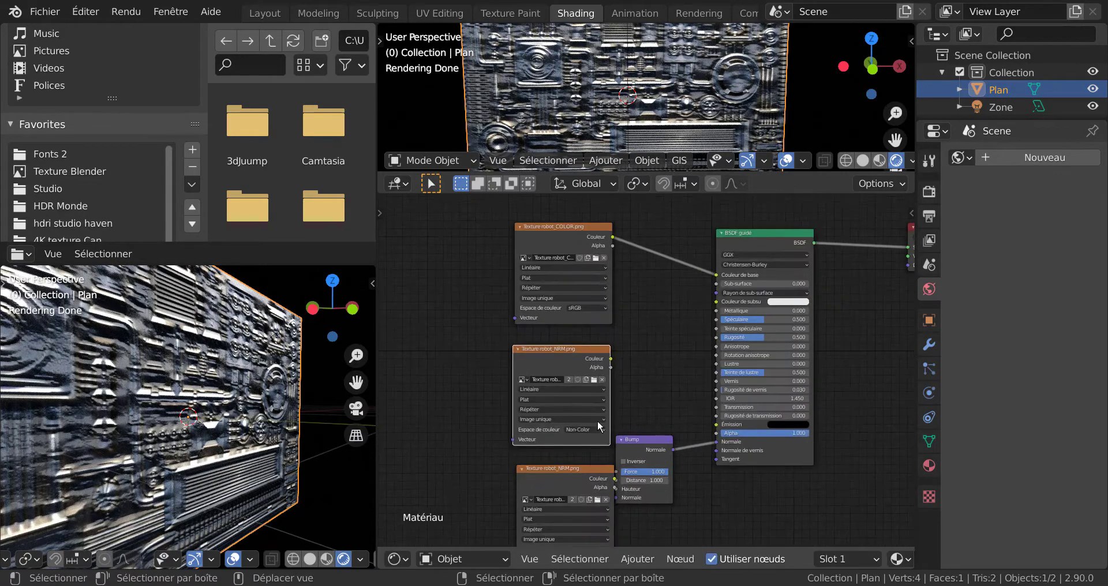
pyautogui.click(548, 382)
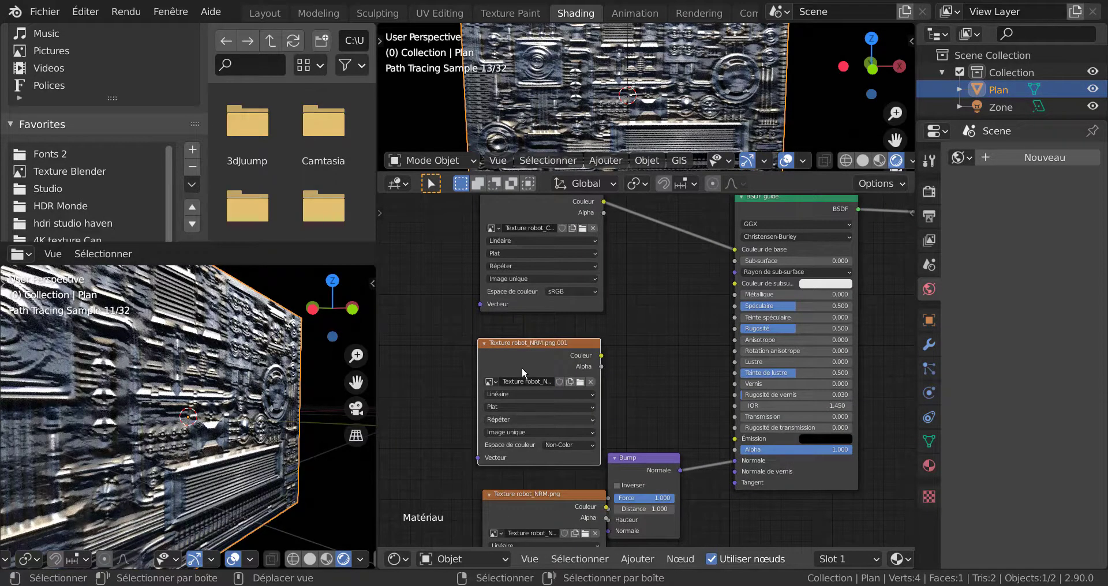
# Load Texture robot_DISP.png into the duplicated texture node and move the node to the right of the BSDF node.
pyautogui.click(580, 382)
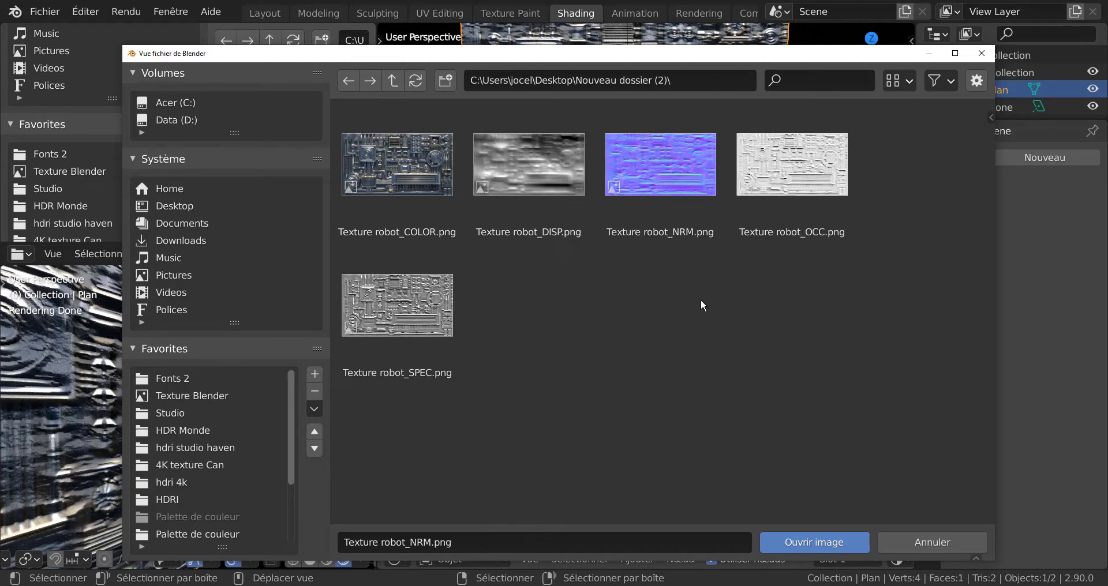
pyautogui.click(524, 179)
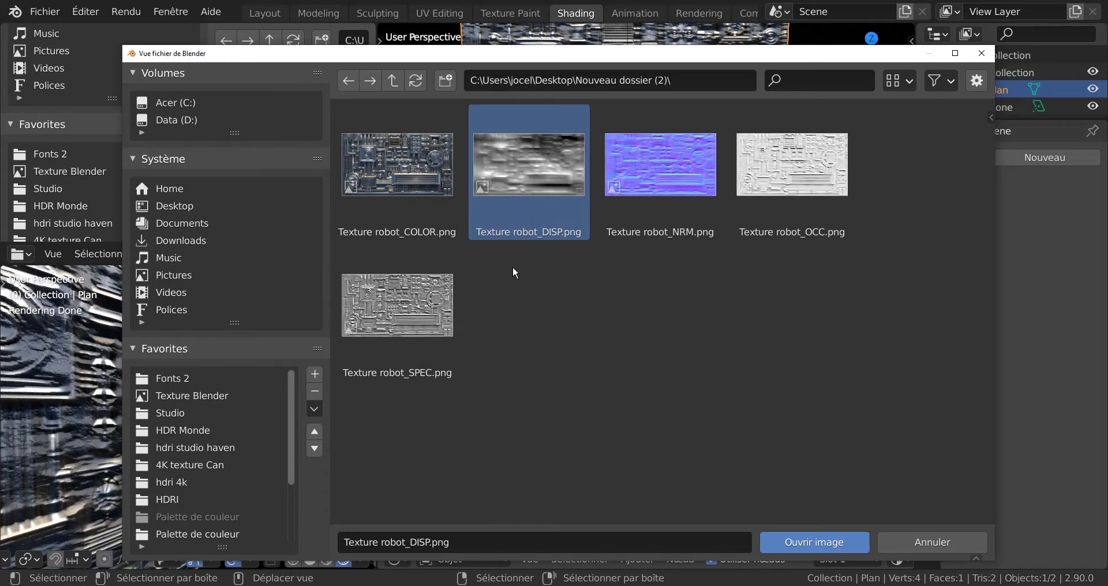
pyautogui.click(815, 541)
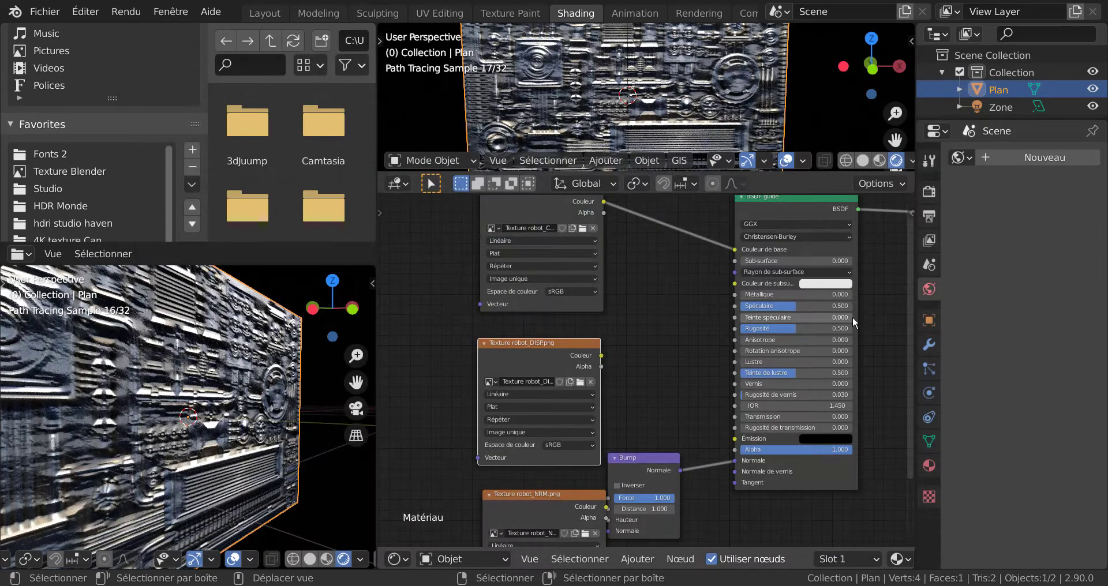
pyautogui.scroll(-2, 741, 345)
pyautogui.moveTo(659, 366); pyautogui.dragTo(540, 390, button='middle')
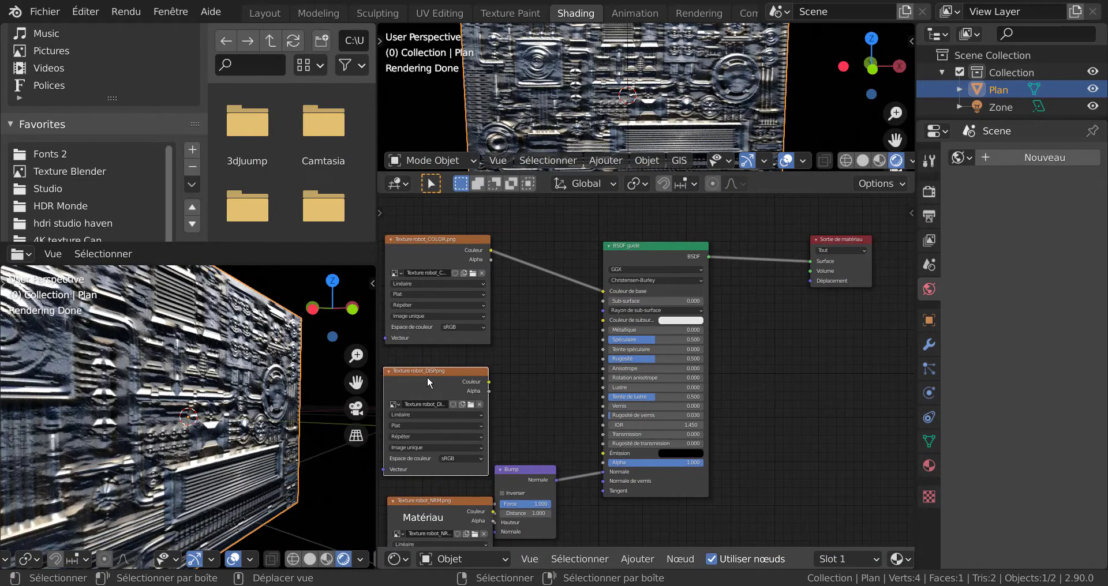
pyautogui.moveTo(427, 375); pyautogui.dragTo(788, 335)
# Move the NRM texture node up and to the left, away from the Bump node.
pyautogui.moveTo(482, 437); pyautogui.dragTo(561, 349, button='middle')
pyautogui.scroll(1, 152, 446)
pyautogui.scroll(1, 151, 445)
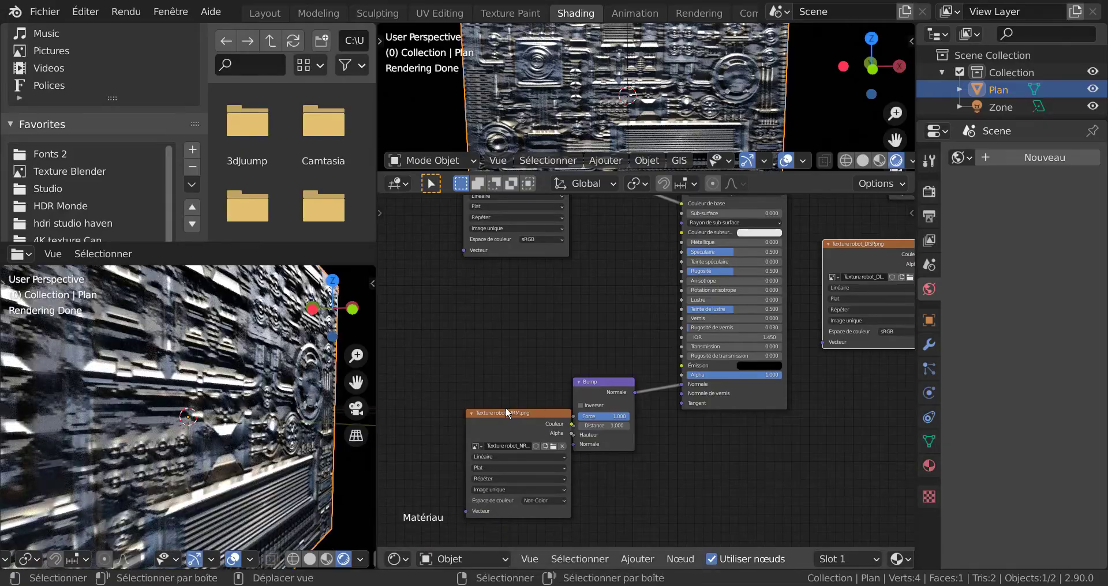
pyautogui.click(502, 427)
pyautogui.moveTo(502, 430); pyautogui.dragTo(460, 387)
# Reduce the Bump node's strength to about 0.178 and enlarge the upper 3D viewport above the node editor.
pyautogui.scroll(2, 565, 473)
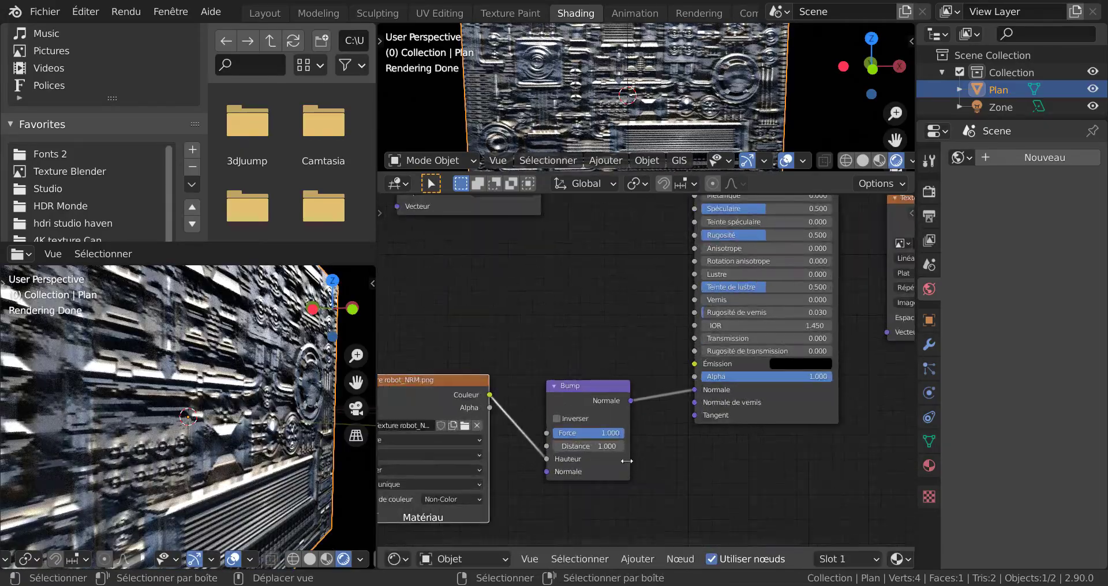
pyautogui.moveTo(612, 438); pyautogui.dragTo(571, 433)
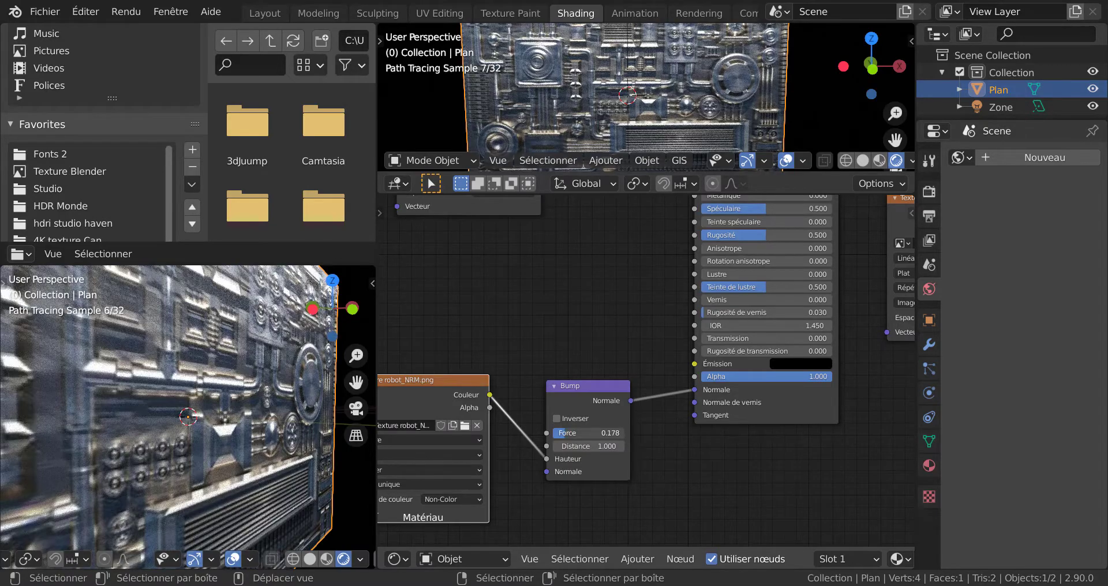
pyautogui.moveTo(626, 195); pyautogui.dragTo(630, 319)
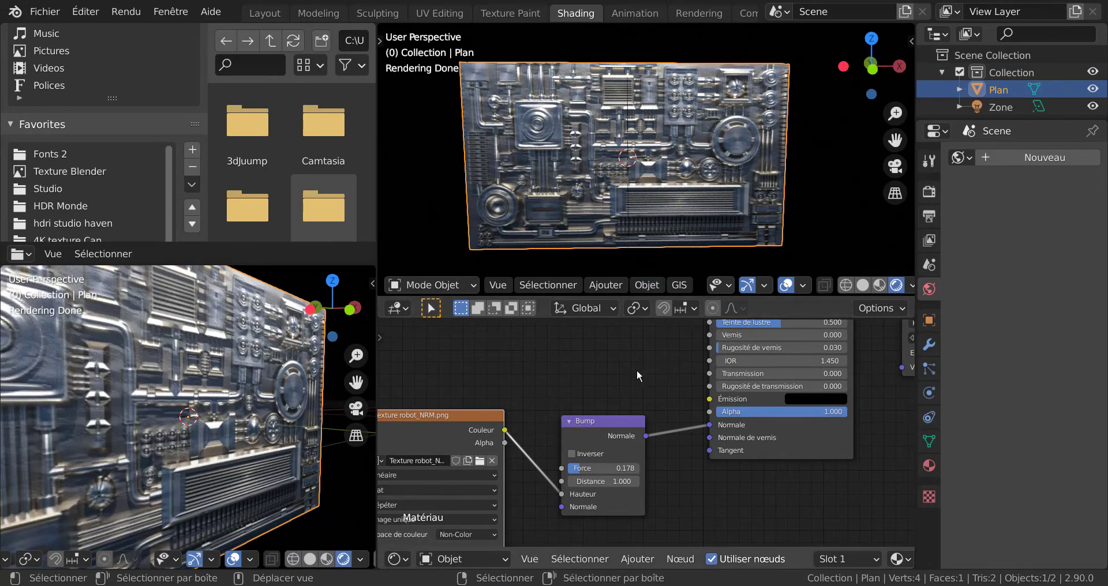
# Try a strength of 0.03 on the Bump node.
pyautogui.scroll(3, 678, 462)
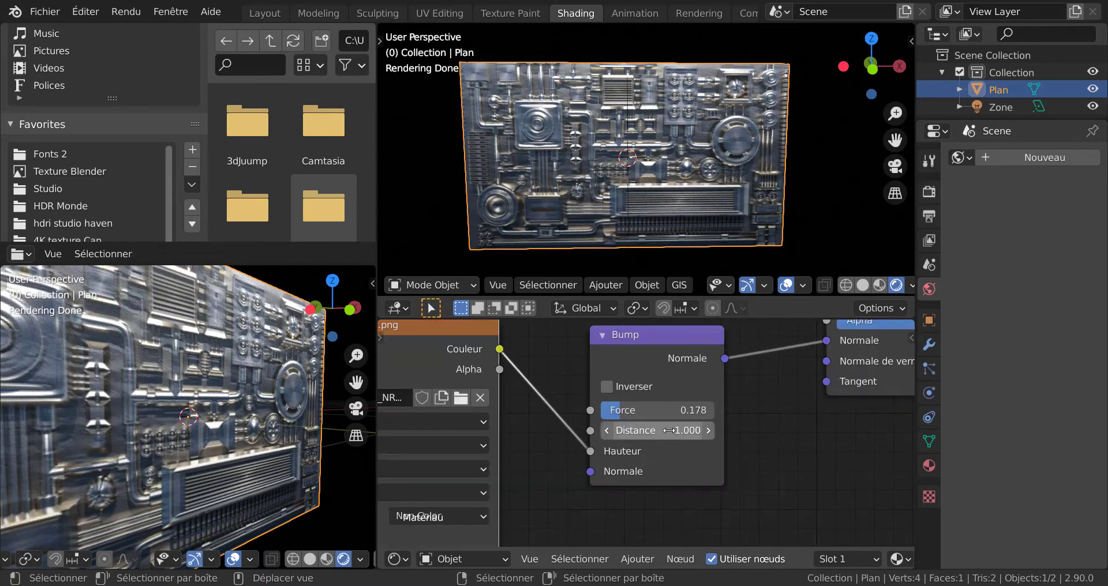
pyautogui.click(682, 411)
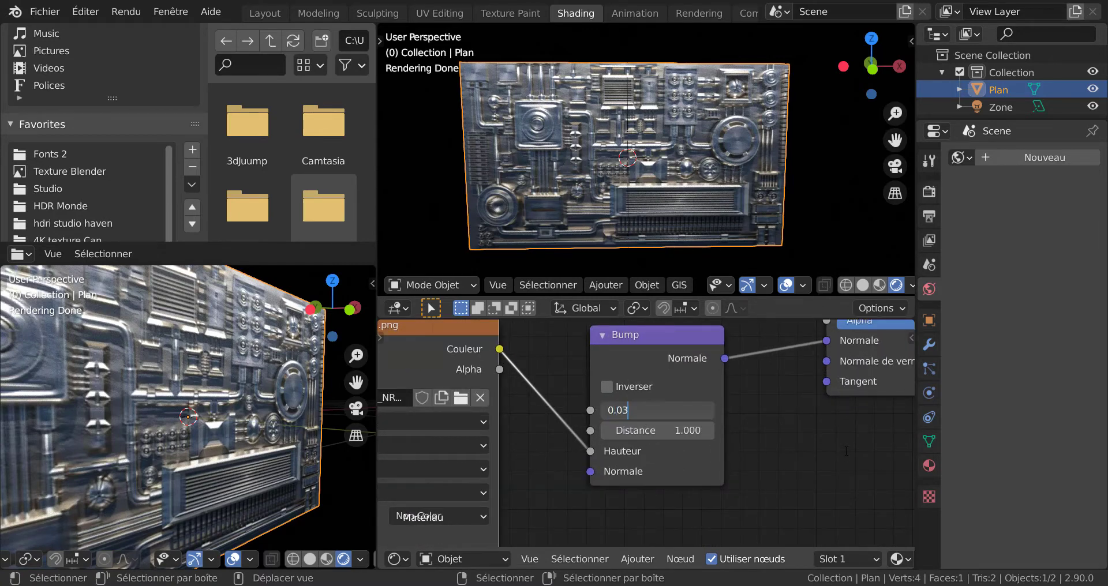
pyautogui.write('0.03')
pyautogui.press('Return')
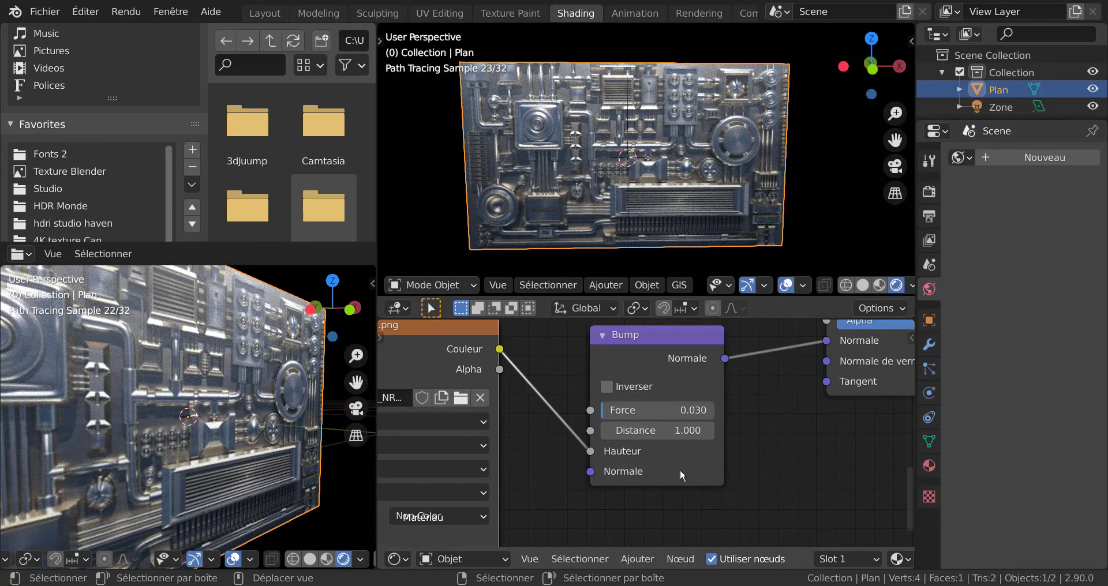
# Set the Bump node's strength to 0.08 and check the relief up close on the plane.
pyautogui.click(686, 412)
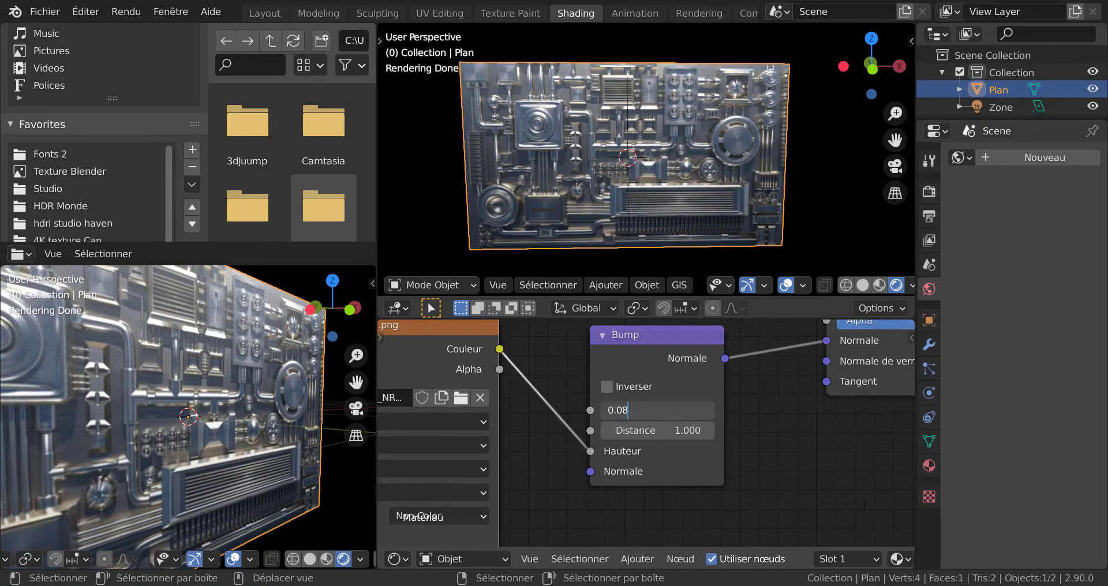
pyautogui.write('0.08')
pyautogui.press('Return')
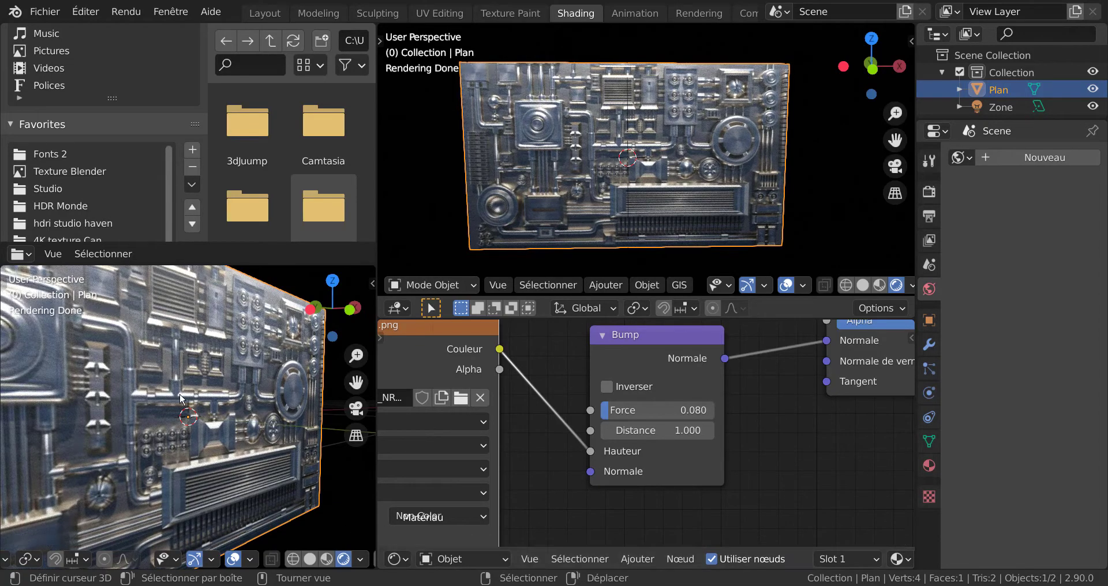
pyautogui.scroll(2, 176, 394)
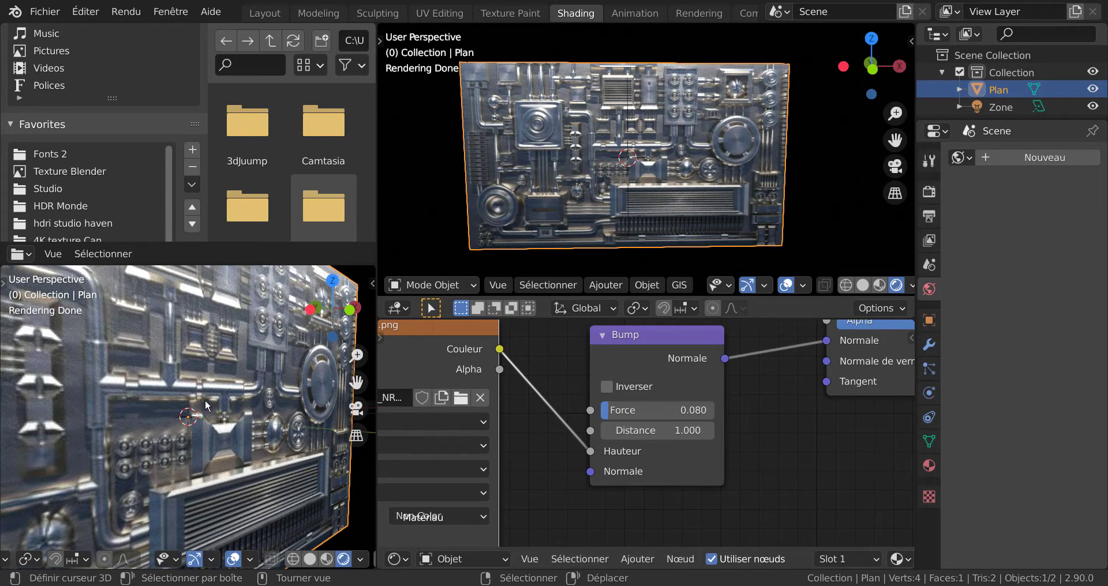
# Shift the DISP texture node slightly farther right of the BSDF node, below the material output.
pyautogui.scroll(-3, 816, 475)
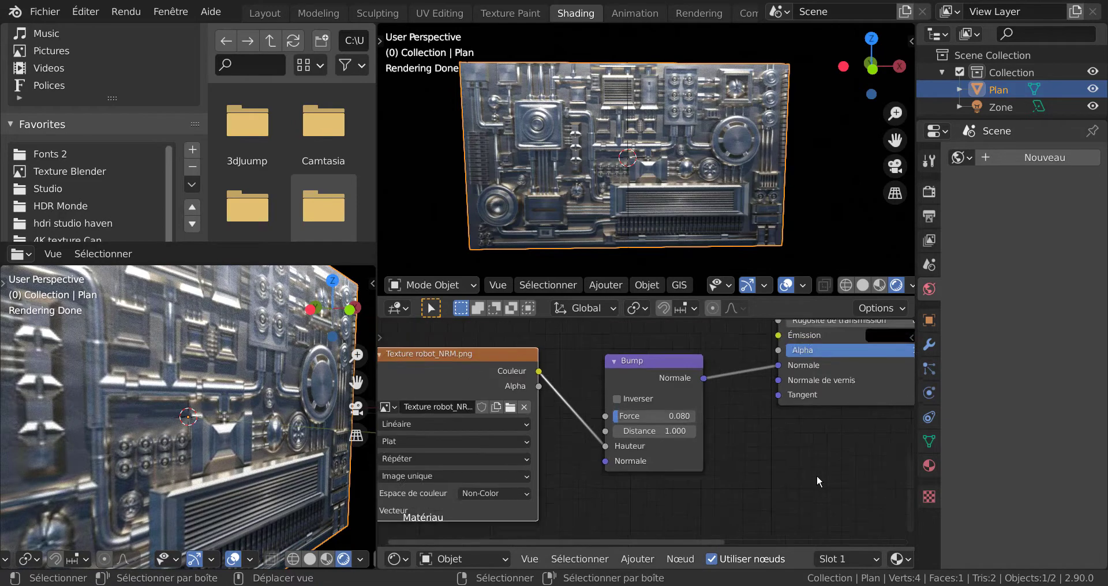
pyautogui.scroll(-3, 794, 479)
pyautogui.moveTo(782, 473); pyautogui.dragTo(659, 537, button='middle')
pyautogui.moveTo(740, 435); pyautogui.dragTo(732, 480, button='middle')
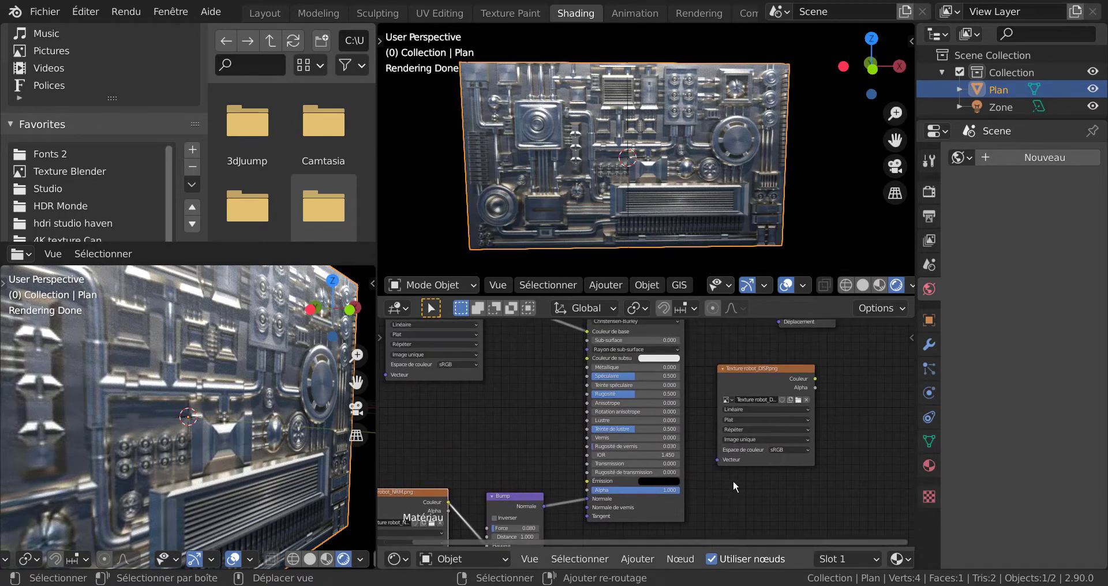
pyautogui.scroll(-2, 555, 385)
pyautogui.scroll(-3, 555, 386)
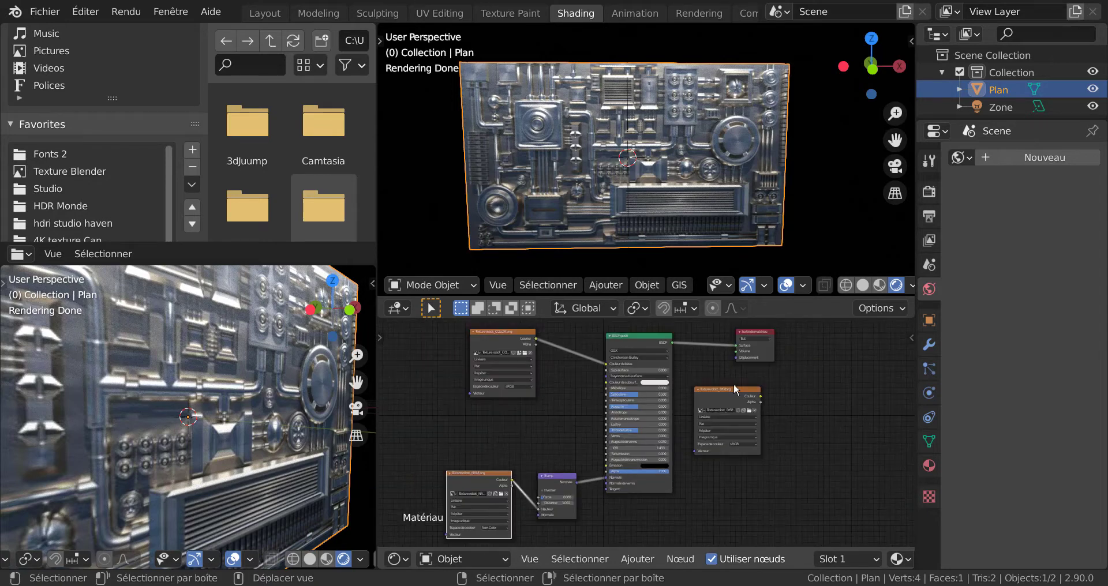
pyautogui.scroll(3, 845, 399)
pyautogui.moveTo(859, 401); pyautogui.dragTo(770, 425, button='middle')
pyautogui.scroll(2, 767, 424)
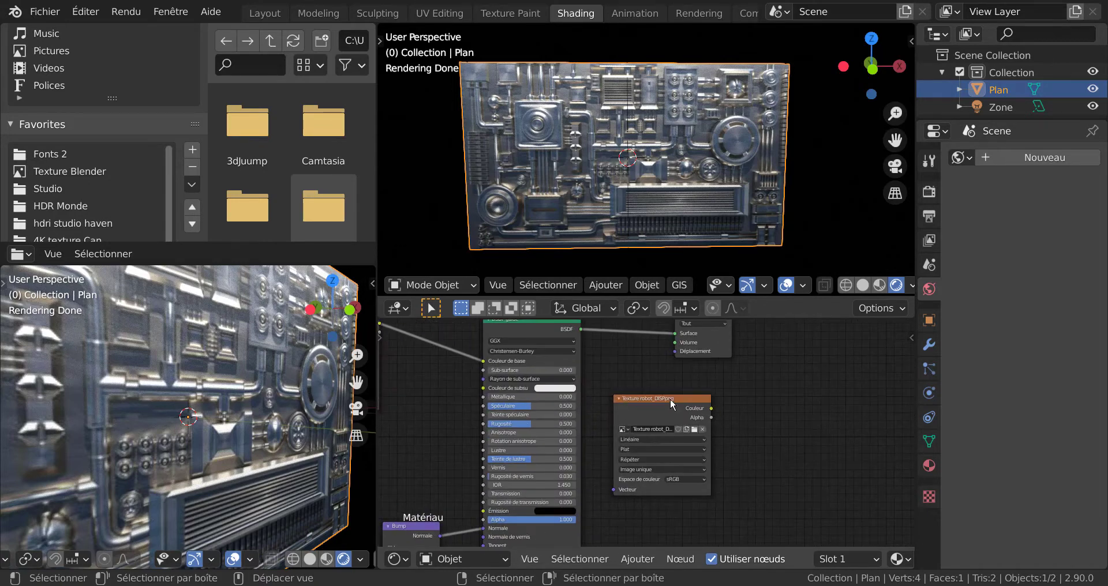
pyautogui.moveTo(670, 398); pyautogui.dragTo(690, 398)
# Add a Displacement vector node between the BSDF node and the DISP texture node, making room below the material output.
pyautogui.click(638, 560)
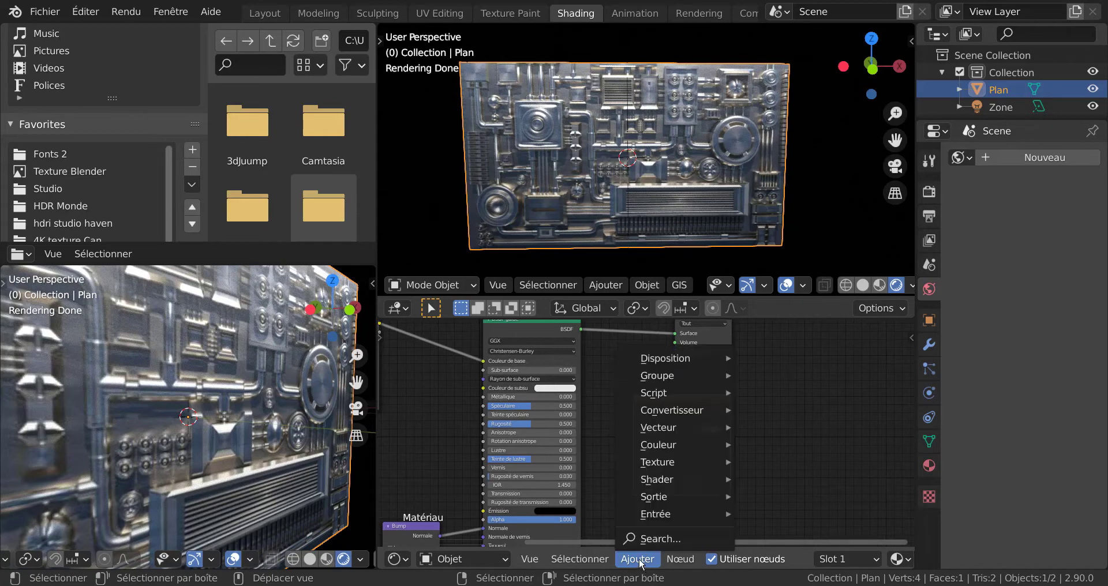
pyautogui.moveTo(665, 430)
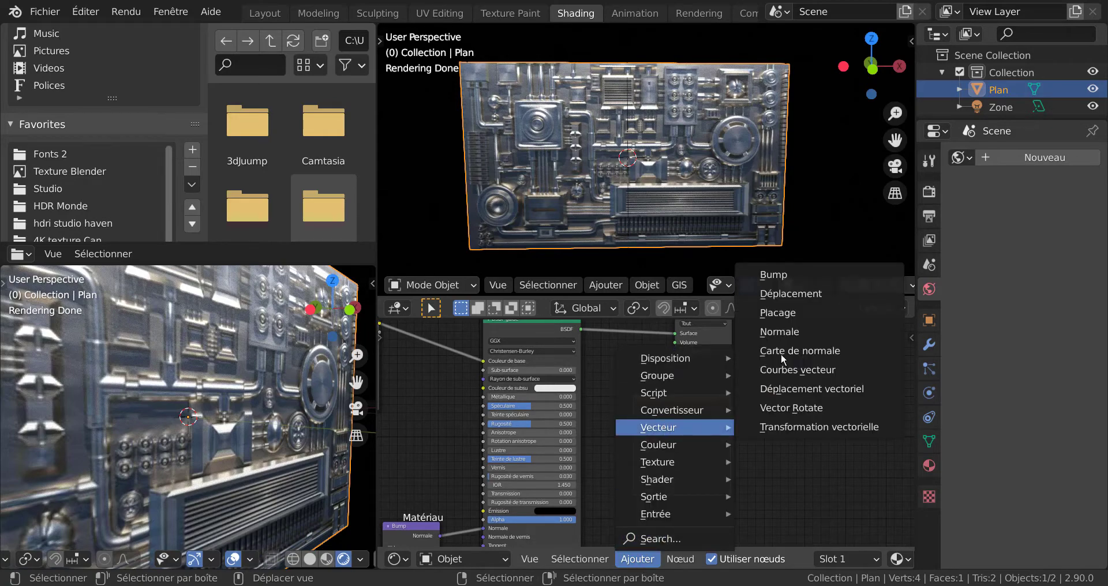
pyautogui.click(791, 294)
pyautogui.click(715, 392)
pyautogui.moveTo(715, 395); pyautogui.dragTo(718, 443)
pyautogui.moveTo(777, 349); pyautogui.dragTo(628, 356)
pyautogui.moveTo(699, 455); pyautogui.dragTo(751, 408)
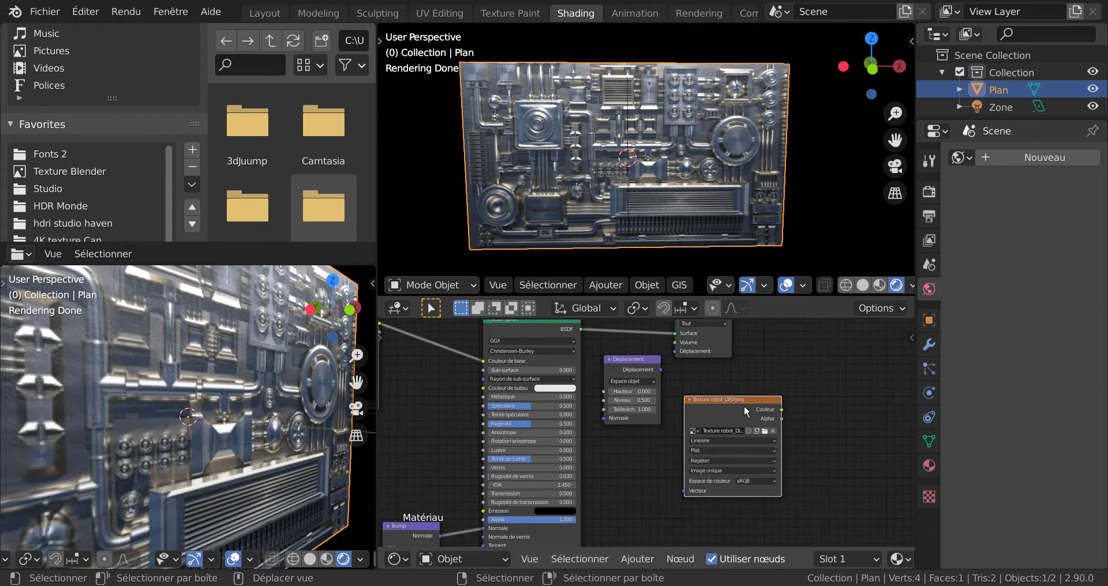
# Connect the DISP texture's colour to the Displacement node's height, and its output to the material output's displacement.
pyautogui.scroll(2, 751, 408)
pyautogui.keyDown('shift'); pyautogui.moveTo(838, 387); pyautogui.dragTo(838, 380, button='middle'); pyautogui.keyUp('shift')
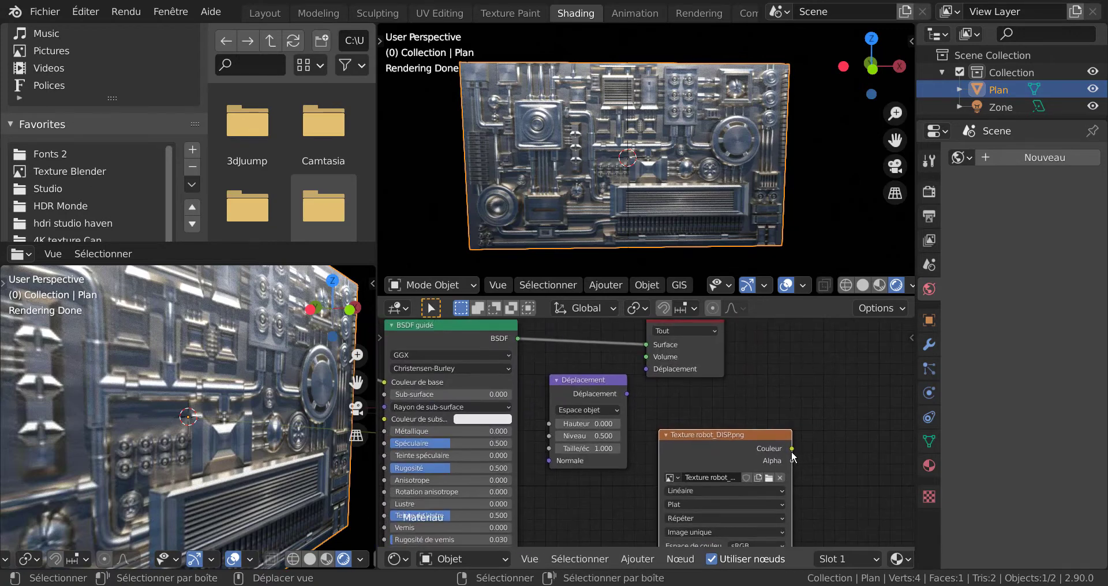
pyautogui.moveTo(792, 449); pyautogui.dragTo(549, 425)
pyautogui.scroll(-3, 830, 415)
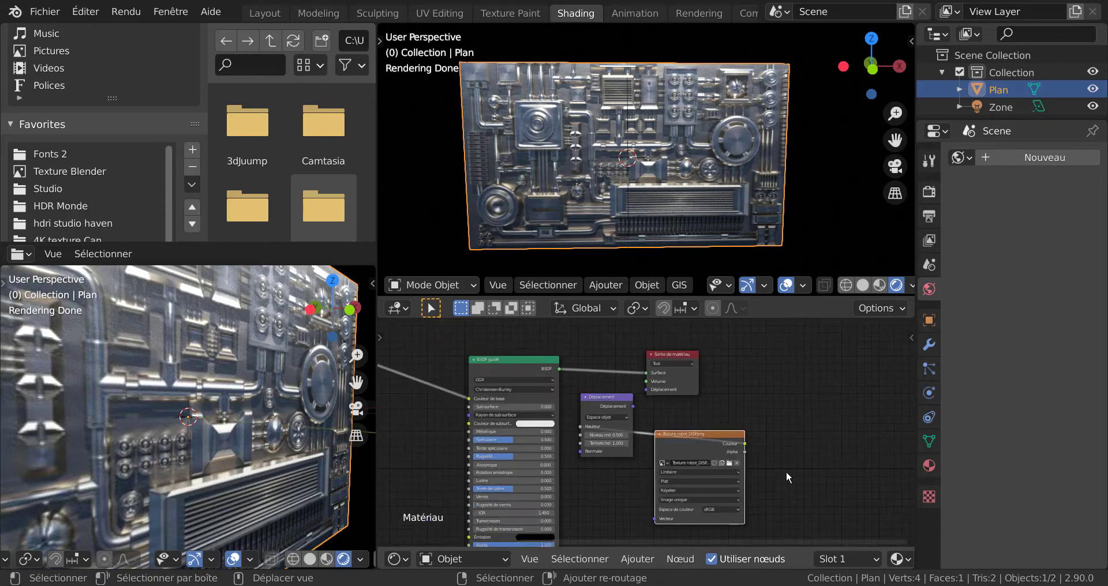
pyautogui.scroll(2, 630, 419)
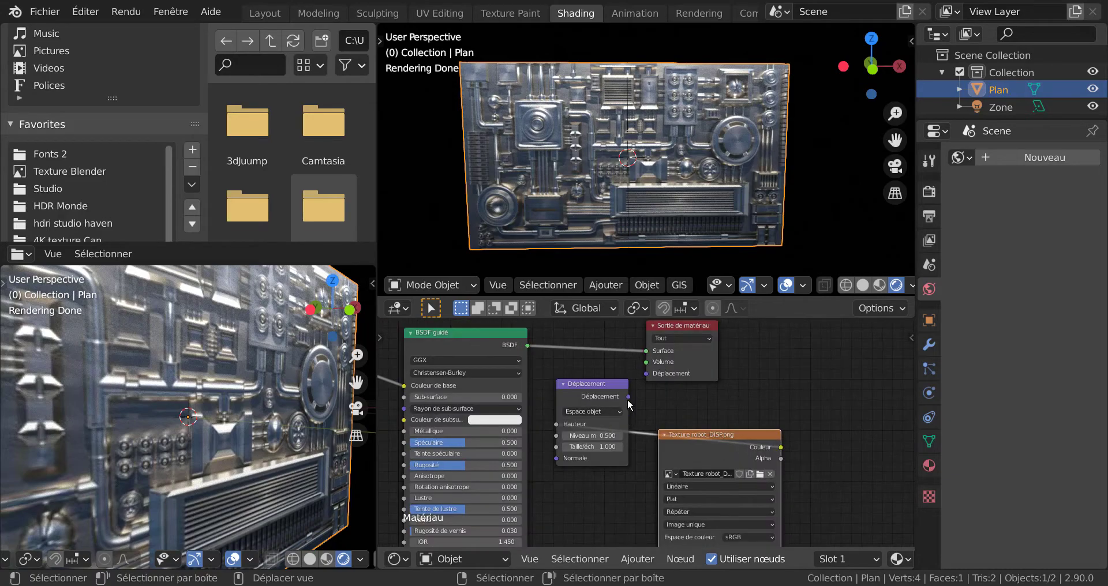
pyautogui.moveTo(628, 397); pyautogui.dragTo(646, 374)
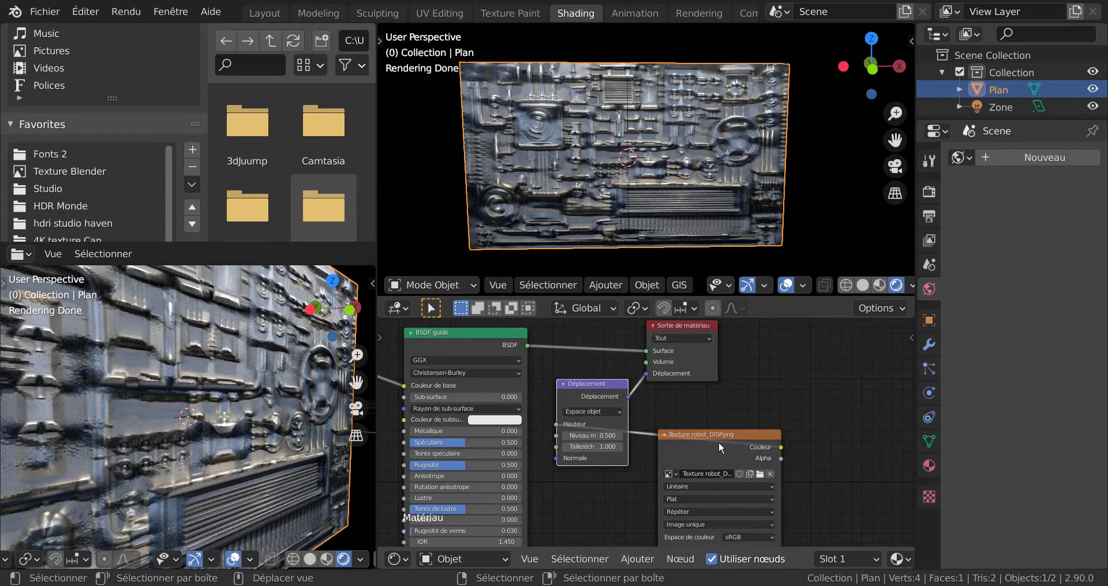
# Rearrange the DISP texture node to the lower left of the Displacement node and set the Displacement midlevel to 1.6.
pyautogui.moveTo(718, 443); pyautogui.dragTo(636, 505)
pyautogui.moveTo(583, 381); pyautogui.dragTo(783, 404)
pyautogui.scroll(5, 831, 429)
pyautogui.scroll(1, 718, 396)
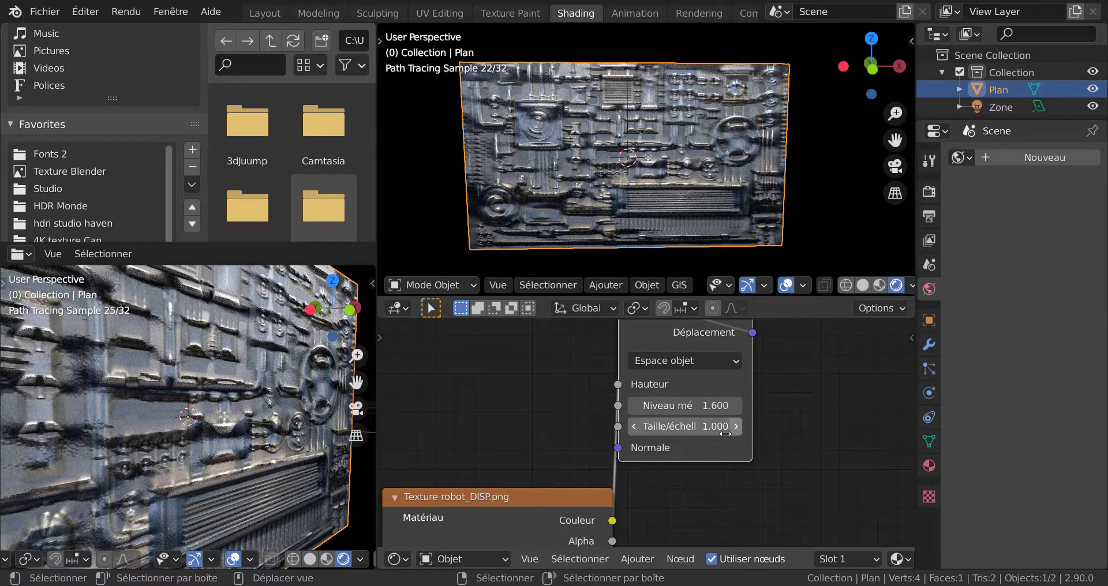
# Lower the Displacement node's scale gradually to 0.1, checking the effect on the whole plane.
pyautogui.moveTo(720, 429)
pyautogui.mouseDown()
pyautogui.moveTo(663, 430)
pyautogui.moveTo(703, 429)
pyautogui.mouseUp()
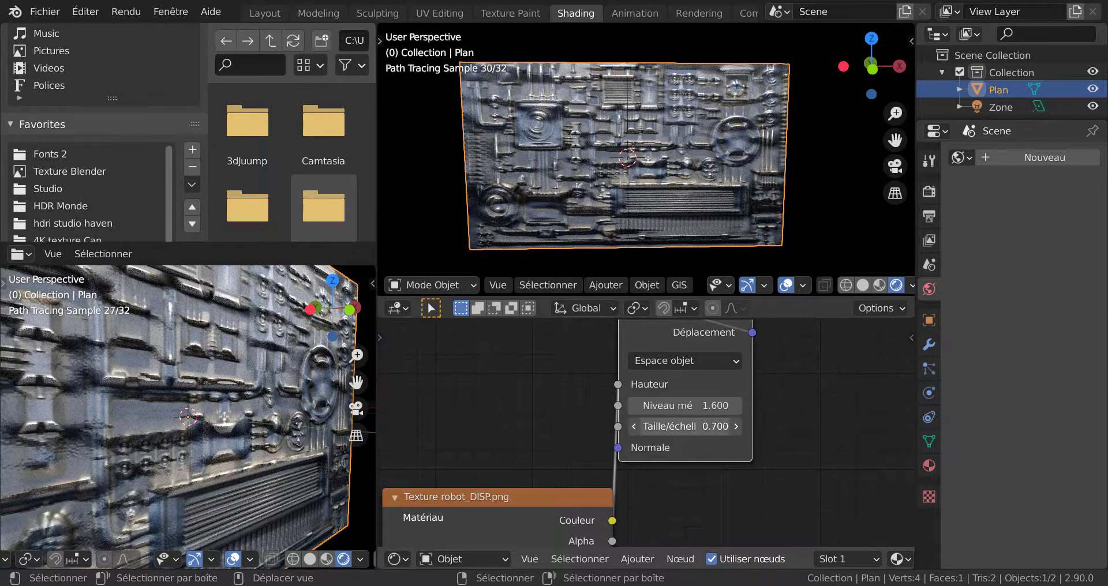
pyautogui.click(634, 430)
pyautogui.click(634, 430)
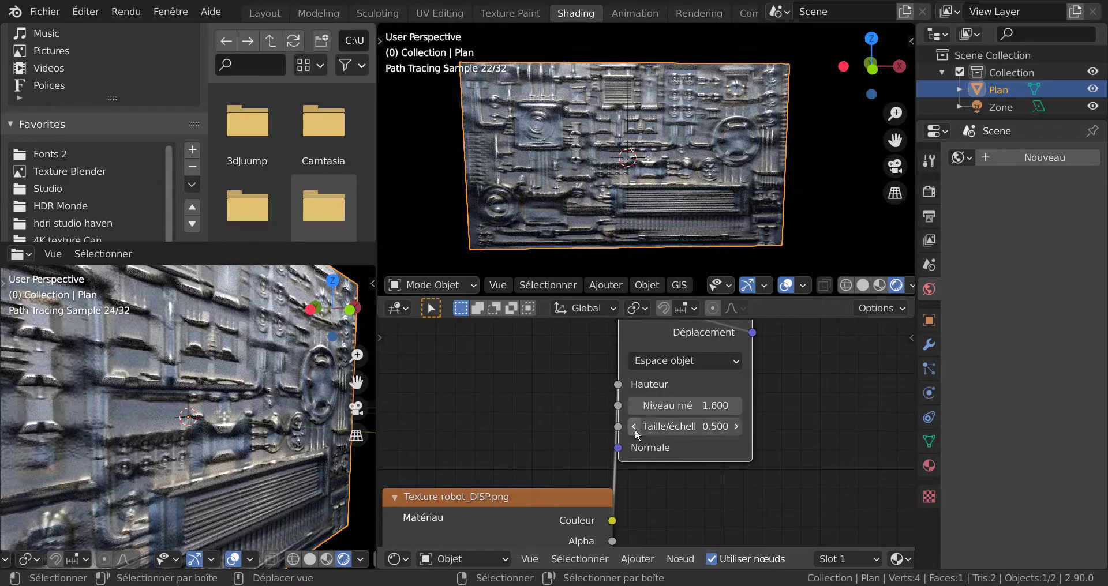
pyautogui.click(634, 427)
pyautogui.scroll(-8, 274, 415)
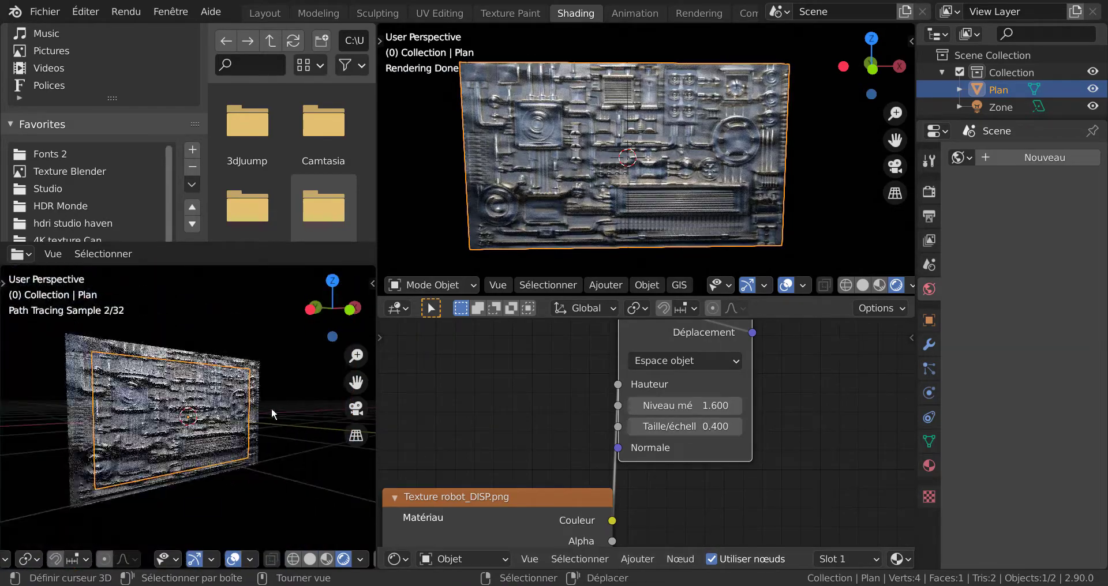
pyautogui.moveTo(179, 468)
pyautogui.mouseDown(button='middle')
pyautogui.moveTo(123, 477)
pyautogui.moveTo(157, 476)
pyautogui.mouseUp(button='middle')
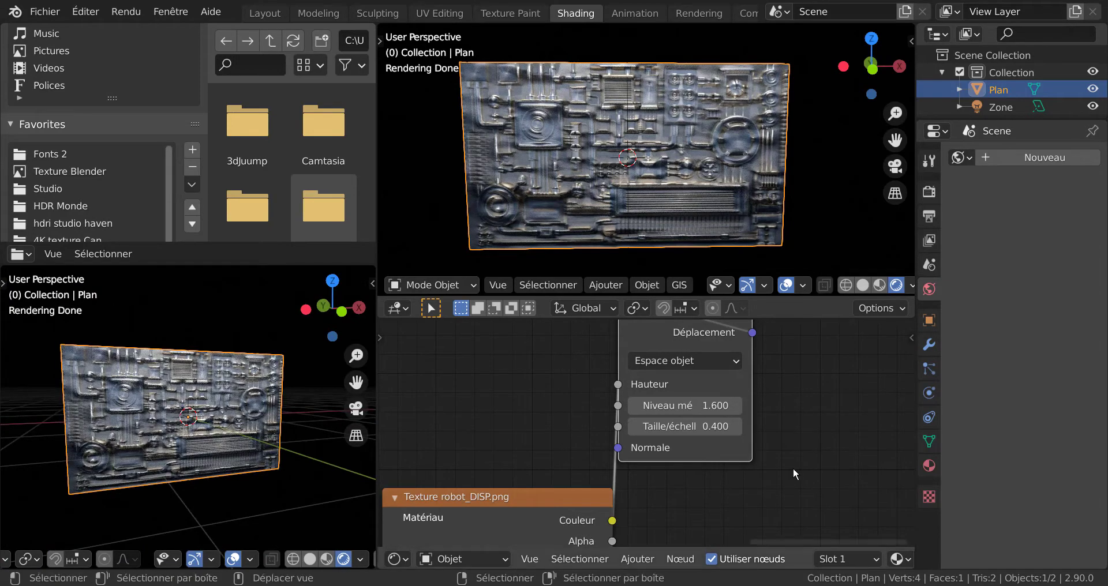
pyautogui.click(634, 427)
pyautogui.click(634, 427)
pyautogui.click(634, 427)
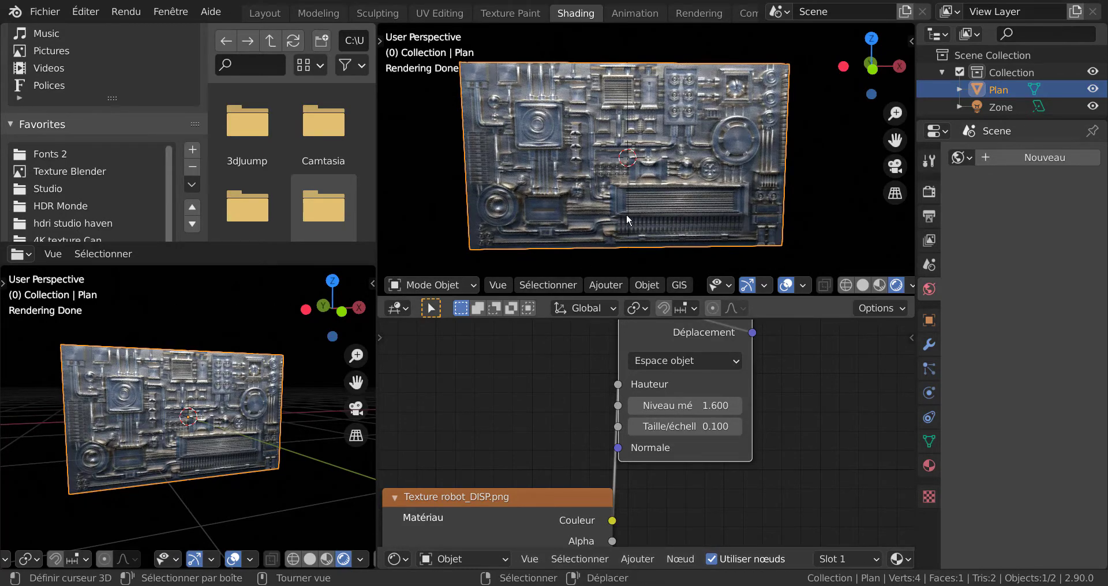
# Examine the displaced relief on the plane from different angles in both 3D viewports.
pyautogui.moveTo(626, 213)
pyautogui.mouseDown(button='middle')
pyautogui.moveTo(770, 214)
pyautogui.moveTo(692, 230)
pyautogui.moveTo(684, 203)
pyautogui.moveTo(669, 205)
pyautogui.mouseUp(button='middle')
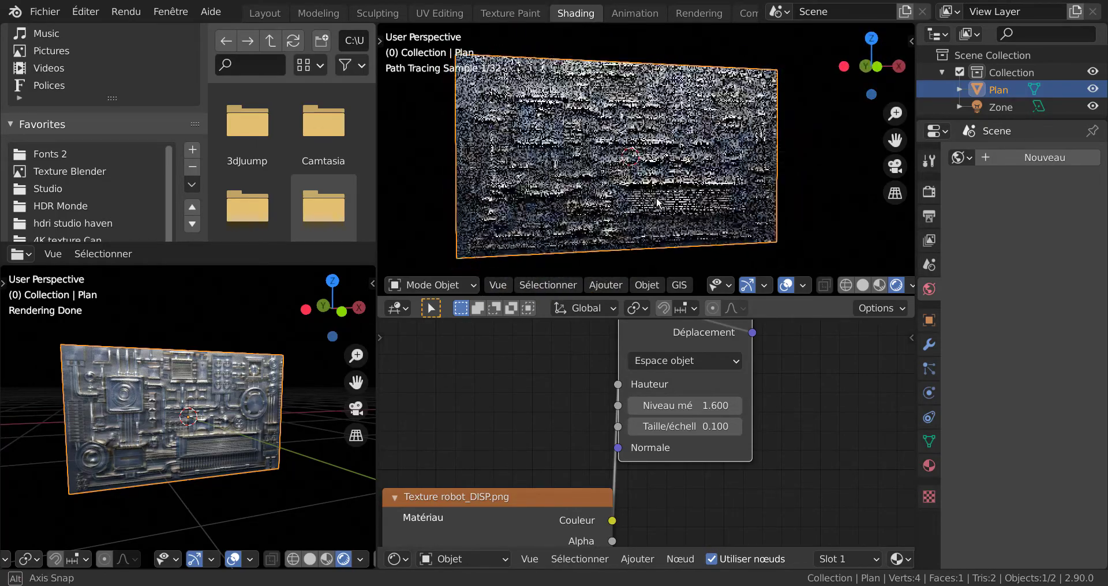
pyautogui.scroll(-2, 268, 466)
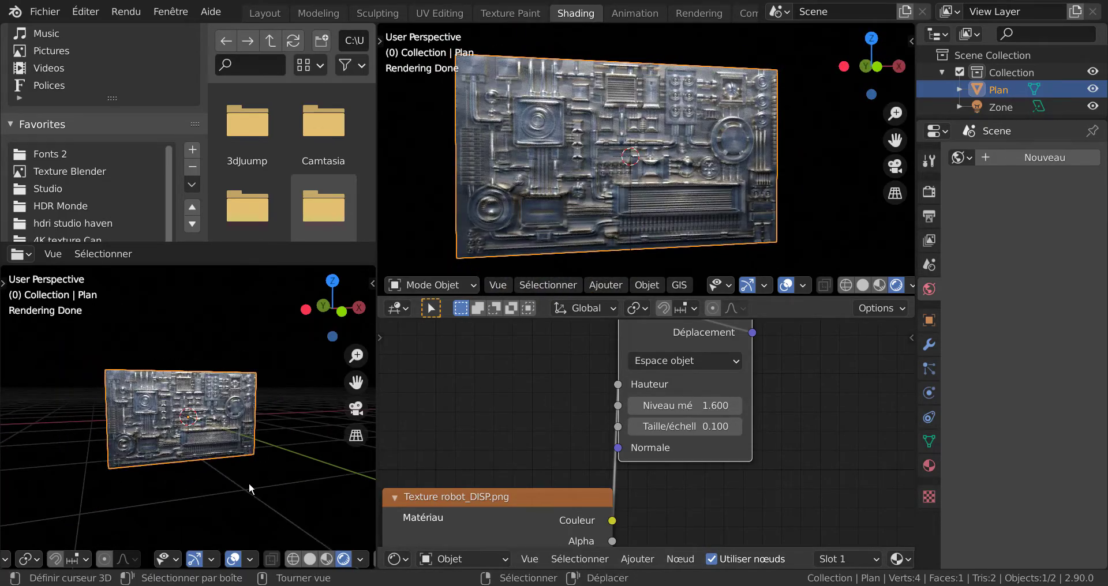
pyautogui.moveTo(248, 482); pyautogui.dragTo(285, 482, button='middle')
pyautogui.scroll(1, 768, 463)
pyautogui.scroll(-5, 769, 460)
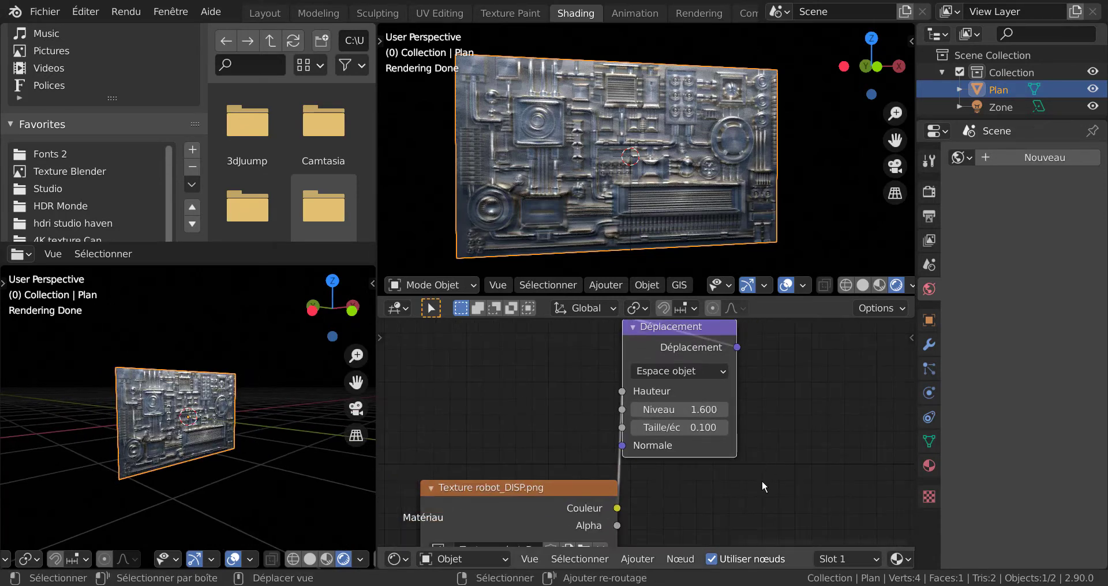
pyautogui.moveTo(761, 483); pyautogui.dragTo(796, 483, button='middle')
pyautogui.scroll(-3, 796, 483)
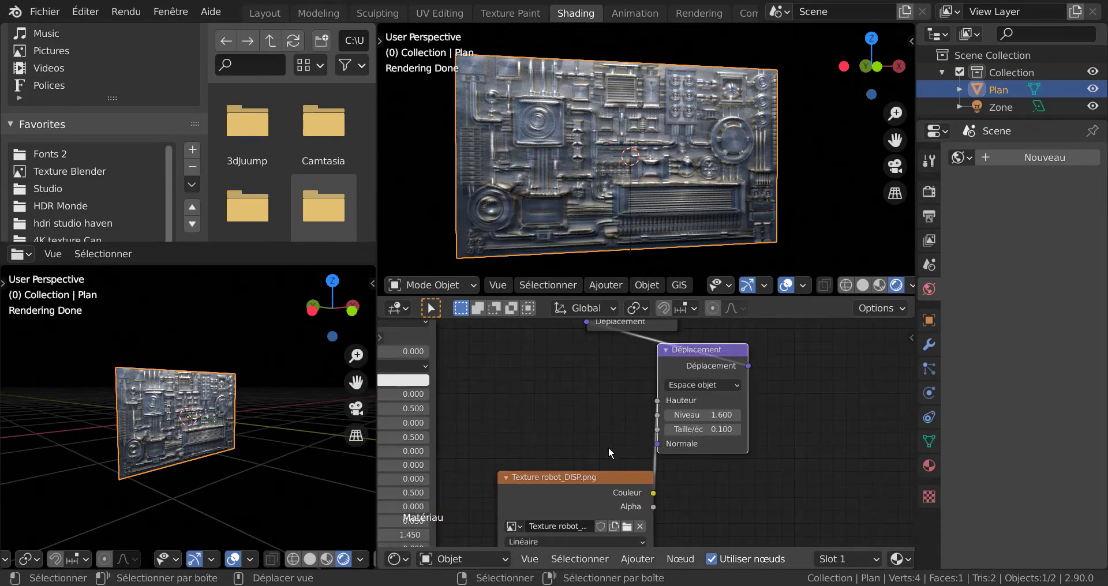
# Move the DISP texture node up so that it sits directly beside the Displacement node.
pyautogui.moveTo(571, 475); pyautogui.dragTo(551, 371)
pyautogui.scroll(-5, 604, 443)
pyautogui.moveTo(718, 435); pyautogui.dragTo(908, 461, button='middle')
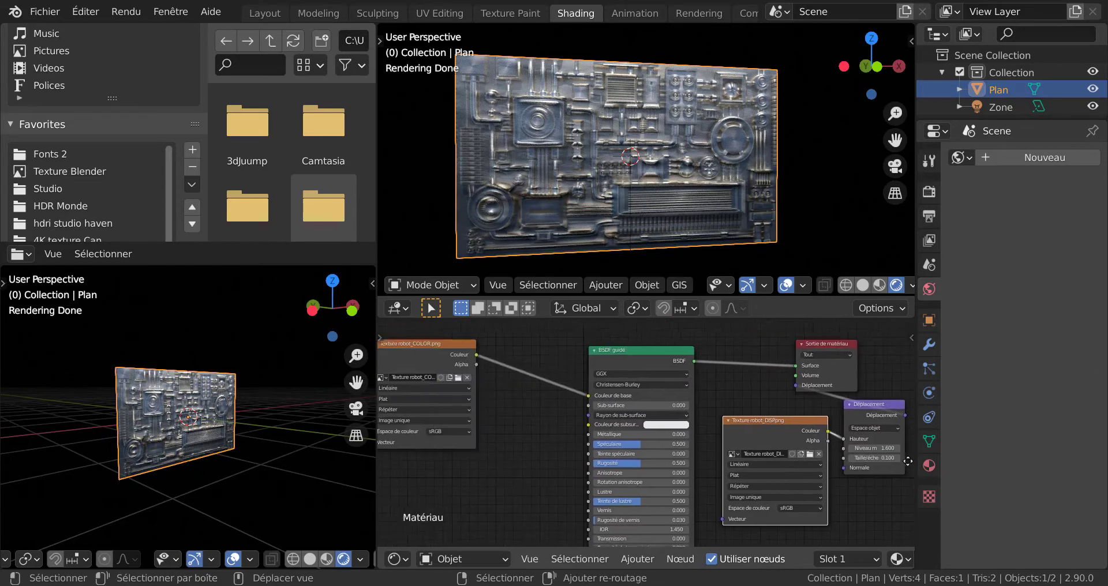
# Move the COLOR texture node higher in the node graph and place a duplicate of it directly below.
pyautogui.scroll(-2, 635, 452)
pyautogui.moveTo(497, 383); pyautogui.dragTo(482, 337)
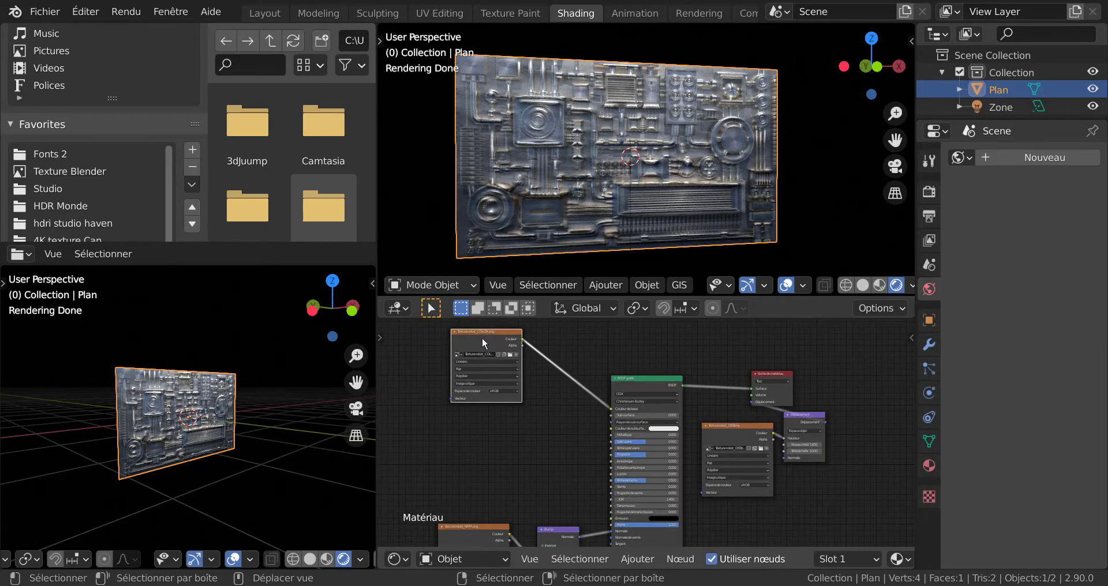
pyautogui.hotkey('shift', 'd')
pyautogui.click(481, 428)
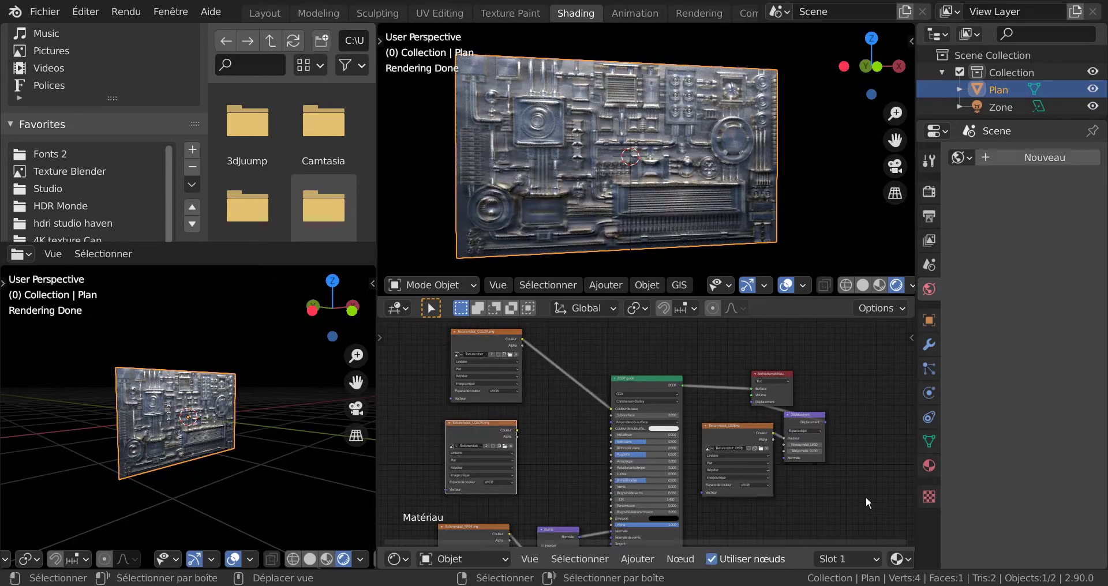
# Set the DISP texture's colour space to Non-Color and inspect the relief up close.
pyautogui.scroll(4, 764, 435)
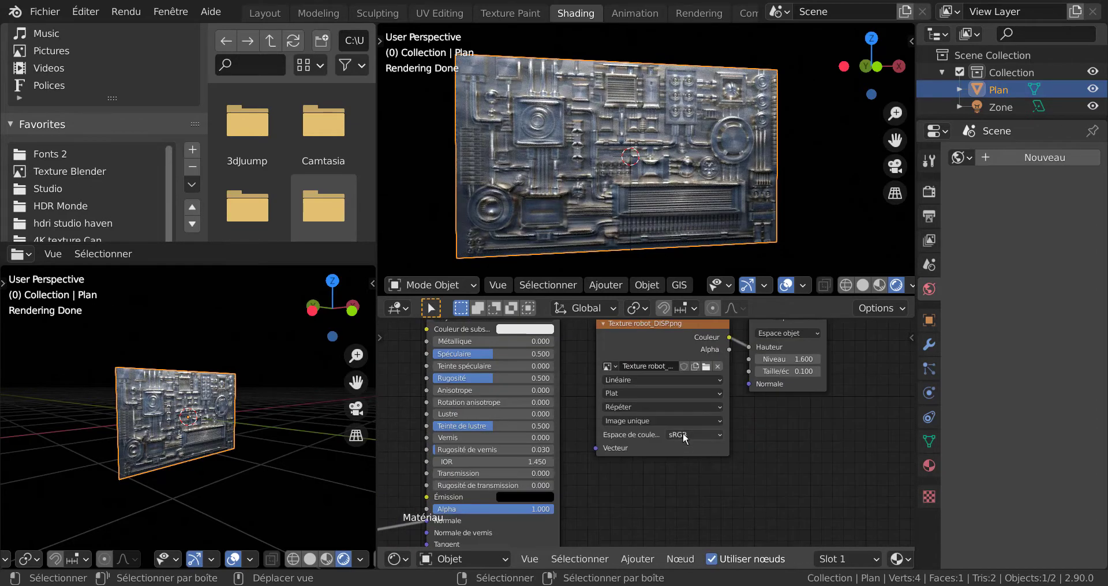
pyautogui.click(683, 435)
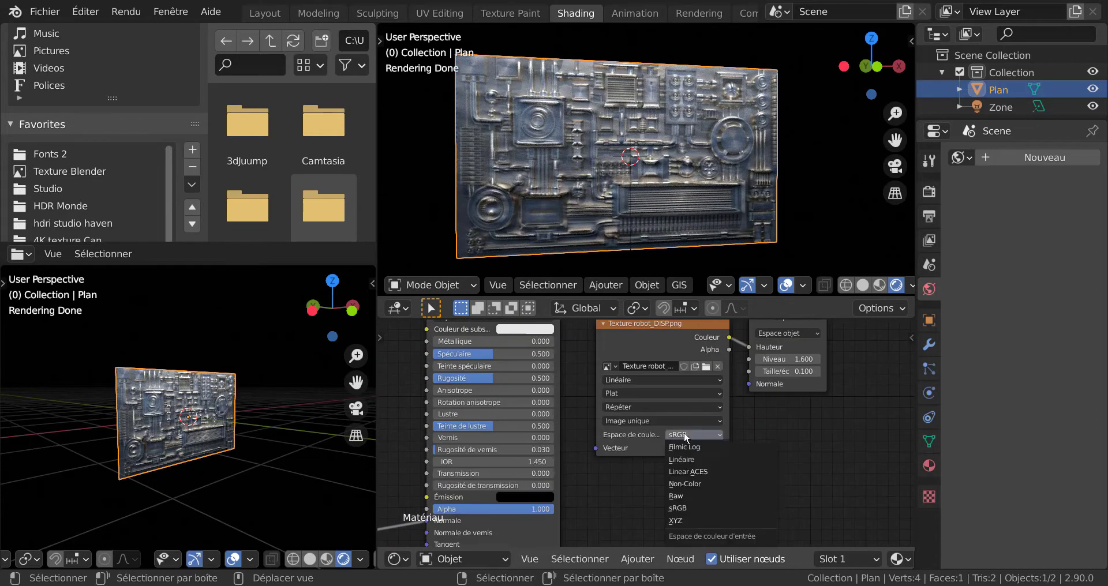
pyautogui.click(698, 483)
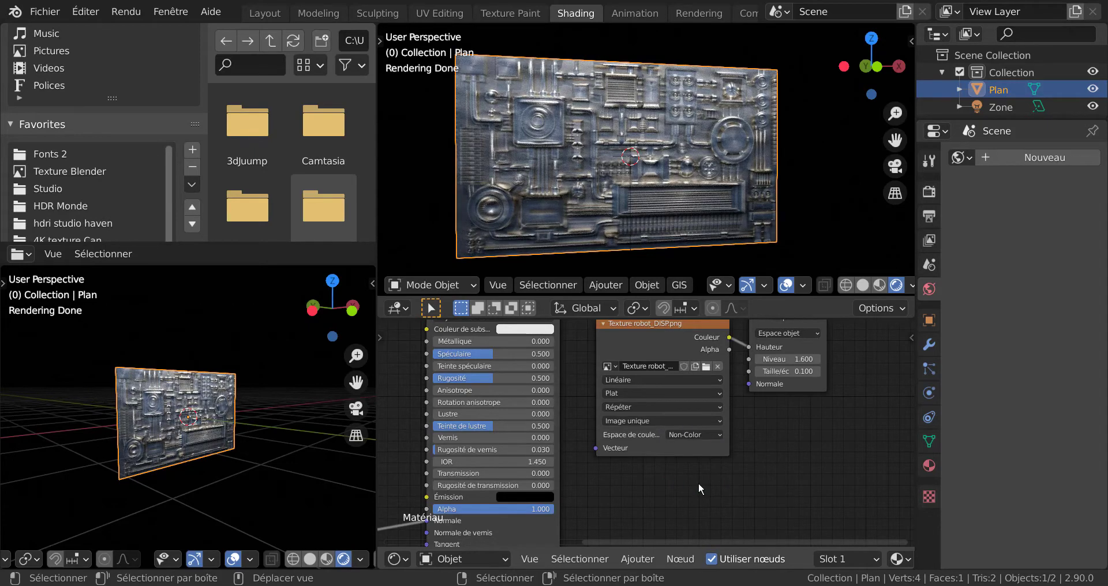
pyautogui.scroll(6, 203, 468)
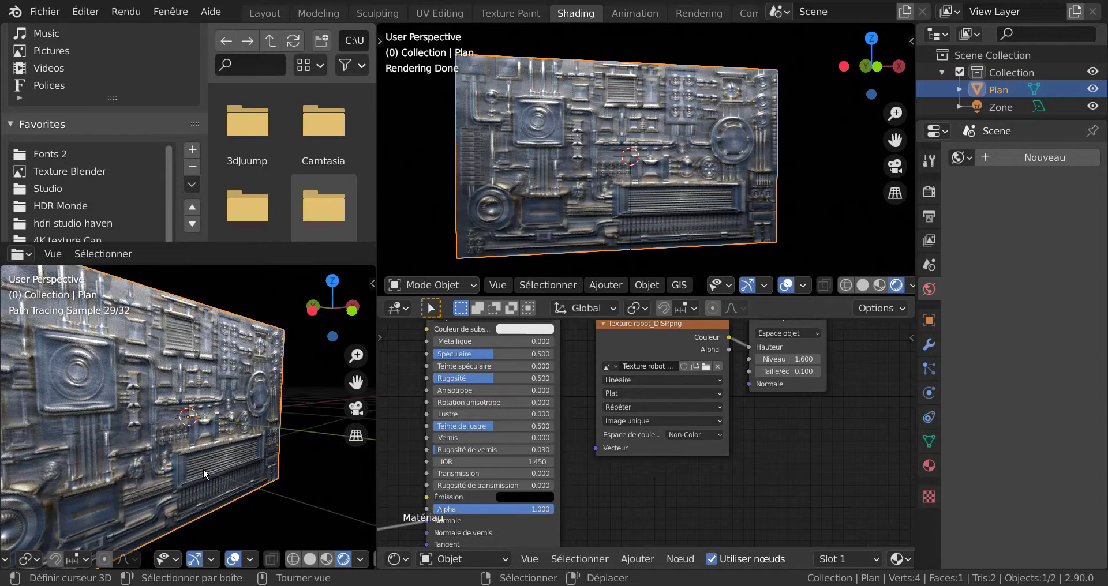
# Compare the relief with the Displacement scale at 0, set the scale to 0.05 and view the plane from the front.
pyautogui.moveTo(751, 495); pyautogui.dragTo(773, 507, button='middle')
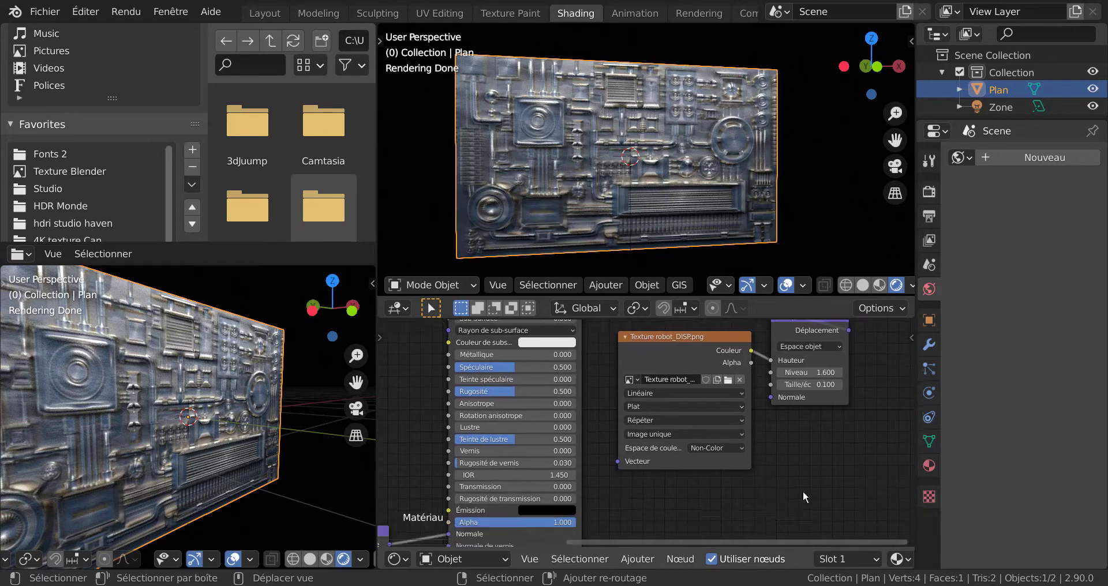
pyautogui.scroll(3, 804, 492)
pyautogui.moveTo(805, 372); pyautogui.dragTo(708, 429, button='middle')
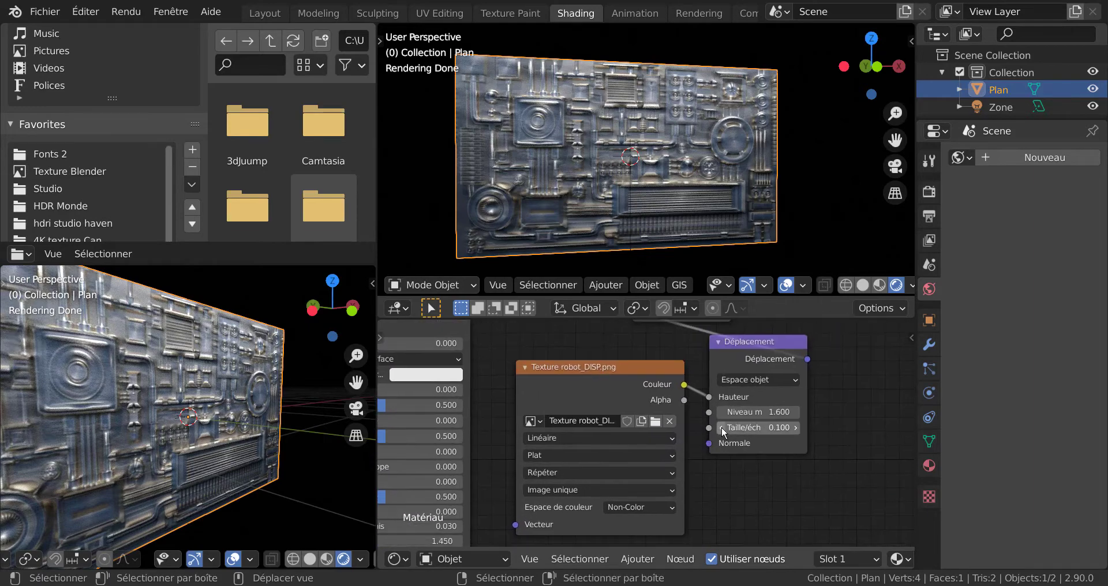
pyautogui.click(721, 429)
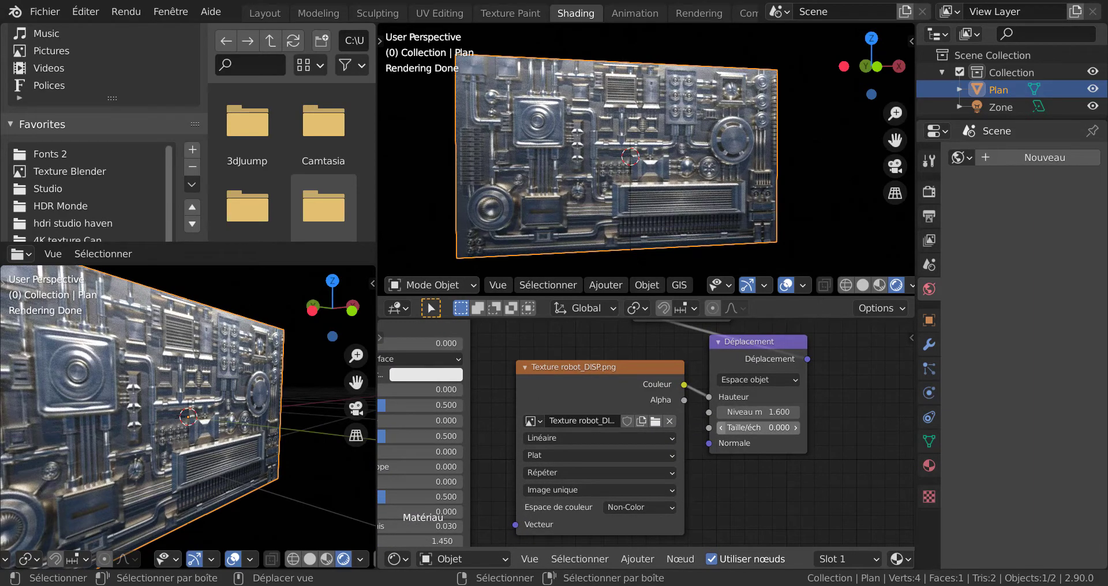
pyautogui.click(796, 428)
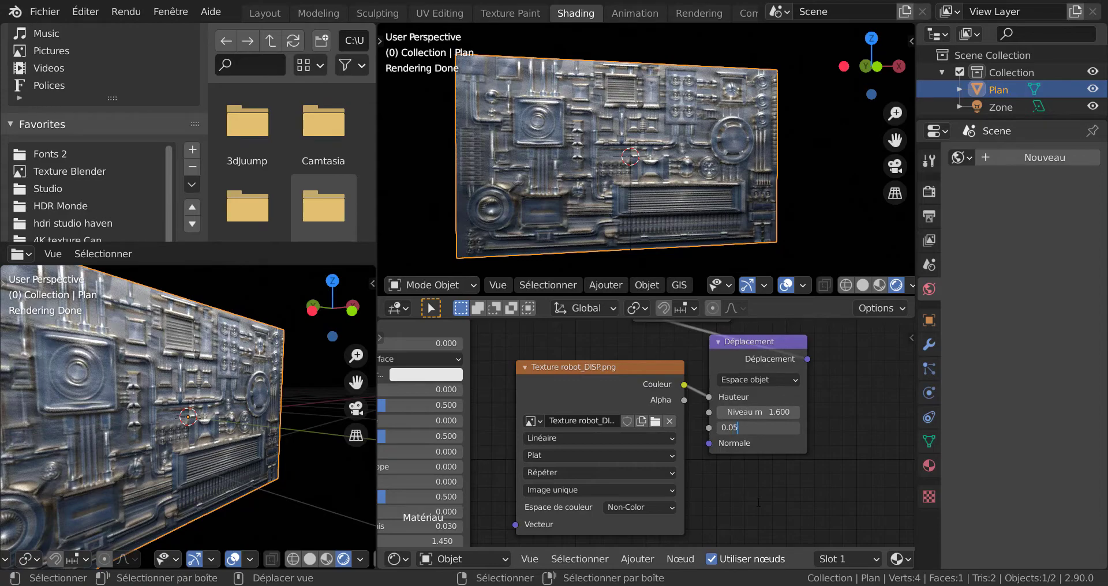
pyautogui.write('0.05')
pyautogui.press('Return')
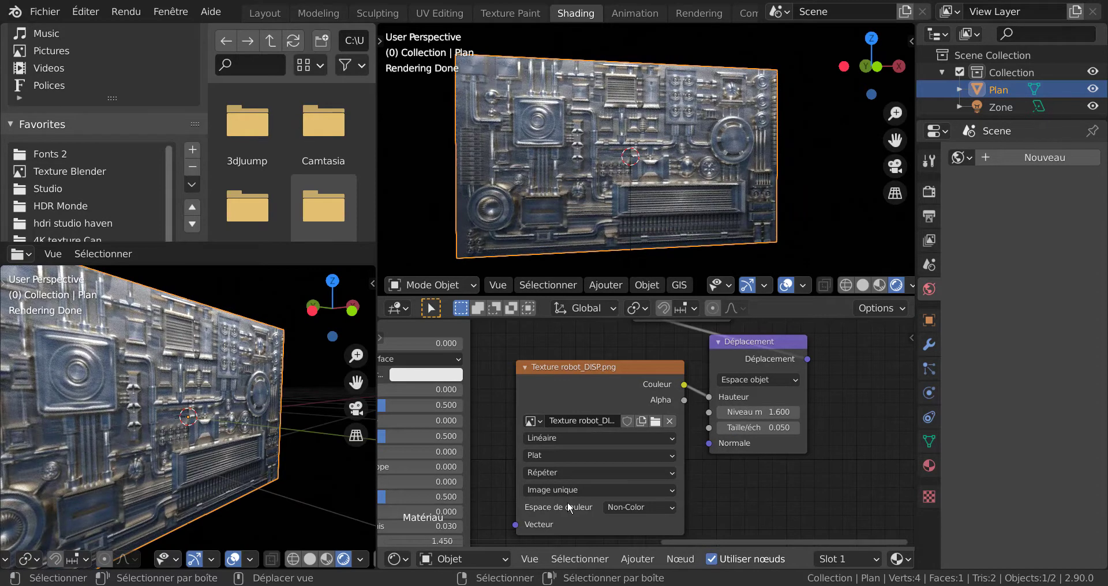
pyautogui.moveTo(296, 459)
pyautogui.mouseDown(button='middle')
pyautogui.moveTo(315, 431)
pyautogui.moveTo(341, 447)
pyautogui.moveTo(196, 448)
pyautogui.mouseUp(button='middle')
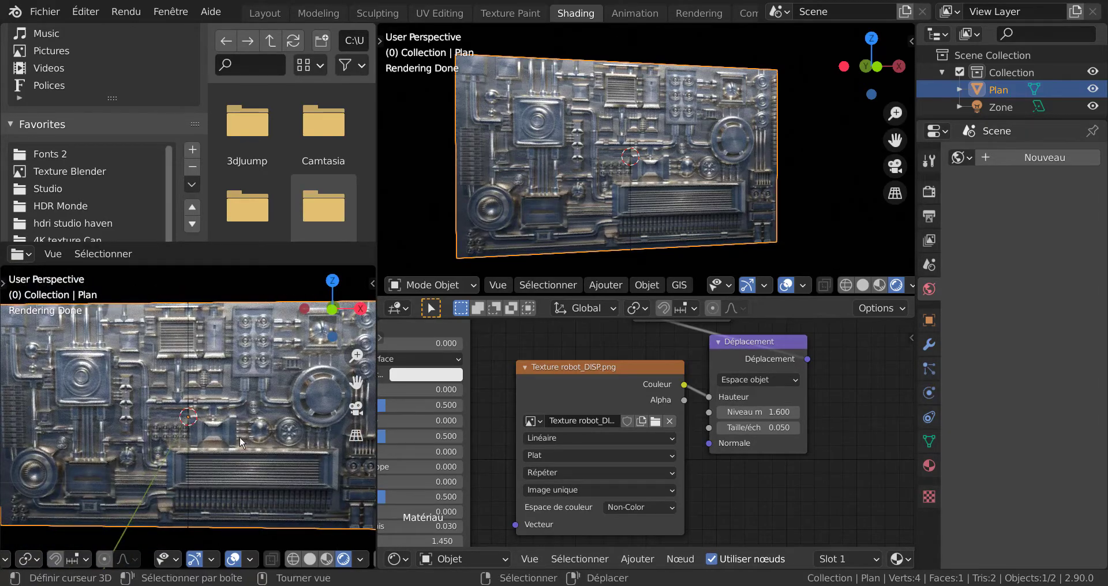
pyautogui.scroll(-1, 240, 436)
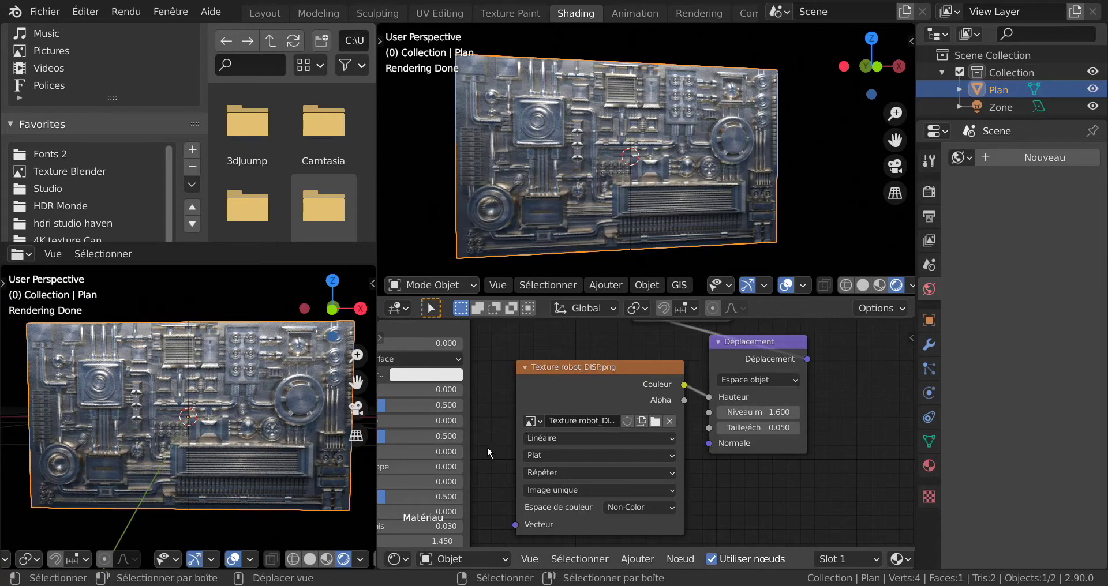
# Load Texture robot_SPEC.png into the duplicated COLOR texture node.
pyautogui.scroll(-5, 725, 451)
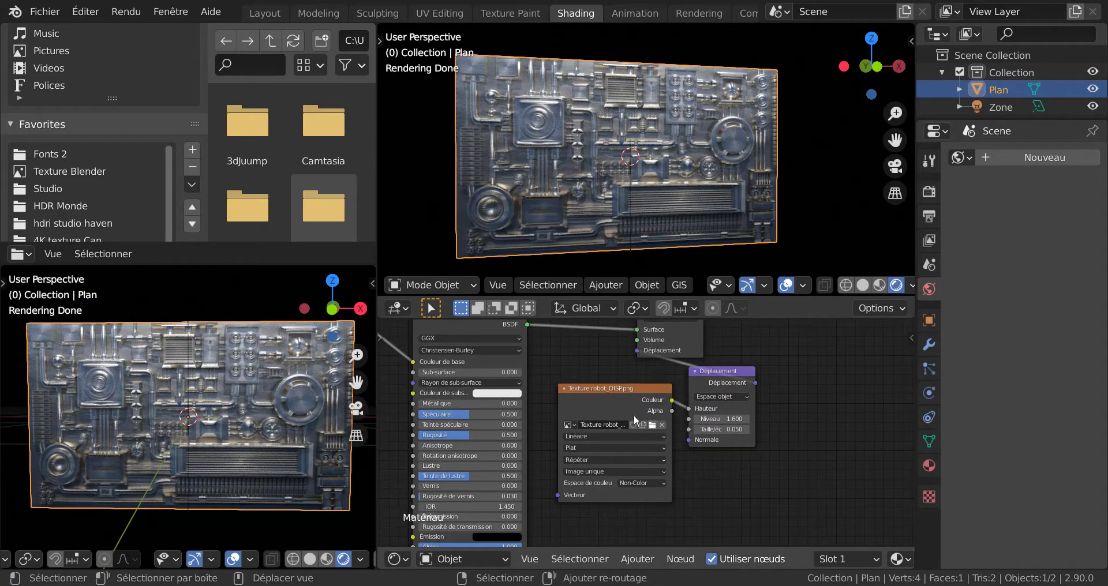
pyautogui.scroll(-4, 695, 451)
pyautogui.moveTo(428, 436); pyautogui.dragTo(687, 437, button='middle')
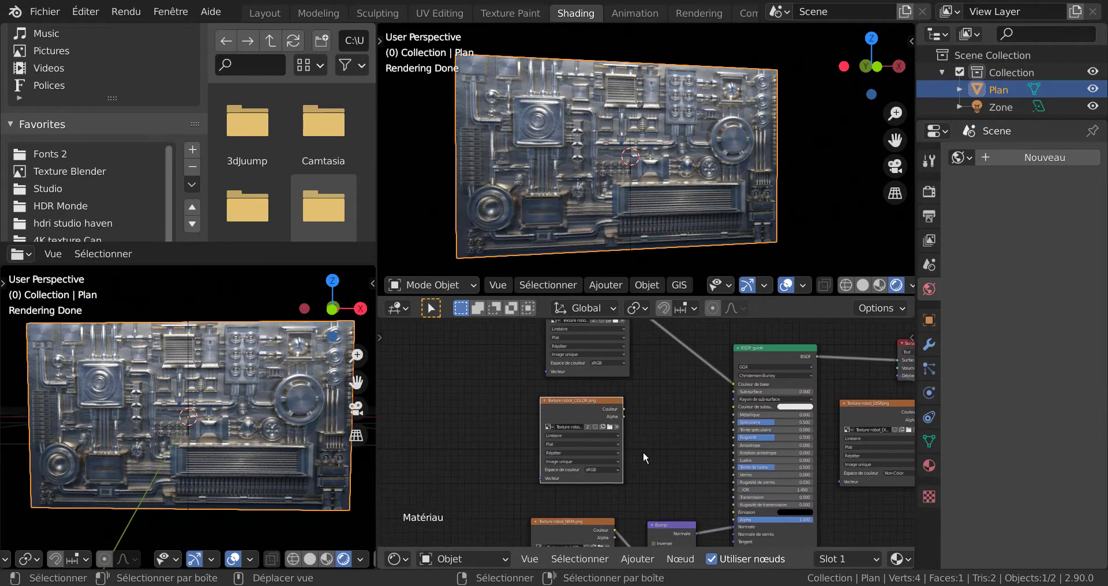
pyautogui.scroll(3, 643, 451)
pyautogui.click(598, 426)
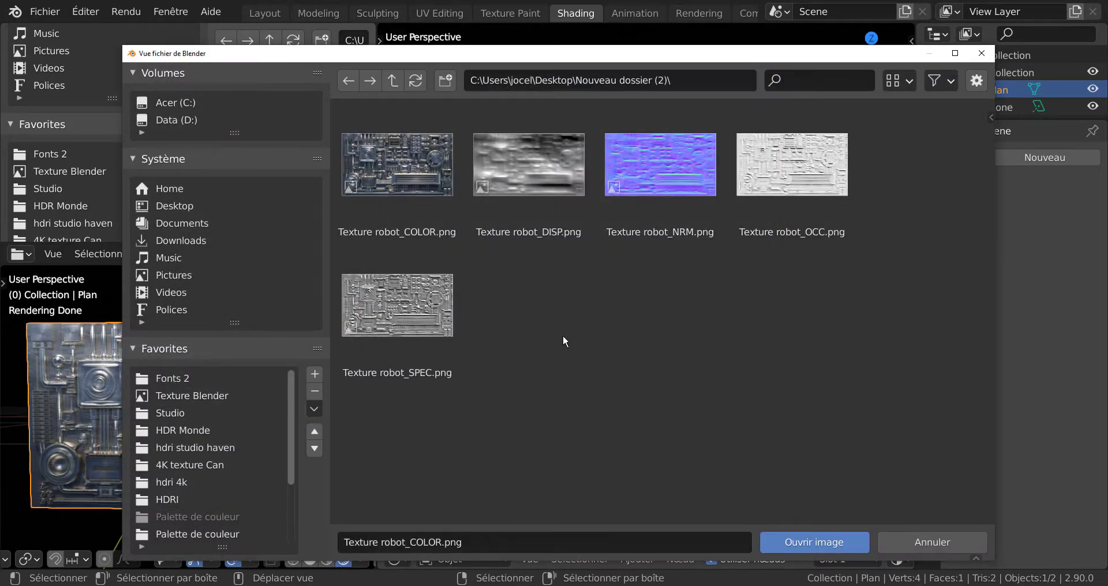
pyautogui.click(369, 304)
pyautogui.click(828, 550)
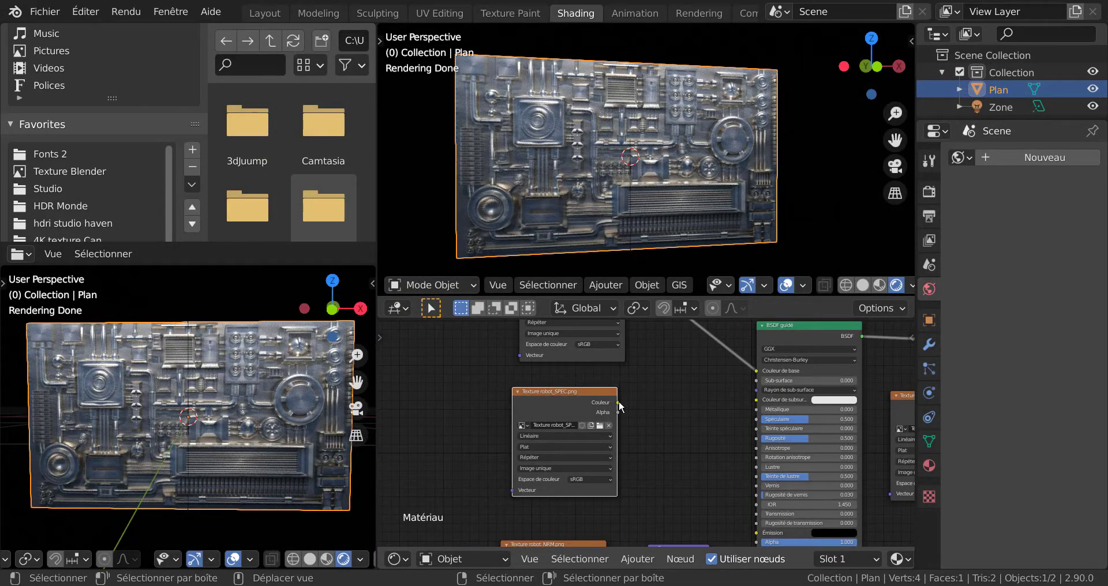
# Connect the SPEC texture's colour to the Principled BSDF's specular input and set its colour space to Non-Color.
pyautogui.moveTo(617, 402); pyautogui.dragTo(757, 420)
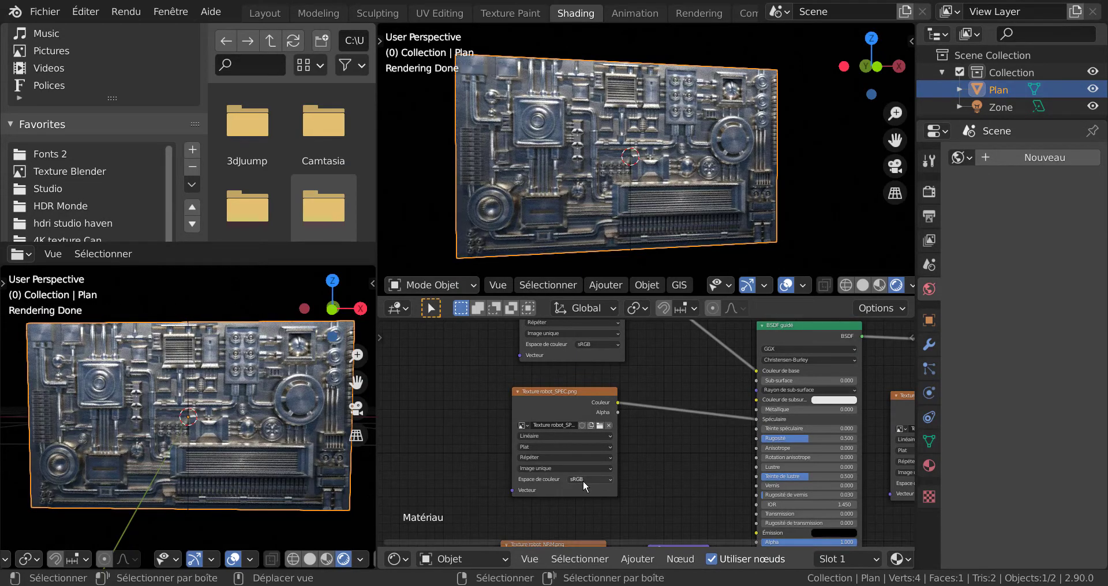
pyautogui.click(582, 479)
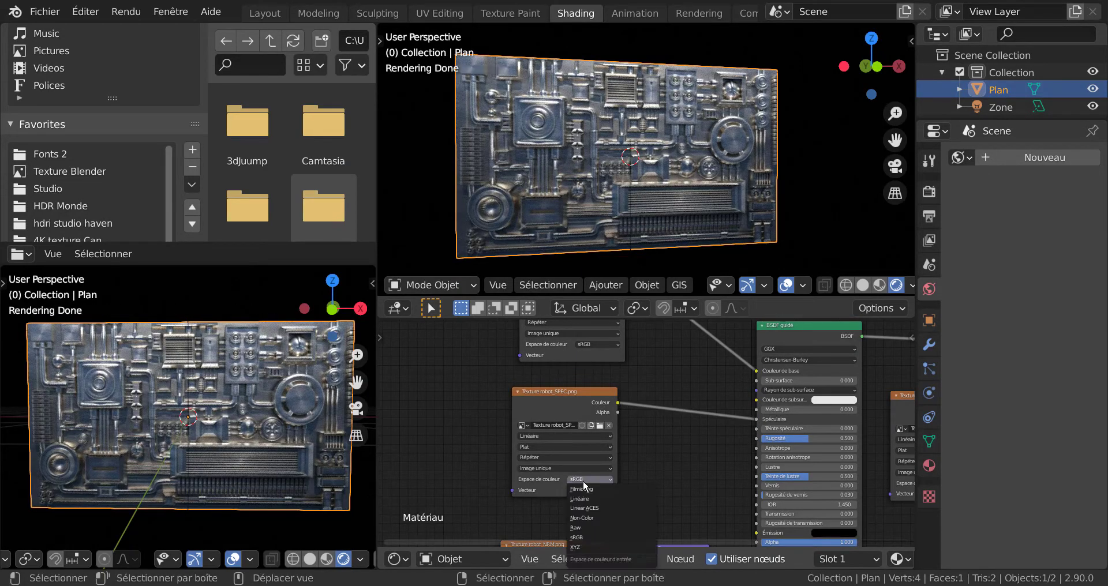
pyautogui.click(587, 518)
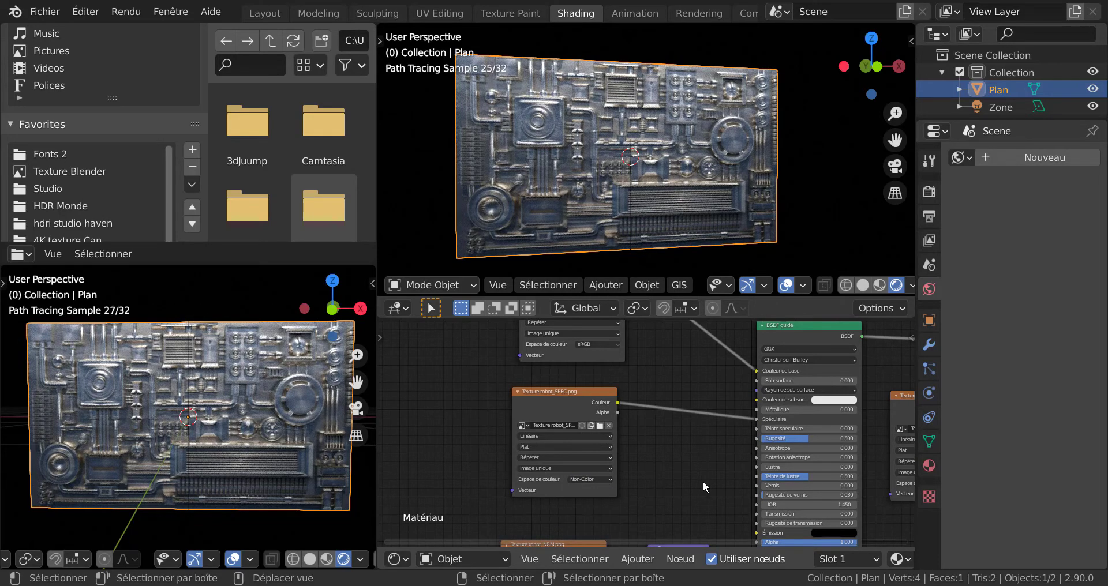
# Move the SPEC texture node closer to the Principled BSDF and disconnect it from the specular input.
pyautogui.scroll(4, 703, 484)
pyautogui.moveTo(741, 469); pyautogui.dragTo(776, 465, button='middle')
pyautogui.moveTo(612, 383); pyautogui.dragTo(693, 381)
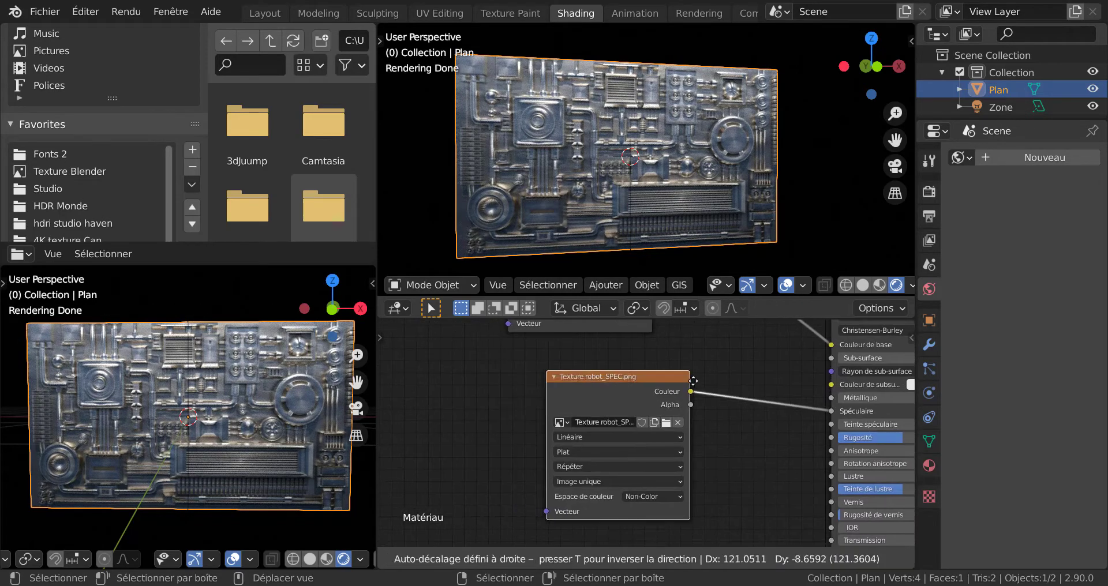
pyautogui.scroll(4, 613, 427)
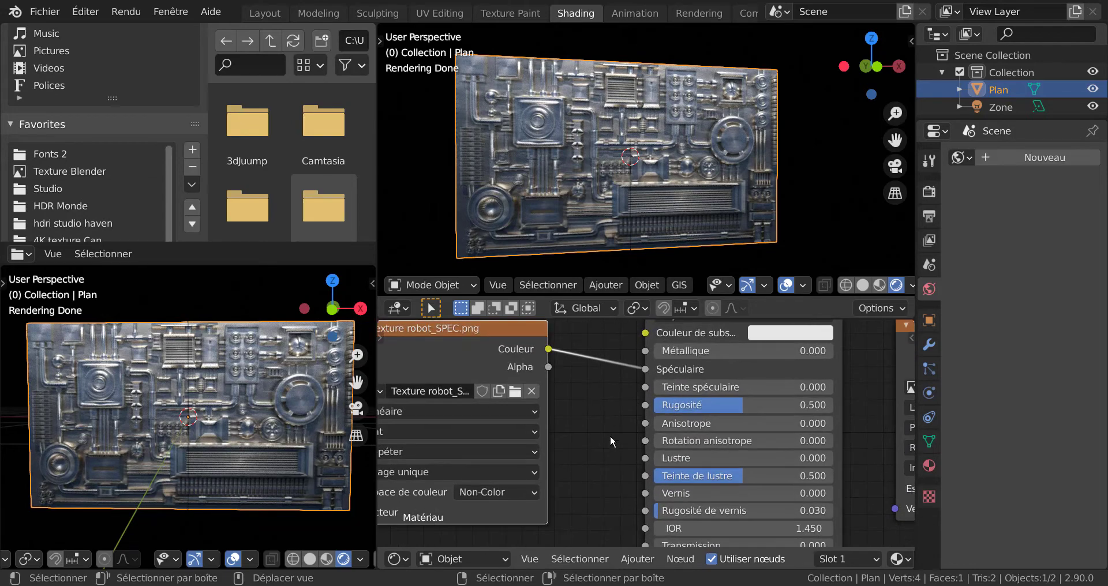
pyautogui.moveTo(611, 436); pyautogui.dragTo(647, 449, button='middle')
pyautogui.moveTo(681, 383); pyautogui.dragTo(663, 403)
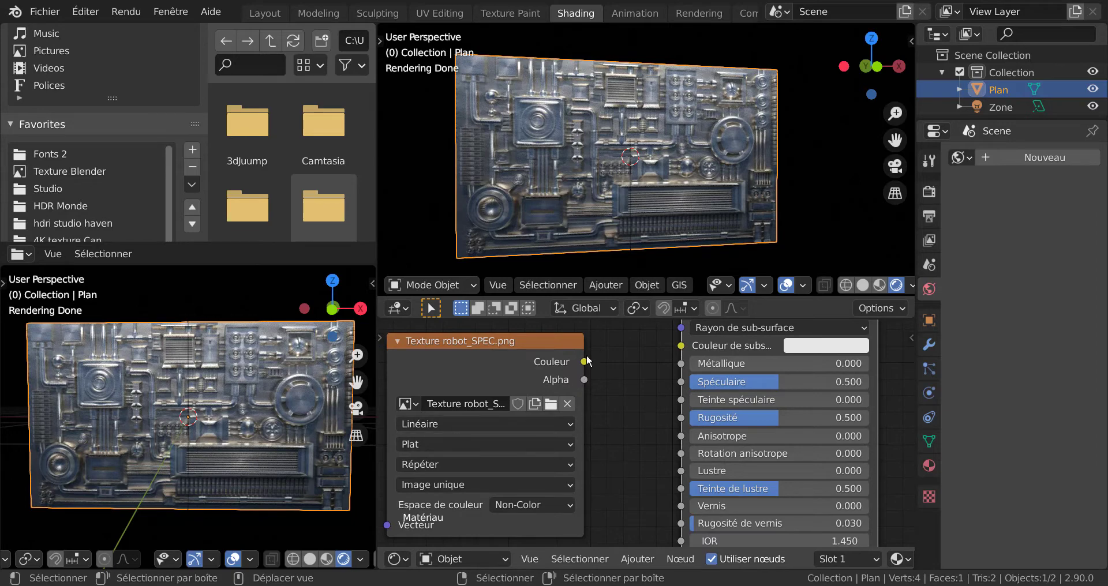
# Set the Principled BSDF's specular to 0.085, roughness to 0.1, and both sheen tint and clearcoat roughness to 0.
pyautogui.moveTo(584, 362)
pyautogui.mouseDown()
pyautogui.moveTo(638, 411)
pyautogui.moveTo(681, 383)
pyautogui.moveTo(856, 382)
pyautogui.moveTo(696, 382)
pyautogui.mouseUp()
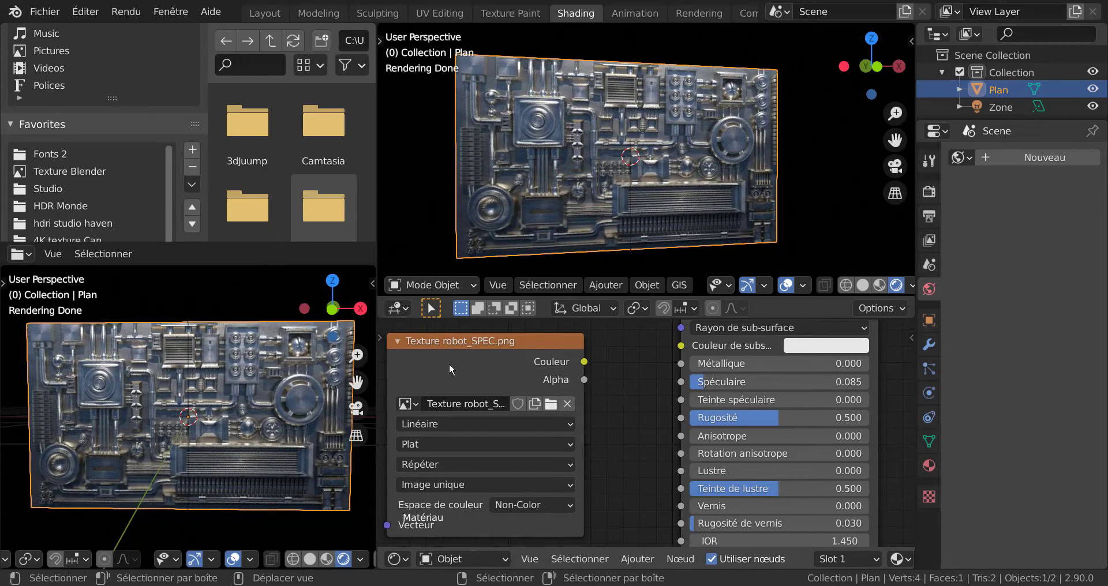
pyautogui.moveTo(772, 418); pyautogui.dragTo(708, 418)
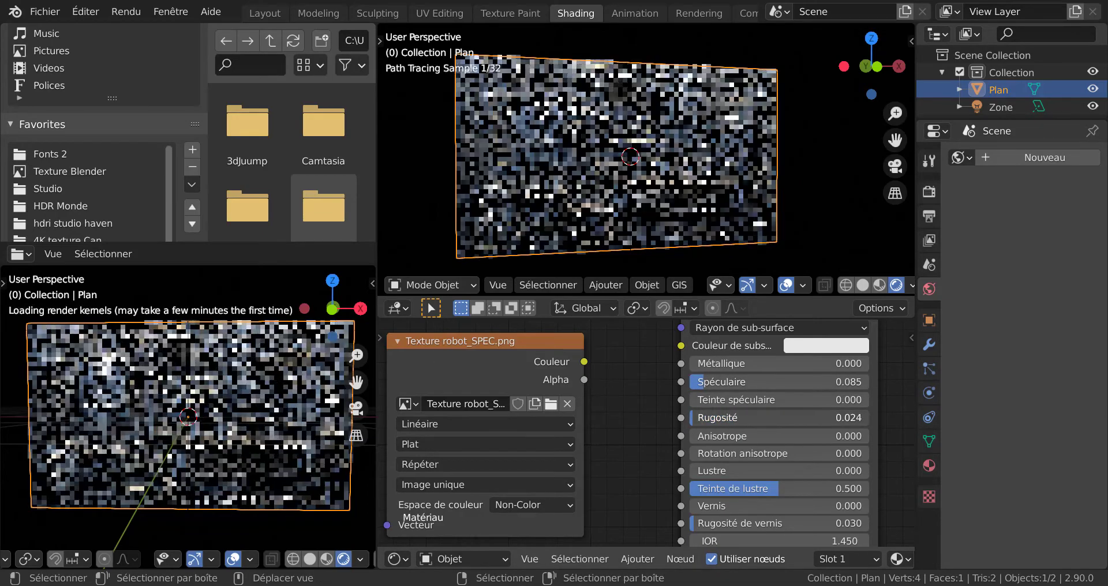
pyautogui.moveTo(763, 488); pyautogui.dragTo(670, 488)
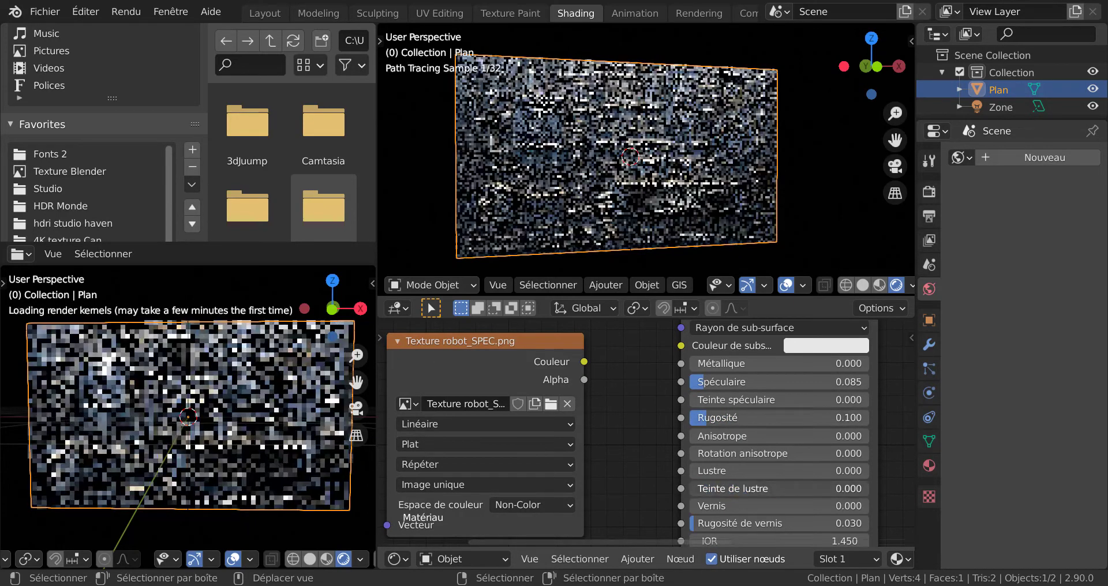
pyautogui.moveTo(700, 523); pyautogui.dragTo(674, 523)
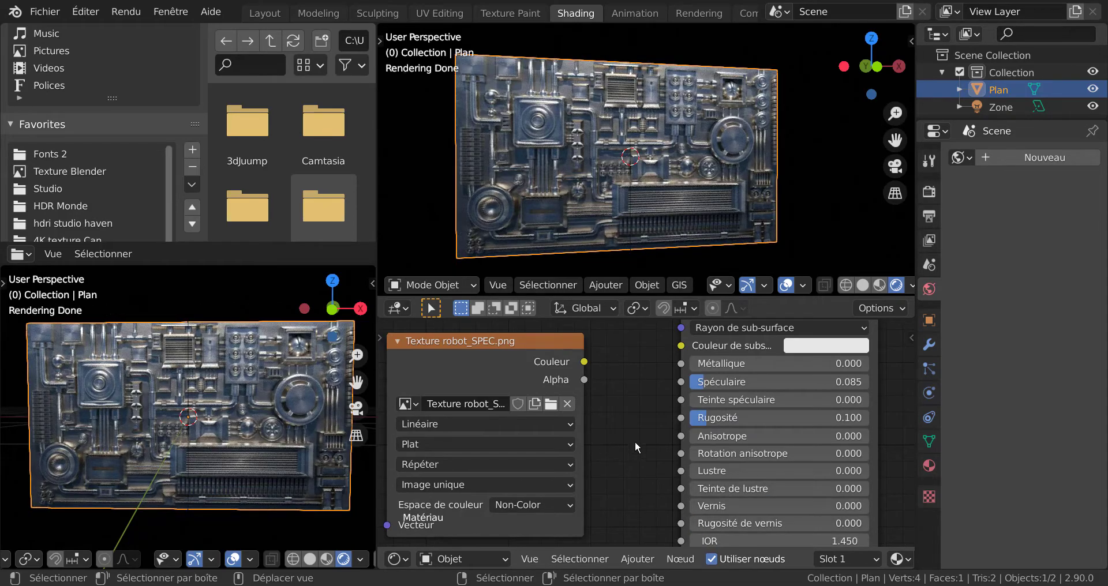
# Set the Principled BSDF's metallic to 0.291, specular to 0.43 and roughness to 0.103, checking the reflections on the plane.
pyautogui.moveTo(703, 423)
pyautogui.mouseDown()
pyautogui.moveTo(730, 422)
pyautogui.moveTo(704, 423)
pyautogui.mouseUp()
pyautogui.moveTo(241, 450)
pyautogui.mouseDown(button='middle')
pyautogui.moveTo(310, 455)
pyautogui.moveTo(262, 437)
pyautogui.mouseUp(button='middle')
pyautogui.moveTo(702, 386)
pyautogui.mouseDown()
pyautogui.moveTo(871, 386)
pyautogui.moveTo(698, 386)
pyautogui.moveTo(835, 363)
pyautogui.moveTo(742, 364)
pyautogui.moveTo(763, 382)
pyautogui.mouseUp()
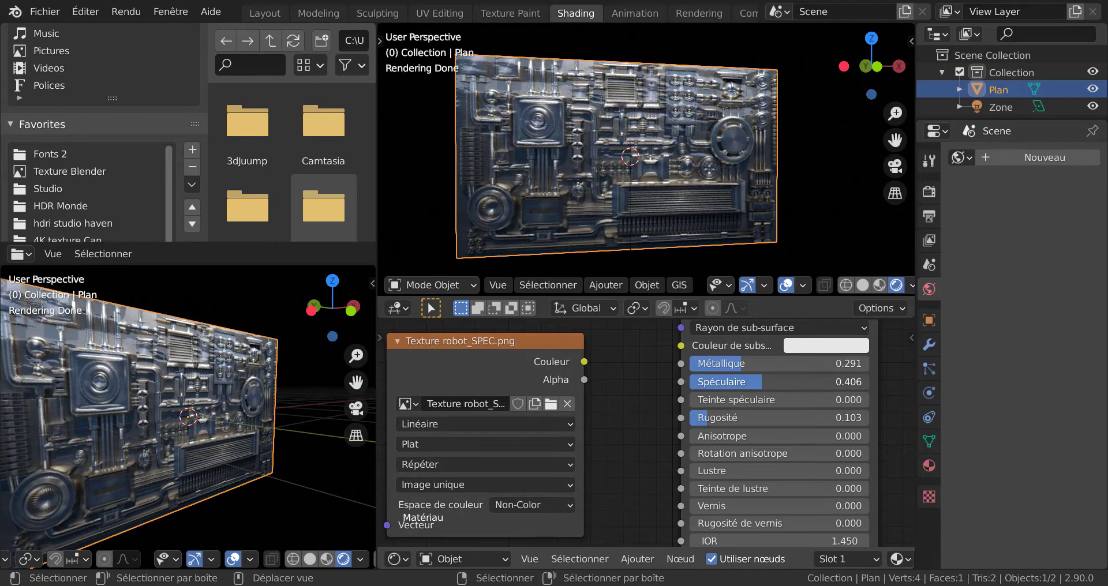
pyautogui.moveTo(763, 382); pyautogui.dragTo(766, 382)
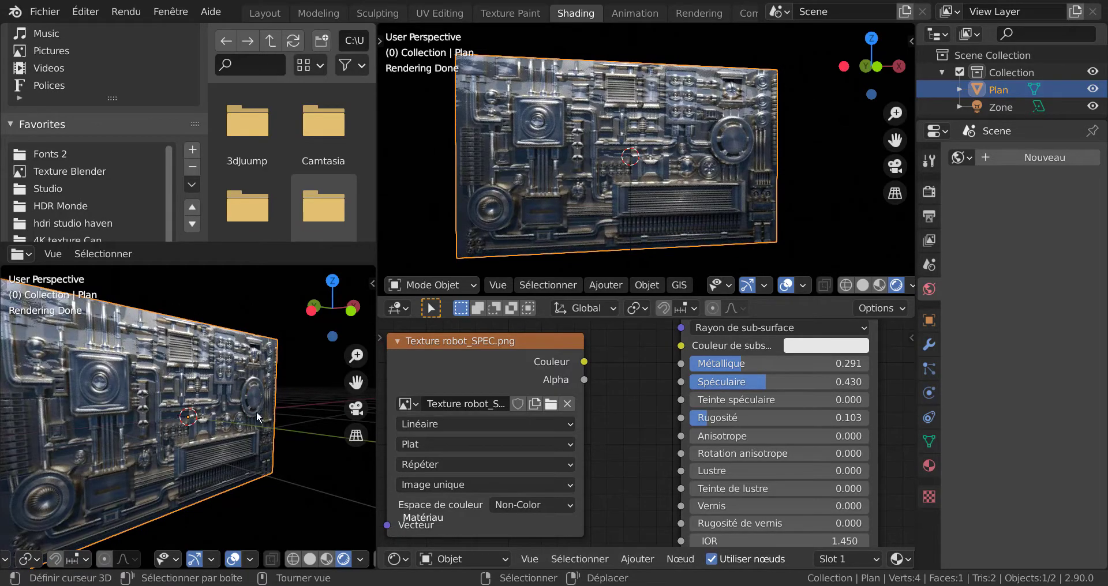
pyautogui.scroll(-4, 256, 411)
pyautogui.moveTo(299, 420); pyautogui.dragTo(275, 417, button='middle')
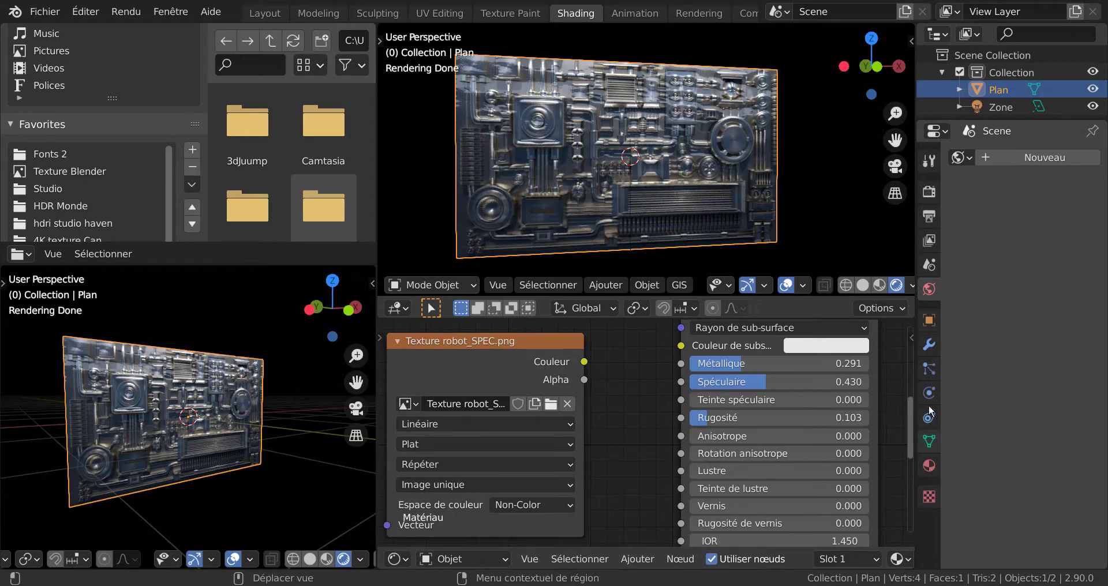
# Give the Zone area light a pale yellow-green colour with hue 0.219 and saturation 0.113, and raise its power to 470.2 W.
pyautogui.click(1004, 107)
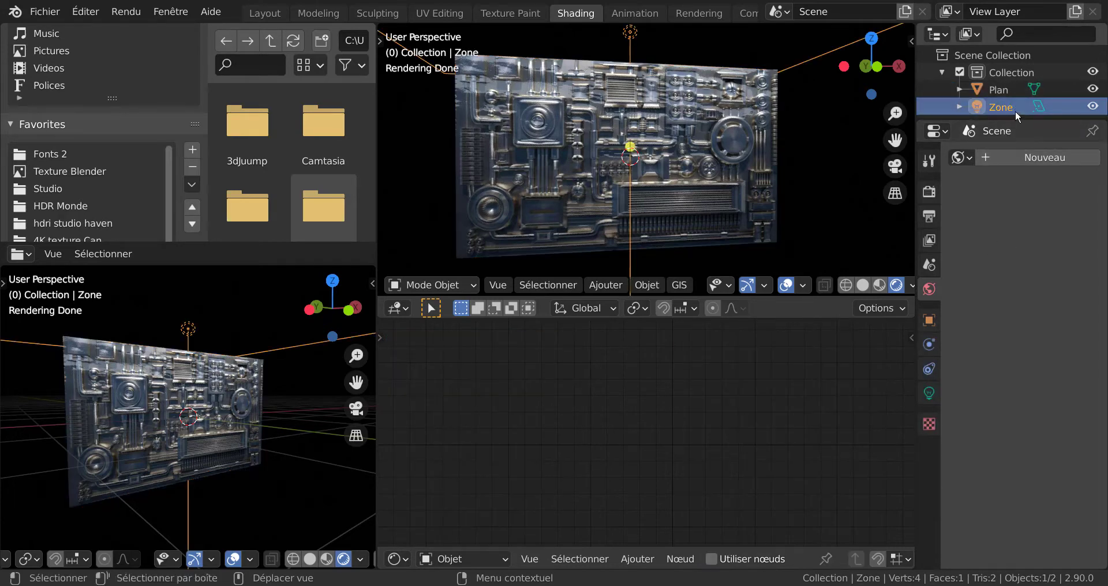
pyautogui.click(928, 393)
pyautogui.click(1038, 256)
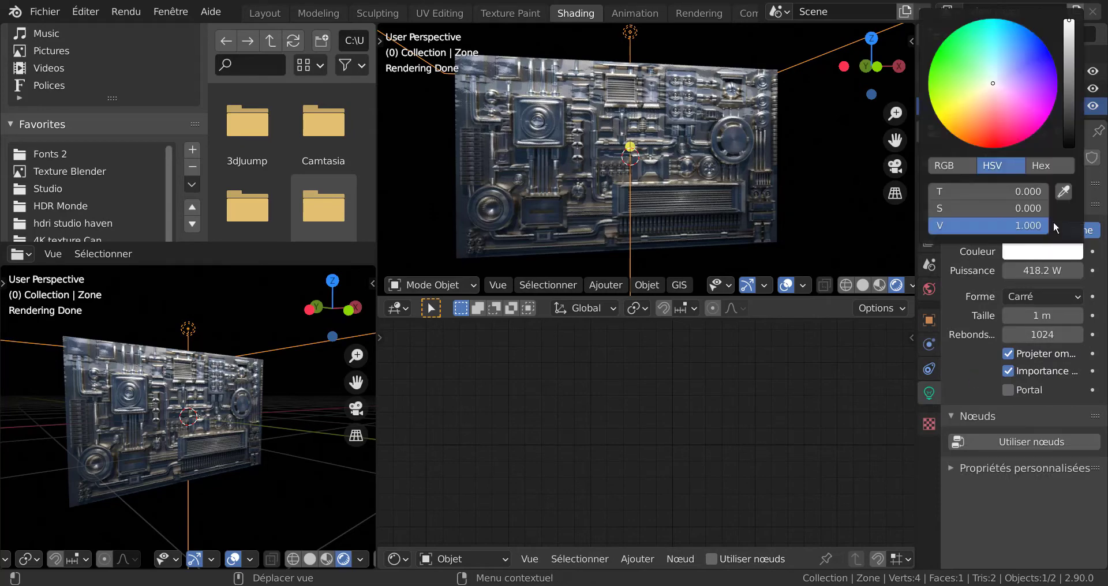
pyautogui.moveTo(983, 85); pyautogui.dragTo(986, 85)
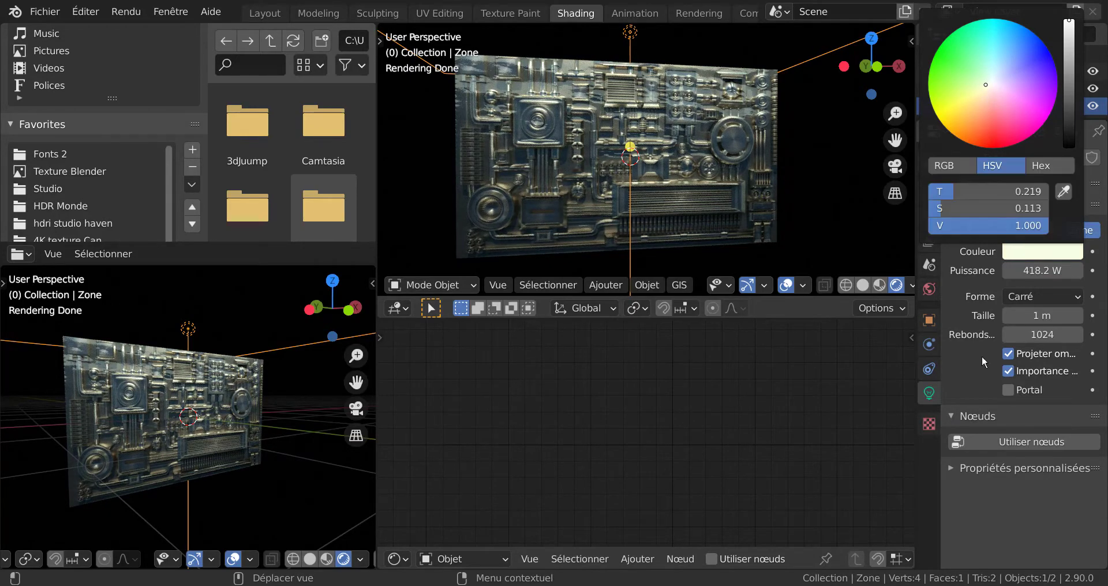
pyautogui.moveTo(1029, 271)
pyautogui.mouseDown()
pyautogui.moveTo(1103, 271)
pyautogui.moveTo(1027, 271)
pyautogui.mouseUp()
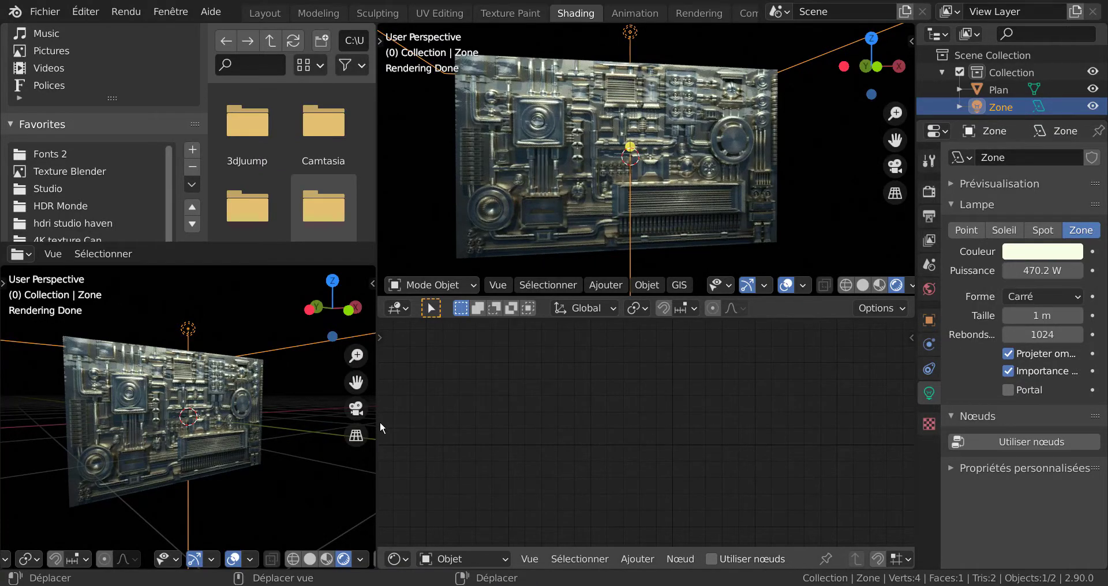
# Switch to the Layout workspace and add a point light to the scene.
pyautogui.scroll(-3, 319, 445)
pyautogui.moveTo(302, 468); pyautogui.dragTo(314, 469, button='middle')
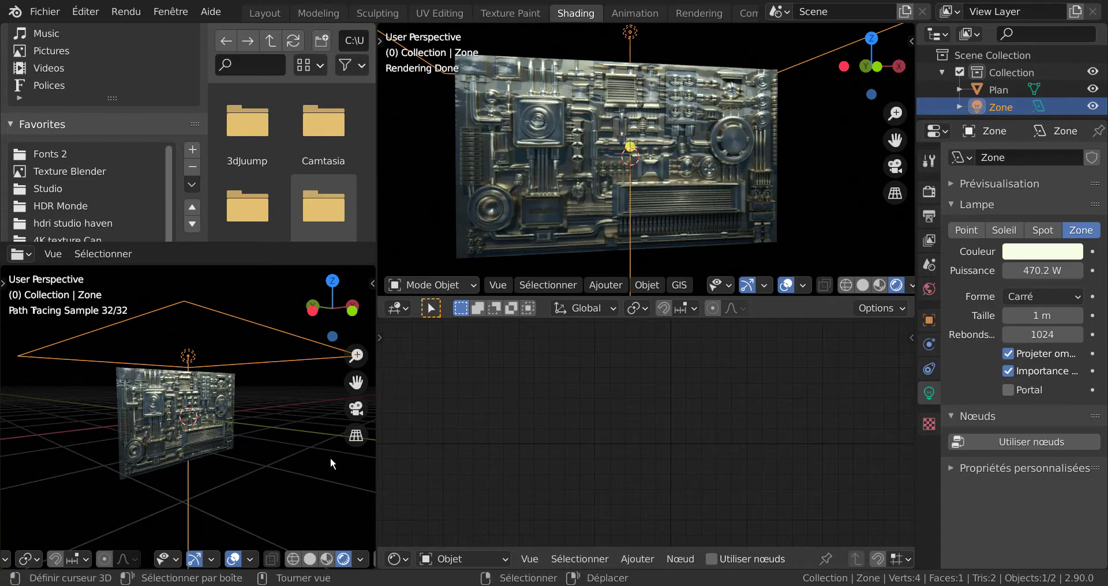
pyautogui.click(264, 13)
pyautogui.scroll(-2, 484, 404)
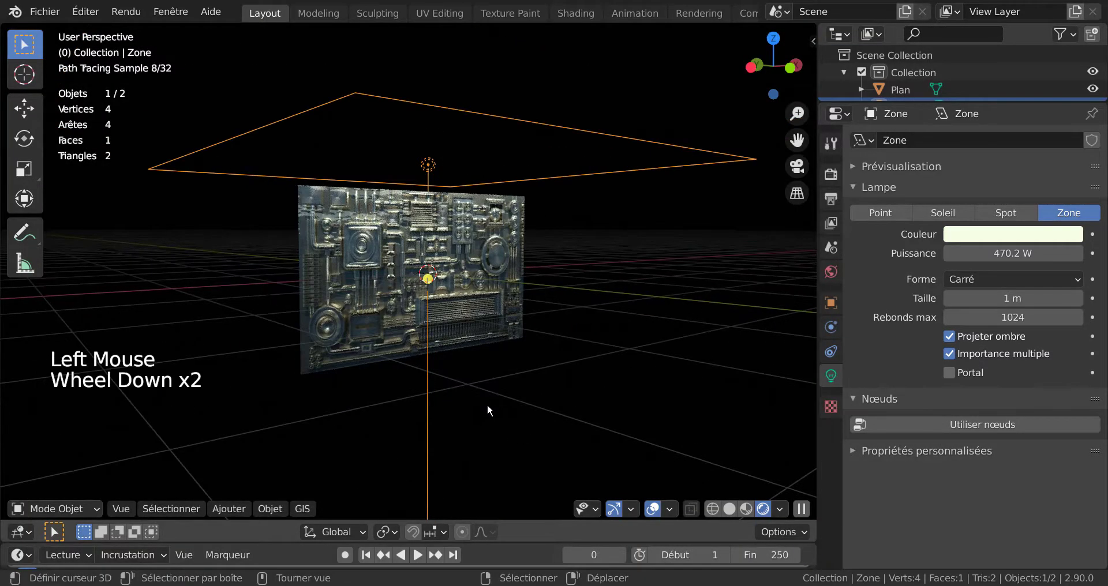
pyautogui.click(244, 511)
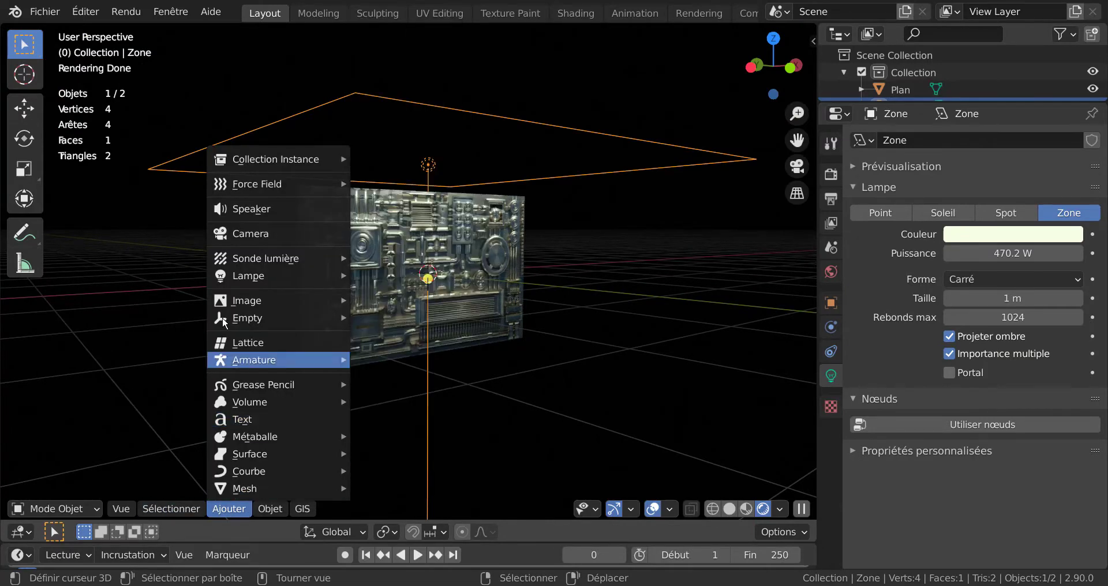
pyautogui.moveTo(234, 278)
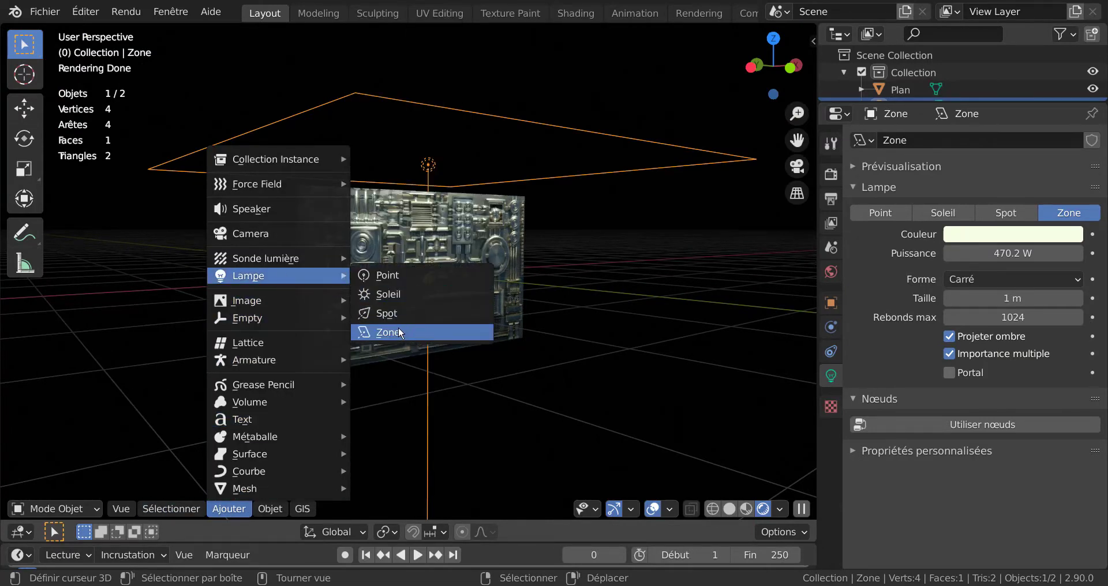
pyautogui.click(398, 283)
# Move the point light about 0.87 m along the negative Y axis, out in front of the plane.
pyautogui.moveTo(496, 438); pyautogui.dragTo(484, 391, button='middle')
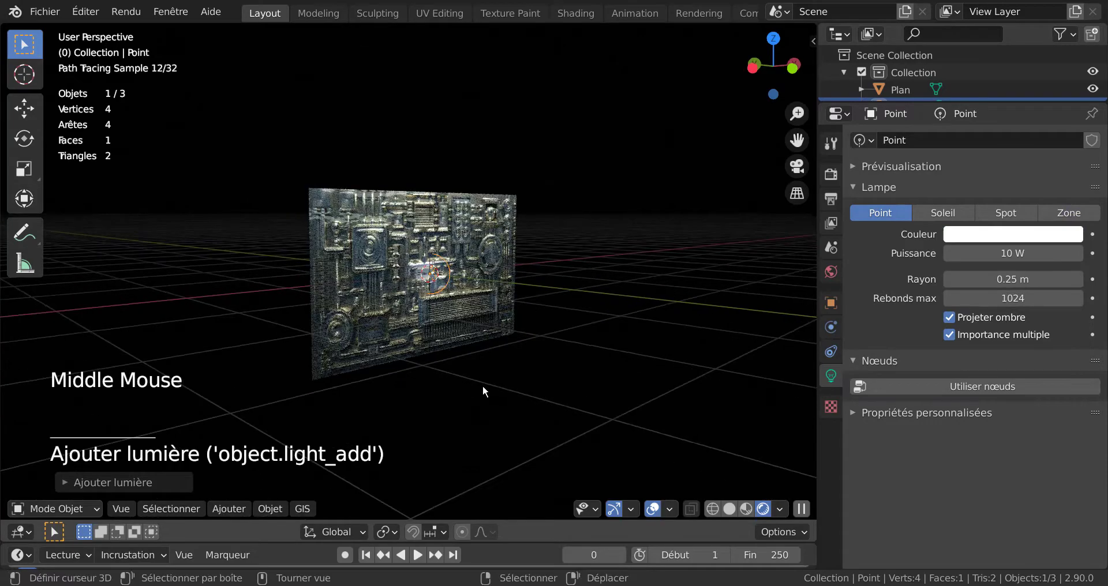
pyautogui.scroll(2, 483, 391)
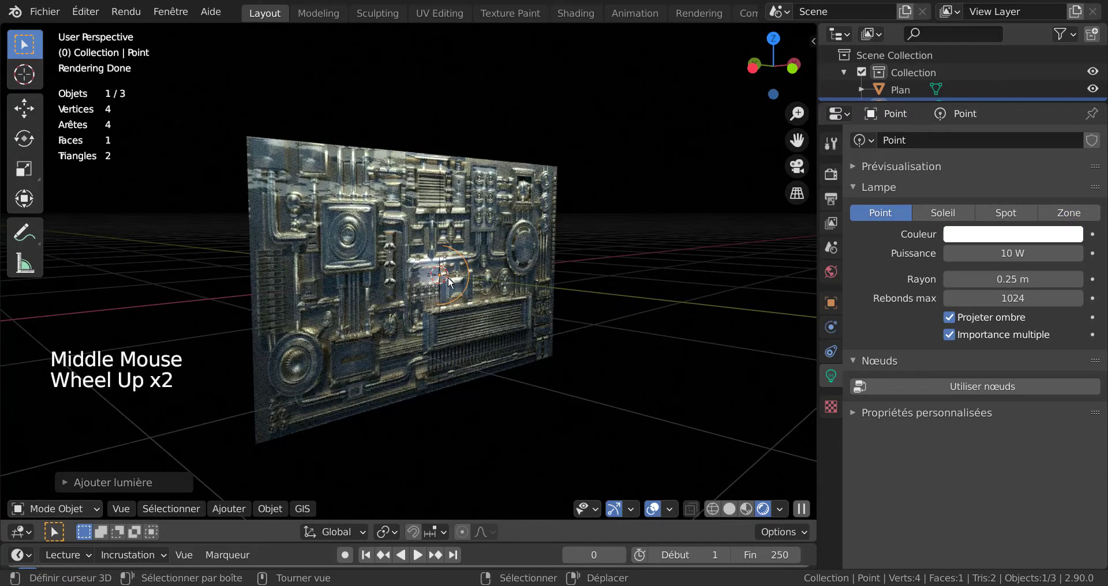
pyautogui.press('g')
pyautogui.press('y')
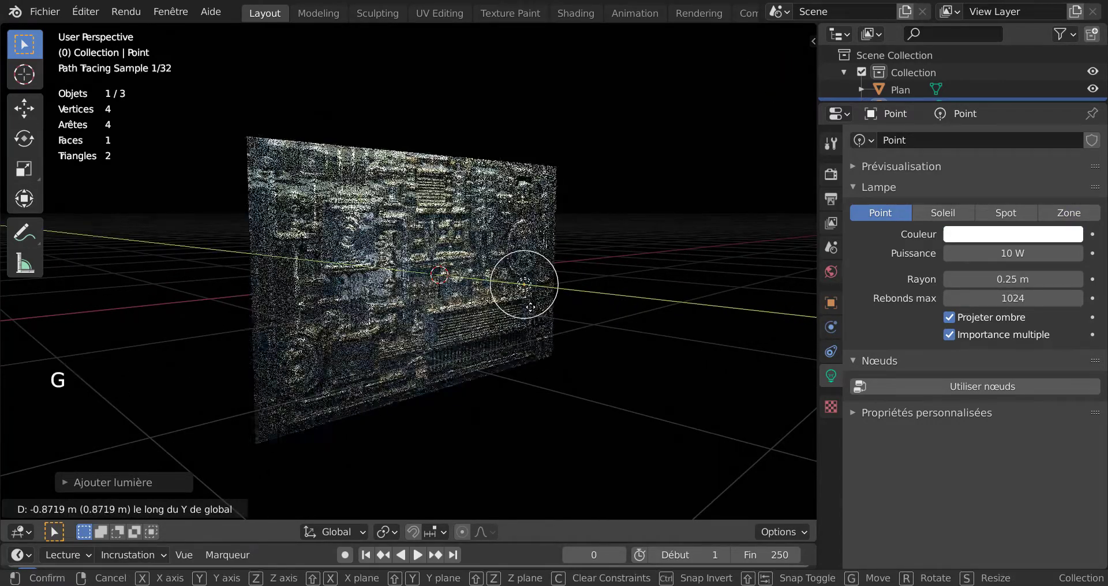
pyautogui.click(524, 284)
# Shift the point light along X towards the plane's left part and lower it along Z to the lower-left machinery.
pyautogui.moveTo(524, 284); pyautogui.dragTo(569, 335, button='middle')
pyautogui.press('g')
pyautogui.press('x')
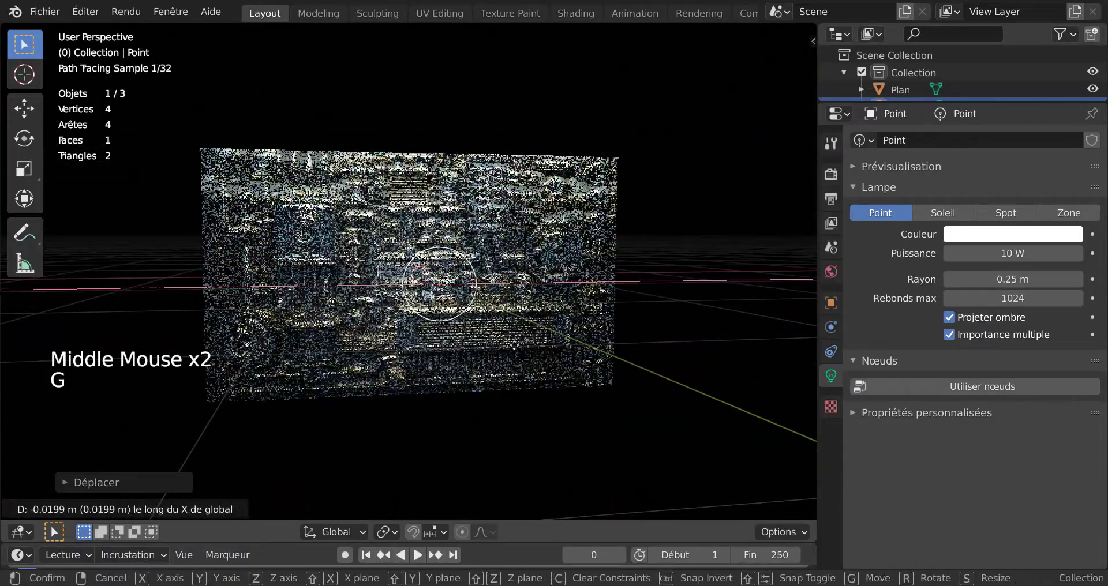
pyautogui.click(400, 369)
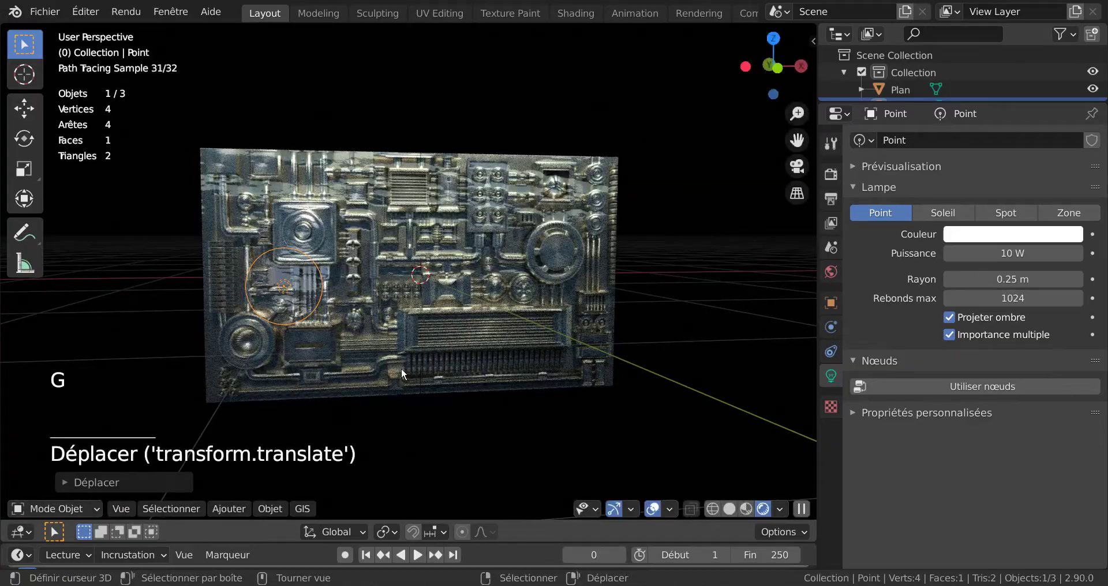
pyautogui.press('g')
pyautogui.press('z')
pyautogui.click(398, 414)
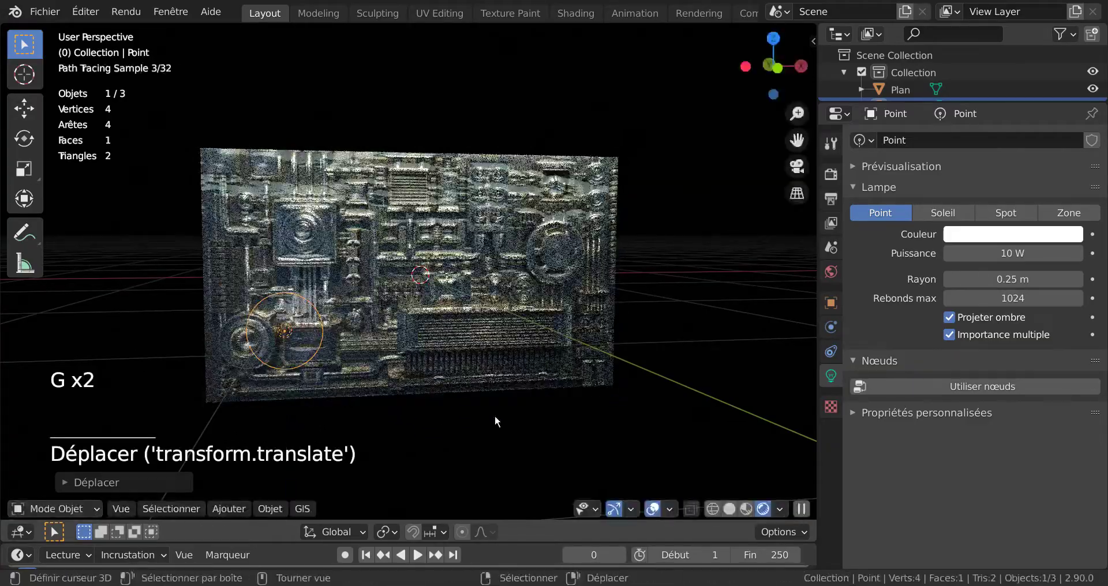
# Give the point light a pale red colour with hue 0.013 and saturation 0.388, radius 0.84 m and power 29.2 W.
pyautogui.moveTo(493, 415); pyautogui.dragTo(522, 413, button='middle')
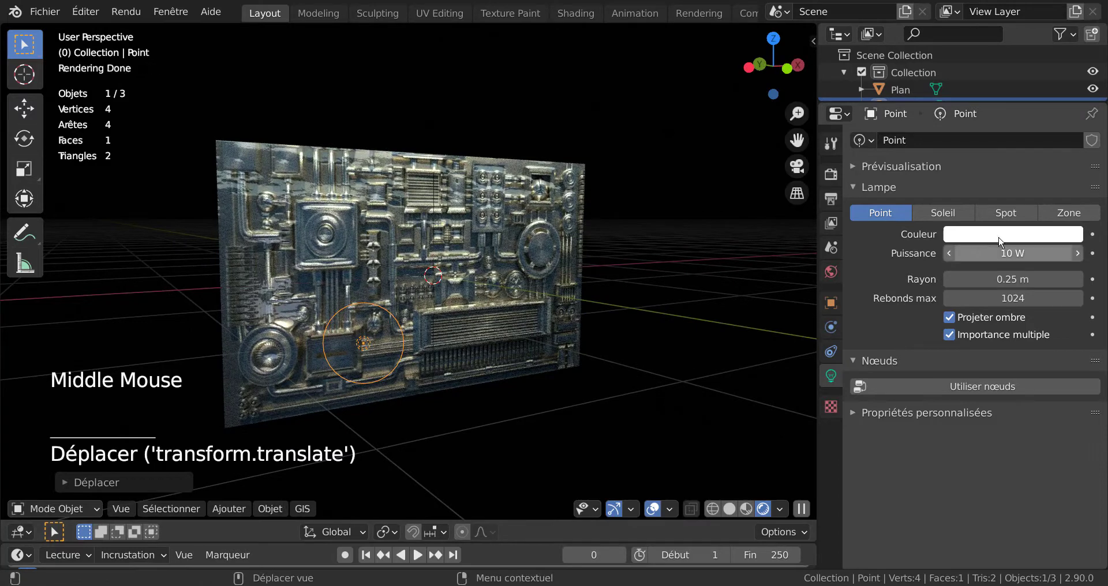
pyautogui.click(1008, 236)
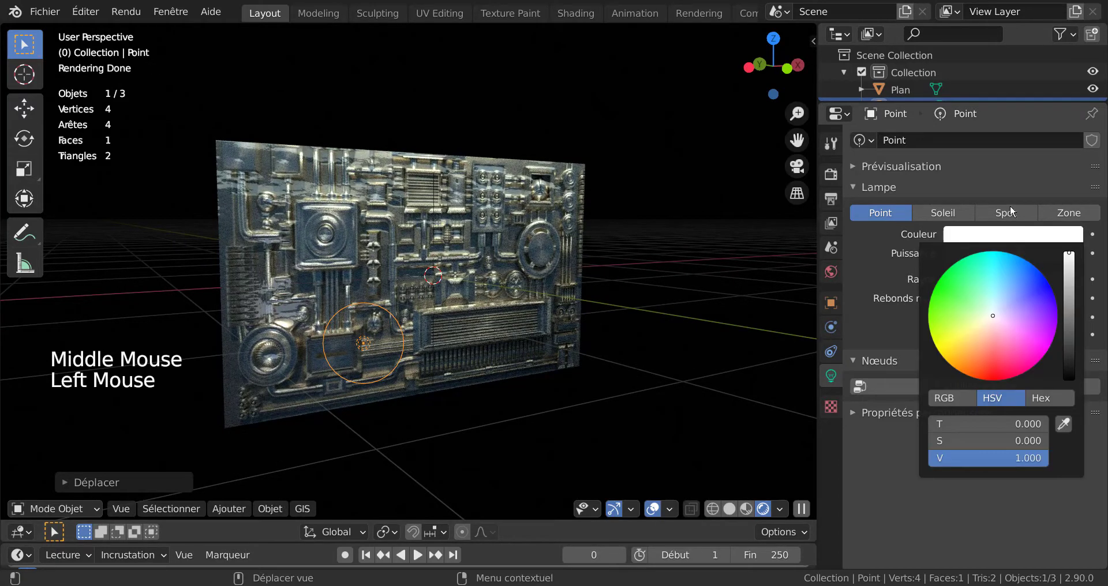
pyautogui.click(995, 346)
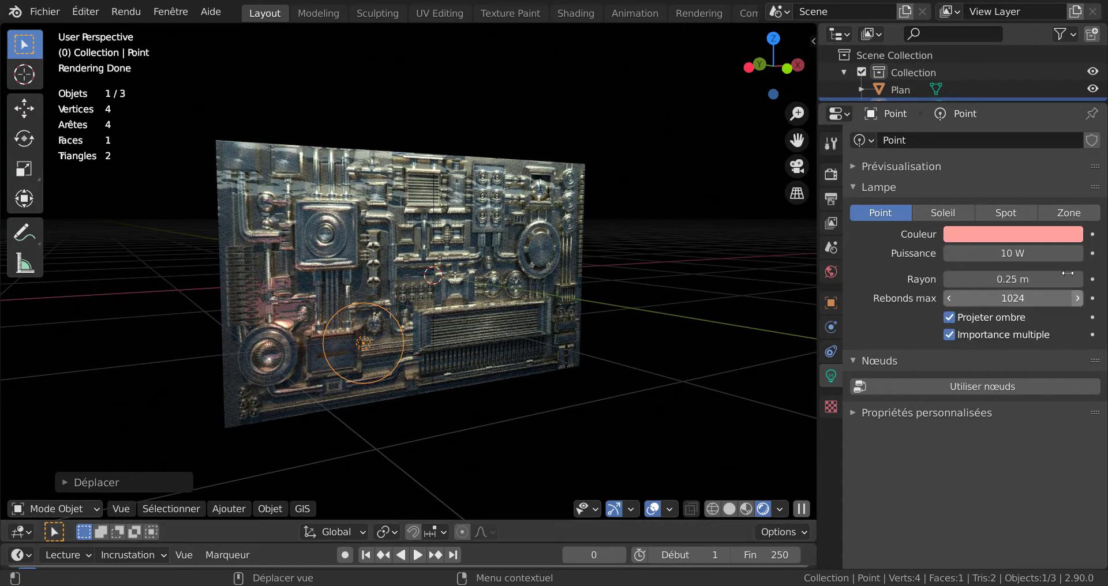
pyautogui.moveTo(989, 286); pyautogui.dragTo(1056, 286)
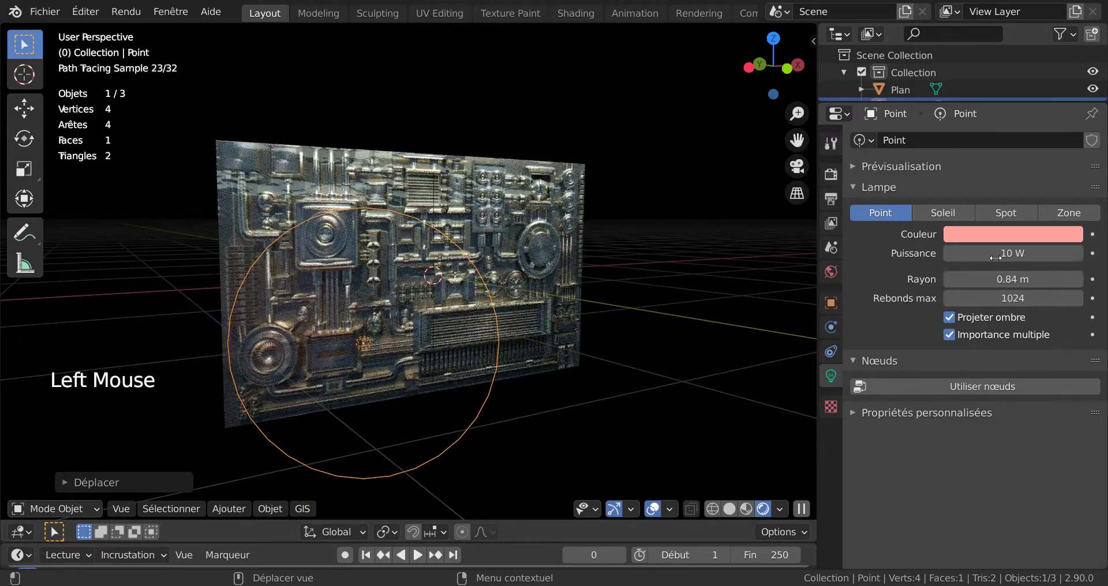
pyautogui.moveTo(995, 258); pyautogui.dragTo(1028, 258)
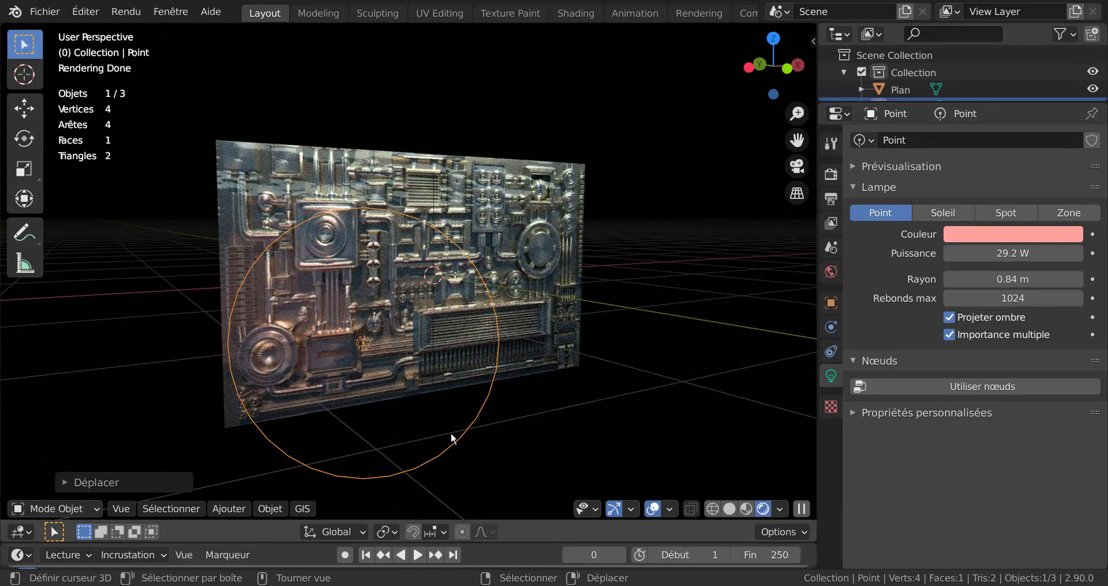
# Move the point light about 2.03 m along X to the plane's right side.
pyautogui.press('g')
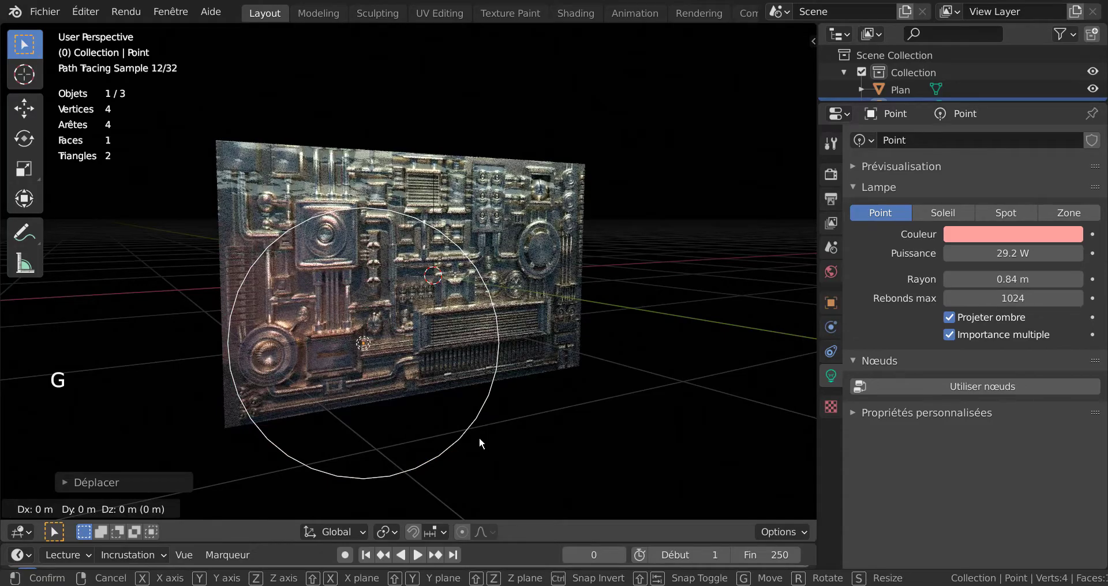
pyautogui.press('x')
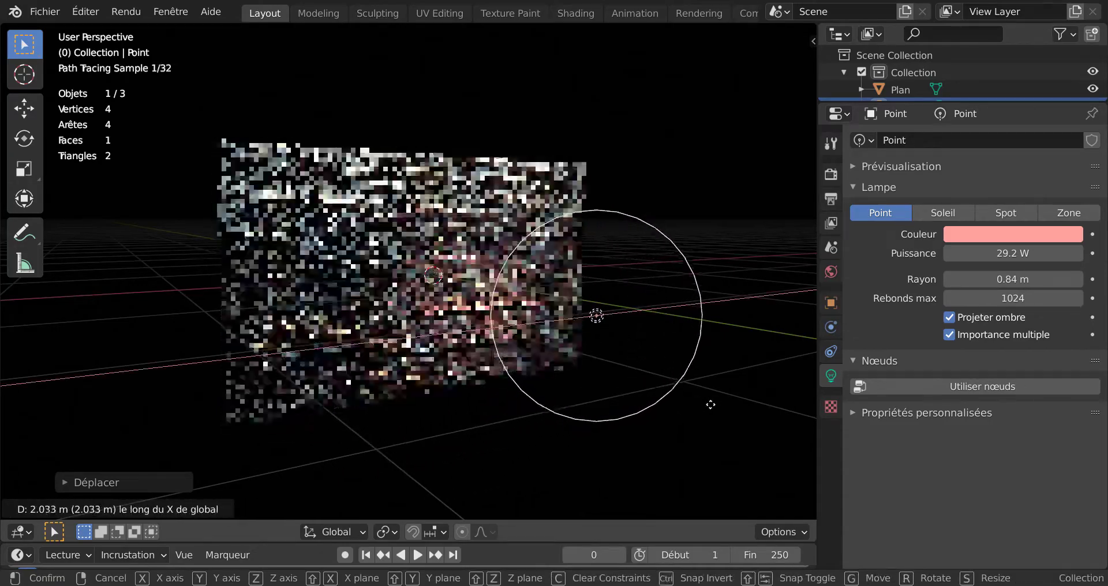
pyautogui.click(710, 405)
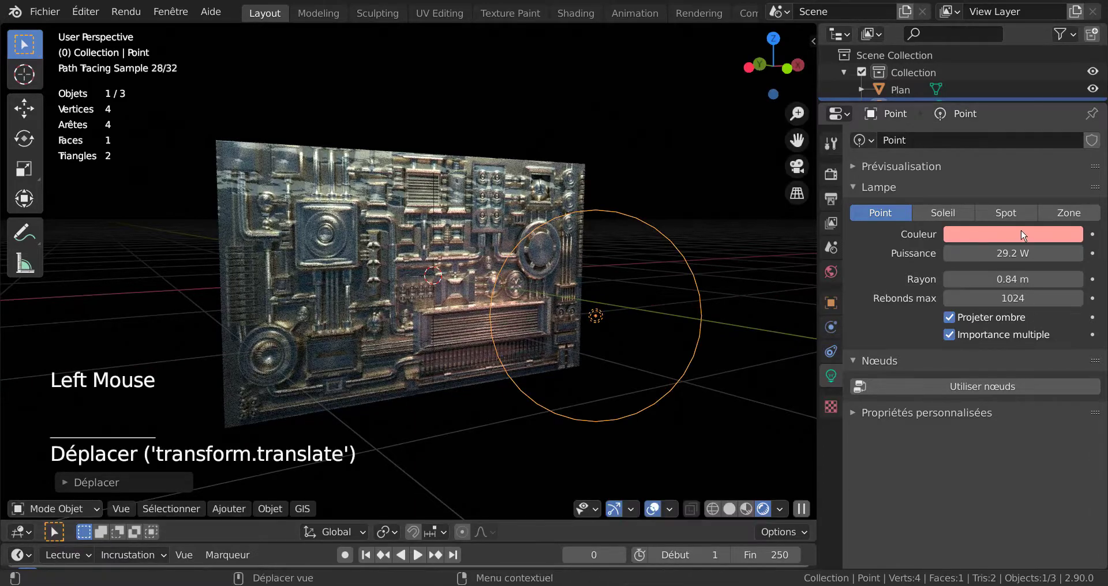
# Try red and blue tints on the point light, settle on a light grey of value 0.747, and set its power to 32.2 W.
pyautogui.click(1021, 235)
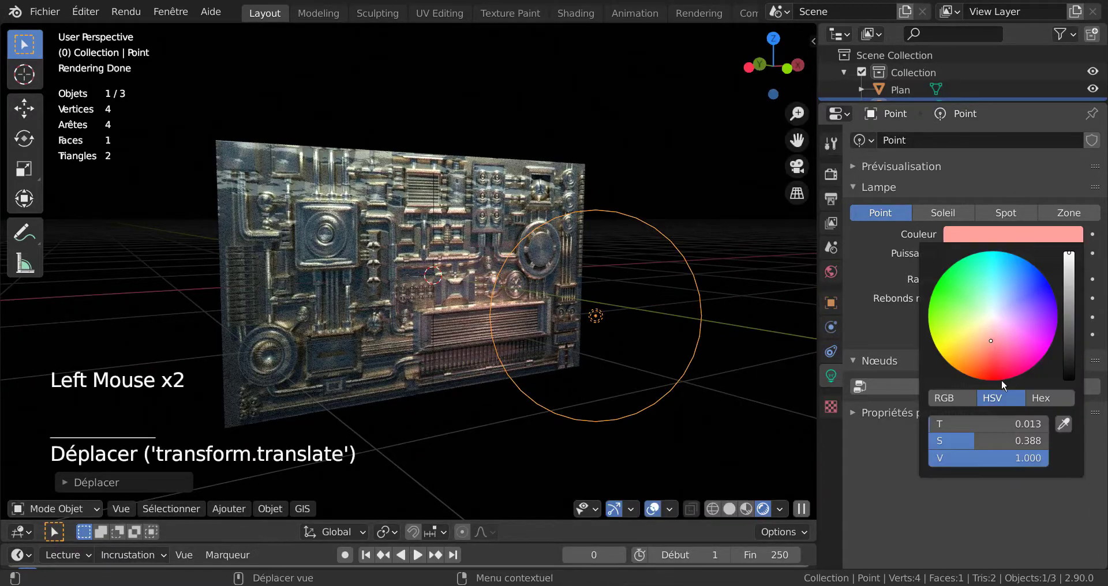
pyautogui.moveTo(1002, 379); pyautogui.dragTo(990, 371)
pyautogui.moveTo(1073, 254)
pyautogui.mouseDown()
pyautogui.moveTo(1069, 322)
pyautogui.moveTo(1069, 284)
pyautogui.mouseUp()
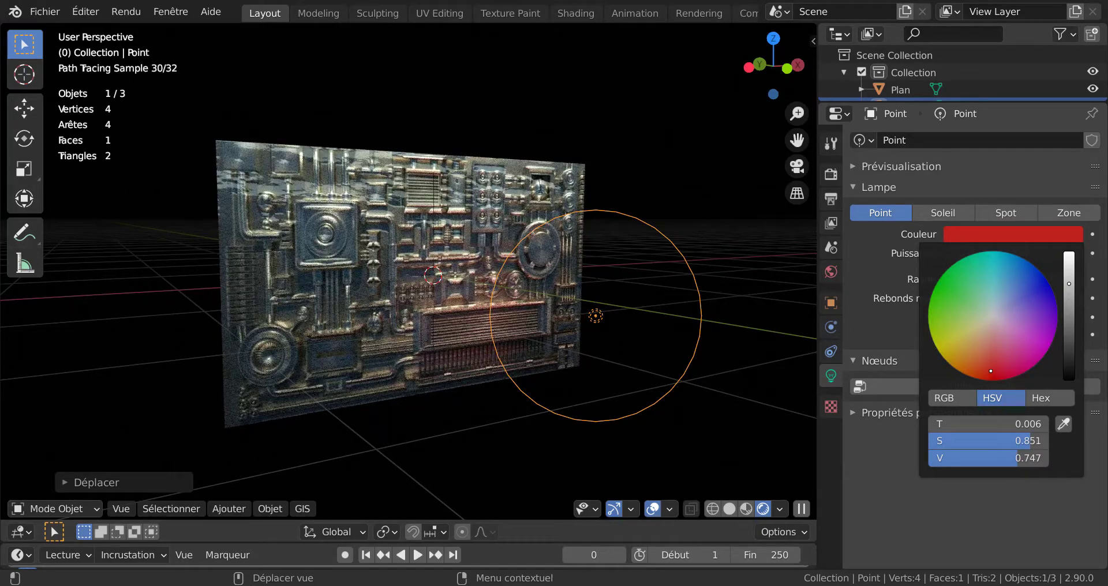
pyautogui.click(1016, 231)
pyautogui.click(1032, 290)
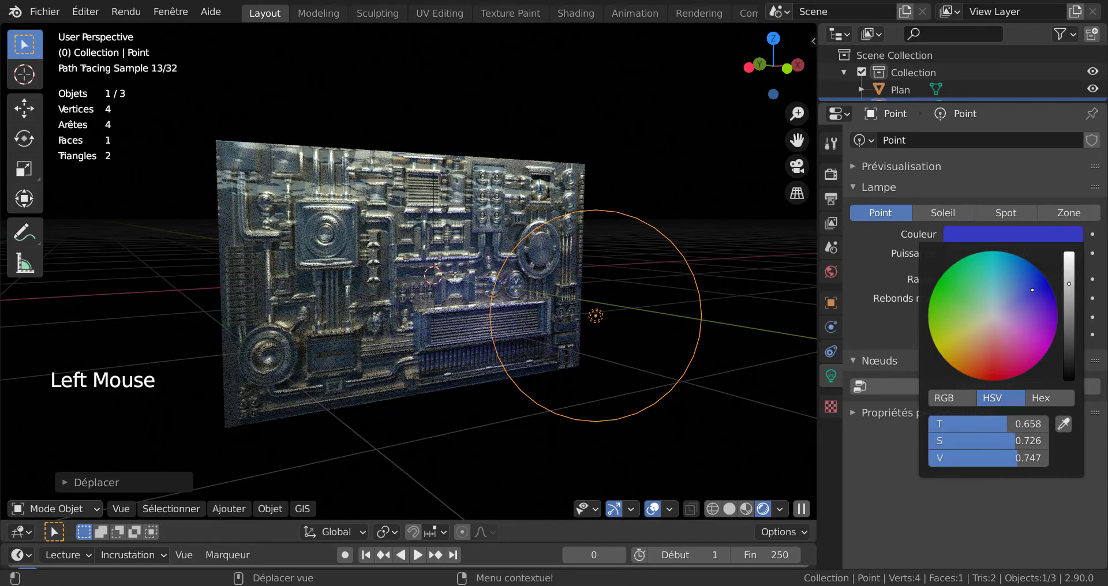
pyautogui.click(995, 316)
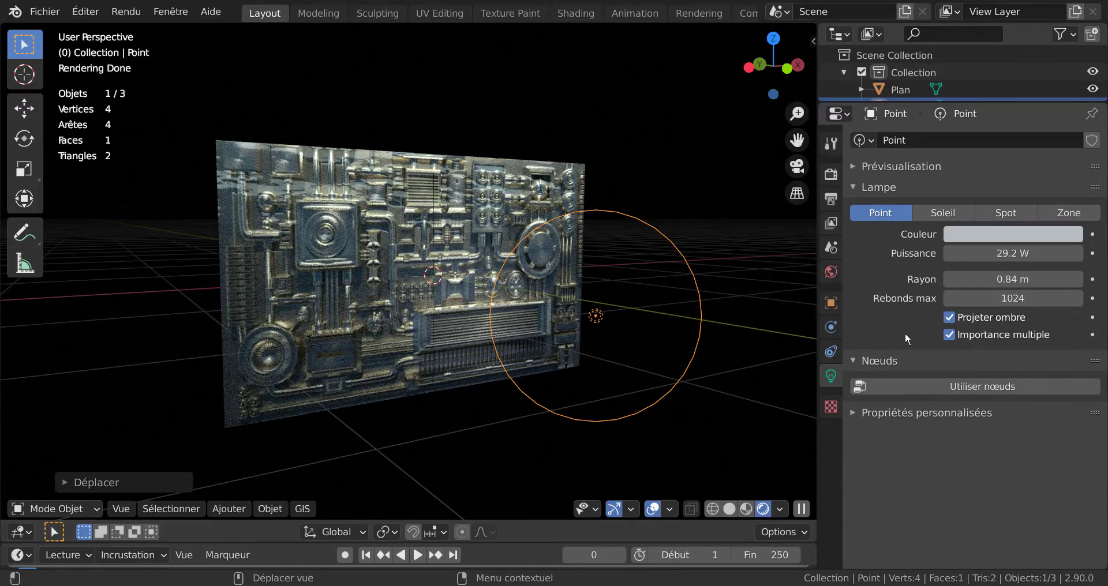
pyautogui.moveTo(998, 255)
pyautogui.mouseDown()
pyautogui.moveTo(1032, 255)
pyautogui.moveTo(1008, 254)
pyautogui.mouseUp()
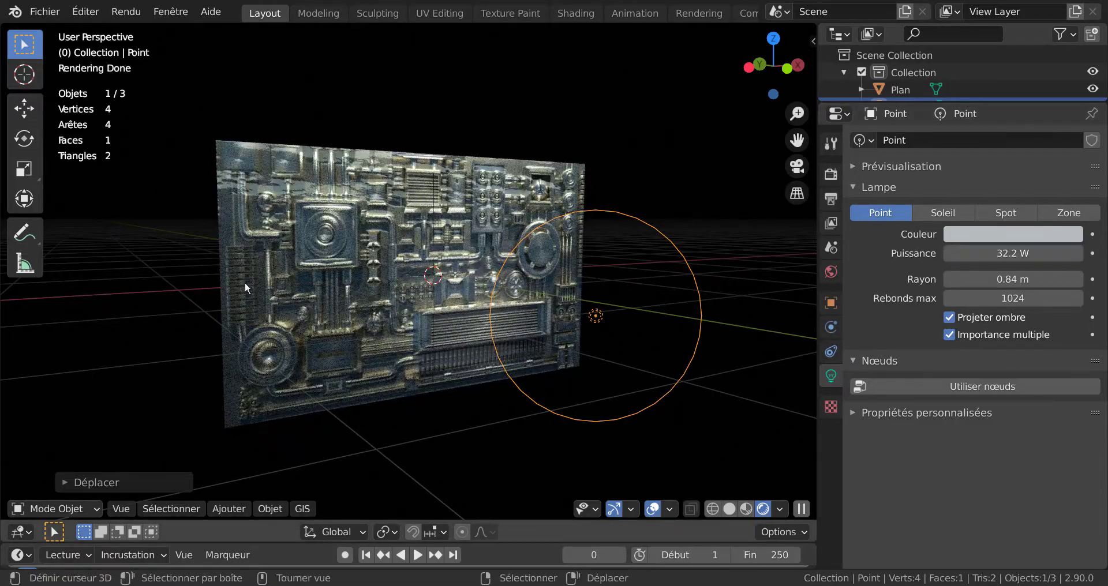
# Add a camera and align it to the current view so that it frames the whole plane.
pyautogui.scroll(-3, 527, 347)
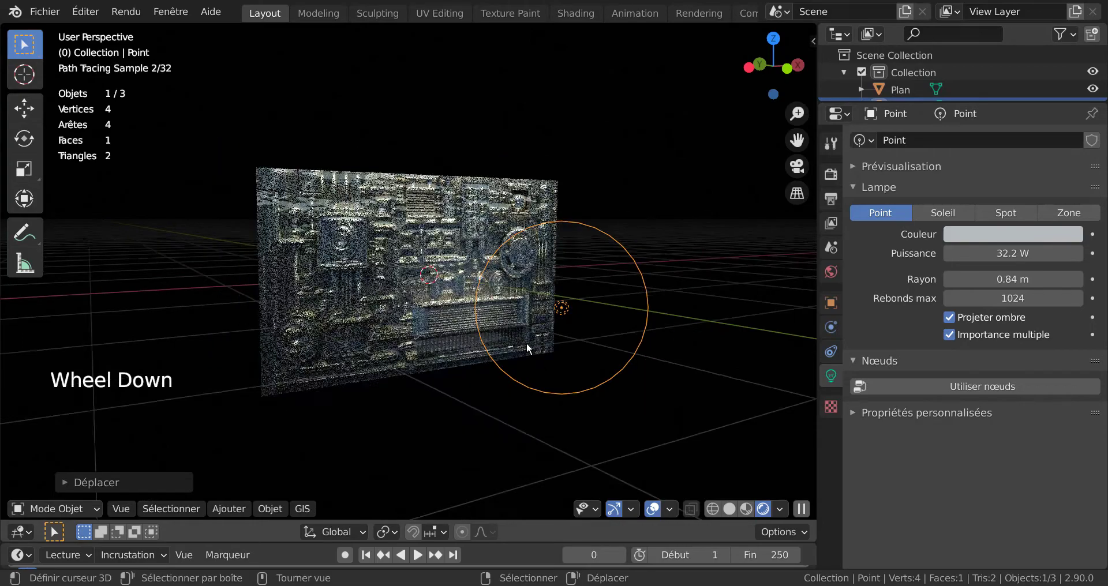
pyautogui.moveTo(546, 356); pyautogui.dragTo(499, 382, button='middle')
pyautogui.scroll(2, 560, 358)
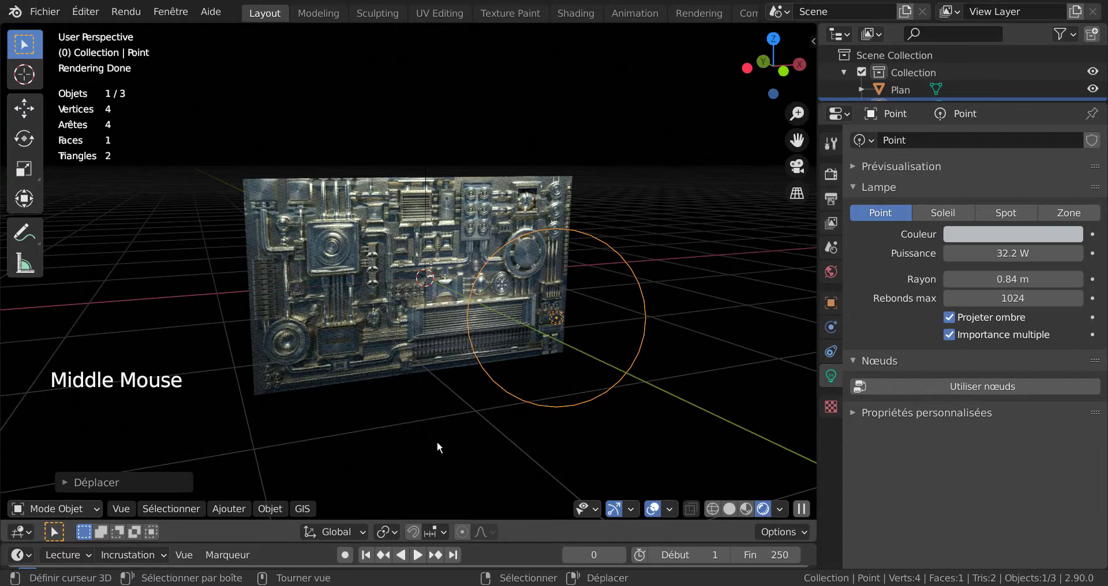
pyautogui.click(228, 509)
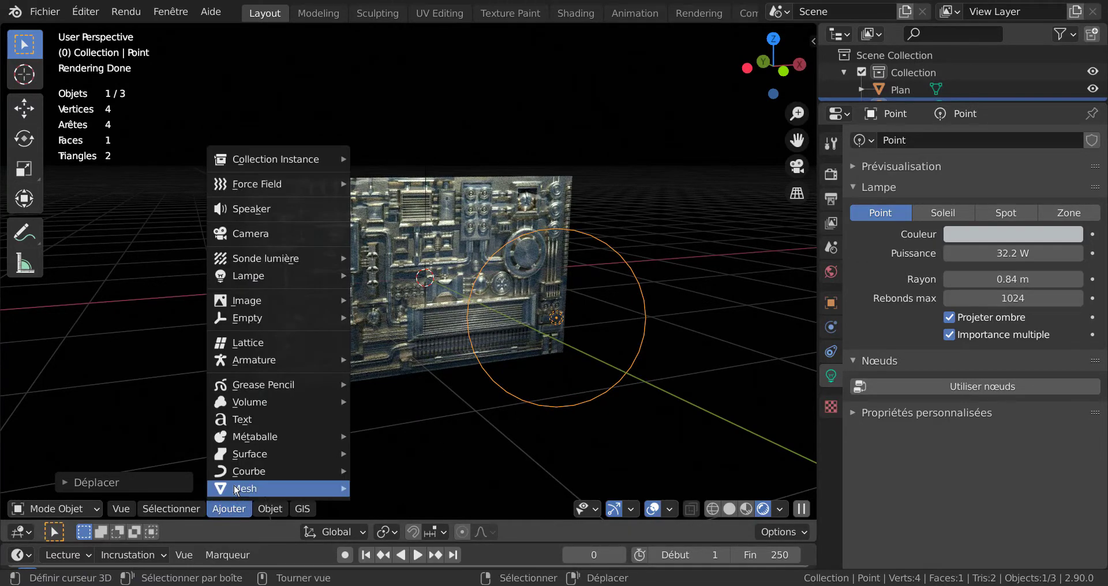
pyautogui.moveTo(236, 490)
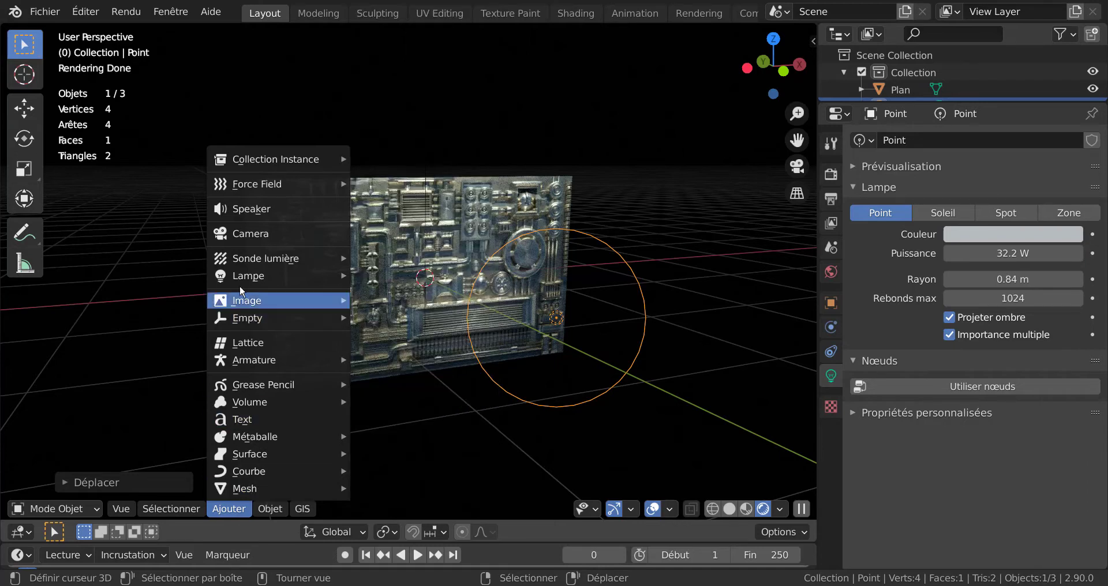
pyautogui.moveTo(237, 406)
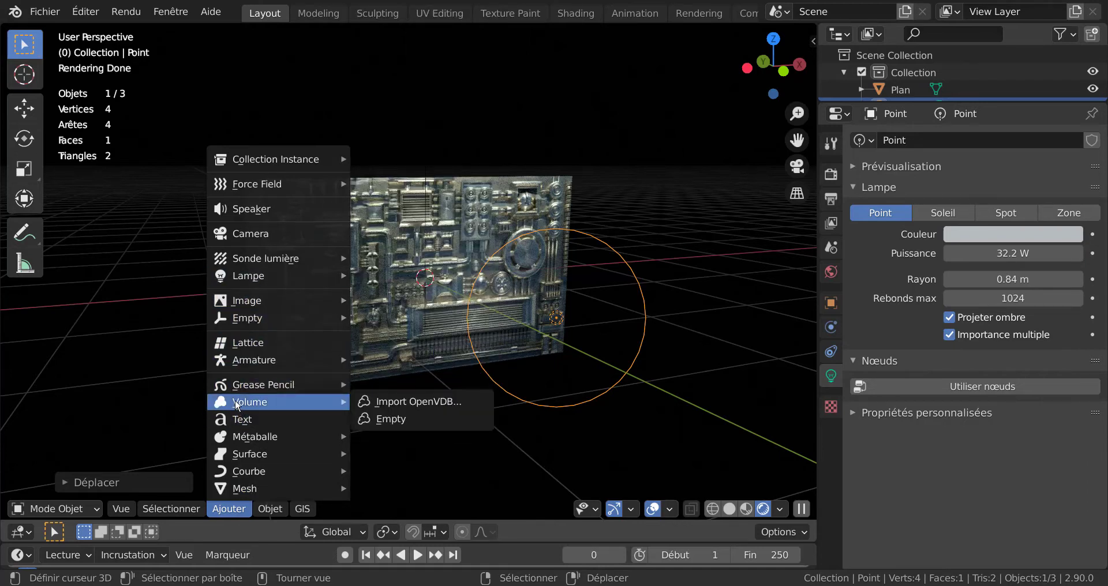
pyautogui.click(246, 233)
pyautogui.scroll(-1, 652, 369)
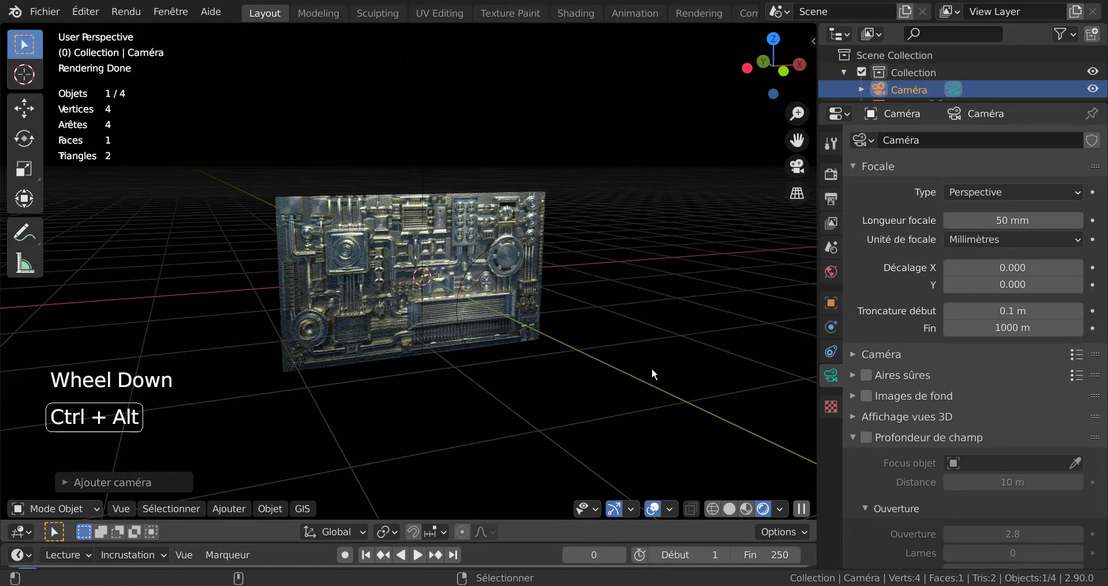
pyautogui.press('ctrl+alt+KP_0')
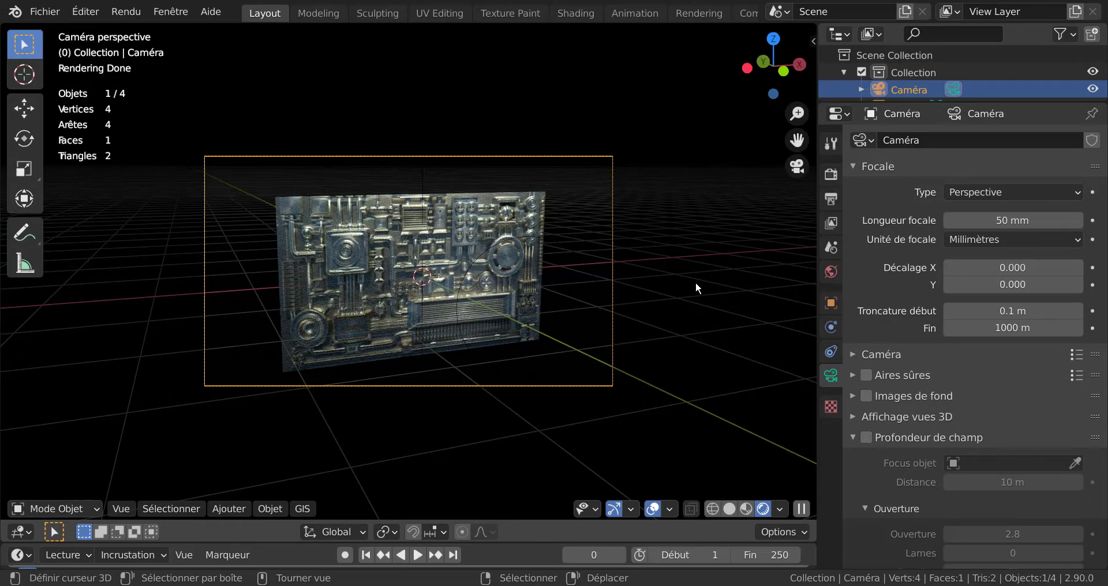
# Render the camera view, inspect the full image of the textured plane, and close the render window.
pyautogui.press('F12')
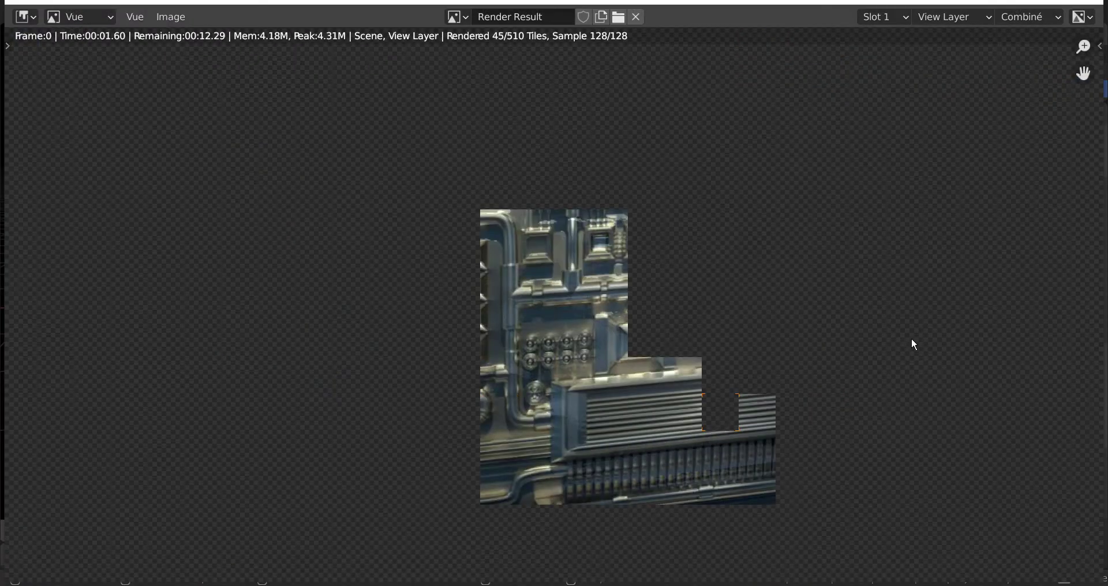
pyautogui.scroll(-2, 973, 336)
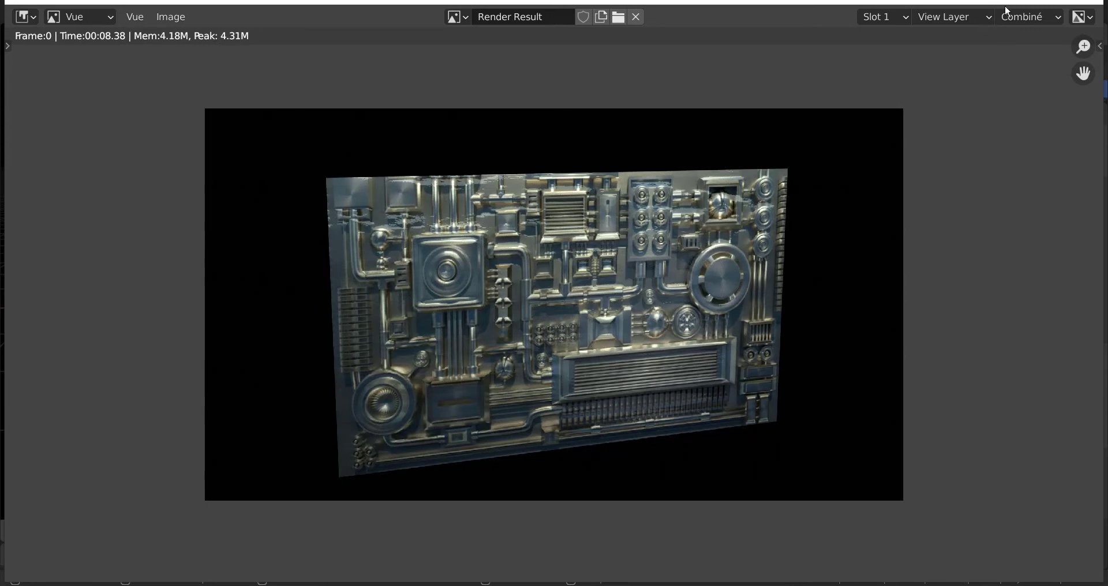
pyautogui.click(1092, 3)
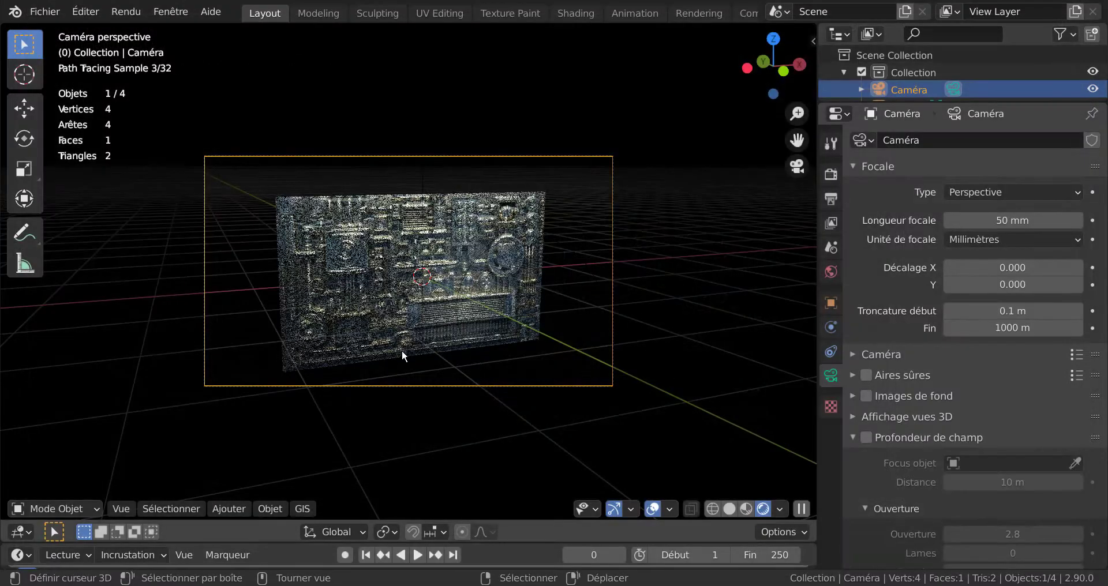
# Examine the textured plane in the rendered viewport, from the front in an enlarged view and at oblique angles.
pyautogui.rightClick(409, 252)
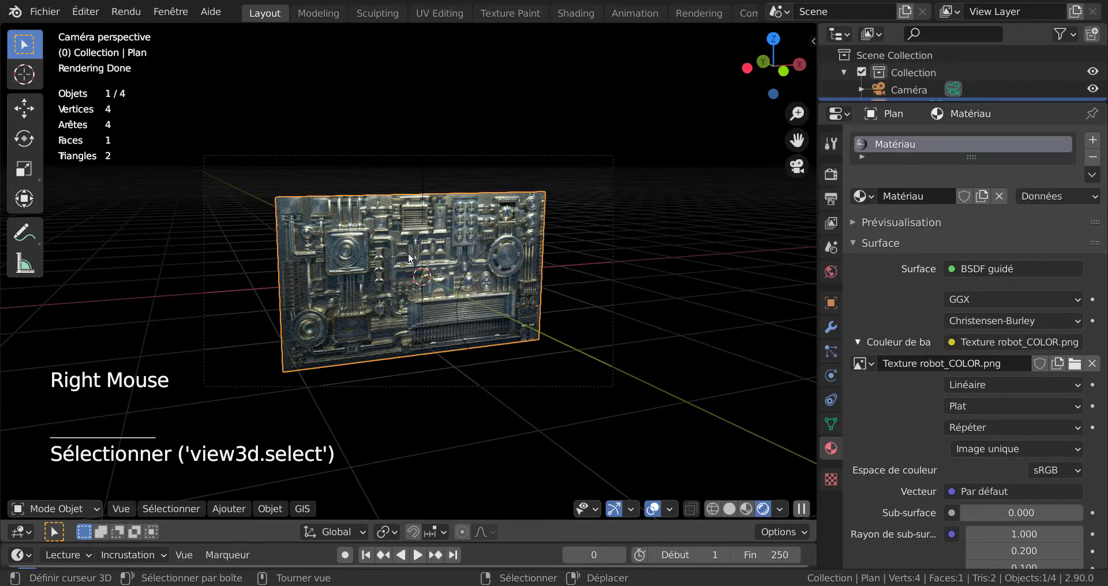
pyautogui.press('KP_1')
pyautogui.scroll(3, 674, 296)
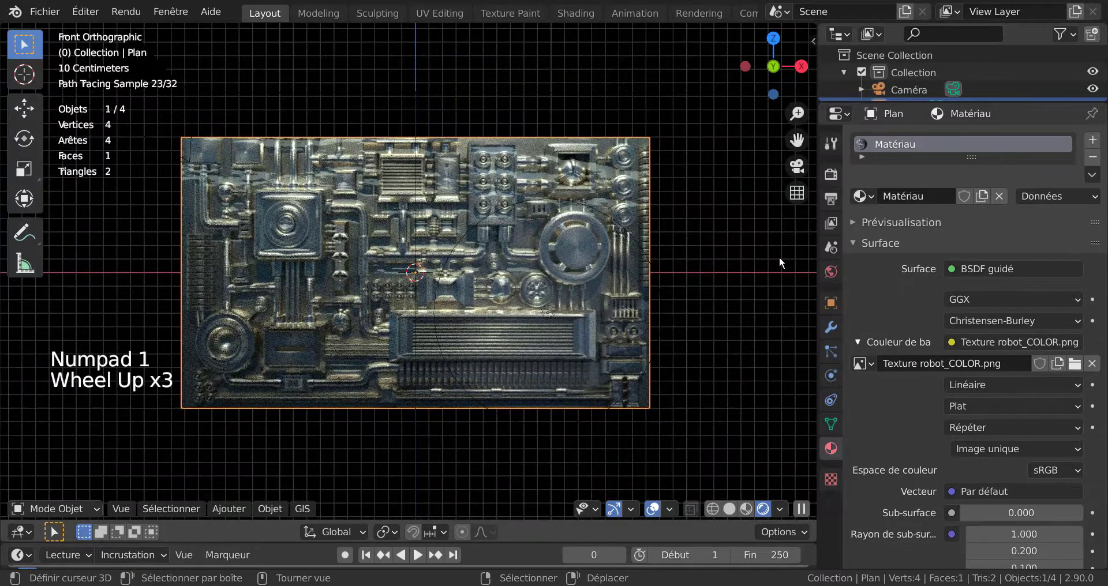
pyautogui.moveTo(817, 254); pyautogui.dragTo(849, 254)
pyautogui.moveTo(1015, 240); pyautogui.dragTo(1013, 243)
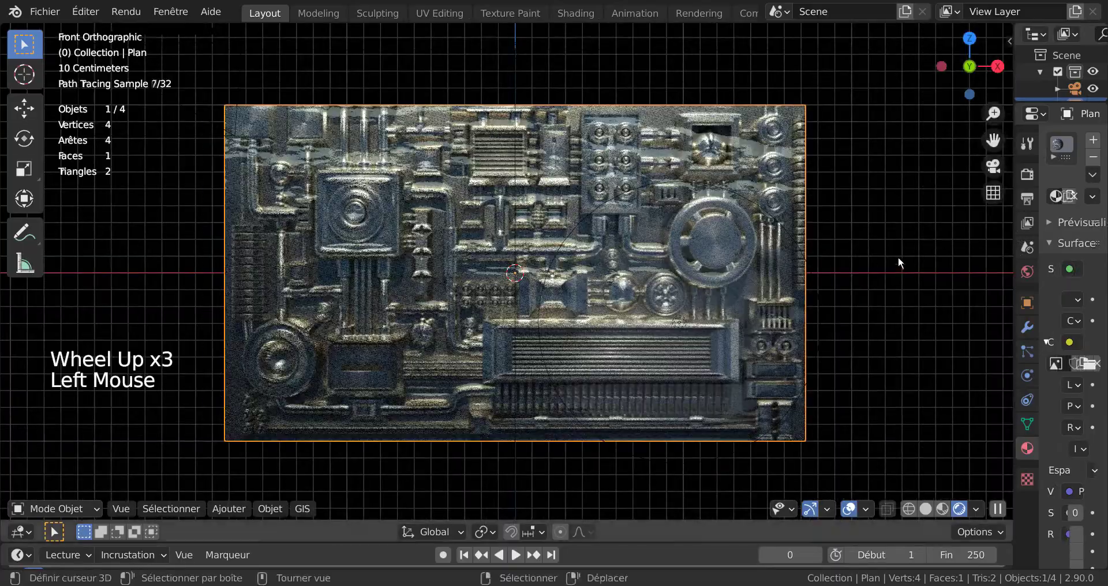
pyautogui.scroll(1, 799, 276)
pyautogui.keyDown('shift'); pyautogui.moveTo(783, 281); pyautogui.dragTo(701, 289, button='middle'); pyautogui.keyUp('shift')
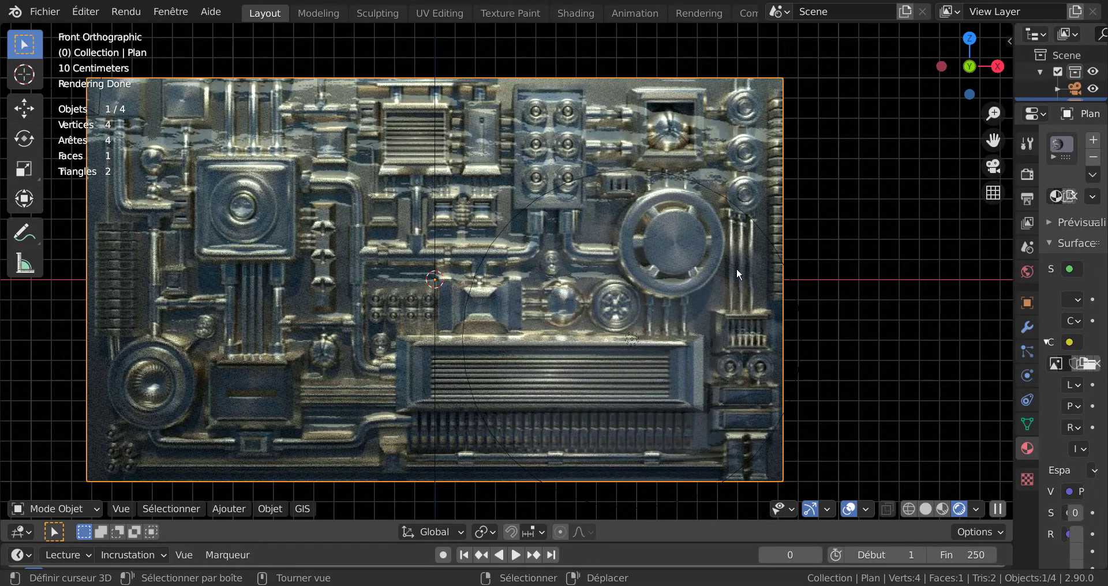
pyautogui.scroll(-1, 776, 289)
pyautogui.keyDown('shift'); pyautogui.moveTo(777, 289); pyautogui.dragTo(815, 282, button='middle'); pyautogui.keyUp('shift')
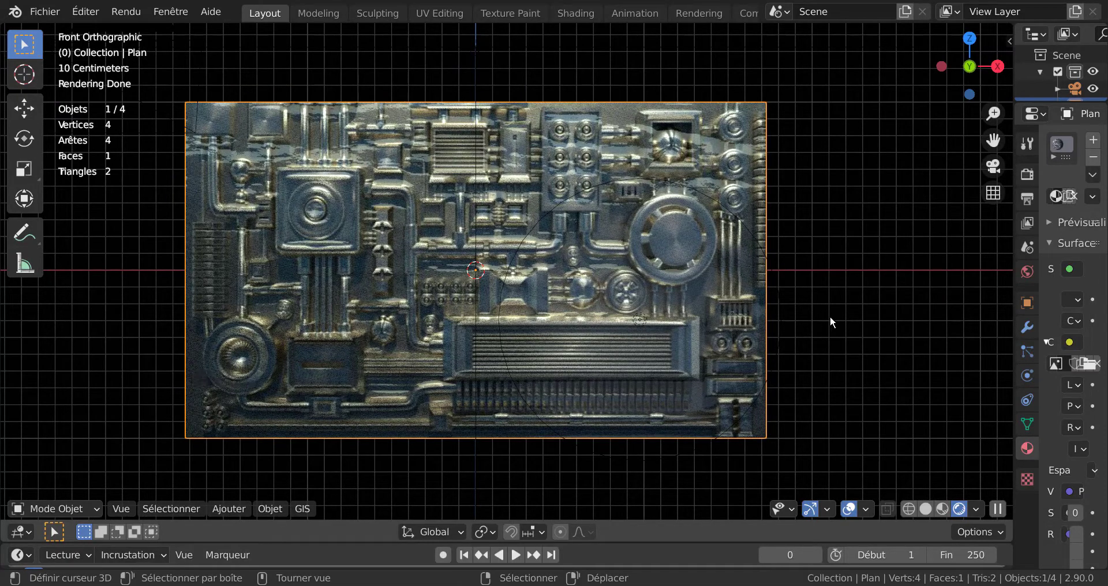
pyautogui.scroll(-2, 854, 338)
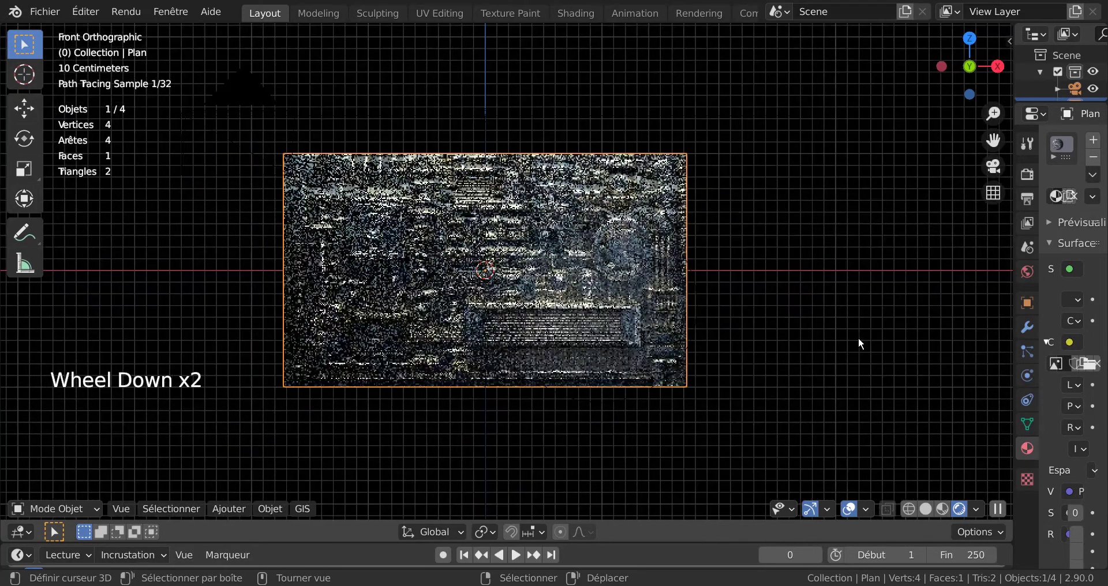
pyautogui.scroll(1, 858, 337)
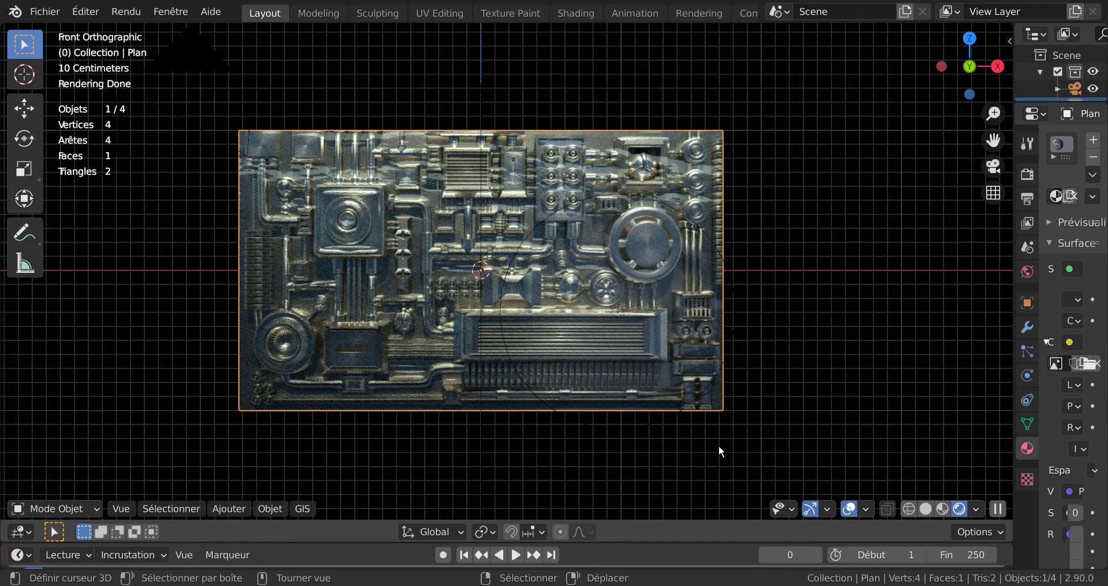
pyautogui.moveTo(504, 445); pyautogui.dragTo(583, 434, button='middle')
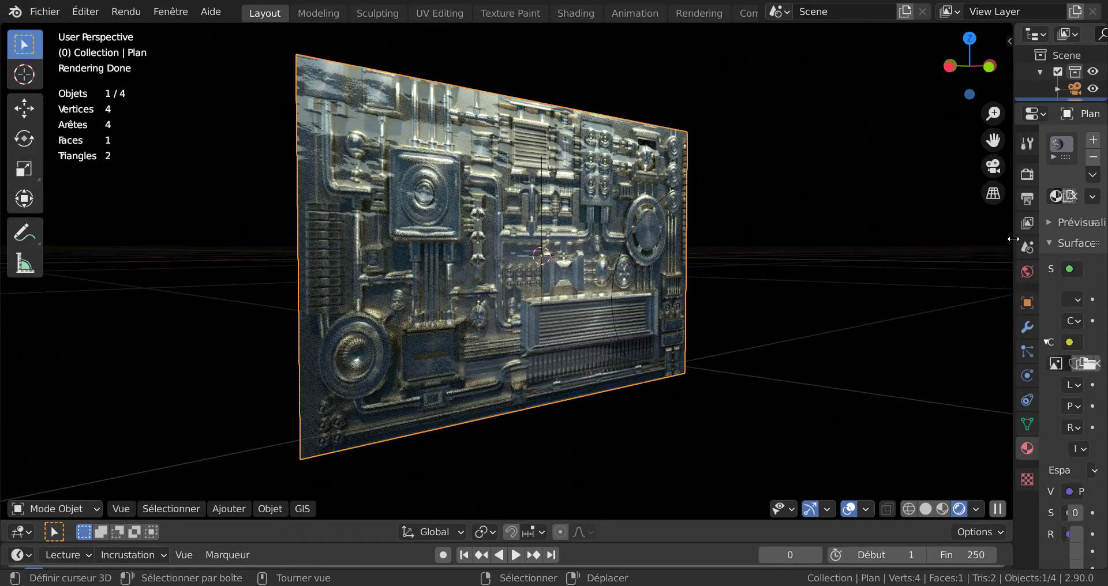
pyautogui.moveTo(1009, 235); pyautogui.dragTo(834, 236)
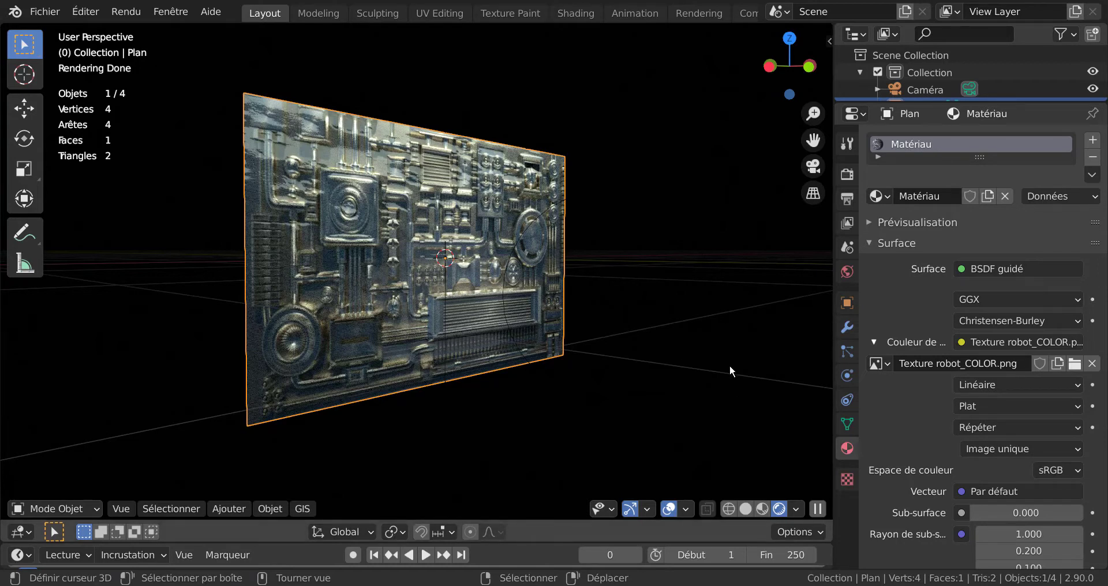
pyautogui.moveTo(610, 383)
pyautogui.mouseDown(button='middle')
pyautogui.moveTo(515, 375)
pyautogui.moveTo(582, 373)
pyautogui.mouseUp(button='middle')
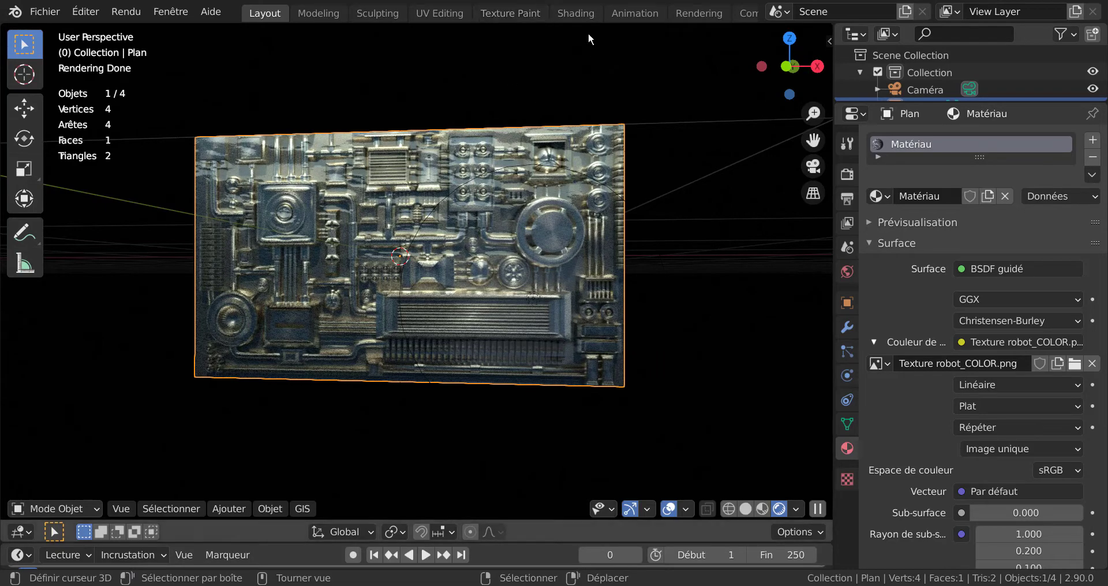
# In the Shading workspace, replace the image in the specular texture node with Texture robot_OCC.png.
pyautogui.click(579, 14)
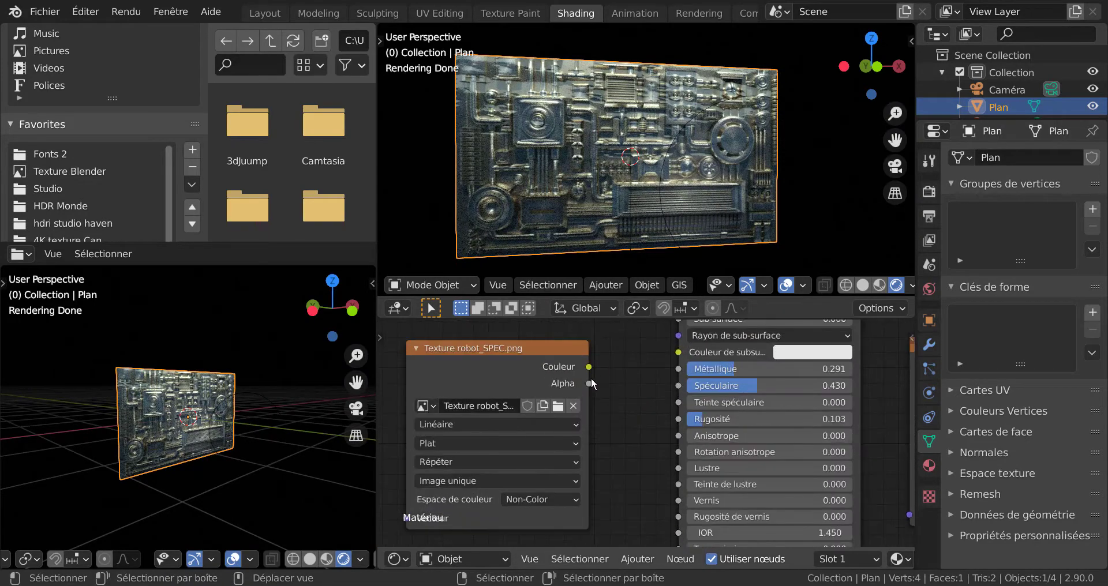
pyautogui.scroll(-2, 562, 432)
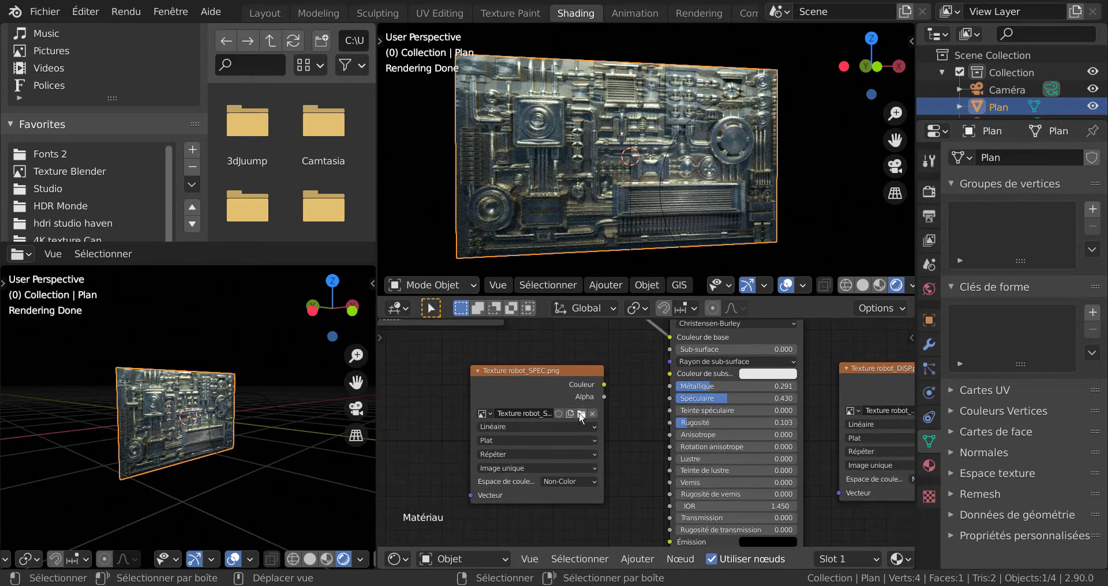
pyautogui.click(581, 413)
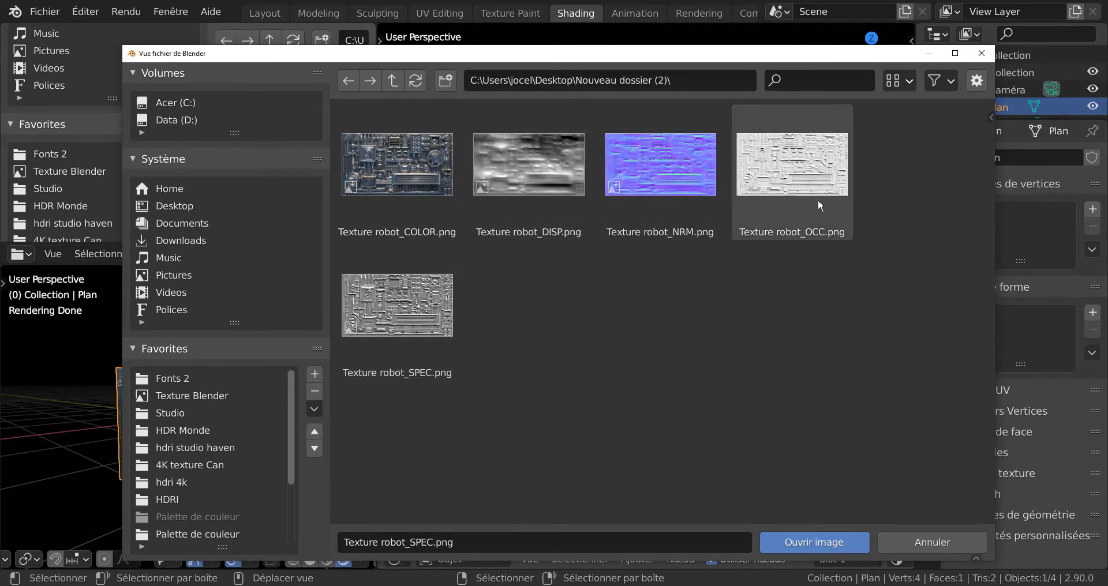
pyautogui.click(807, 181)
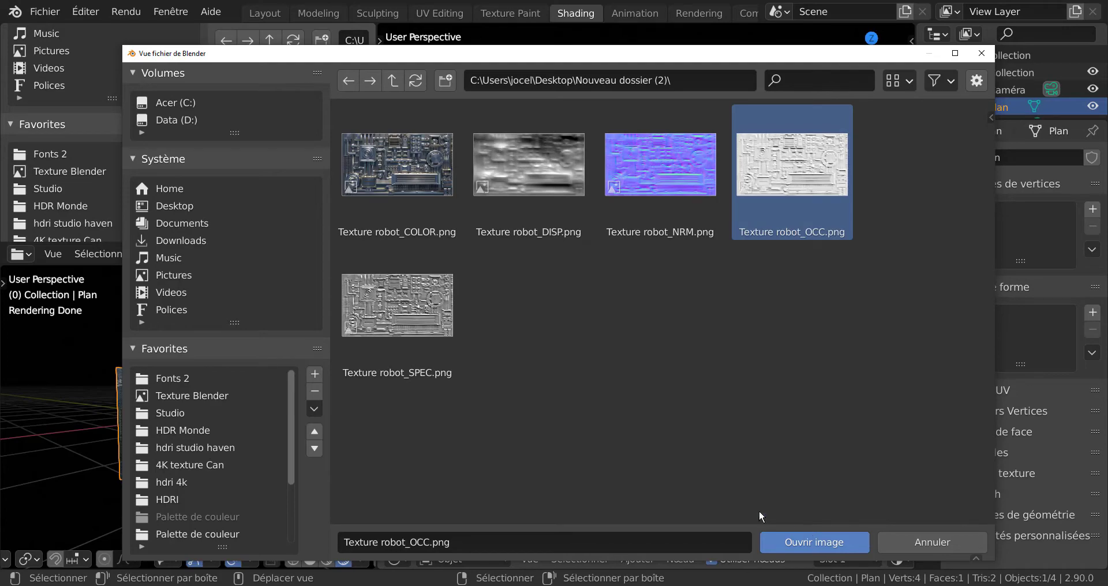
pyautogui.click(823, 543)
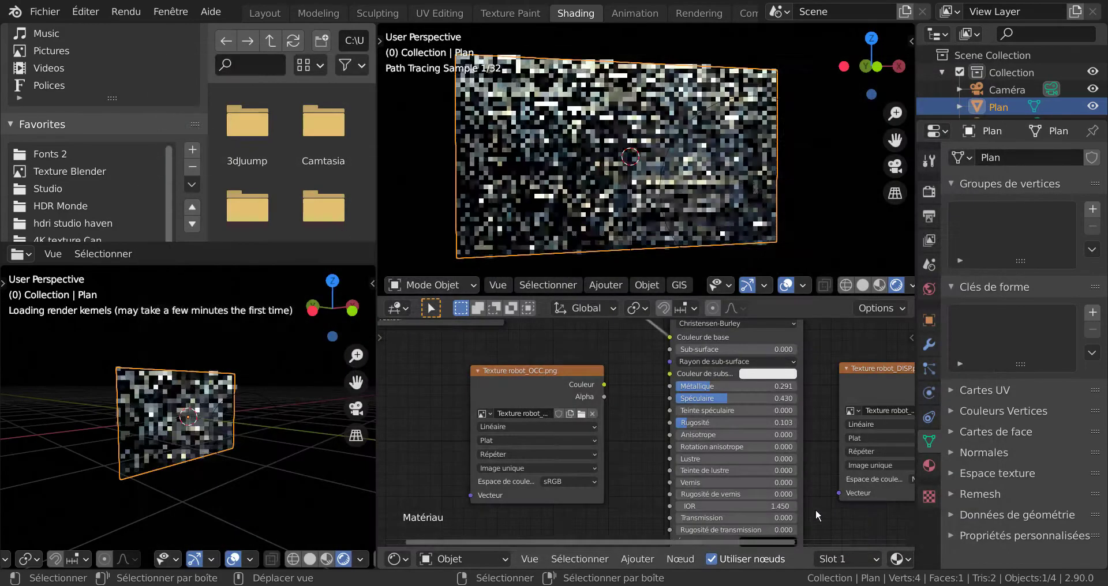
# Move the occlusion texture node so it lines up beneath the colour texture node.
pyautogui.moveTo(596, 169); pyautogui.dragTo(610, 170, button='middle')
pyautogui.scroll(-6, 652, 378)
pyautogui.moveTo(665, 390); pyautogui.dragTo(702, 469, button='middle')
pyautogui.scroll(-1, 700, 392)
pyautogui.moveTo(654, 491); pyautogui.dragTo(593, 481)
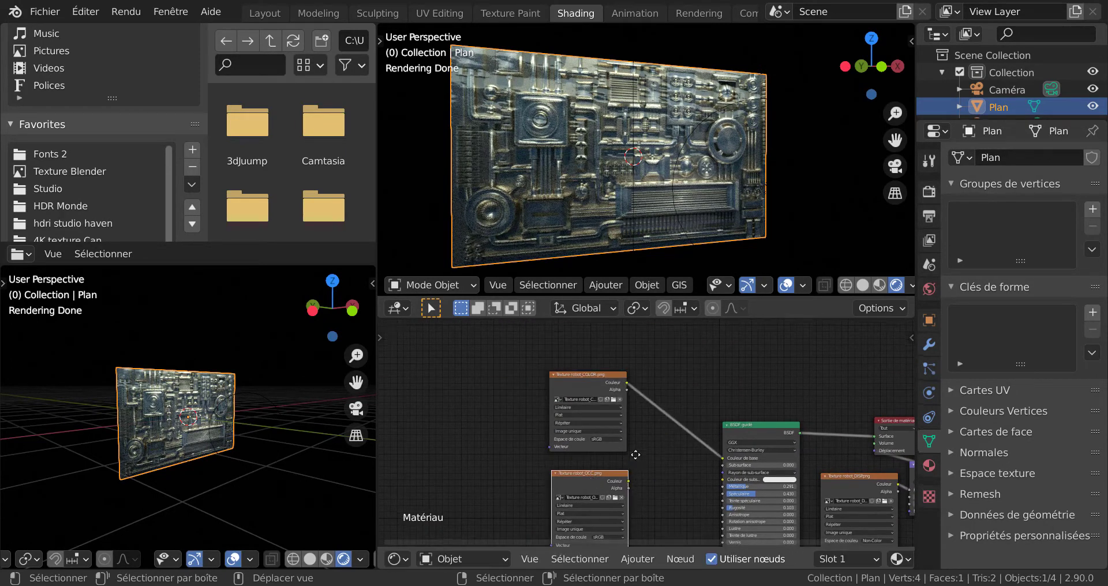
# Insert a Mélanger RGB node on the link between the colour texture and the BSDF guidé base colour.
pyautogui.moveTo(636, 468); pyautogui.dragTo(589, 397, button='middle')
pyautogui.click(648, 558)
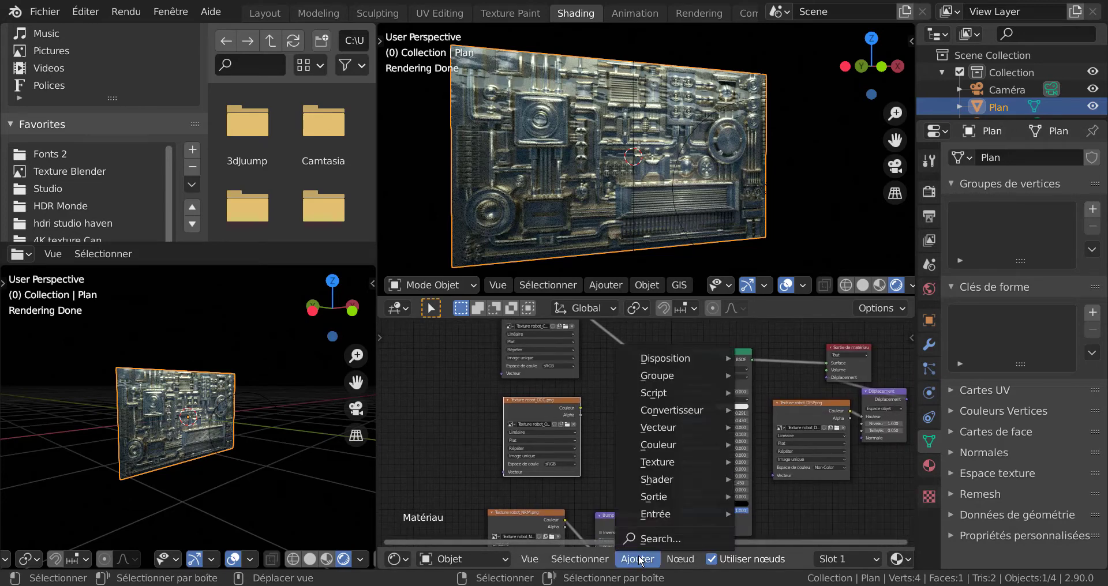
pyautogui.moveTo(660, 430)
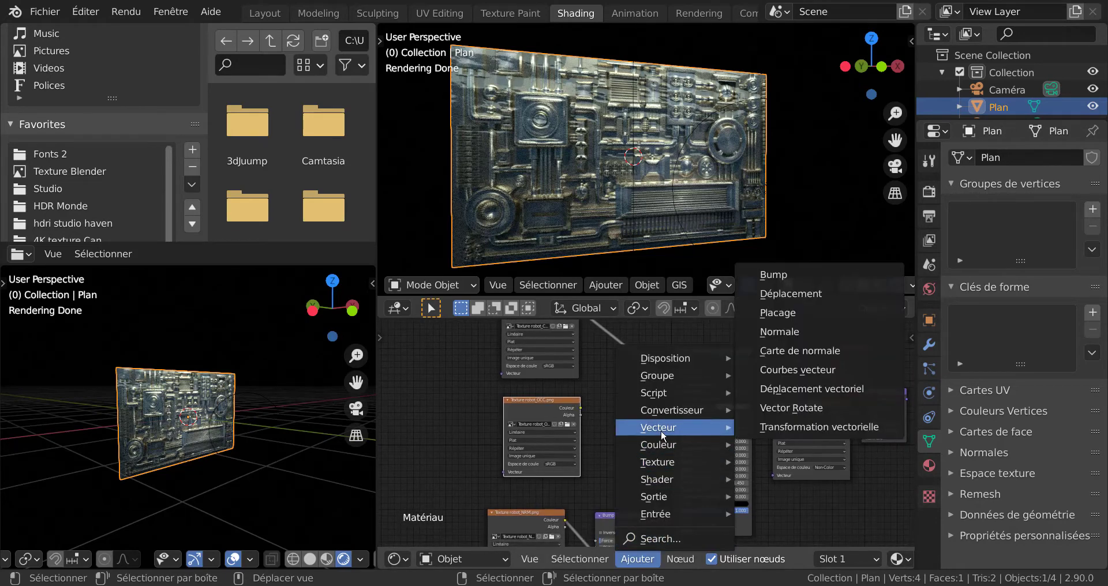
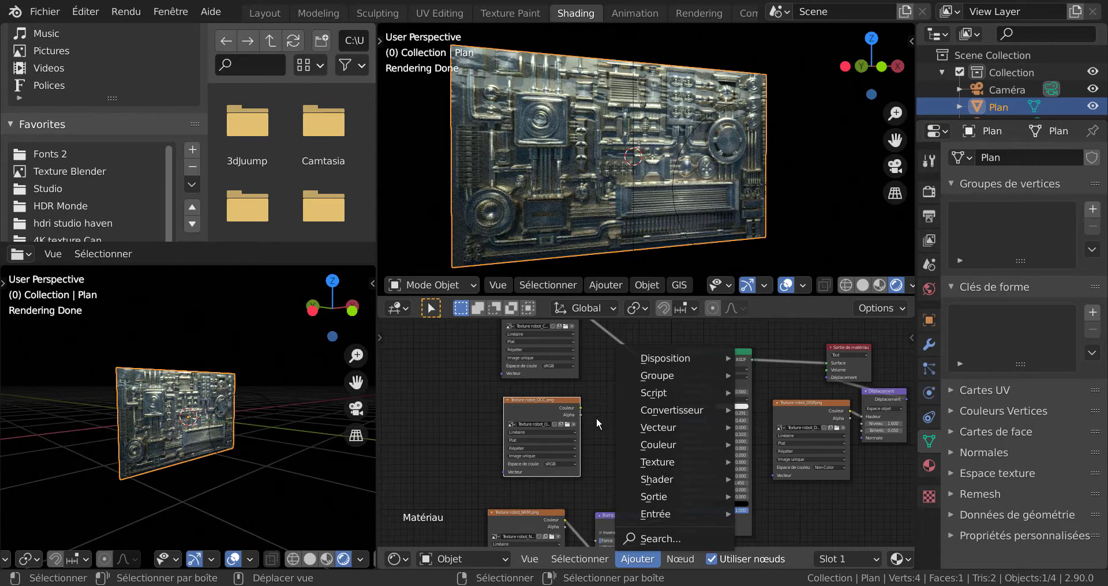
pyautogui.click(596, 420)
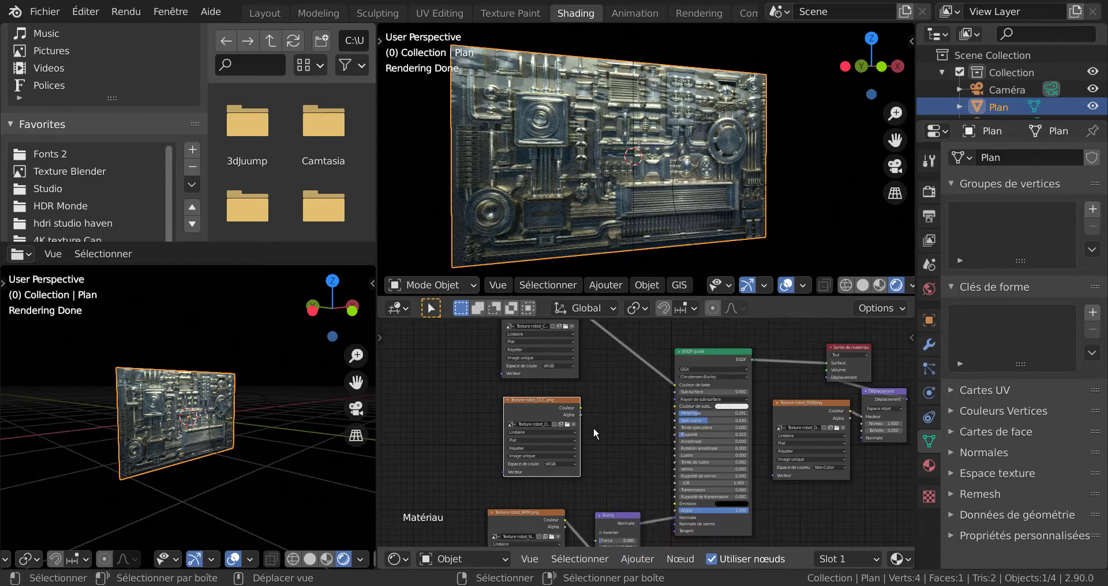
pyautogui.click(637, 559)
pyautogui.moveTo(646, 453)
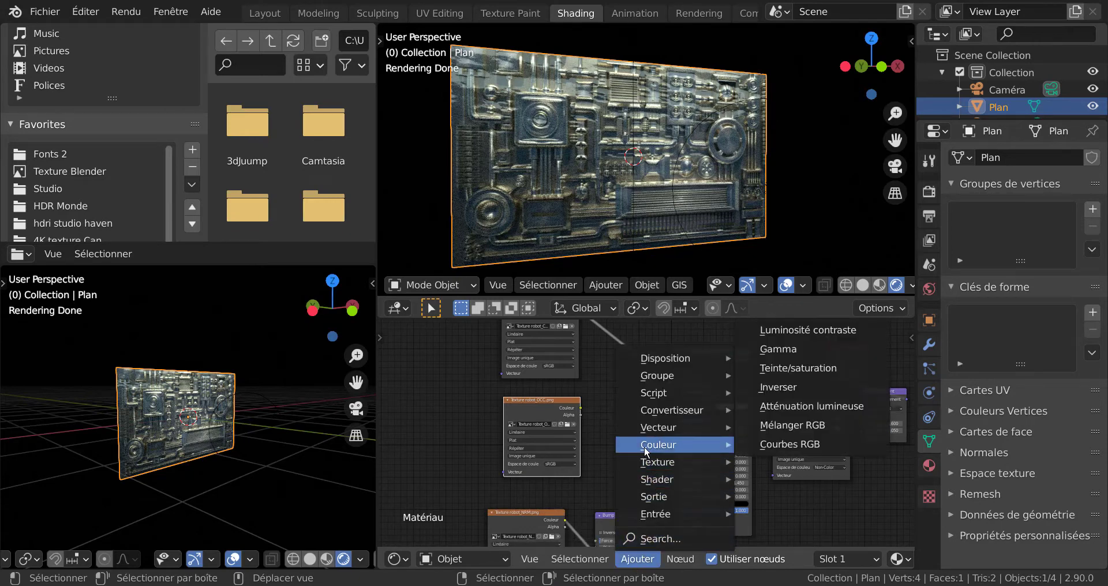
pyautogui.click(792, 425)
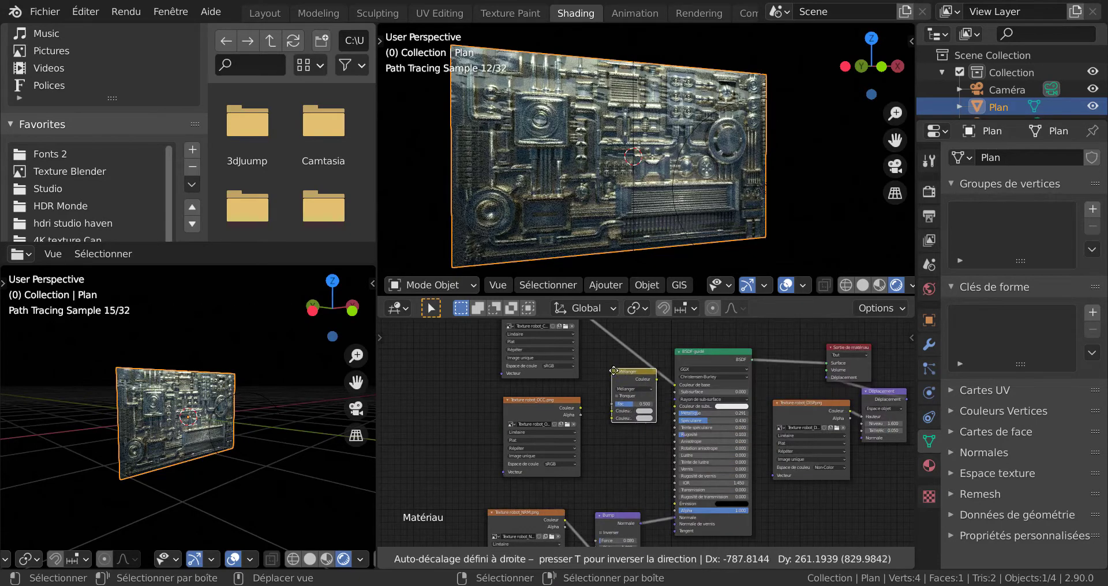
pyautogui.click(612, 350)
# Connect the occlusion texture's colour output to the Couleur 2 input of the mix node.
pyautogui.scroll(2, 622, 414)
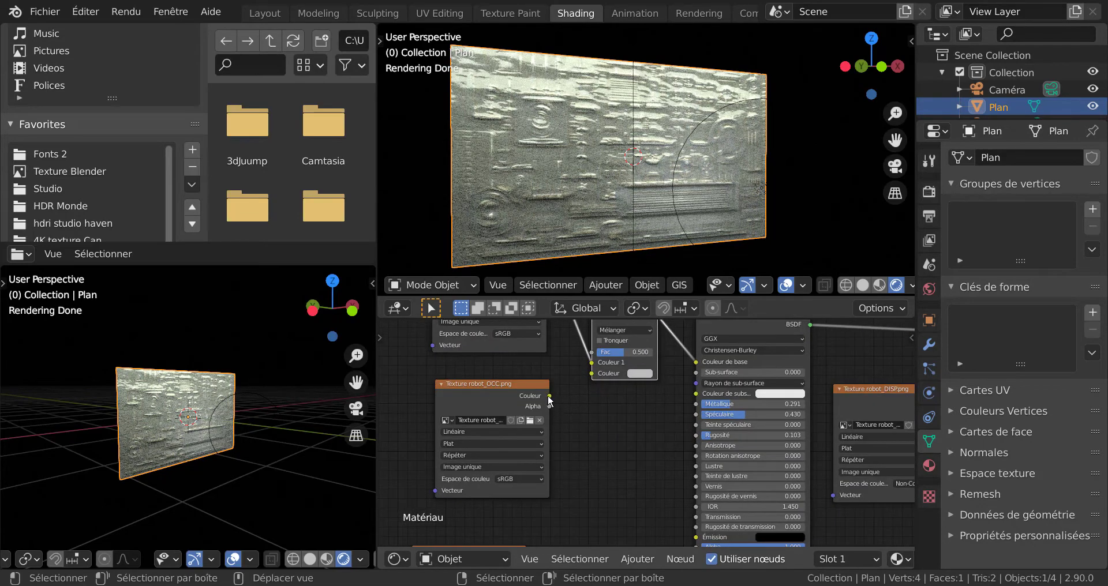
pyautogui.moveTo(549, 396); pyautogui.dragTo(593, 375)
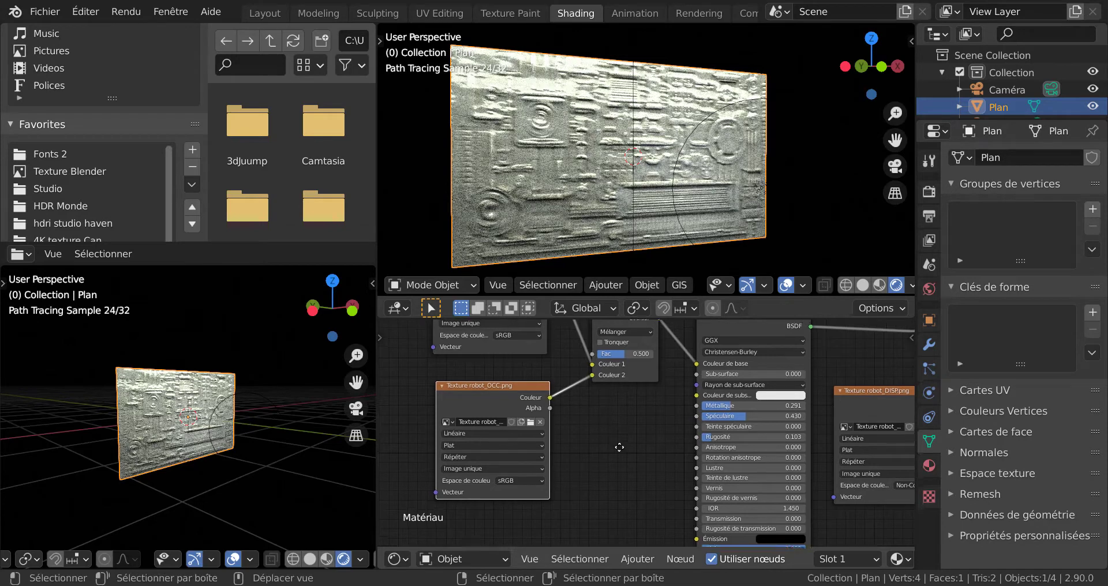
pyautogui.scroll(2, 621, 466)
pyautogui.scroll(2, 627, 459)
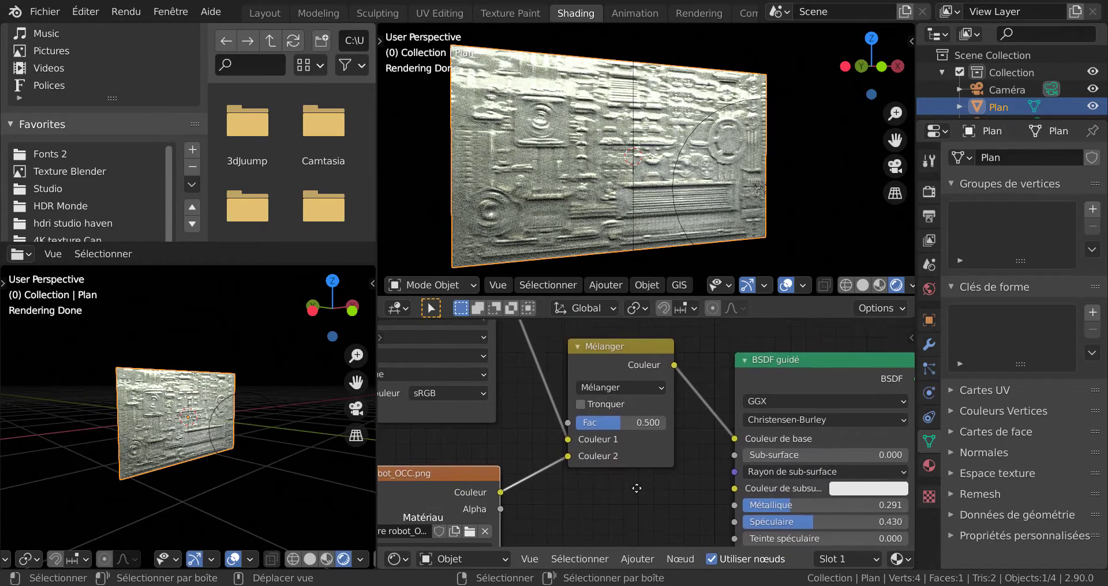
# Try the Différence and Soustraire blending modes on the mix node, lowering the factor to 0.089 for Soustraire.
pyautogui.click(625, 389)
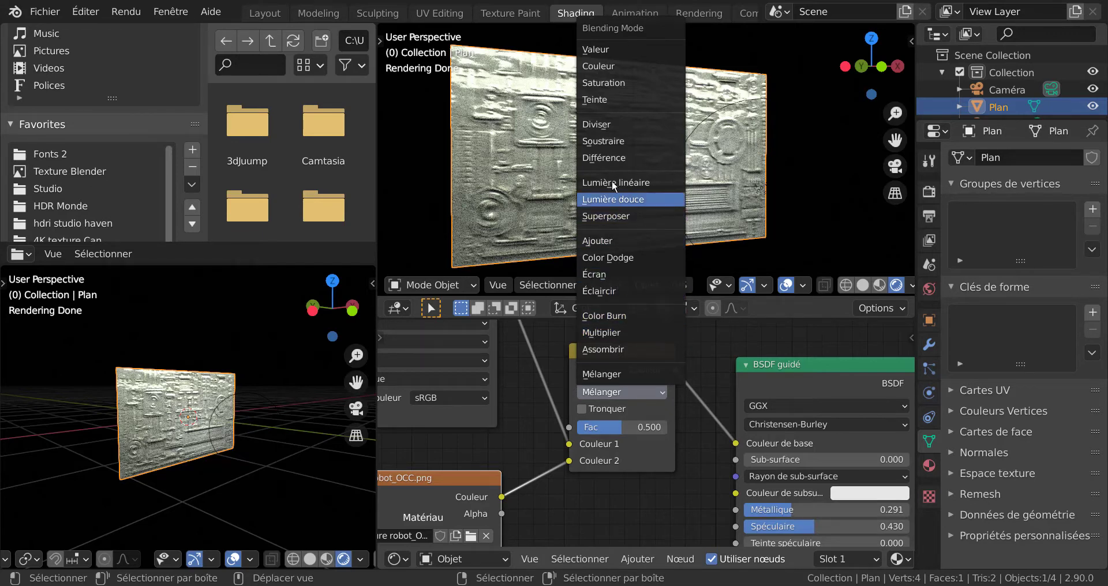
pyautogui.click(607, 157)
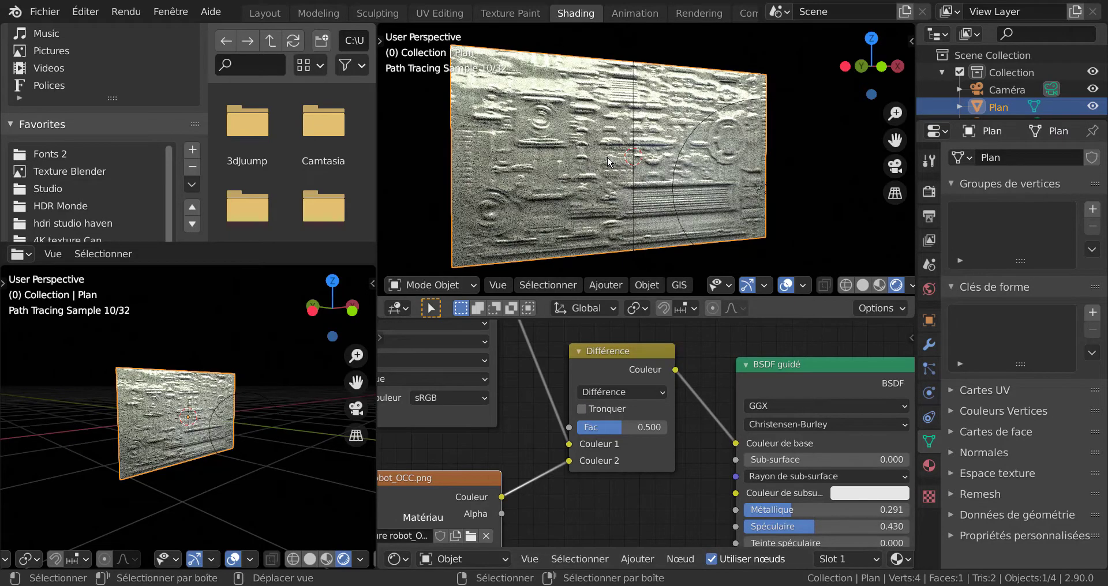
pyautogui.click(625, 393)
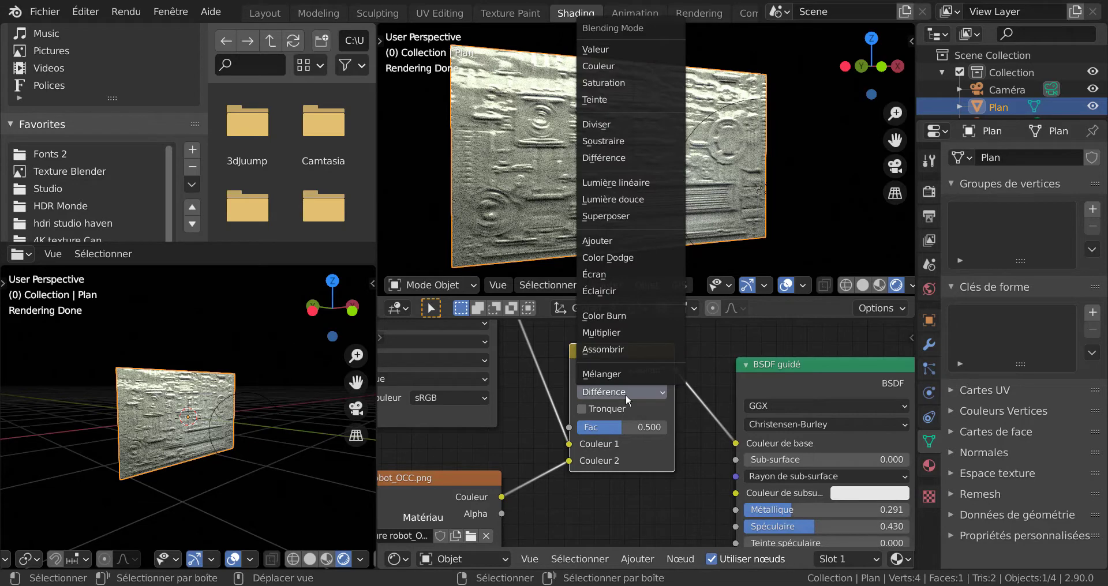
pyautogui.click(611, 143)
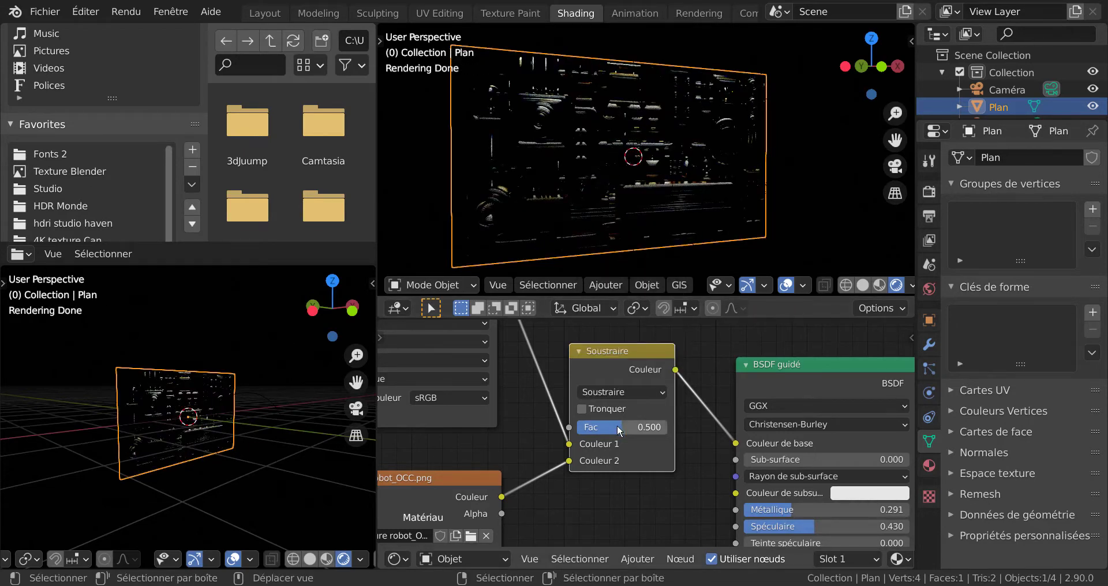
pyautogui.moveTo(619, 429)
pyautogui.mouseDown()
pyautogui.moveTo(574, 430)
pyautogui.moveTo(619, 420)
pyautogui.mouseUp()
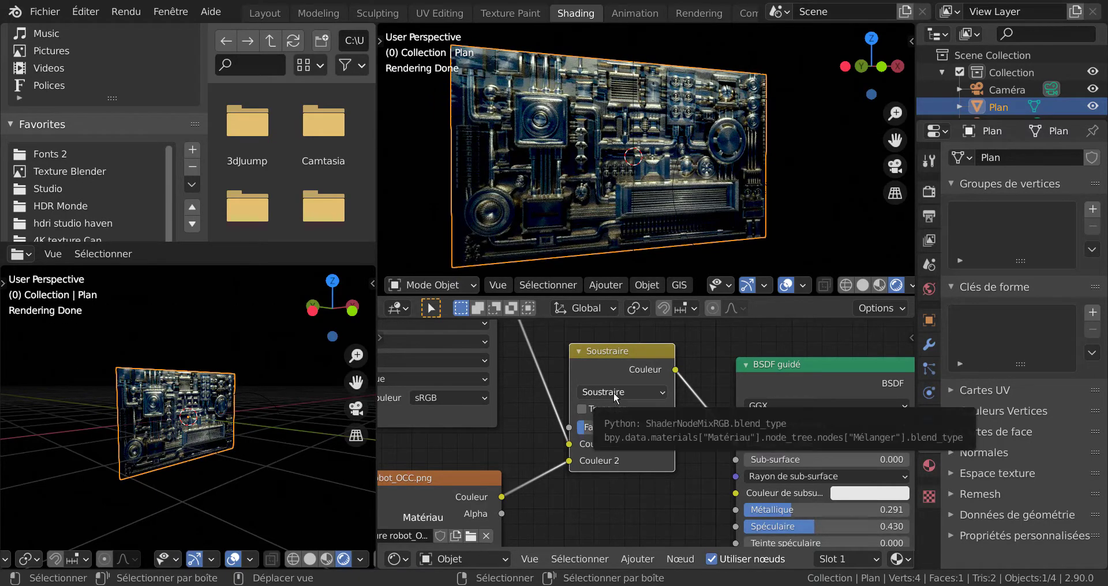
# Set the mix node's blending mode to Multiplier with a factor of 0.372.
pyautogui.click(614, 392)
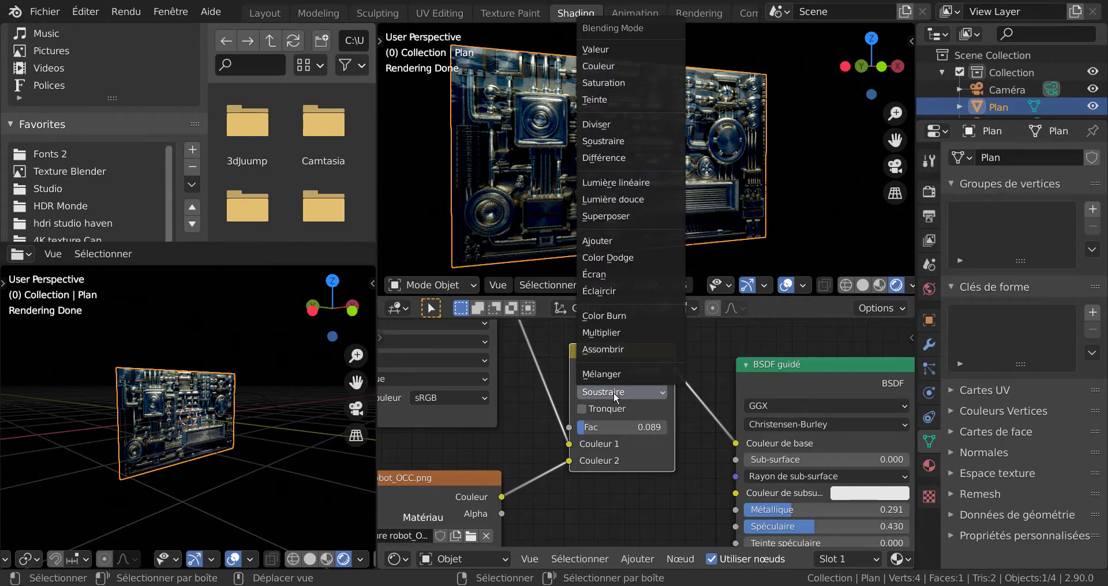
pyautogui.click(605, 332)
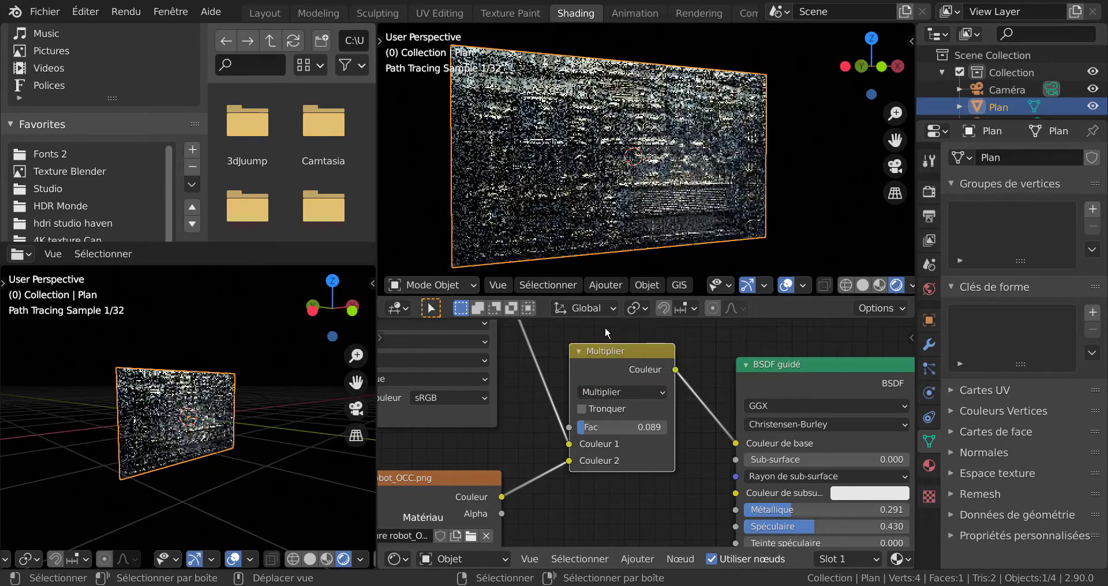
pyautogui.moveTo(595, 429)
pyautogui.mouseDown()
pyautogui.moveTo(631, 430)
pyautogui.moveTo(620, 430)
pyautogui.mouseUp()
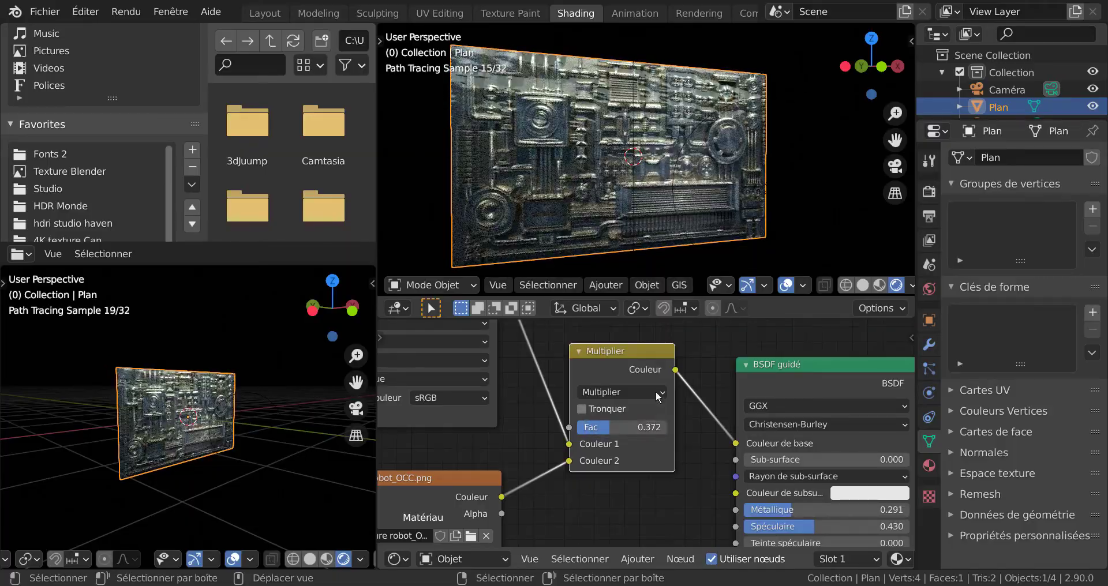
# Swap the mix node's two colour inputs so the occlusion texture feeds Couleur 1, and raise the factor to 0.944.
pyautogui.scroll(2, 643, 431)
pyautogui.moveTo(548, 447); pyautogui.dragTo(549, 469)
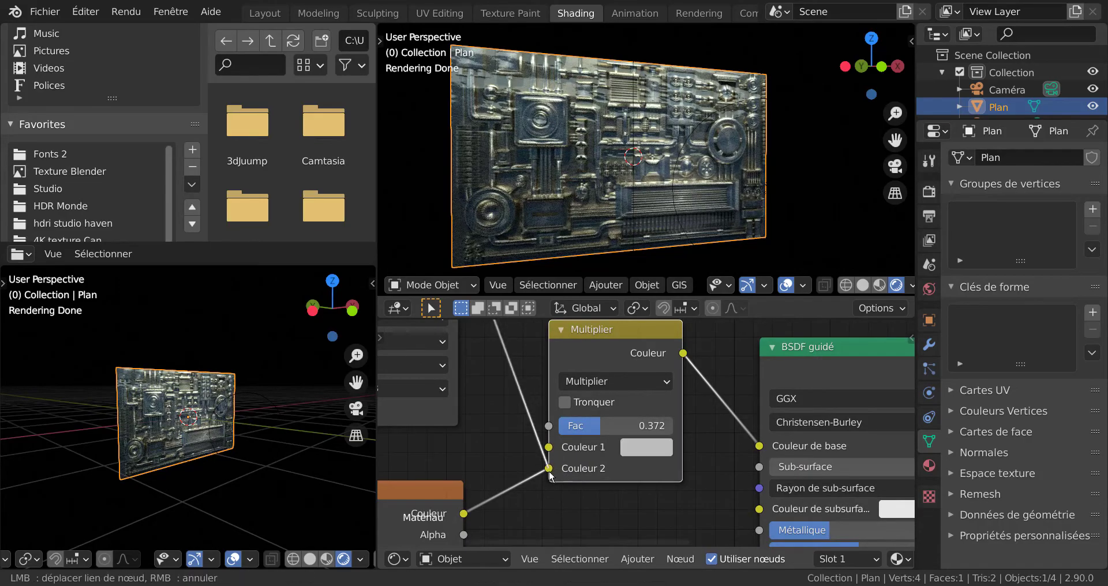
pyautogui.moveTo(612, 437)
pyautogui.mouseDown()
pyautogui.moveTo(690, 437)
pyautogui.moveTo(662, 436)
pyautogui.moveTo(677, 434)
pyautogui.mouseUp()
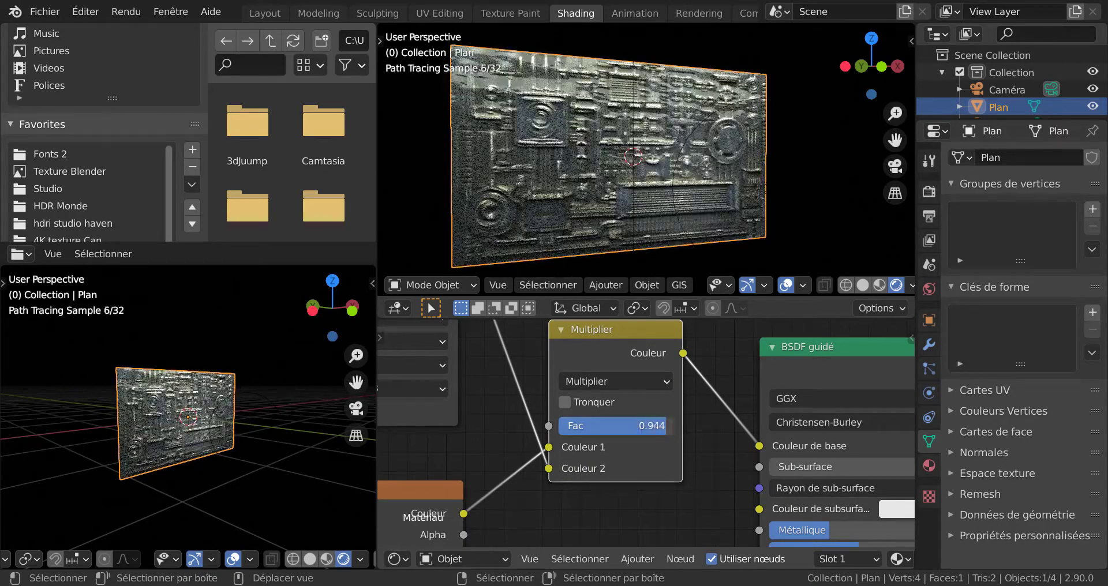
# Swap the mix node's colour inputs so the occlusion texture feeds Couleur 2, and lower the factor to 0.267 with Tronquer enabled.
pyautogui.moveTo(647, 152); pyautogui.dragTo(667, 152, button='middle')
pyautogui.scroll(2, 666, 154)
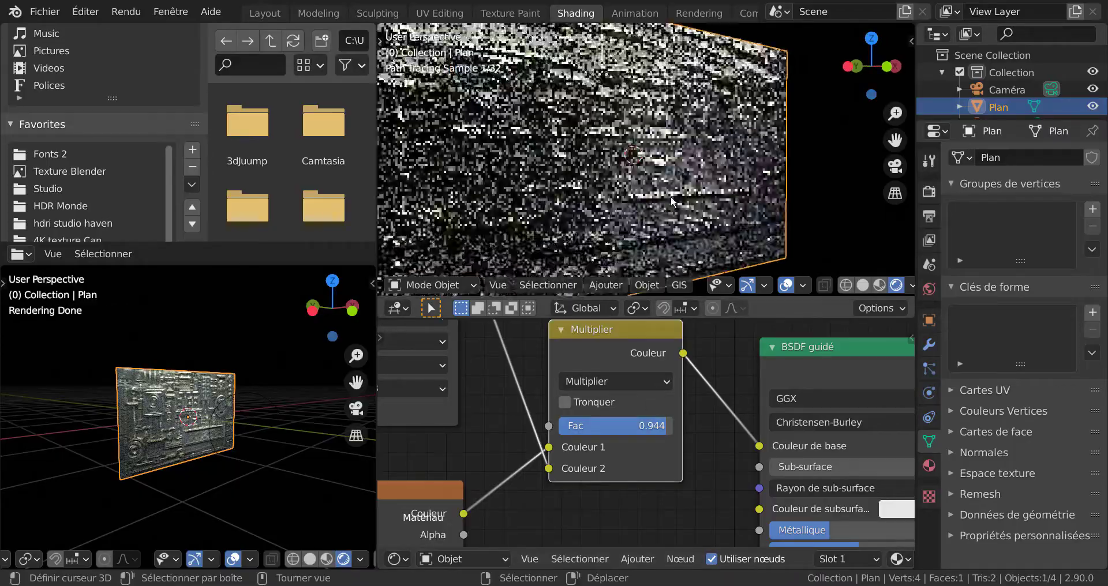
pyautogui.moveTo(664, 426)
pyautogui.mouseDown()
pyautogui.moveTo(631, 426)
pyautogui.moveTo(671, 426)
pyautogui.mouseUp()
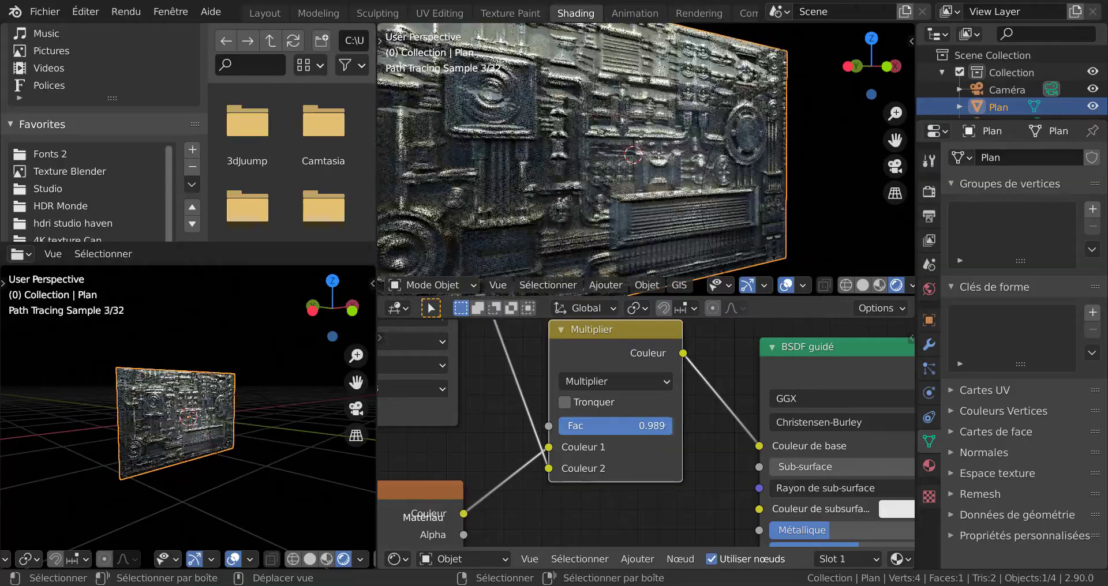
pyautogui.moveTo(548, 447)
pyautogui.mouseDown()
pyautogui.moveTo(553, 468)
pyautogui.moveTo(548, 447)
pyautogui.mouseUp()
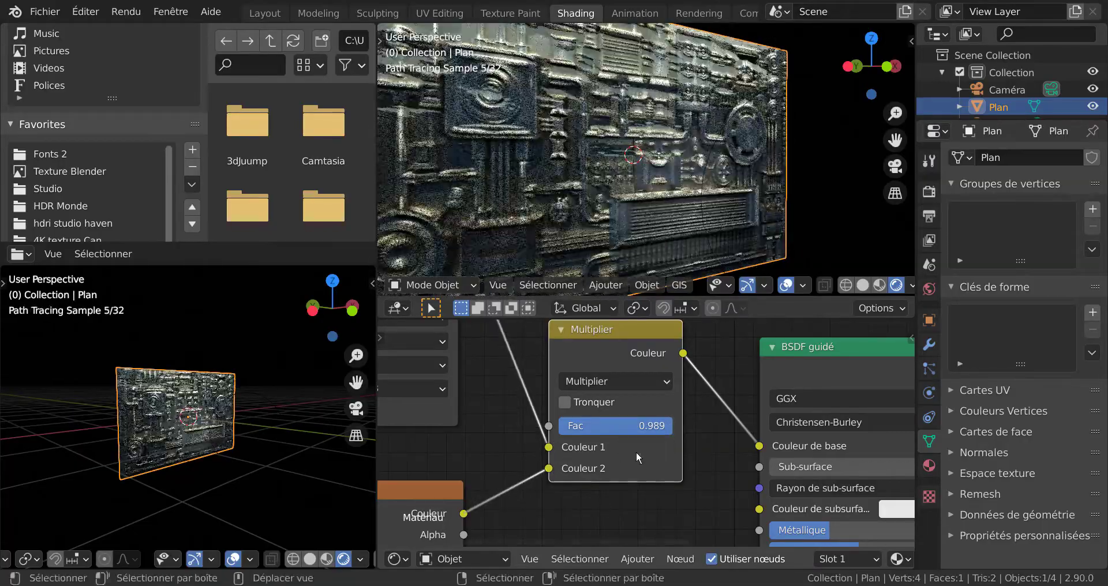
pyautogui.moveTo(649, 426)
pyautogui.mouseDown()
pyautogui.moveTo(558, 426)
pyautogui.moveTo(673, 426)
pyautogui.moveTo(579, 427)
pyautogui.moveTo(589, 427)
pyautogui.mouseUp()
# Try the Ajouter blending mode on the mix node with a factor of 0.050 and Mélanger with 0.061.
pyautogui.click(604, 382)
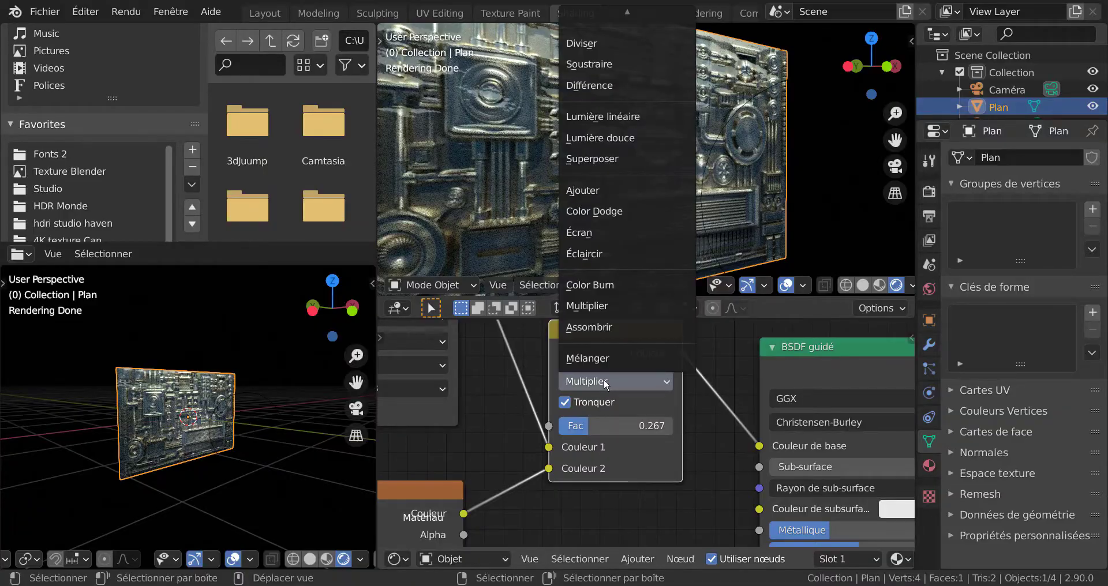
pyautogui.click(614, 189)
pyautogui.moveTo(610, 422); pyautogui.dragTo(565, 426)
pyautogui.click(579, 382)
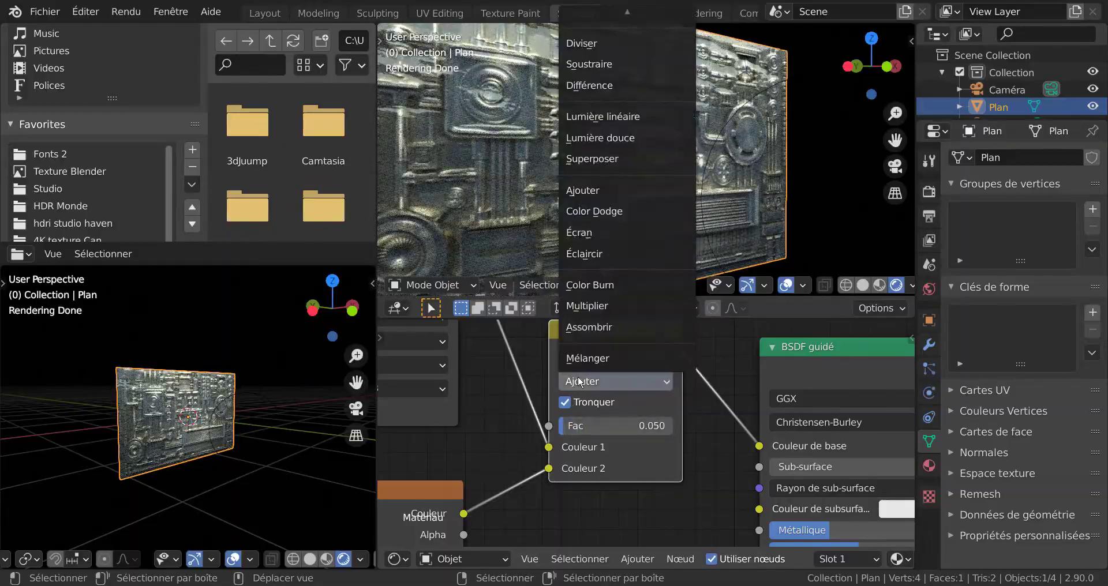
pyautogui.click(586, 364)
pyautogui.moveTo(568, 426)
pyautogui.mouseDown()
pyautogui.moveTo(653, 426)
pyautogui.moveTo(566, 425)
pyautogui.mouseUp()
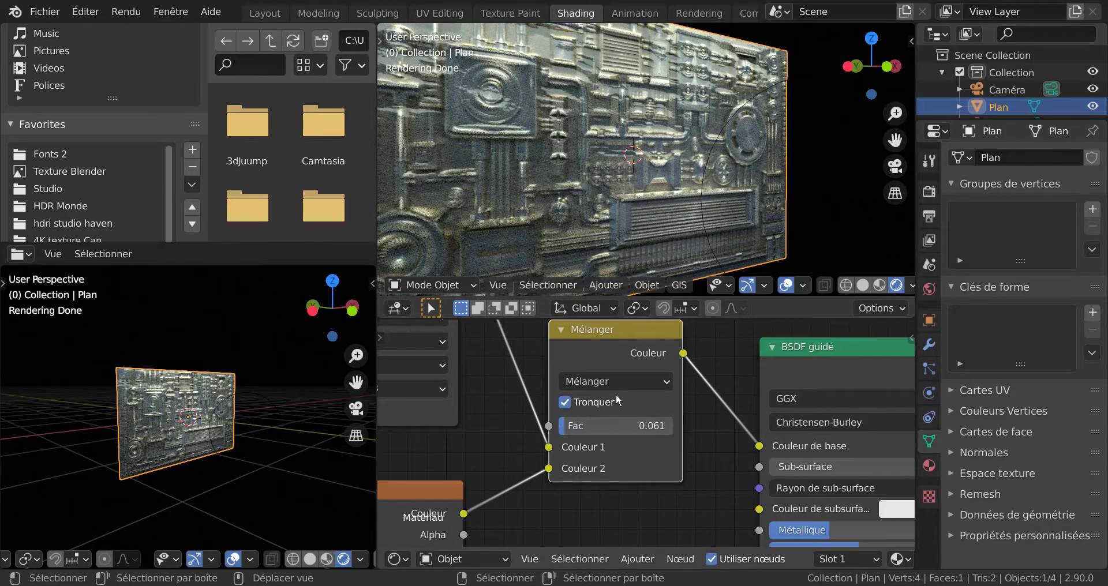
# Link the colour texture directly to the BSDF's Couleur de base and delete the mix and occlusion texture nodes.
pyautogui.scroll(-2, 615, 393)
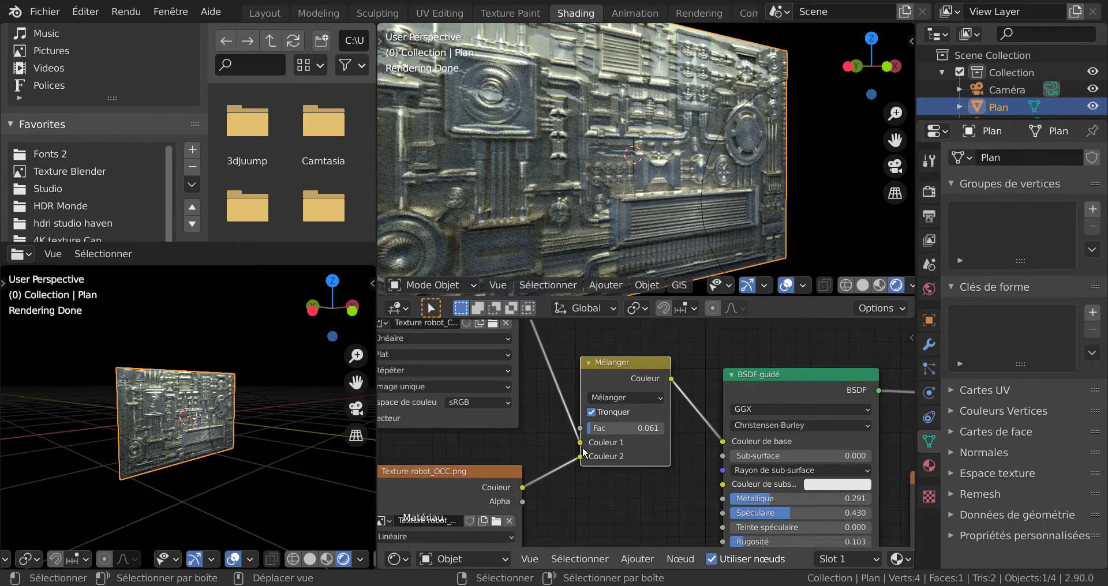
pyautogui.scroll(-1, 605, 443)
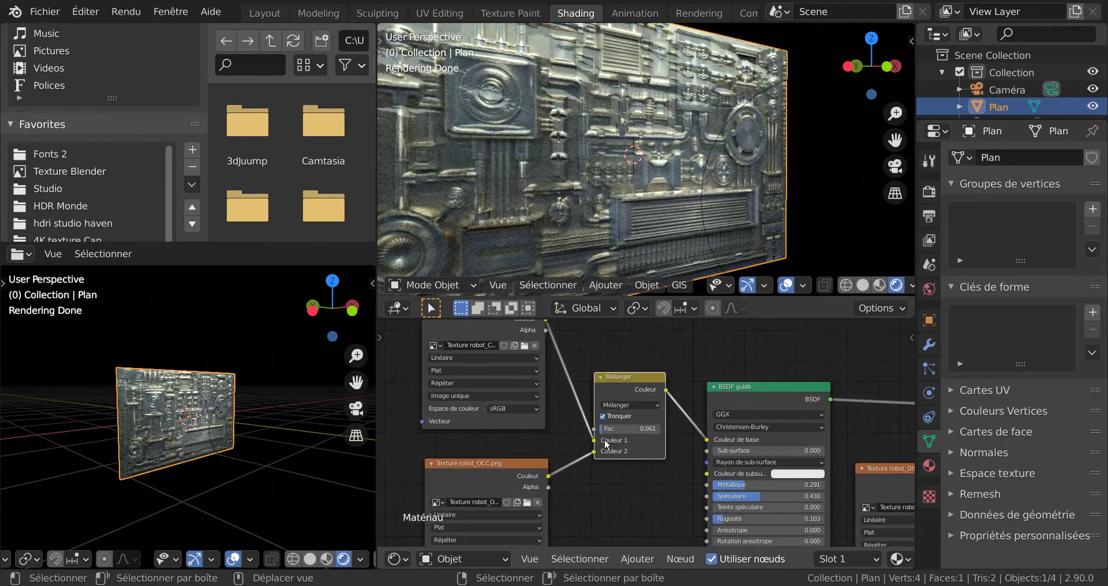
pyautogui.moveTo(594, 440); pyautogui.dragTo(706, 440)
pyautogui.moveTo(625, 396); pyautogui.dragTo(628, 453)
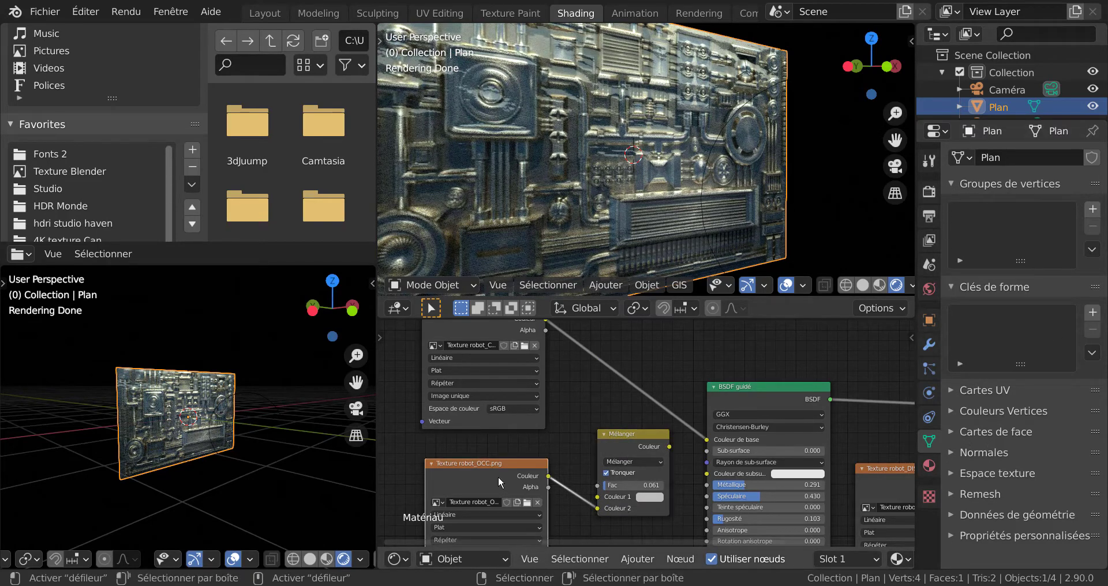
pyautogui.press('x')
pyautogui.click(604, 435)
pyautogui.press('x')
pyautogui.scroll(-2, 604, 438)
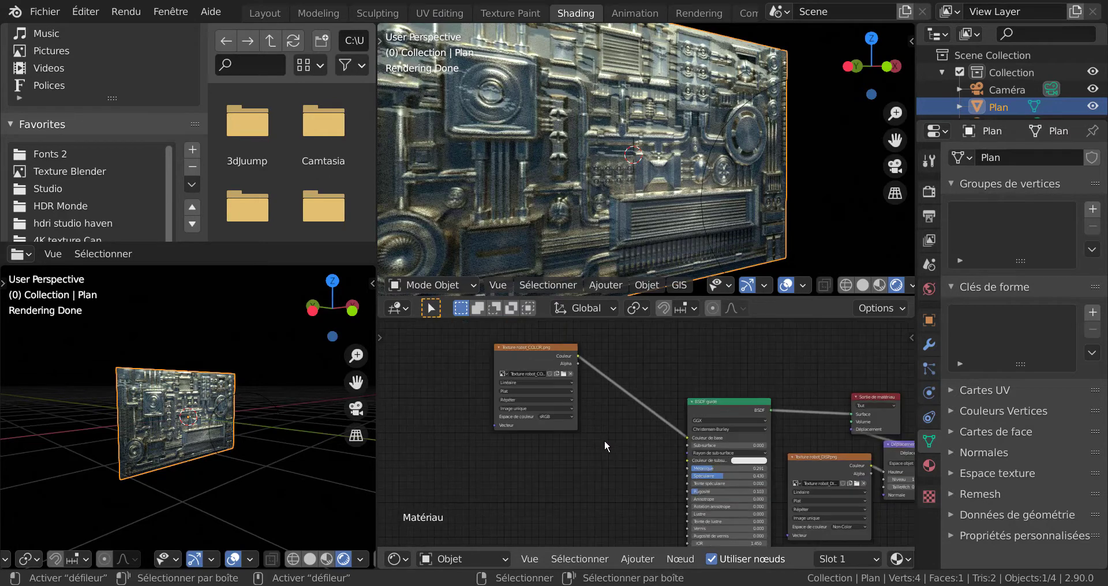
# Reposition the colour texture and displacement texture nodes to tidy the node tree.
pyautogui.scroll(-4, 604, 440)
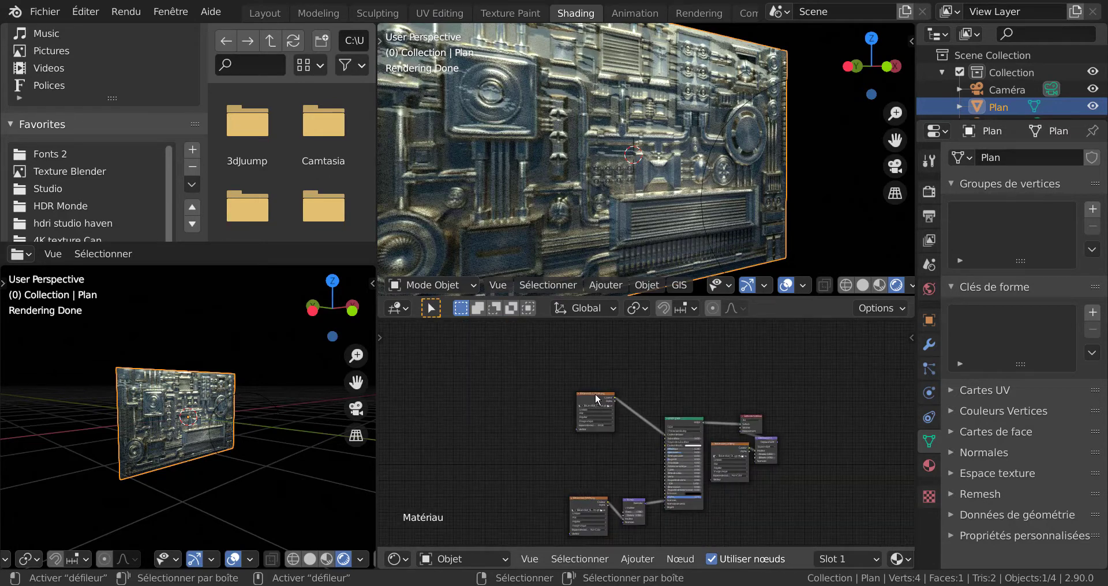
pyautogui.moveTo(593, 394); pyautogui.dragTo(578, 422)
pyautogui.scroll(4, 653, 469)
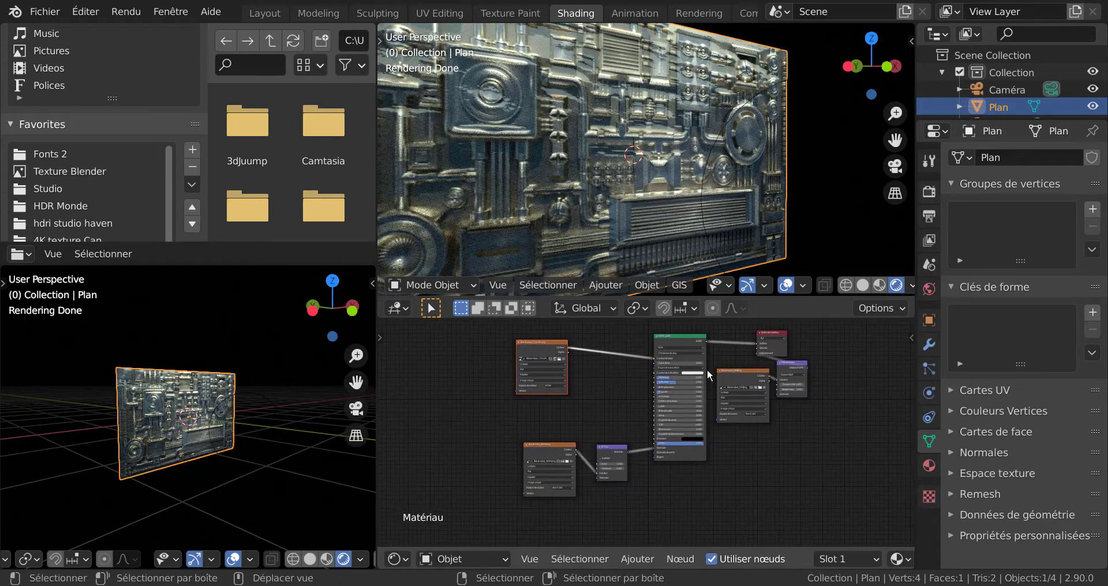
pyautogui.scroll(3, 708, 371)
pyautogui.moveTo(756, 363); pyautogui.dragTo(758, 374)
# Examine the textured plane in the rendered view and the BSDF guidé settings in the node tree.
pyautogui.scroll(3, 259, 437)
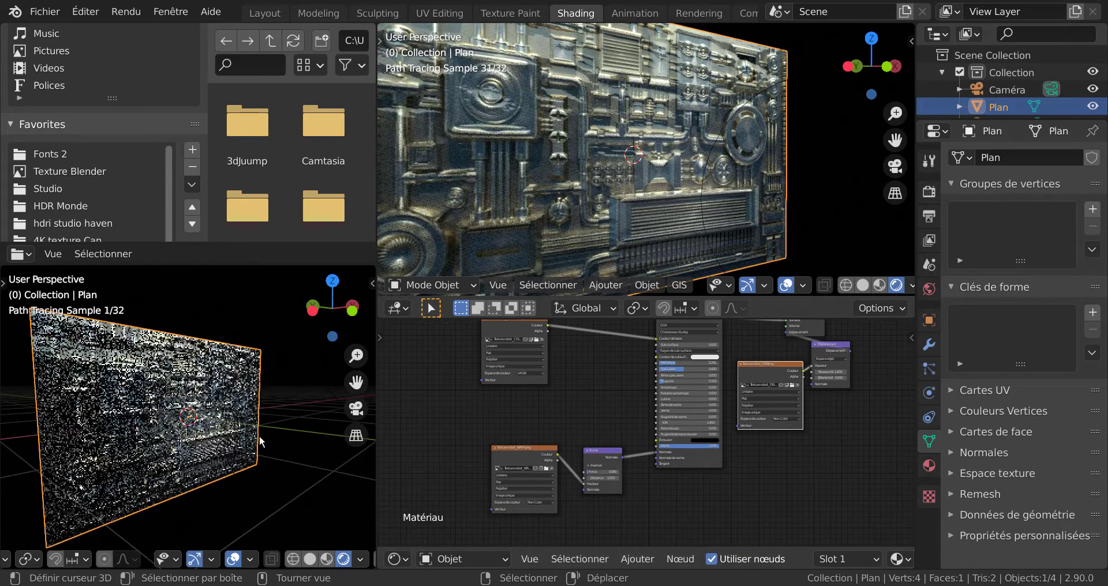
pyautogui.moveTo(217, 459); pyautogui.dragTo(177, 464, button='middle')
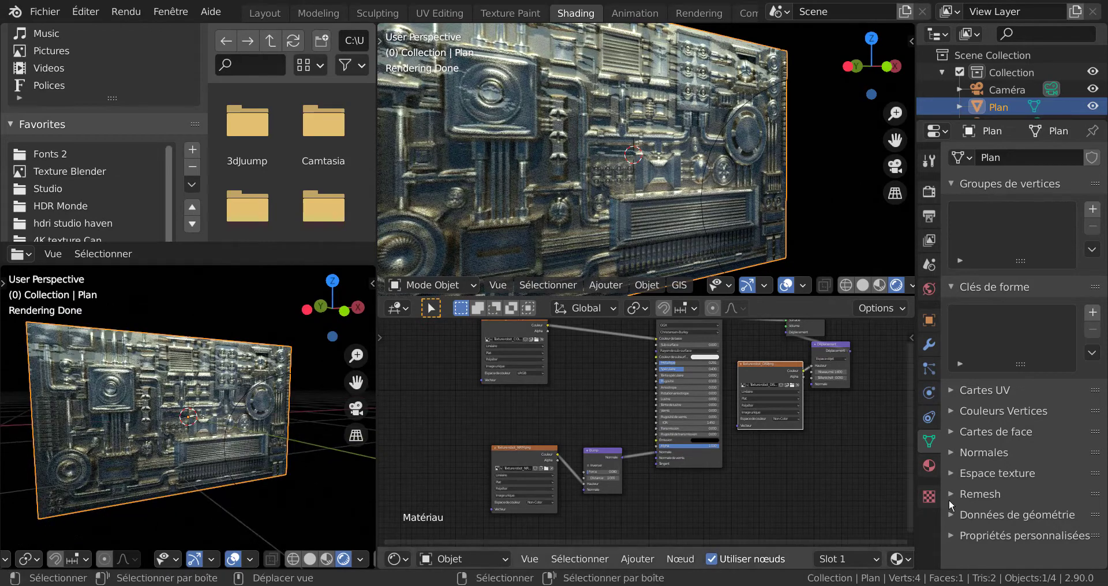
pyautogui.scroll(2, 802, 482)
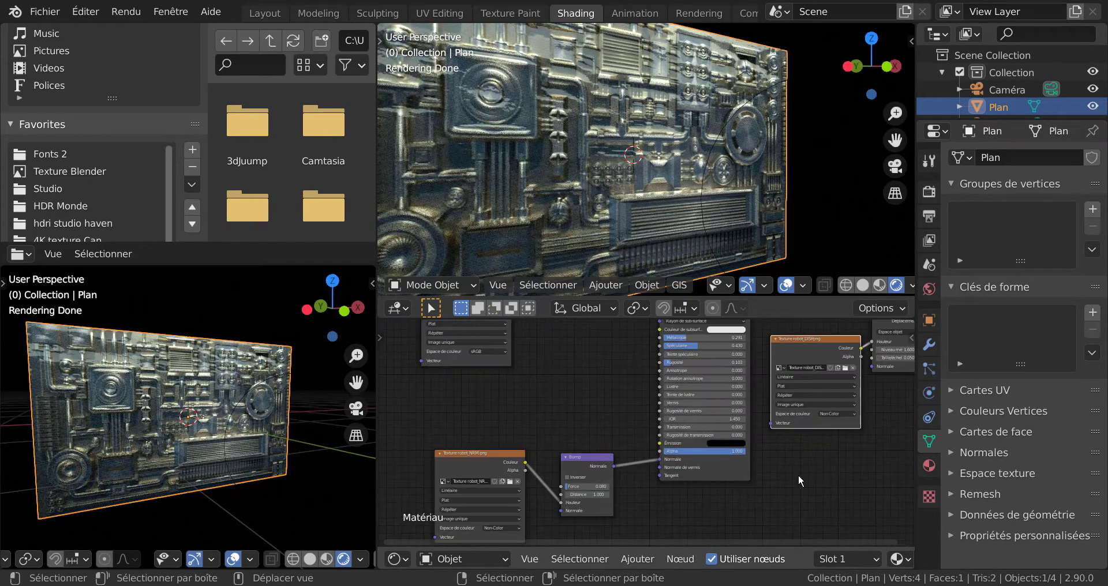
pyautogui.moveTo(813, 458); pyautogui.dragTo(815, 496, button='middle')
pyautogui.scroll(3, 716, 424)
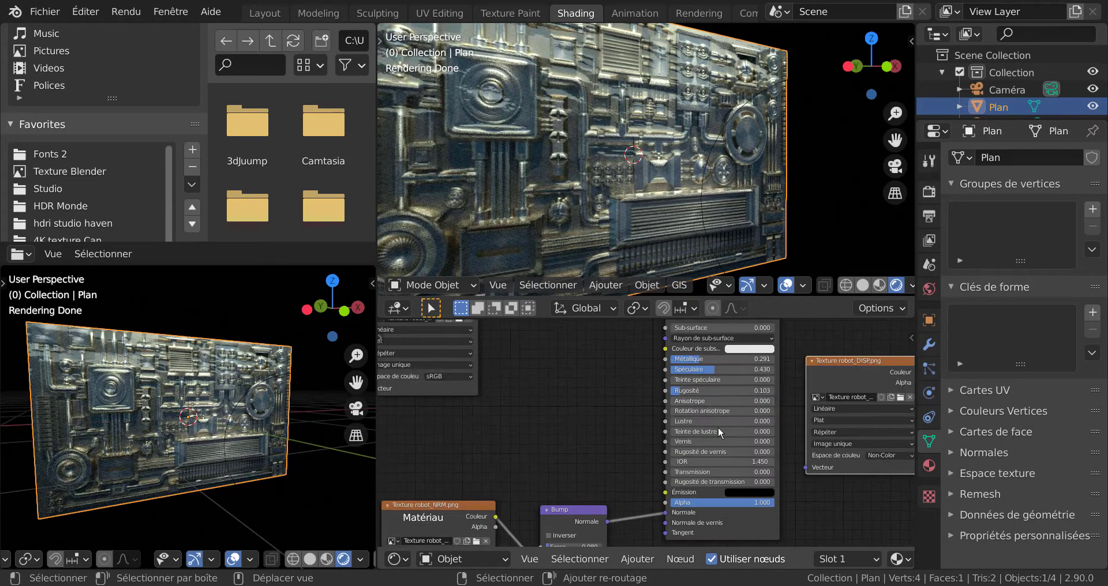
pyautogui.moveTo(718, 427); pyautogui.dragTo(706, 450, button='middle')
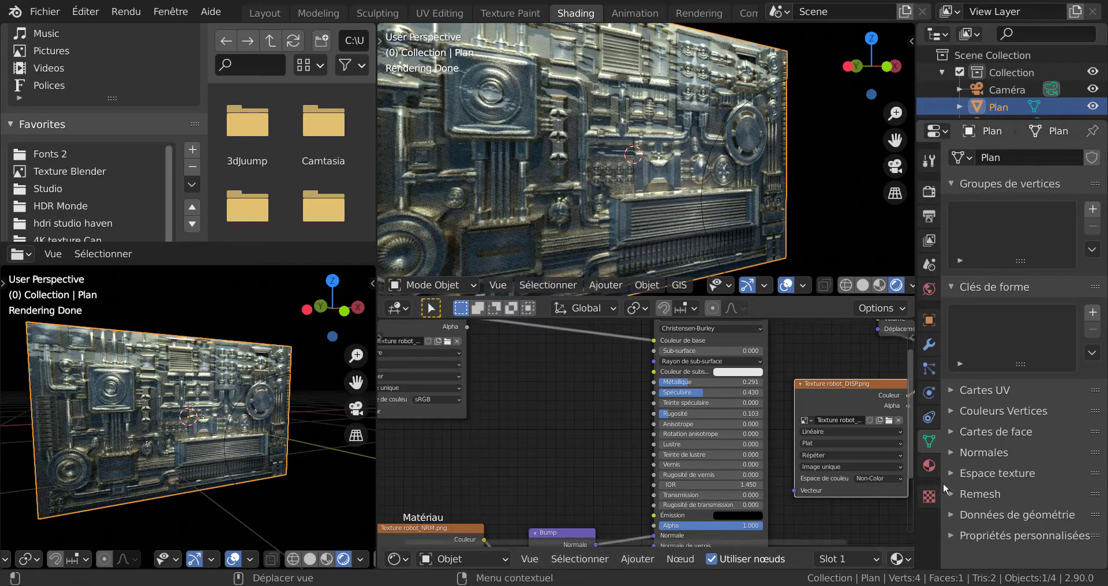
pyautogui.scroll(-2, 631, 404)
pyautogui.scroll(-2, 632, 400)
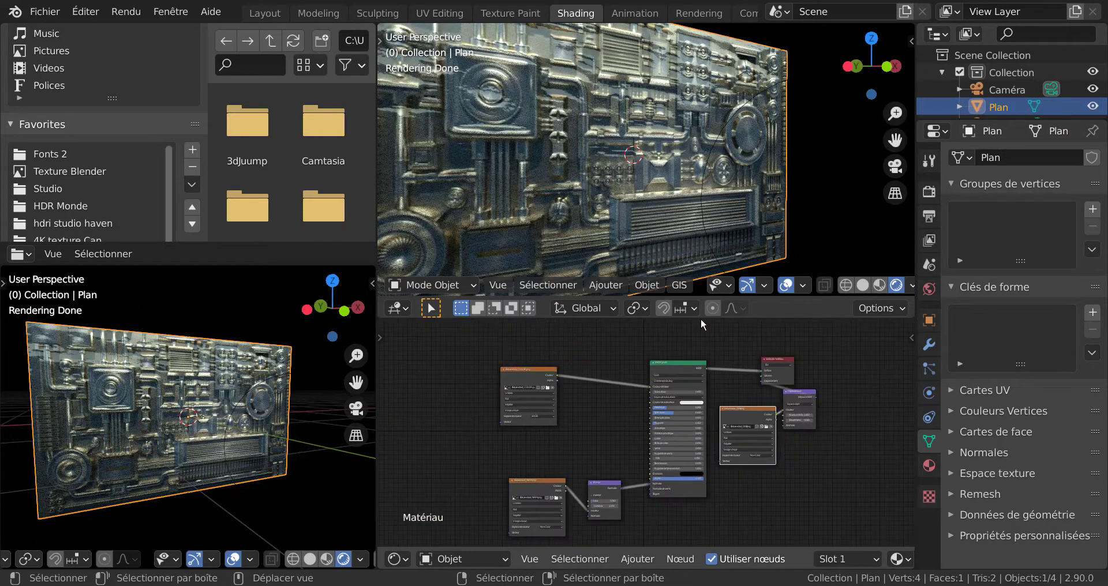
# Switch to the Layout workspace and inspect the rendered plane from another angle.
pyautogui.click(268, 11)
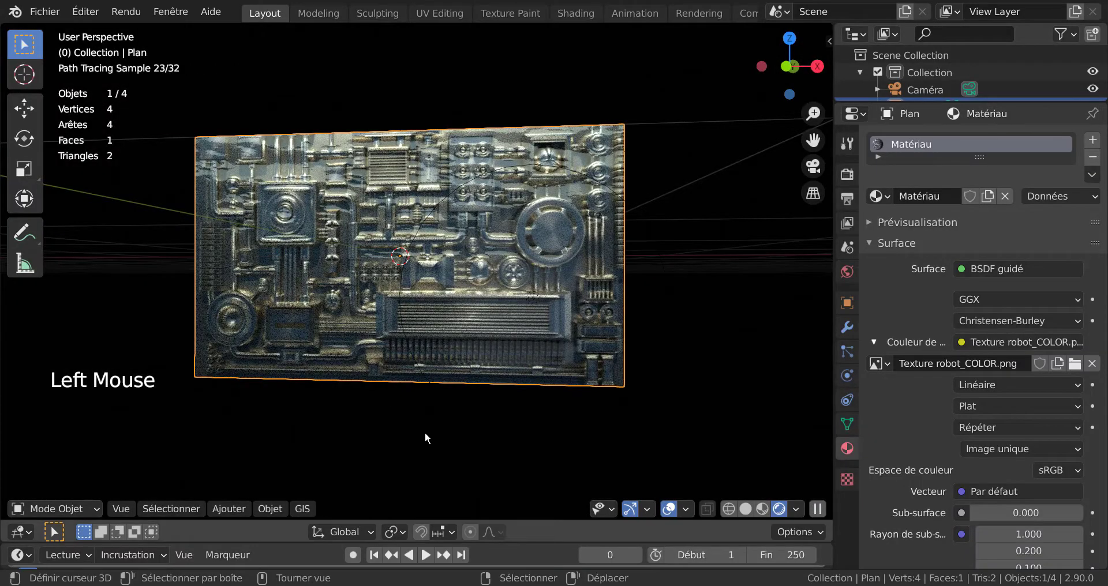
pyautogui.moveTo(615, 431); pyautogui.dragTo(667, 432, button='middle')
pyautogui.scroll(-2, 667, 432)
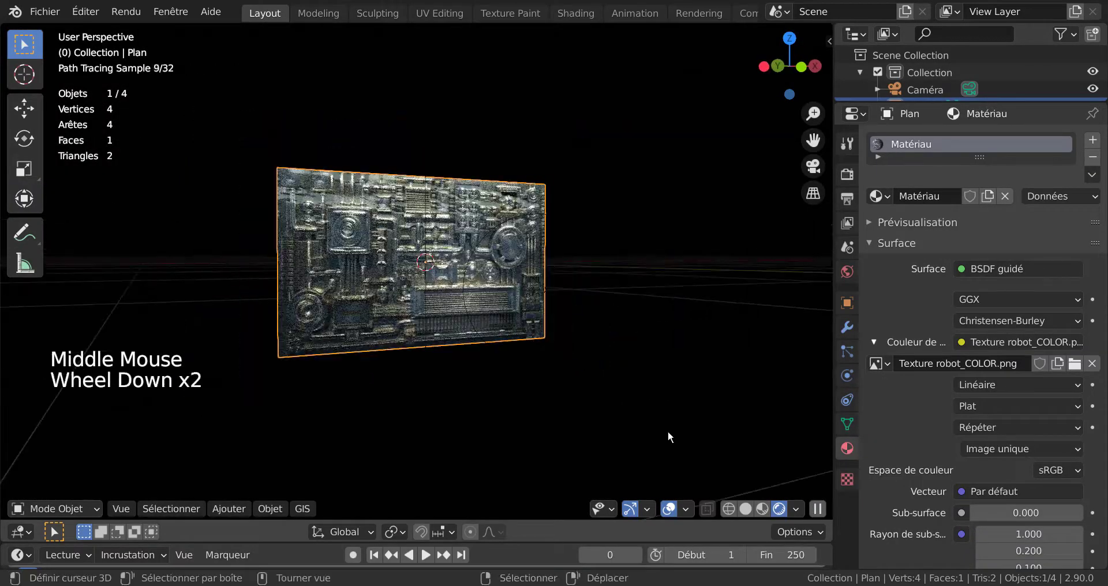
pyautogui.scroll(1, 667, 431)
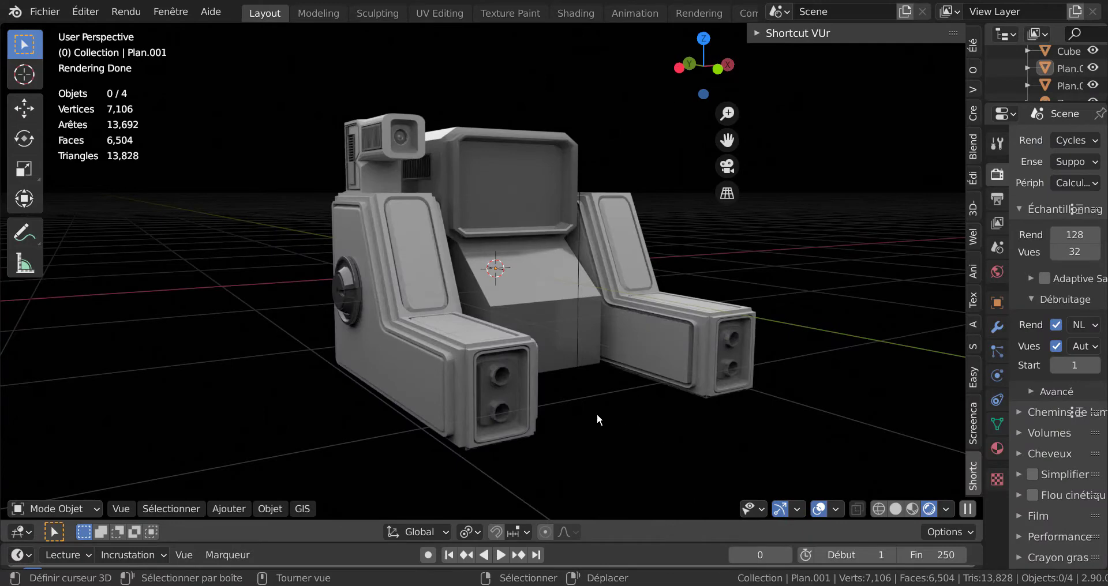
# Widen the properties editor and, in edit mode with face selection, select the large side panel face of the robot body.
pyautogui.moveTo(596, 413); pyautogui.dragTo(644, 416, button='middle')
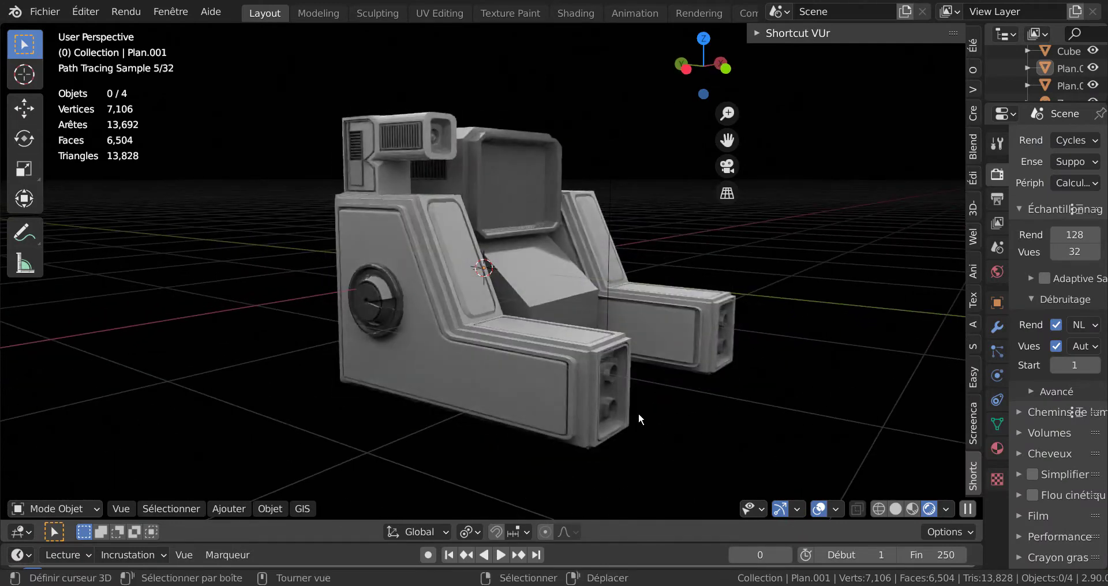
pyautogui.scroll(2, 404, 298)
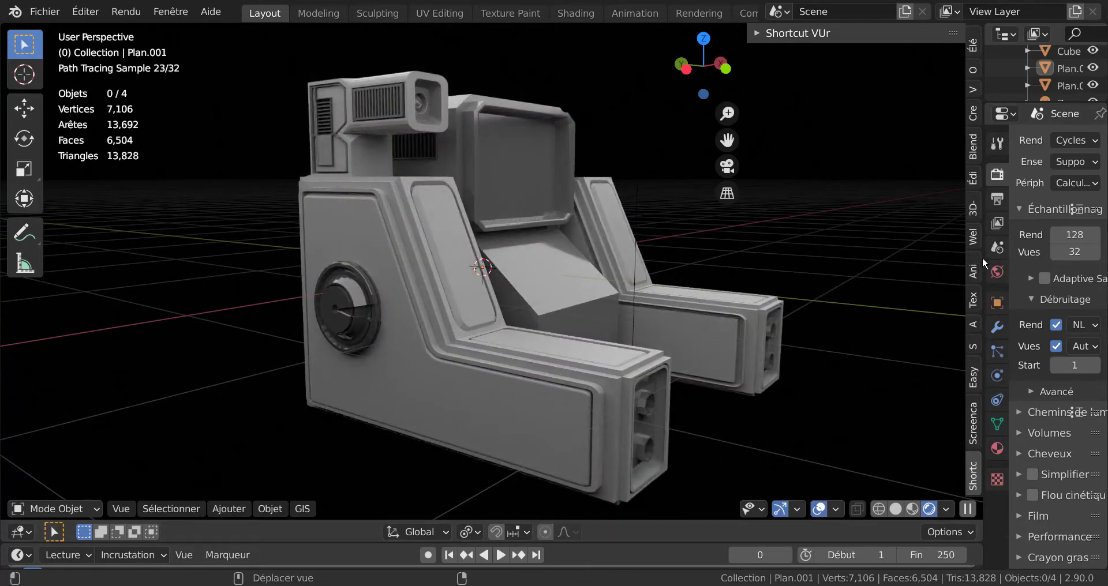
pyautogui.moveTo(983, 258); pyautogui.dragTo(844, 257)
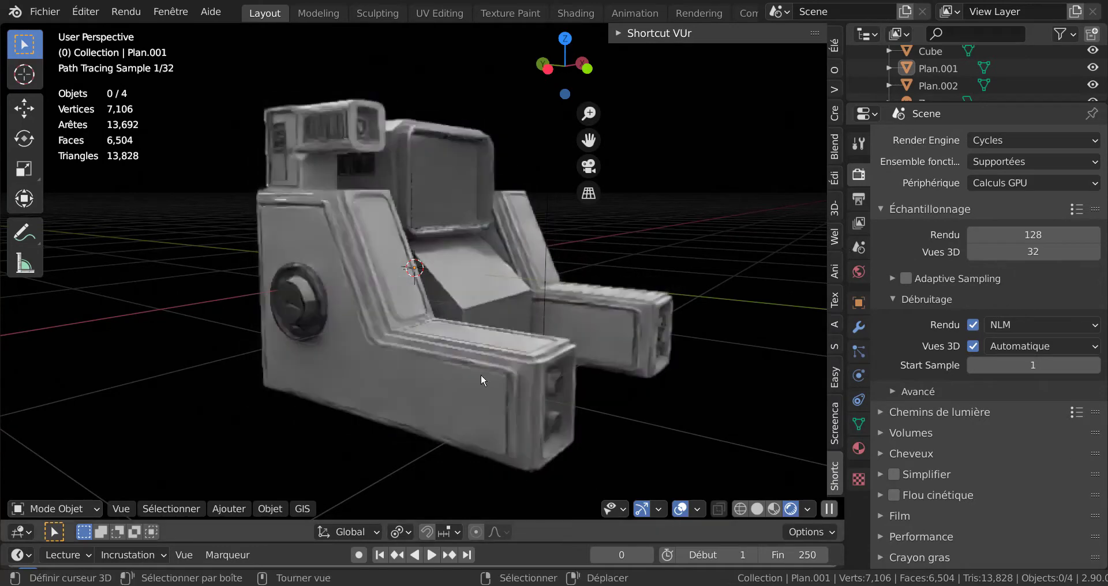
pyautogui.press('Tab')
pyautogui.rightClick(379, 381)
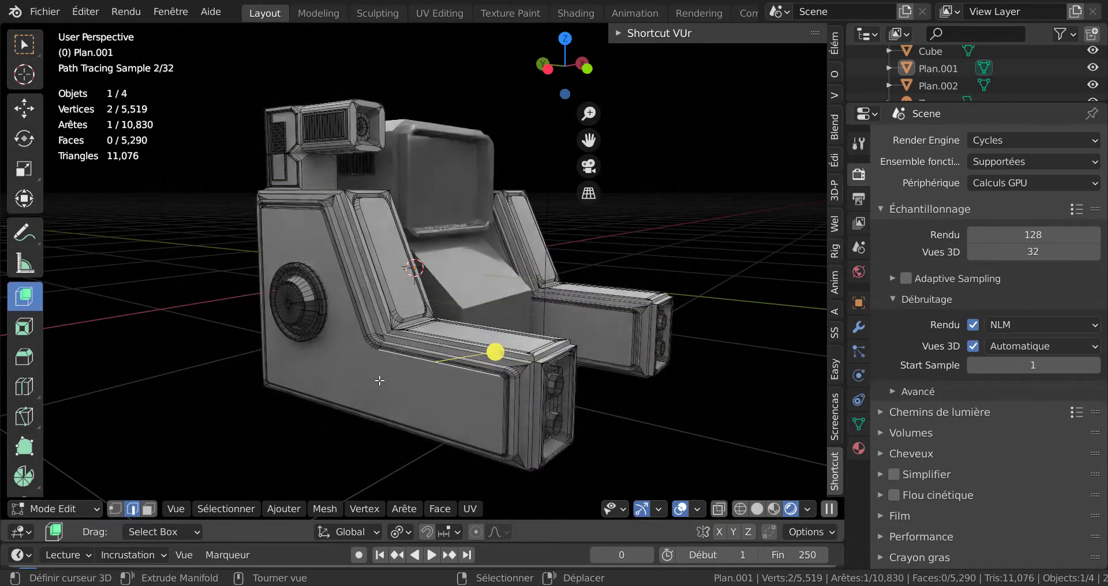
pyautogui.press('3')
pyautogui.rightClick(379, 381)
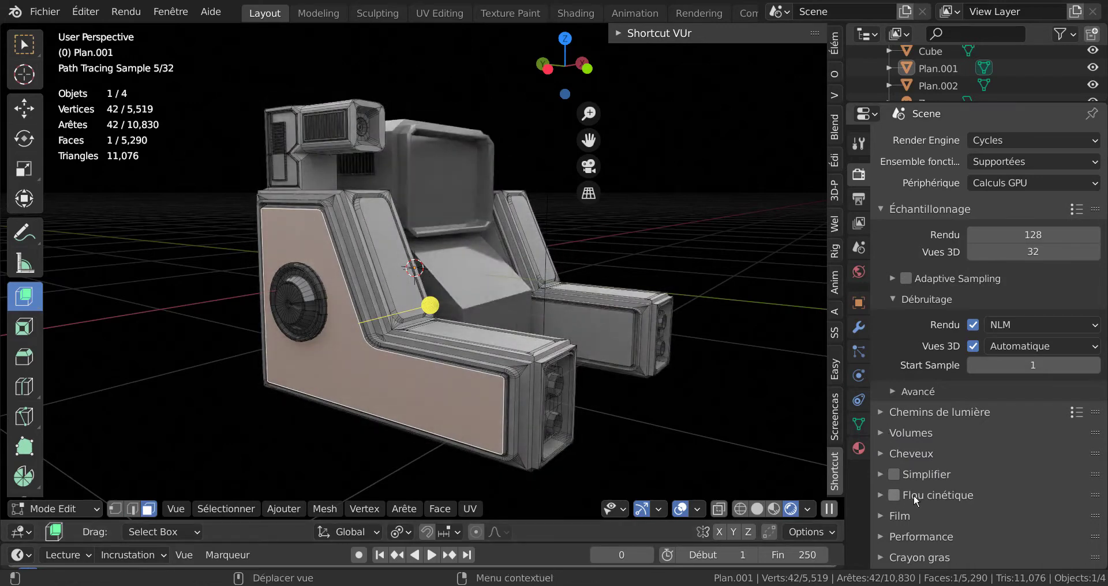
# Open the robot's material properties and select all faces that use the Matériau slot.
pyautogui.scroll(2, 346, 377)
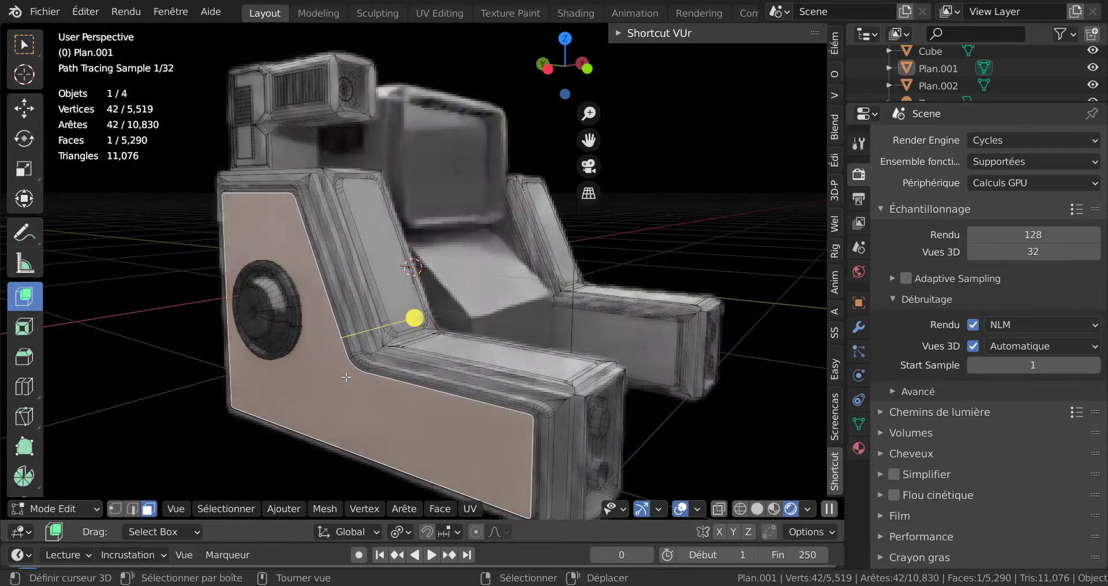
pyautogui.click(857, 448)
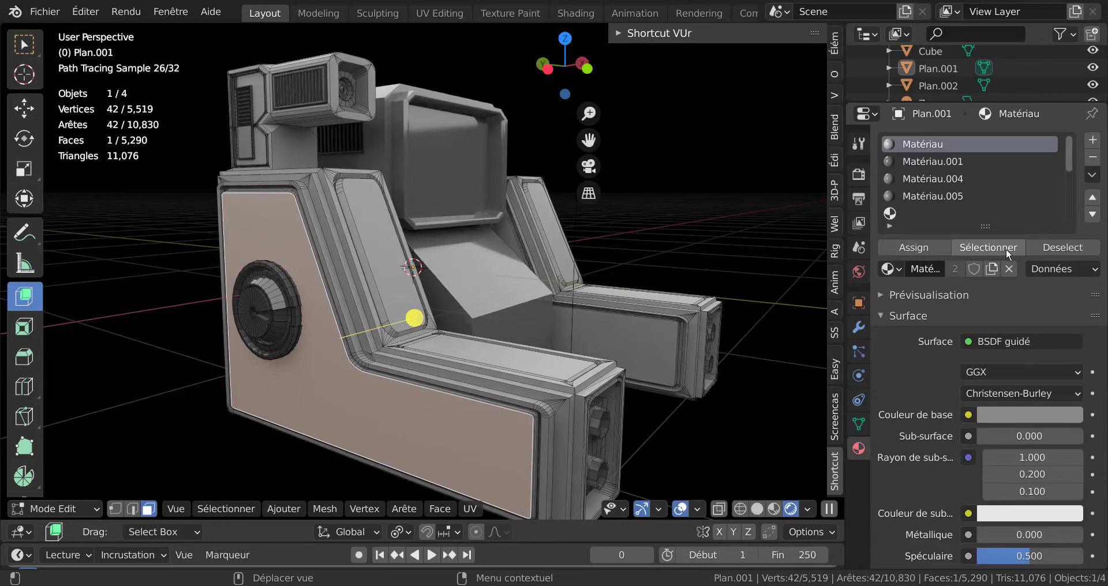
pyautogui.click(988, 247)
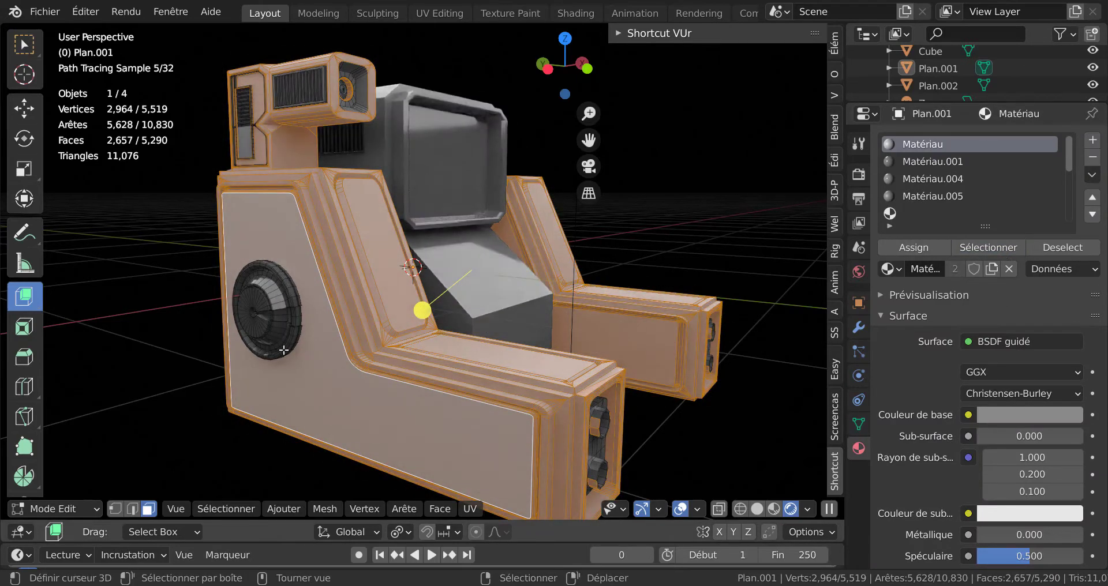
# Pick a face of the round side disc and select all faces that share its material, Matériau.010.
pyautogui.click(277, 295)
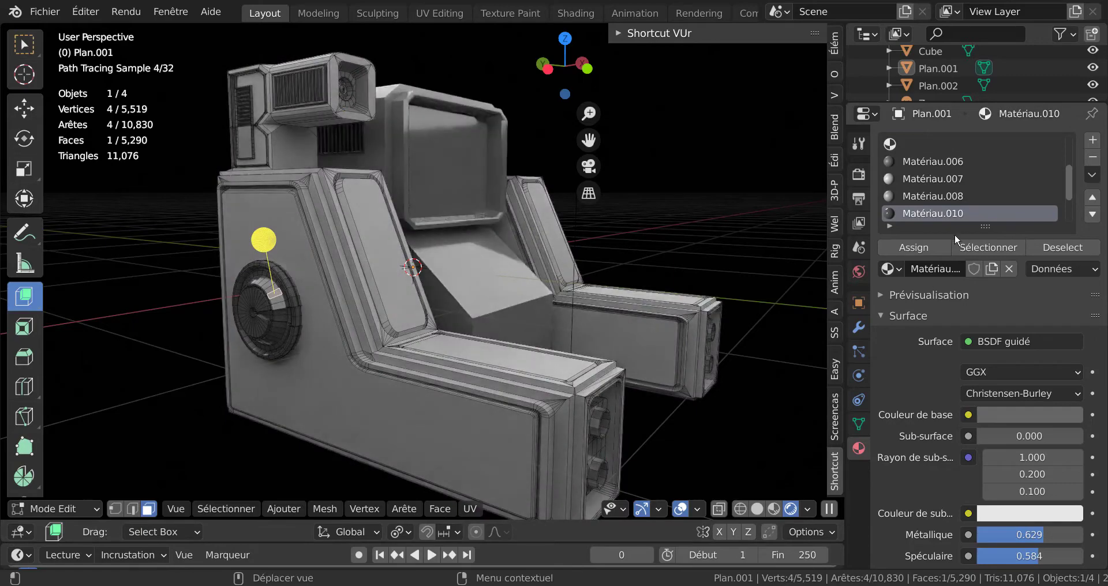
pyautogui.click(988, 246)
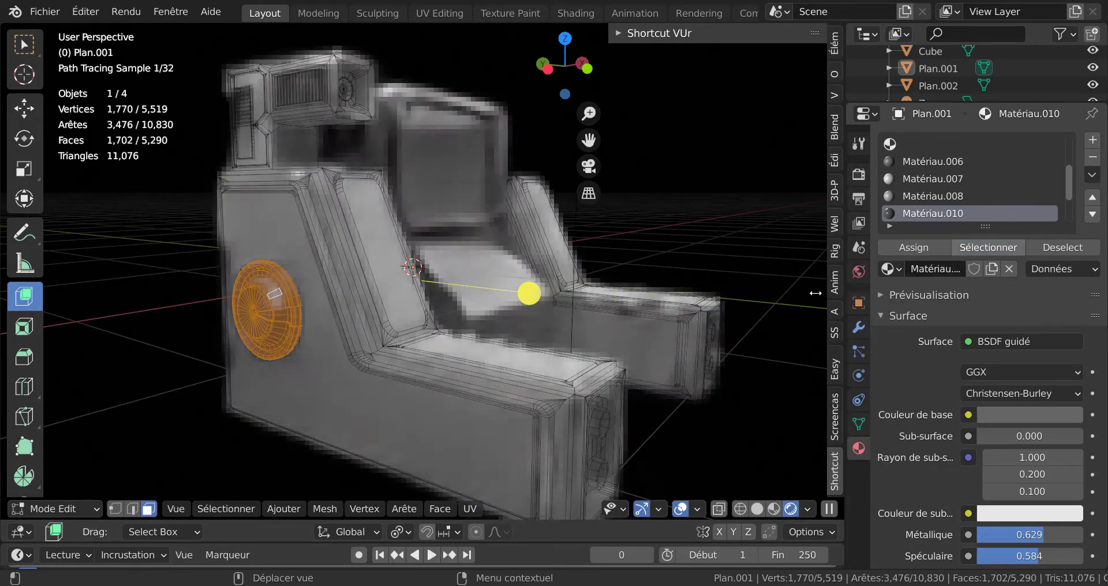
pyautogui.moveTo(502, 272); pyautogui.dragTo(789, 282, button='middle')
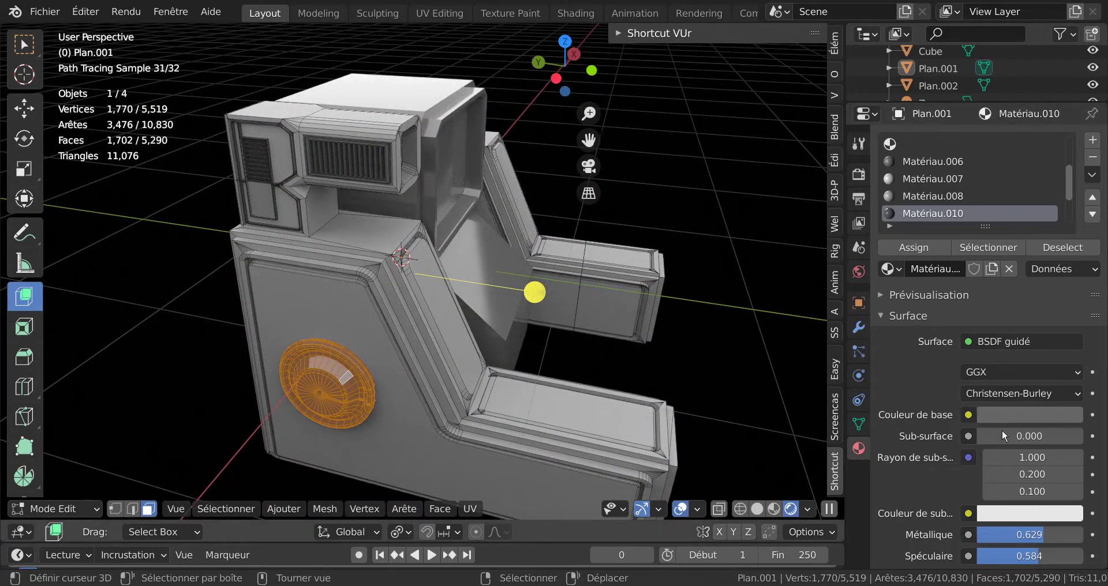
# View the whole robot from the front and clear the face selection.
pyautogui.click(969, 415)
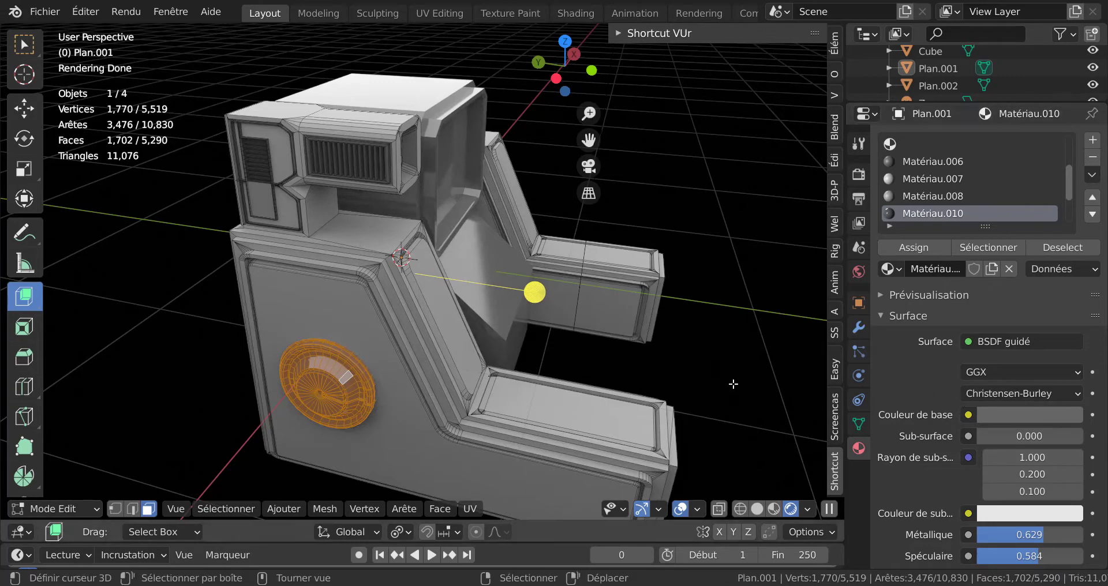
pyautogui.scroll(-2, 722, 383)
pyautogui.moveTo(704, 384); pyautogui.dragTo(612, 383, button='middle')
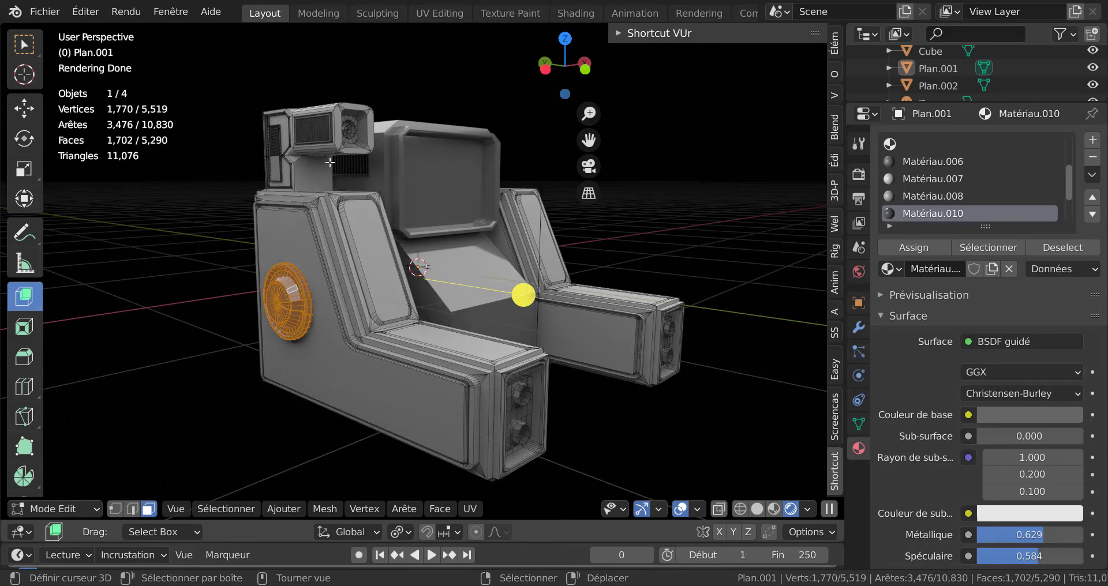
pyautogui.click(683, 440)
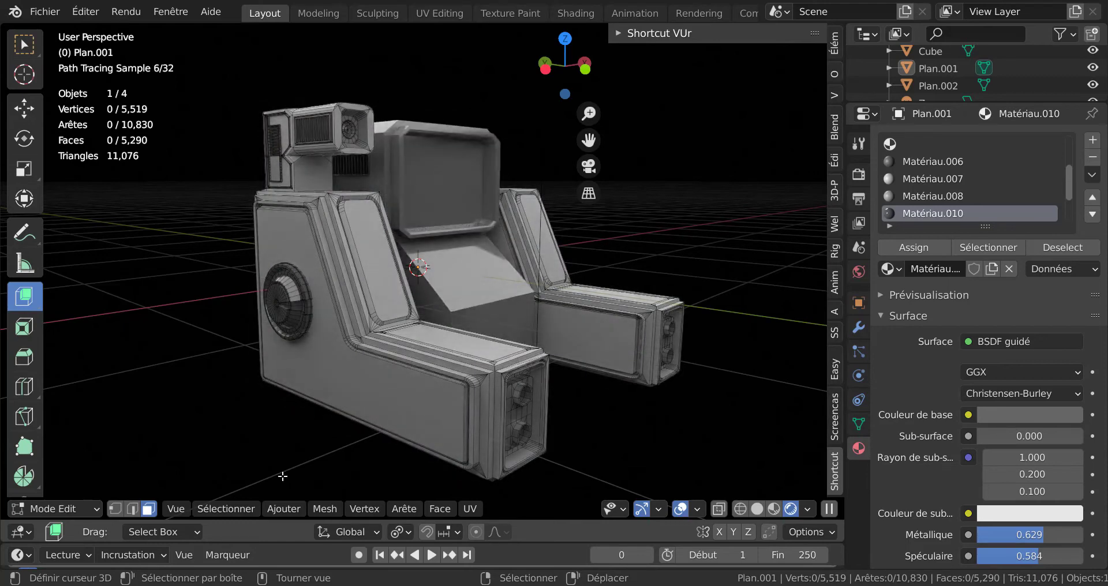